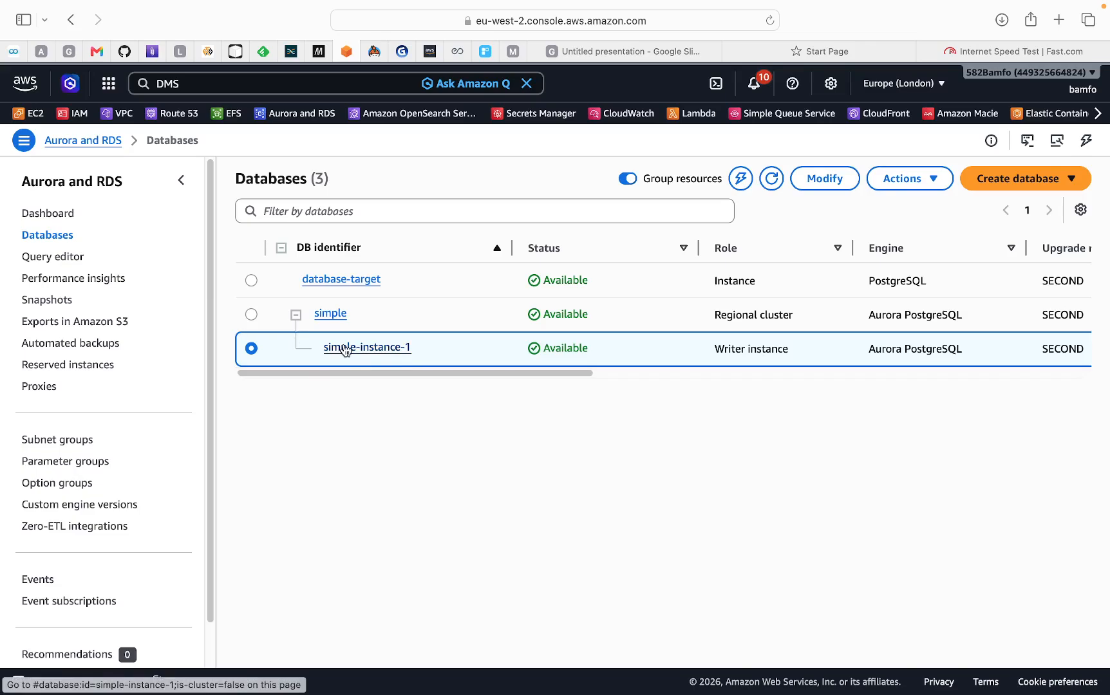
- Open the source-db cluster parameter group from the configuration details of the simple-instance-1 database instance
click(345, 348)
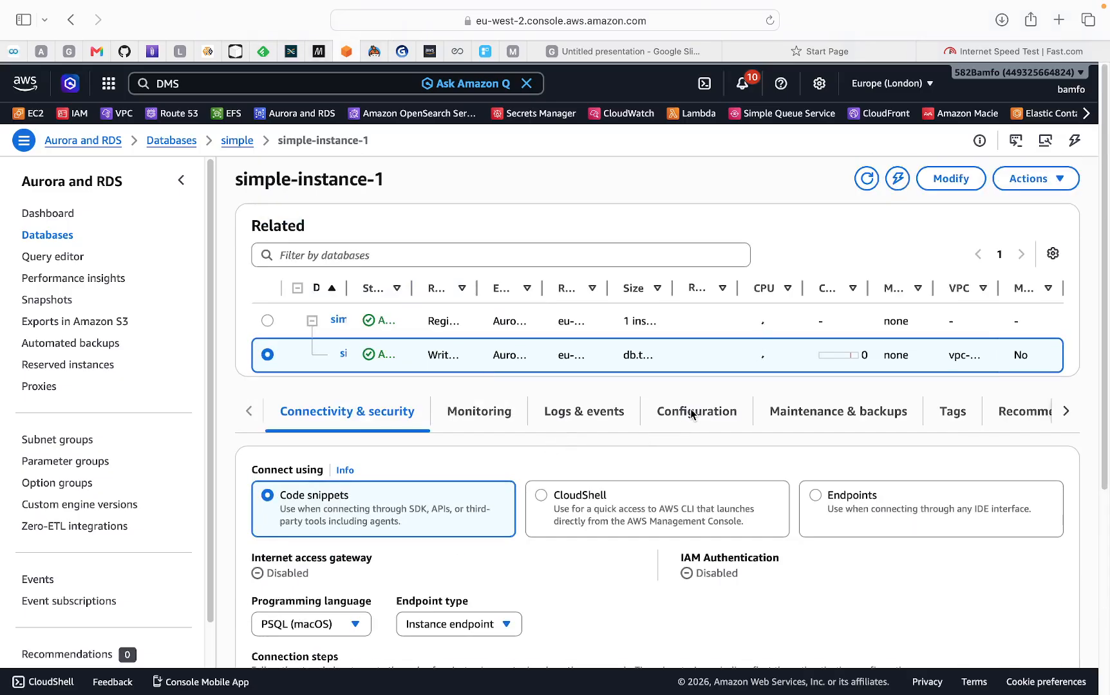
click(653, 404)
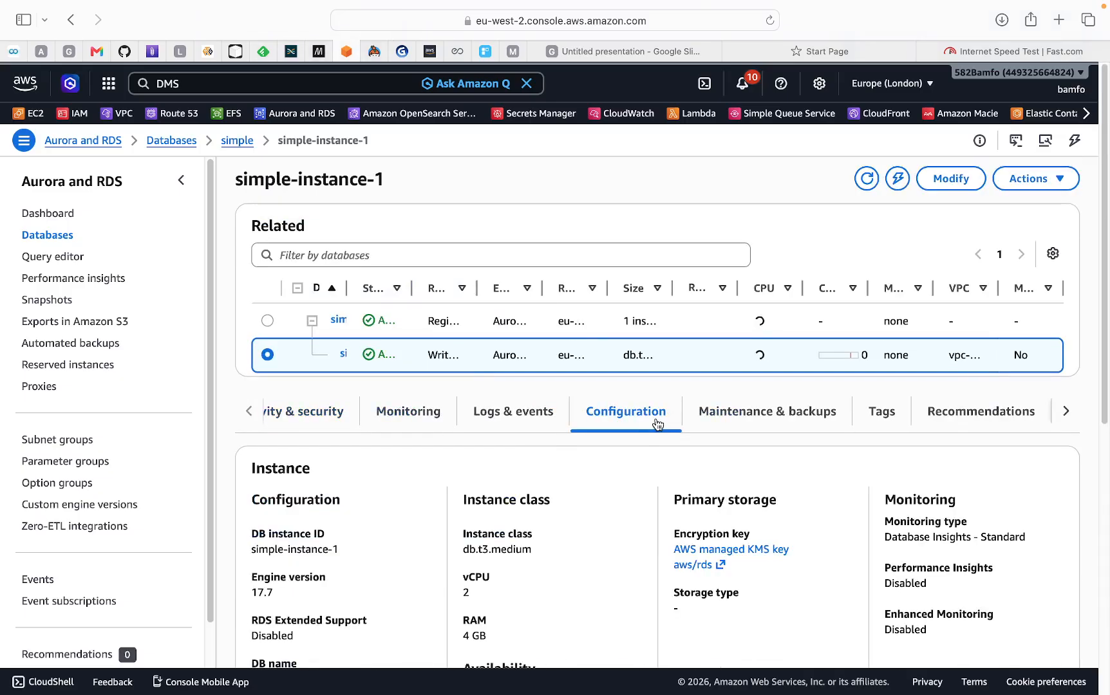
scroll(654, 430, down, 2)
scroll(617, 460, down, 5)
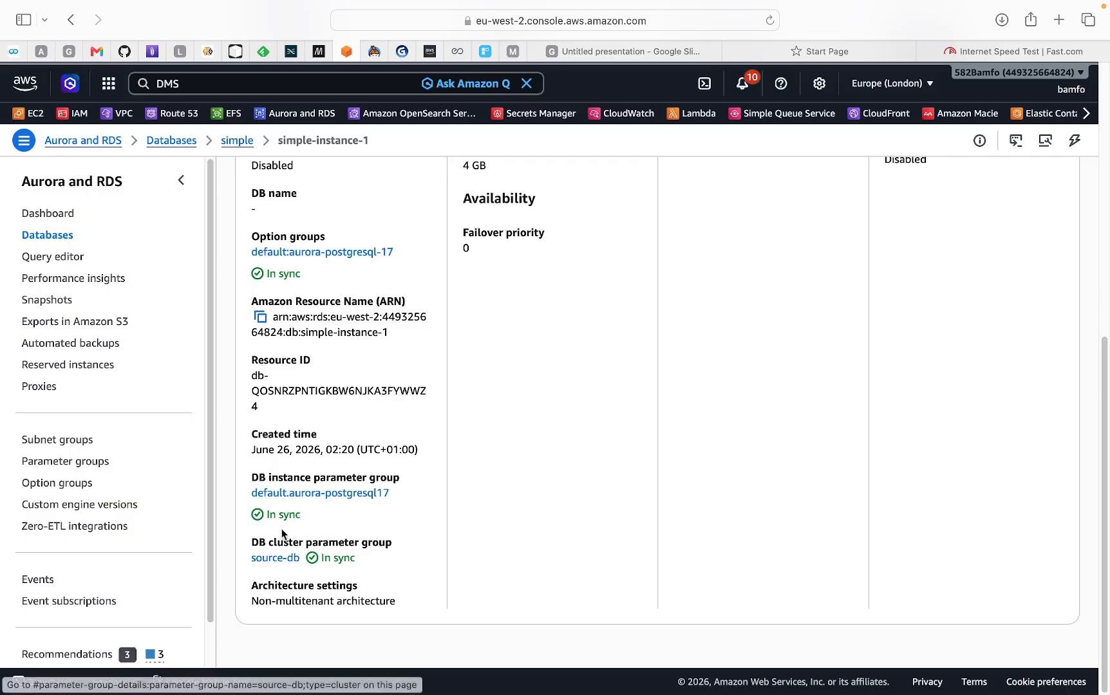
click(274, 558)
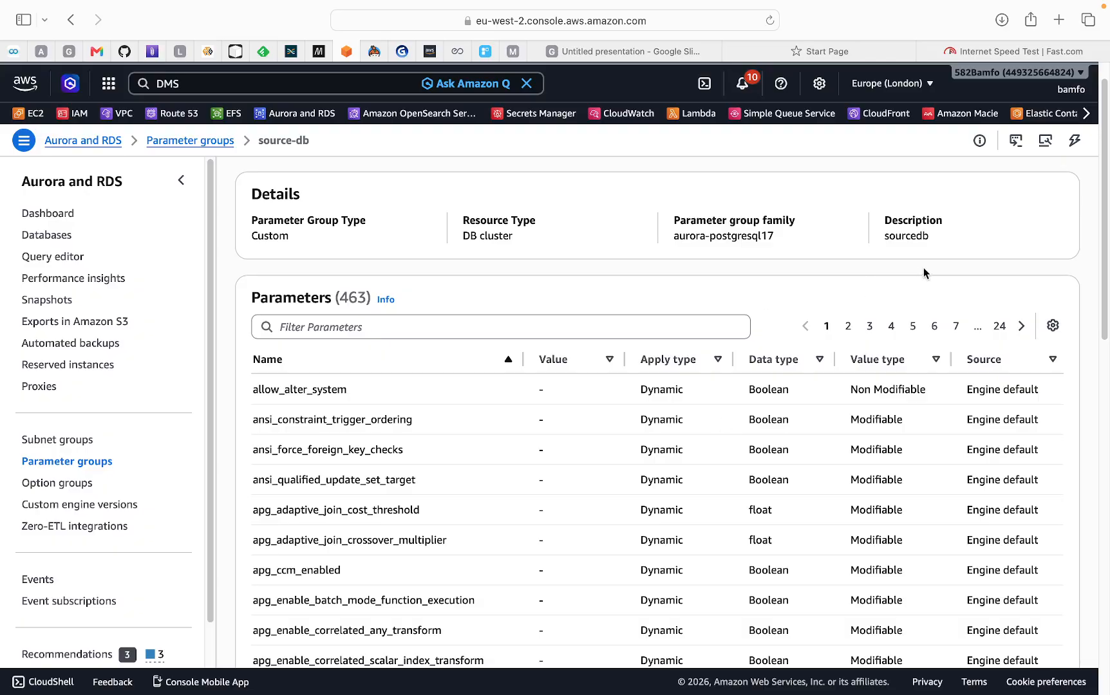
- Start editing the source-db parameter group and filter its modifiable parameters by "replic"
scroll(970, 355, up, 1)
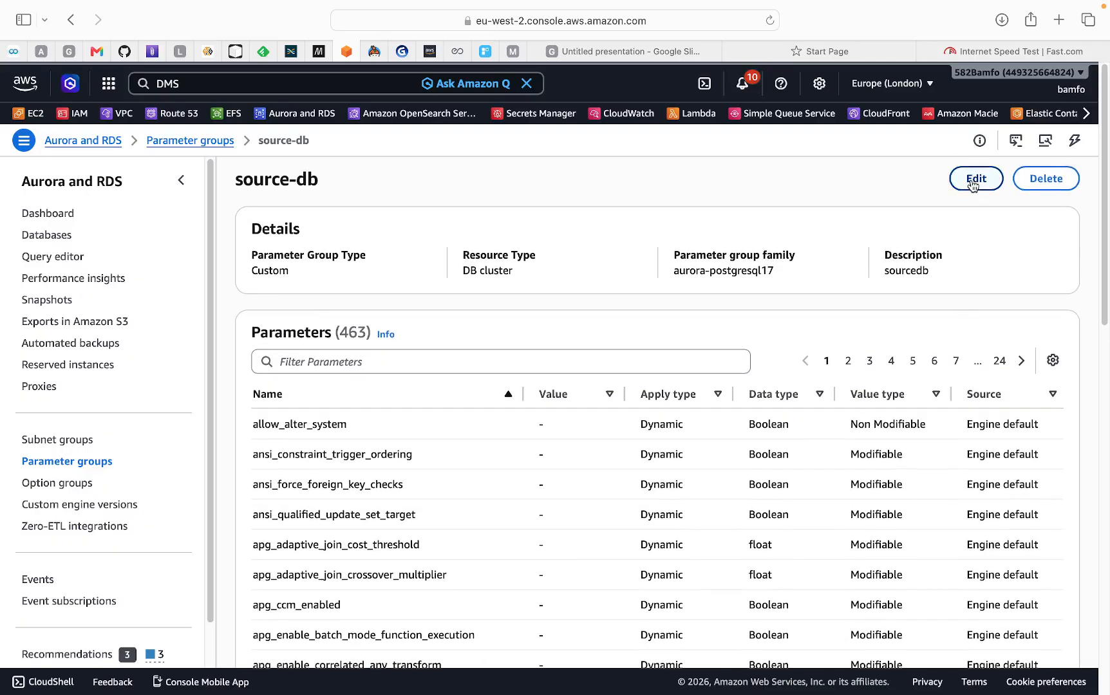
click(973, 181)
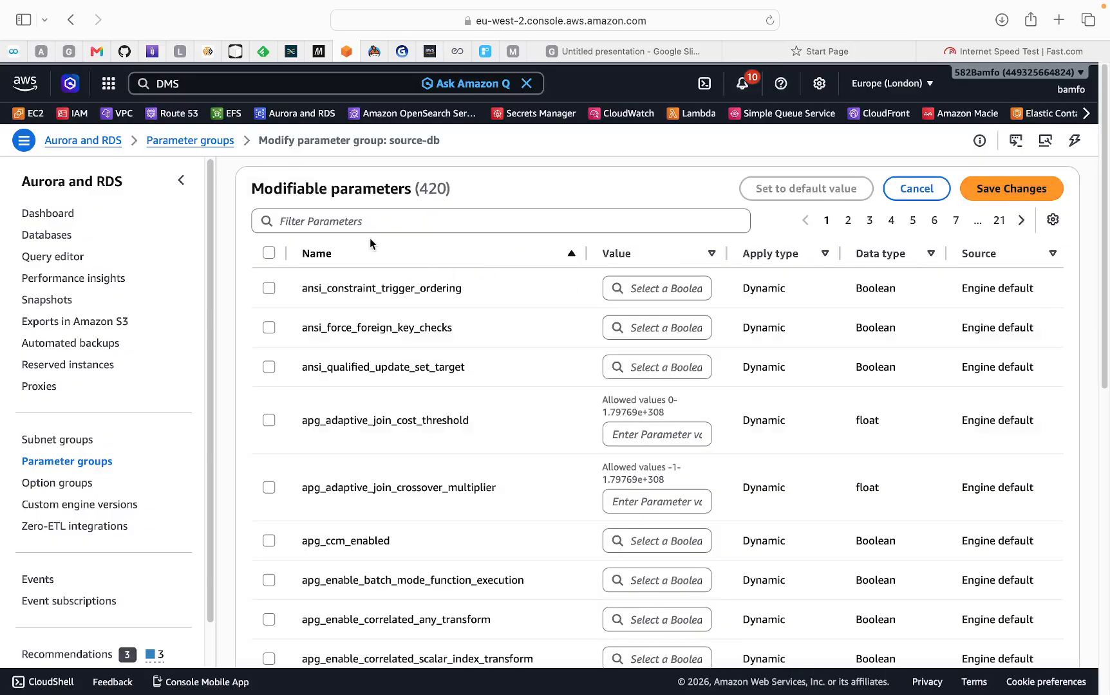
click(367, 220)
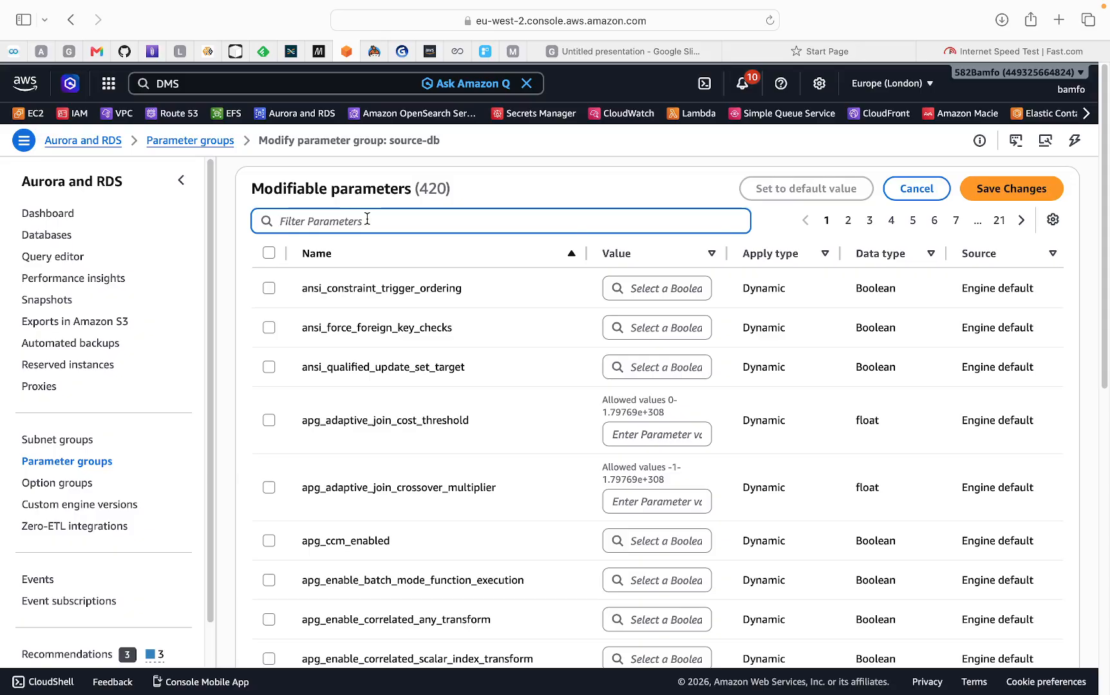
text(replic)
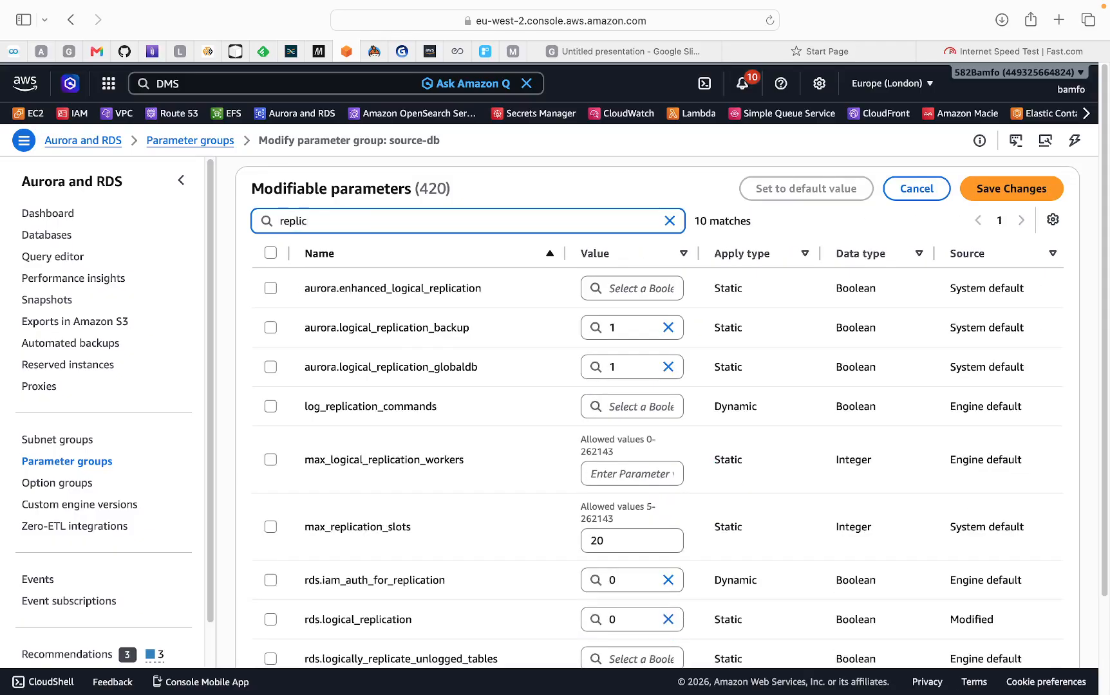
scroll(410, 434, down, 1)
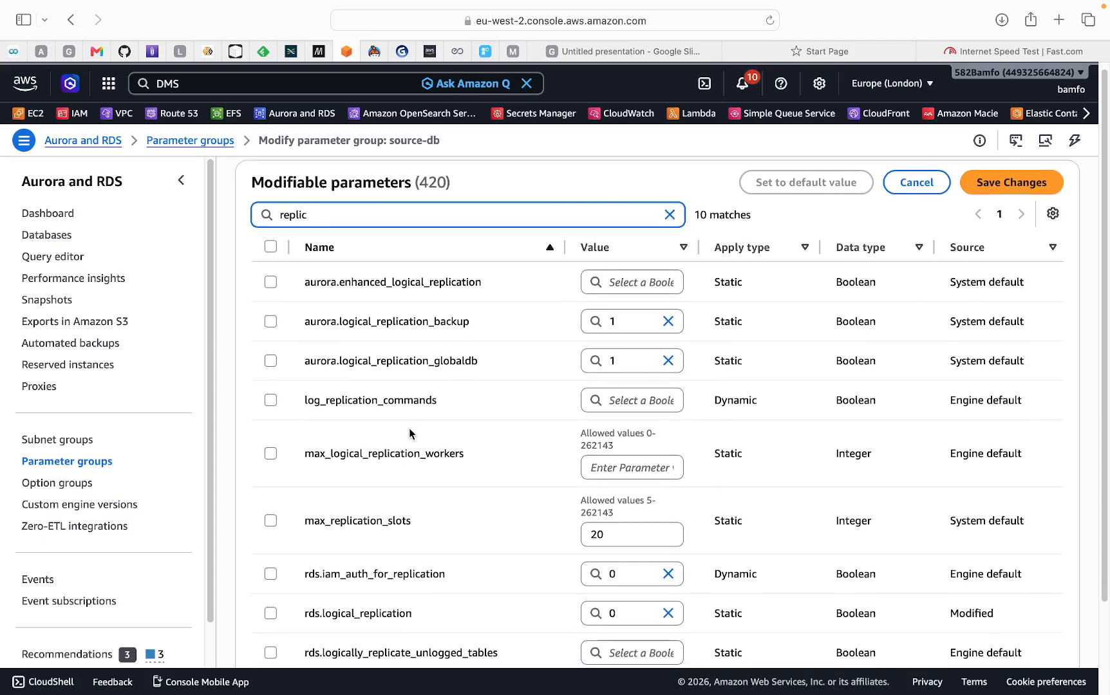
scroll(410, 433, down, 2)
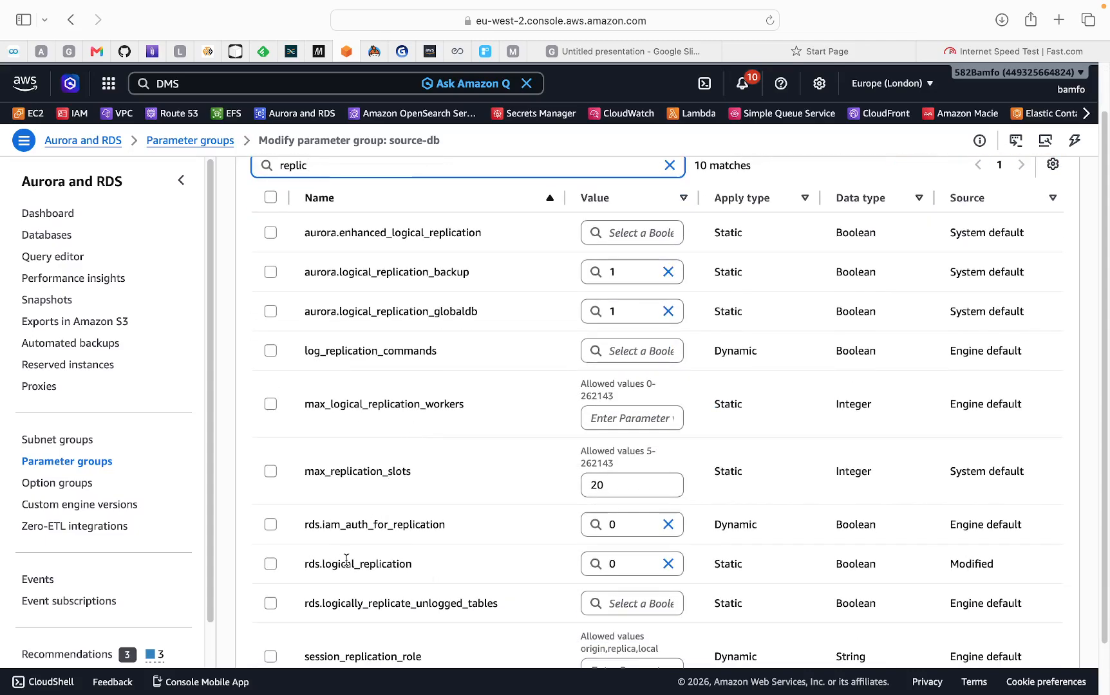
- Set the rds.logical_replication parameter to 1 and save the parameter group changes
click(272, 565)
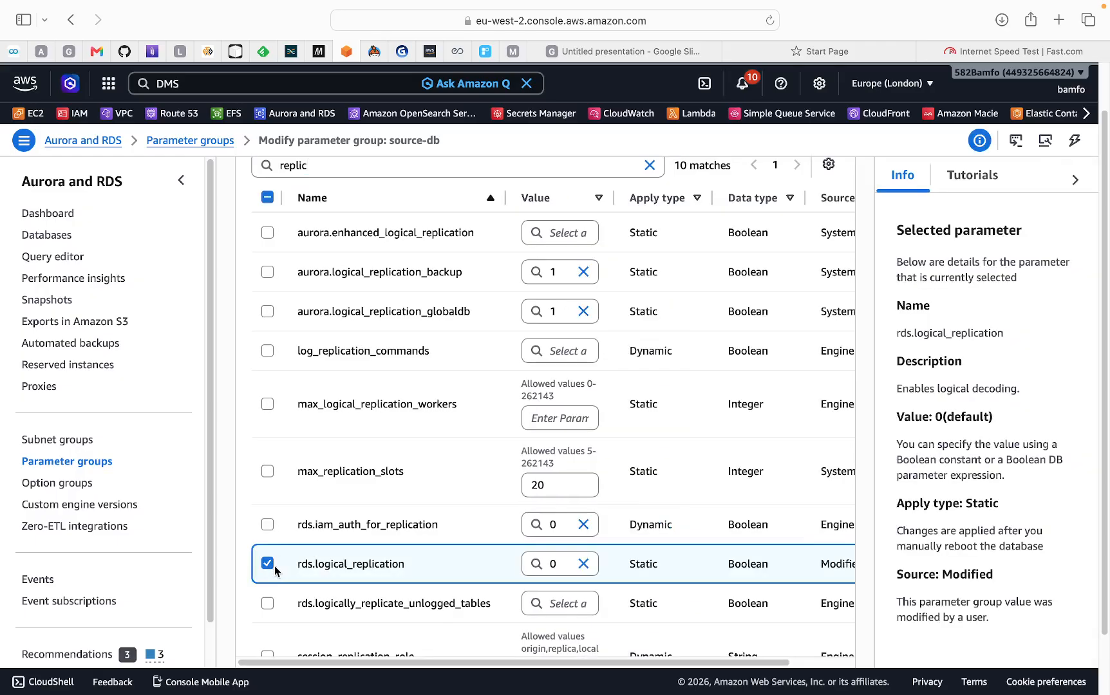
click(560, 567)
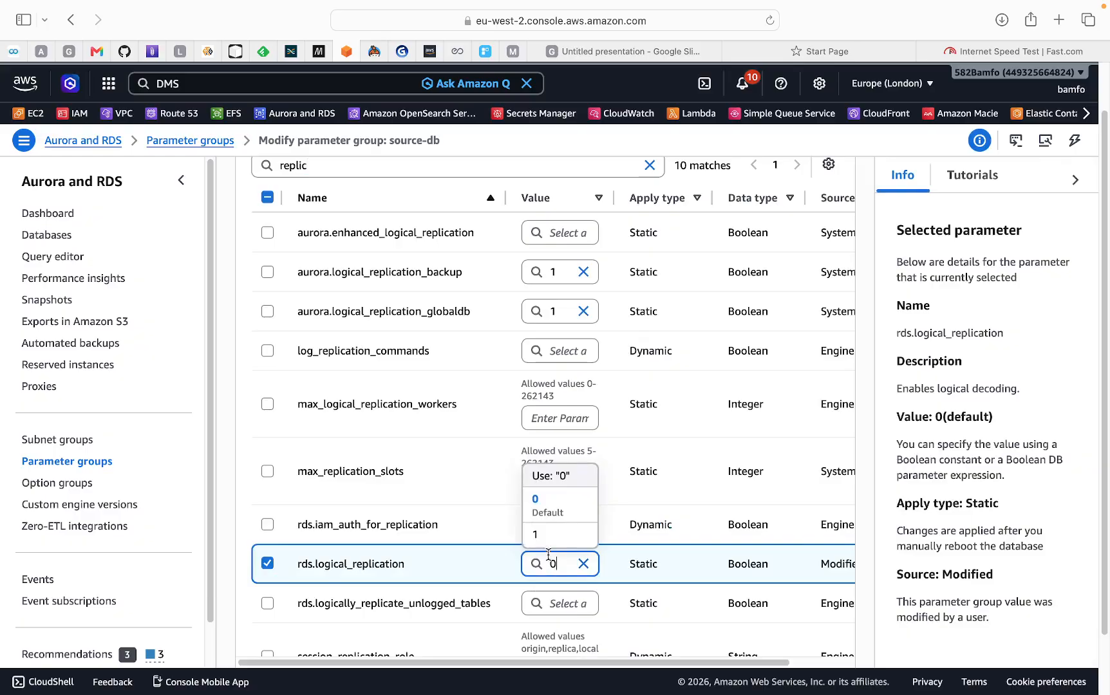
click(538, 538)
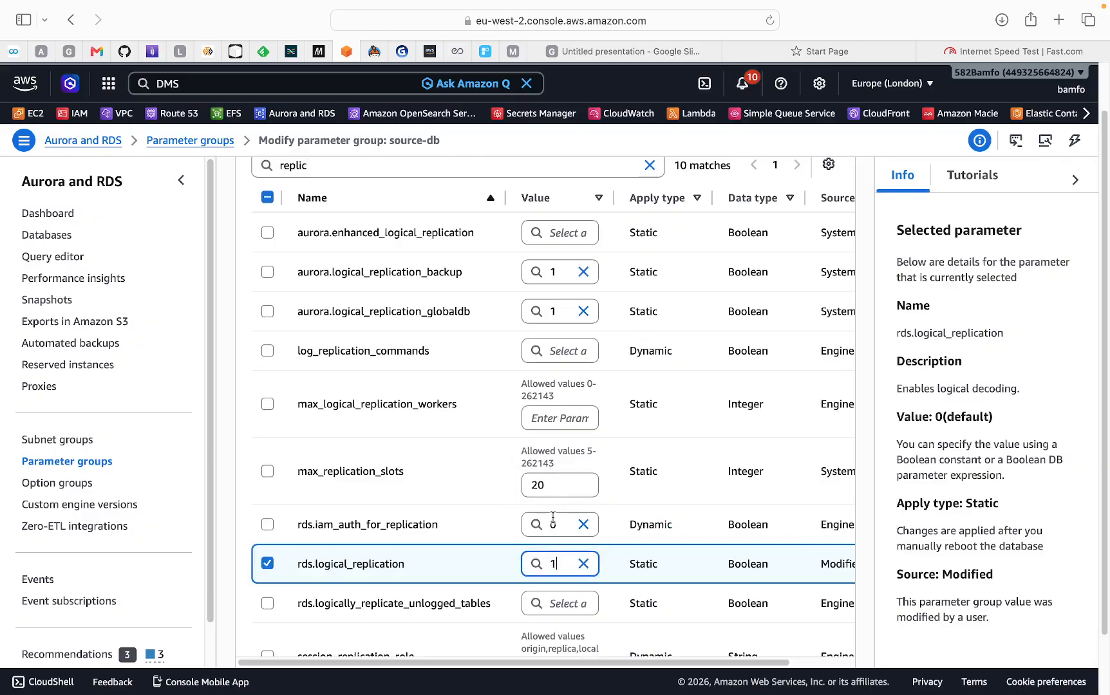
scroll(544, 534, down, 2)
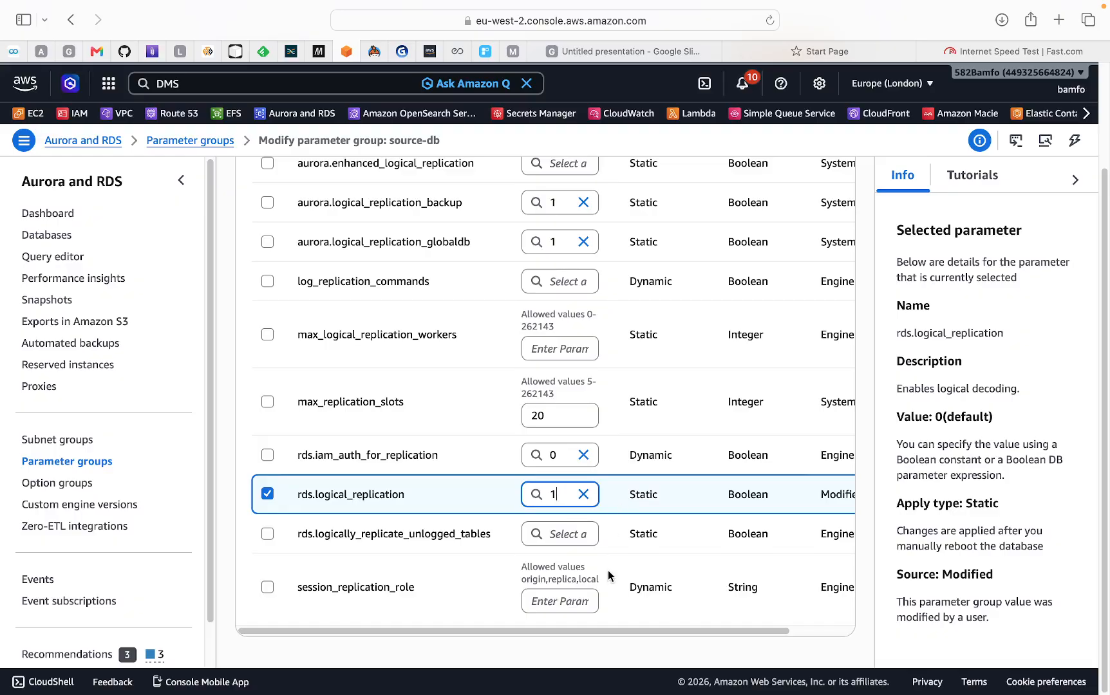
scroll(791, 222, up, 4)
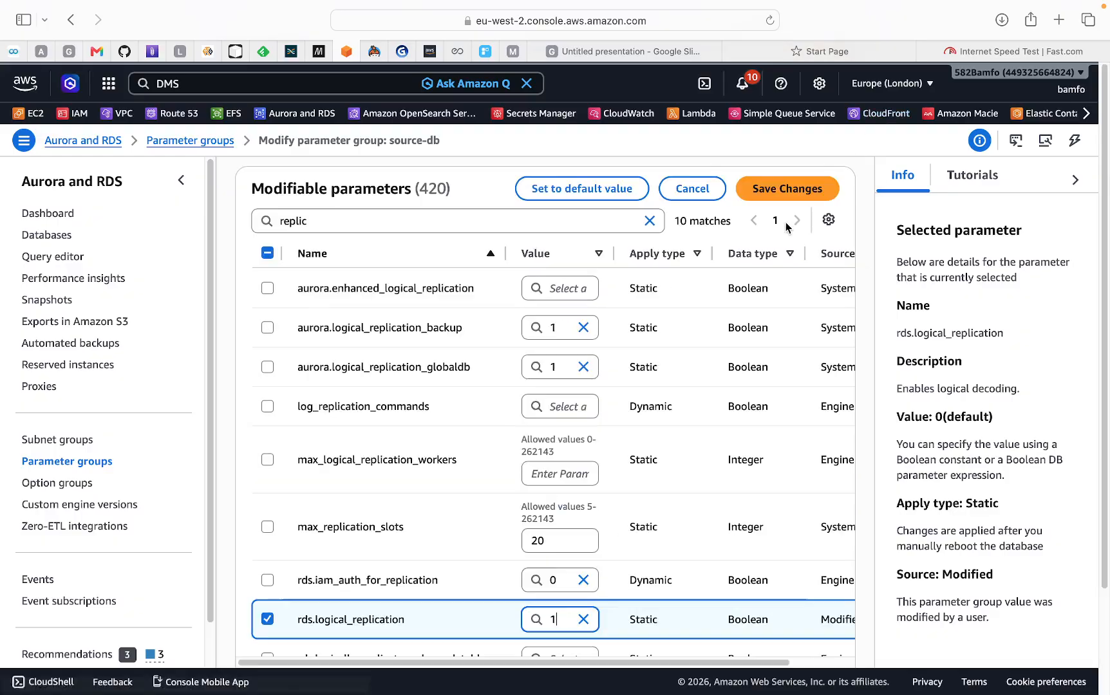
click(789, 189)
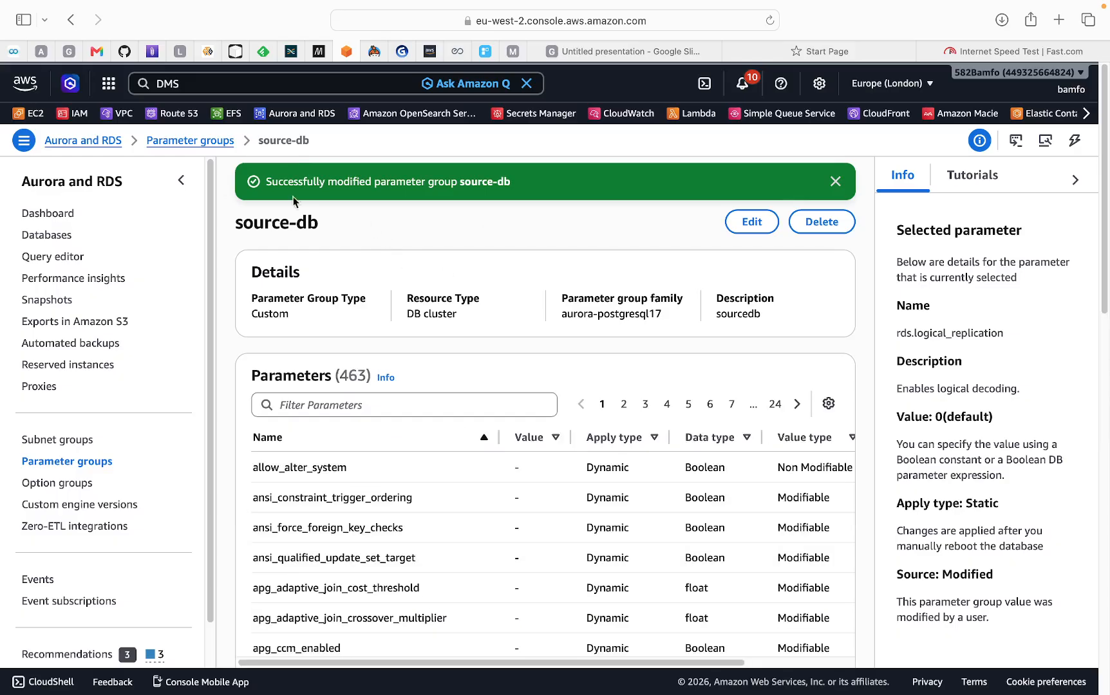
- Return to the databases list and check the DB cluster parameter group's status in simple-instance-1's configuration
click(55, 237)
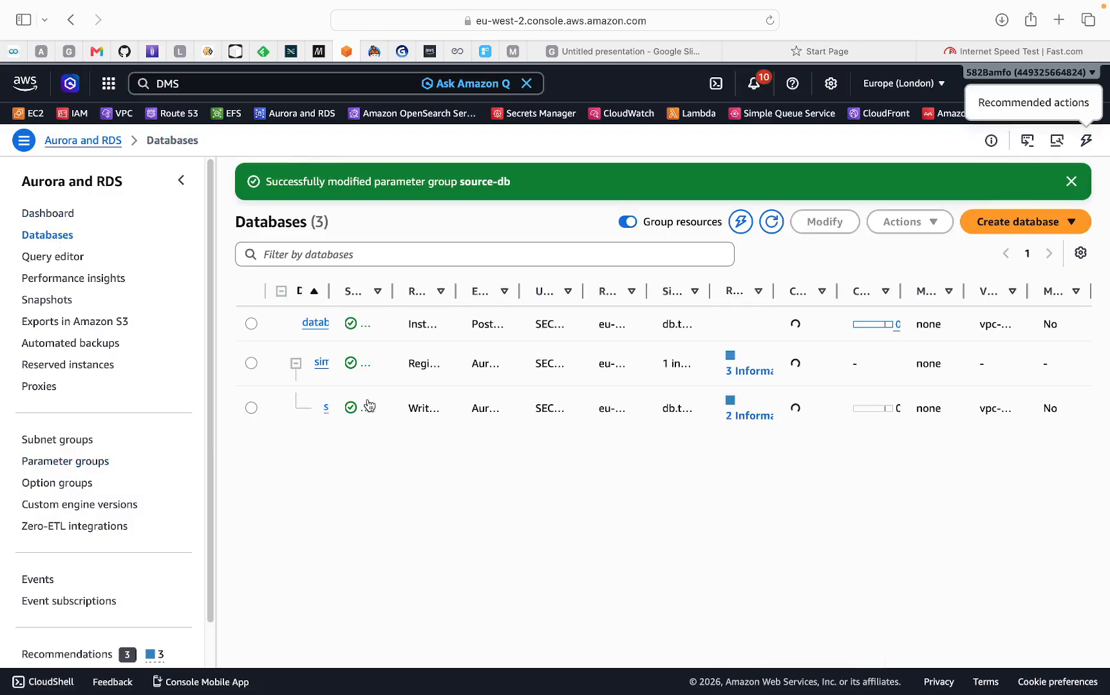
click(1070, 182)
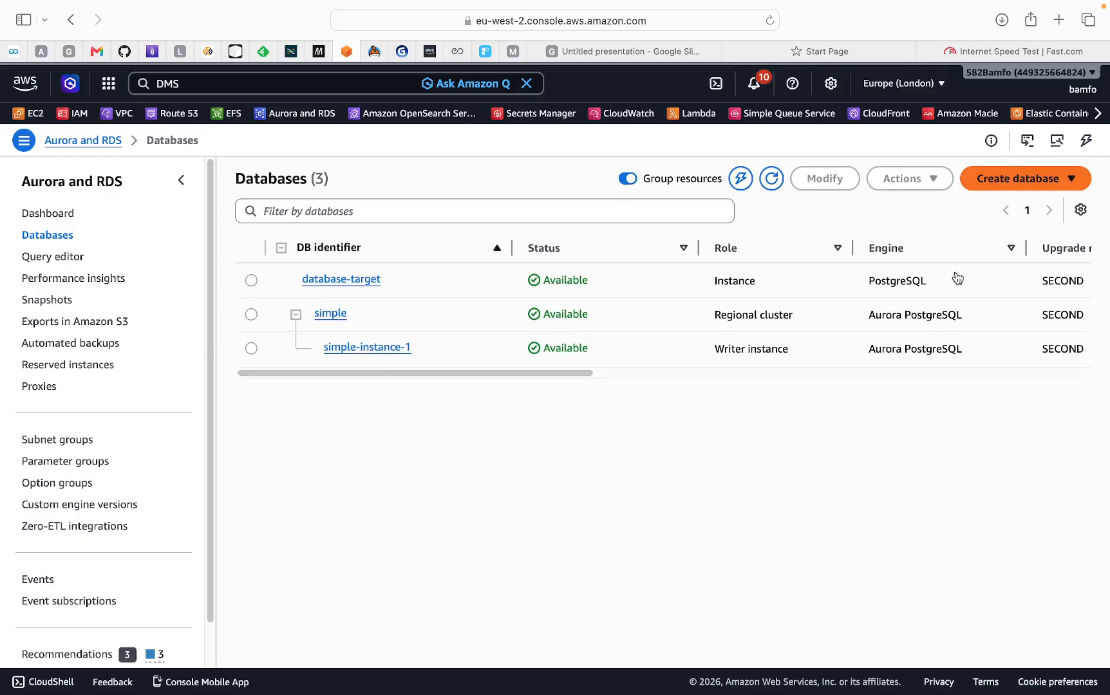
click(251, 360)
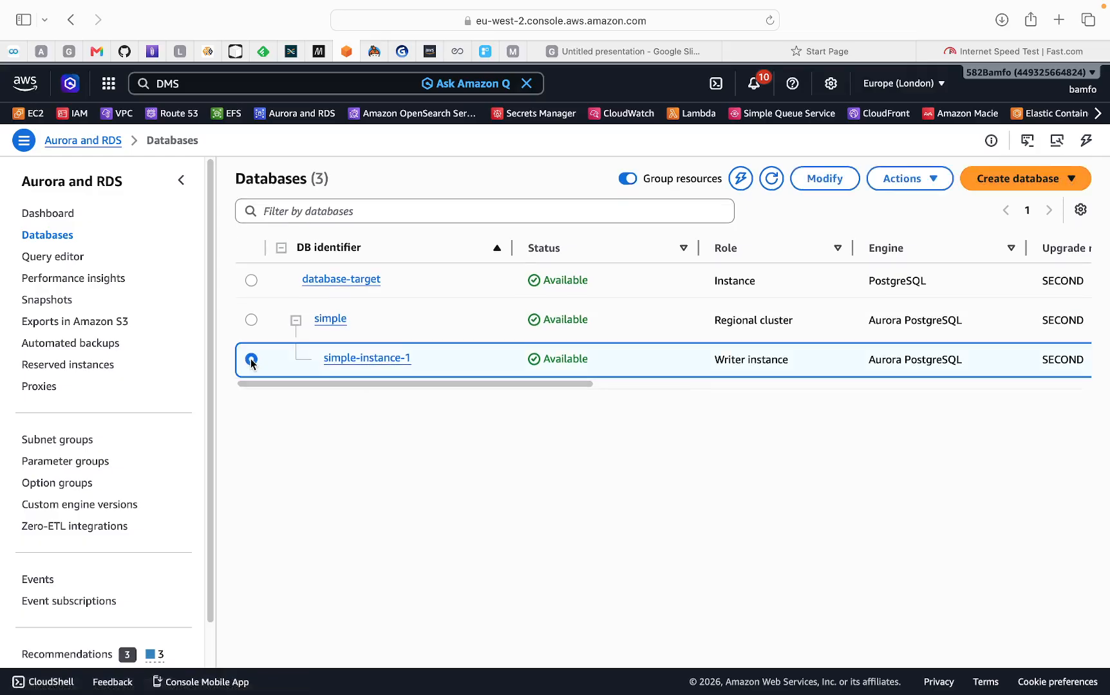
click(351, 360)
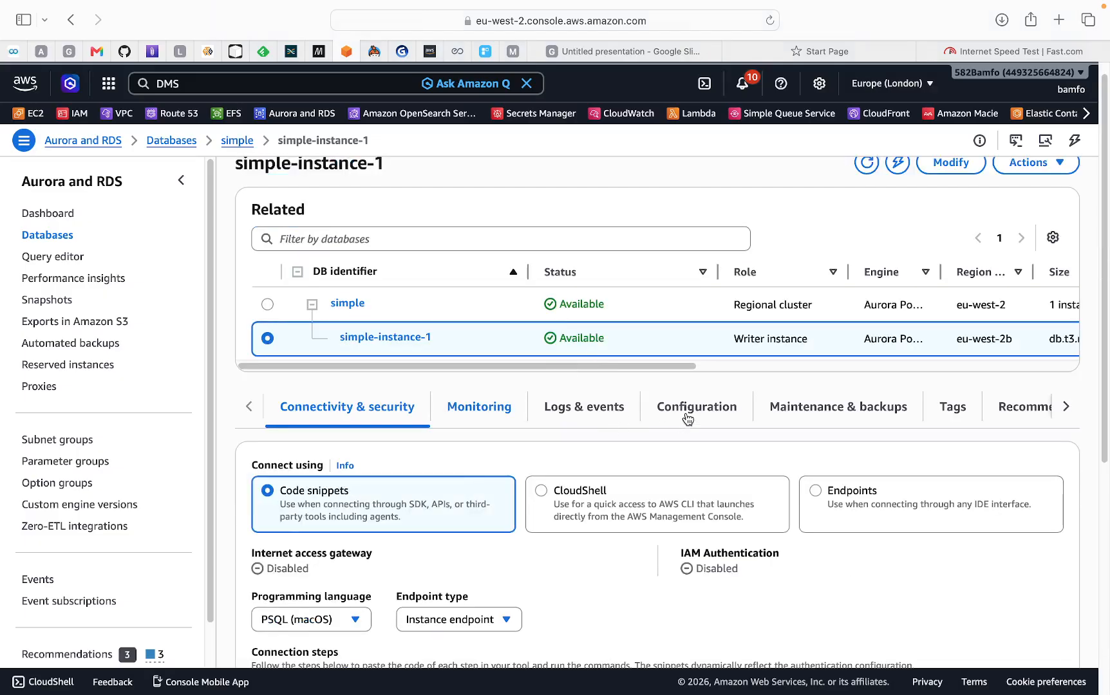
click(687, 415)
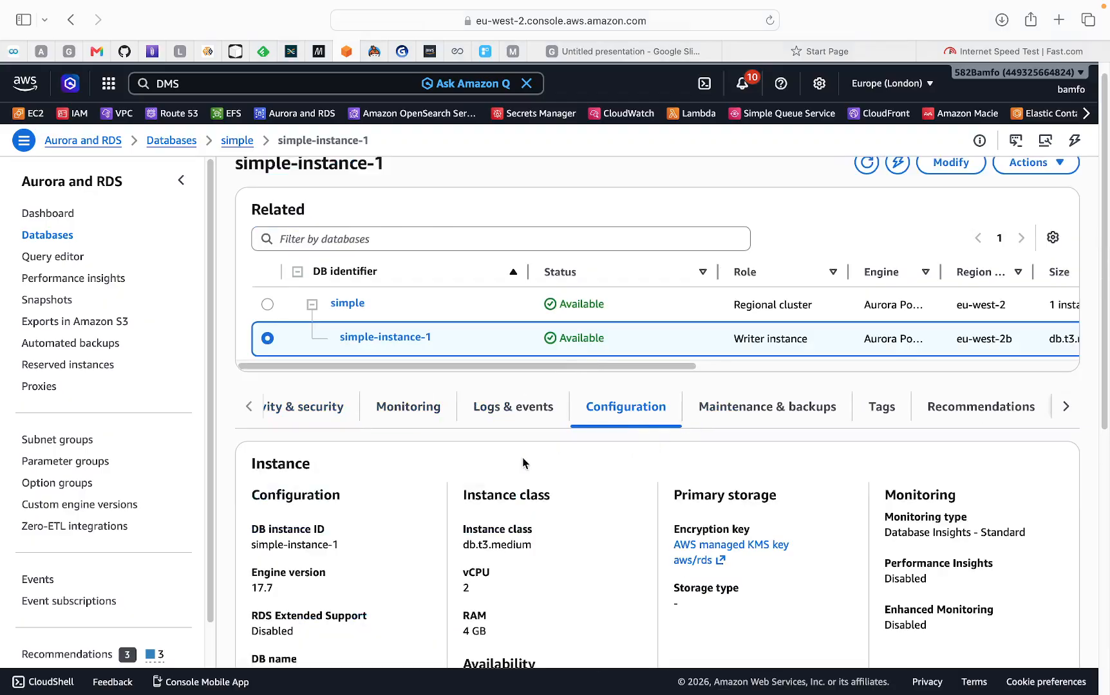
scroll(495, 505, down, 5)
scroll(350, 591, down, 1)
scroll(350, 590, down, 2)
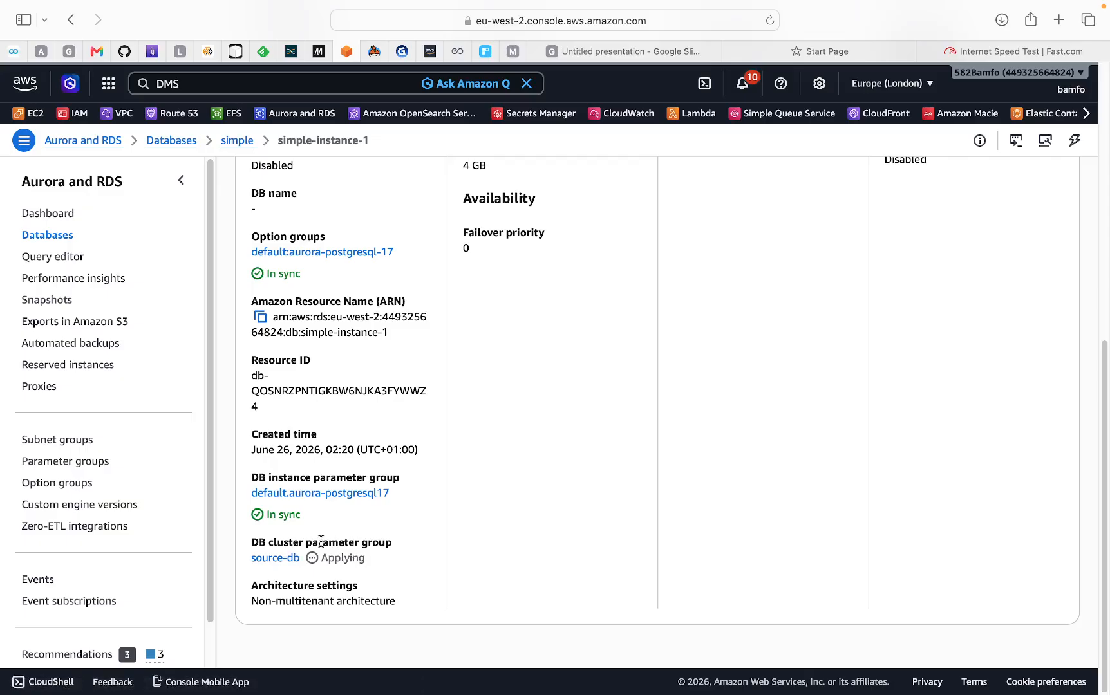
drag(269, 542, 391, 544)
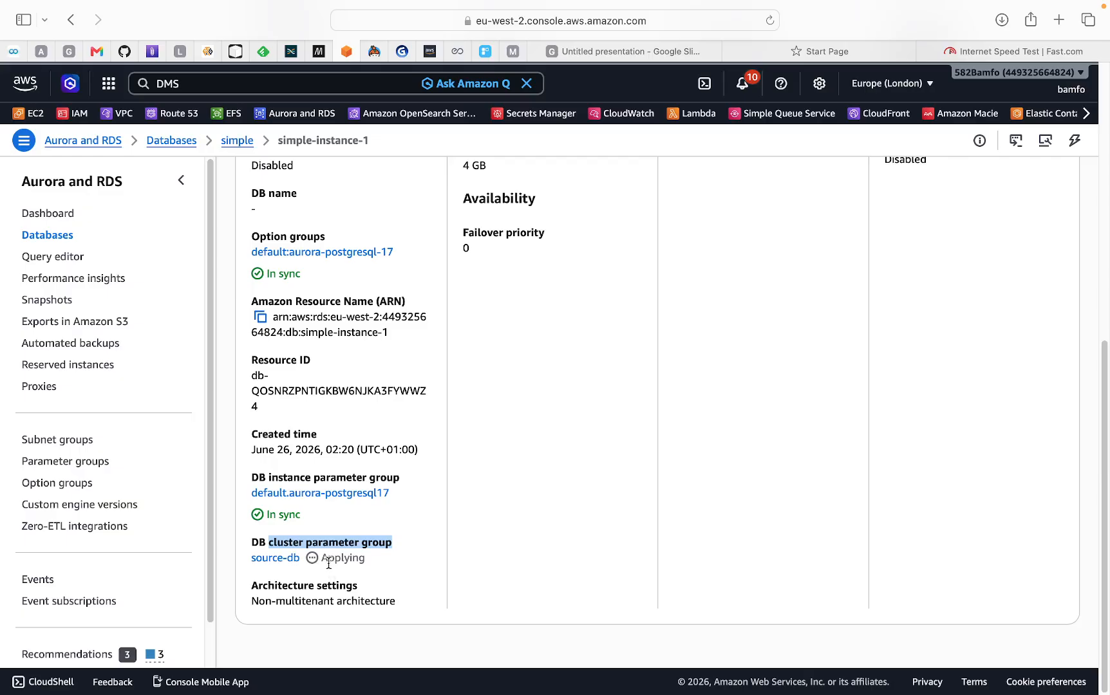
- Reboot the simple-instance-1 database instance and confirm the reboot
scroll(713, 397, up, 10)
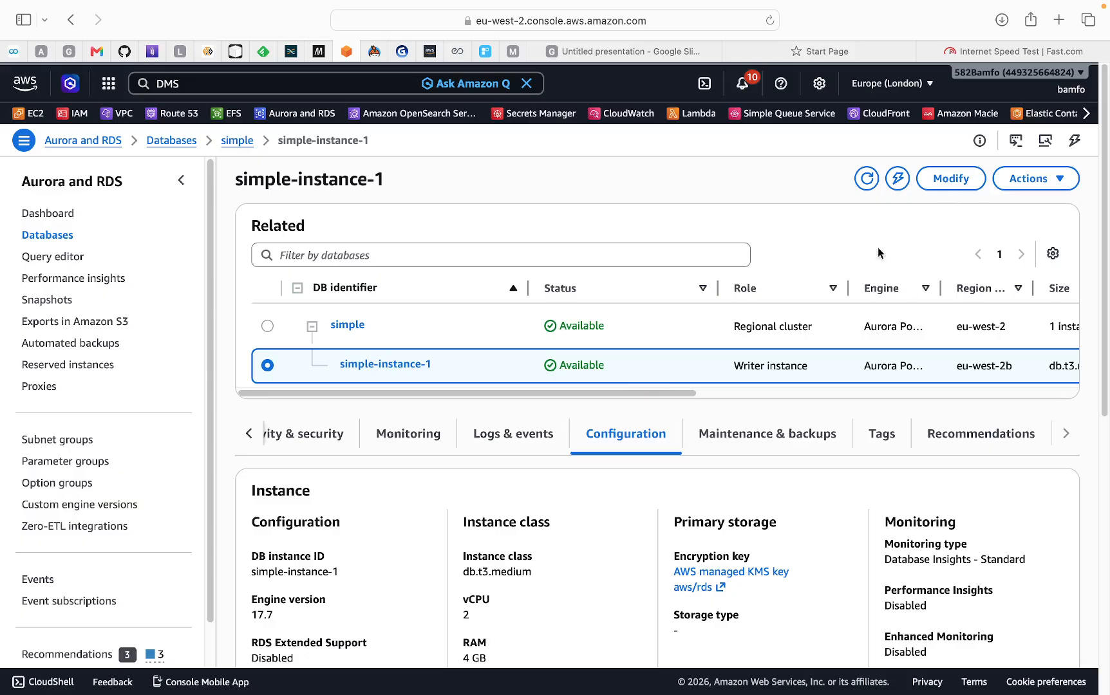
click(1043, 187)
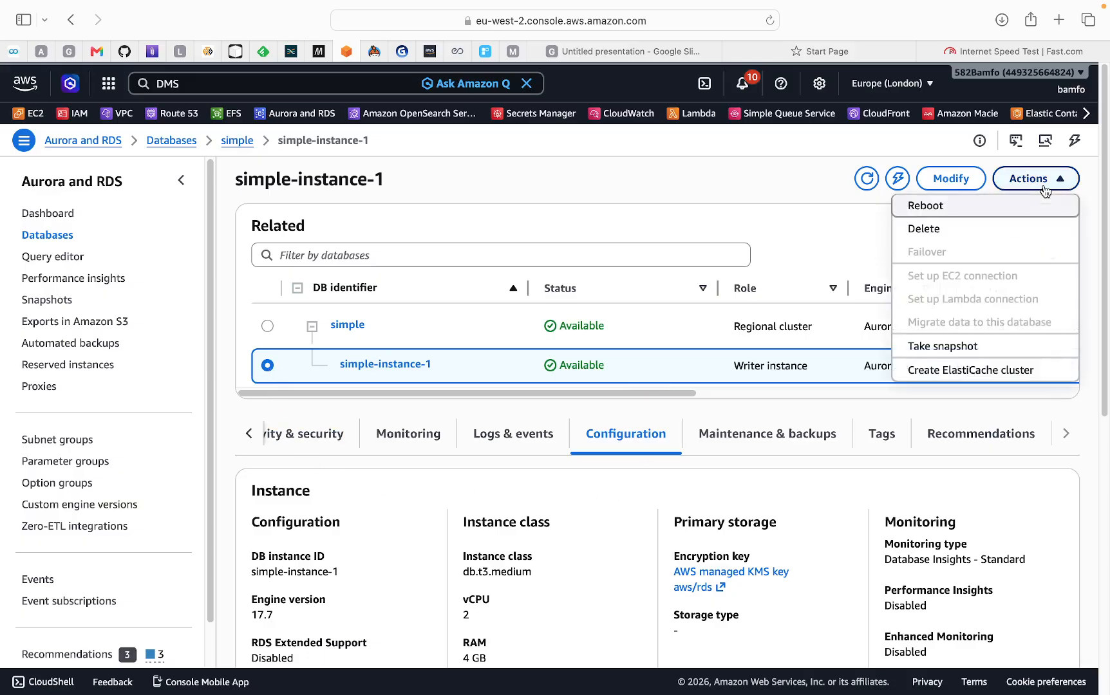
click(944, 208)
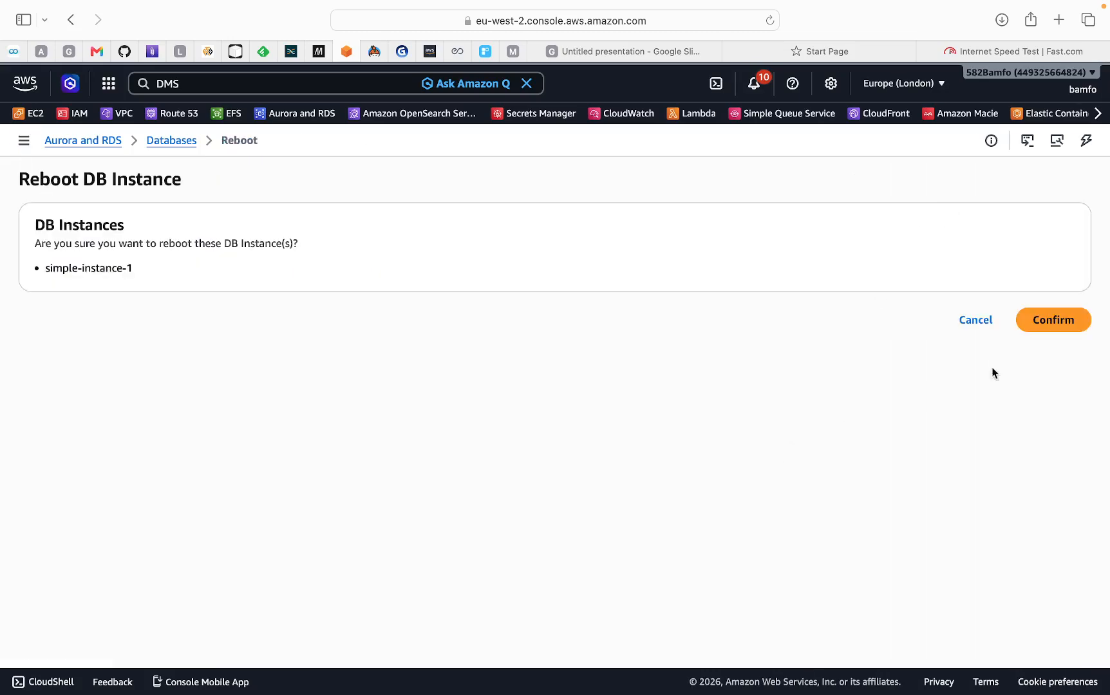
click(1066, 321)
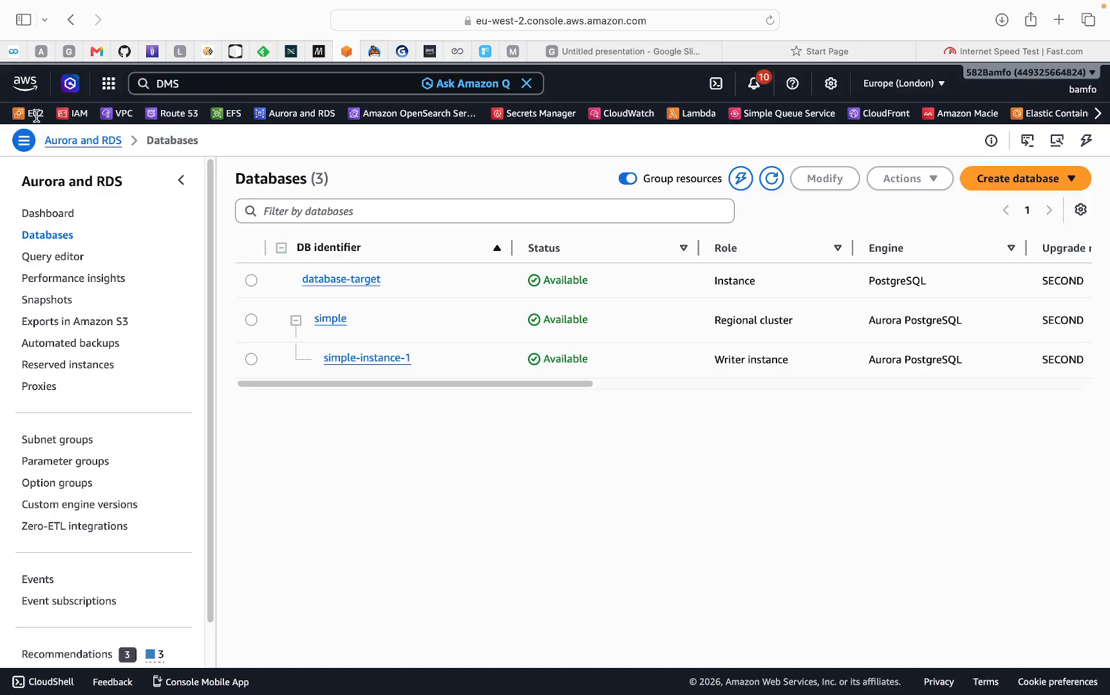
- Open the EC2 console in a new browser tab and switch to it
click(219, 87)
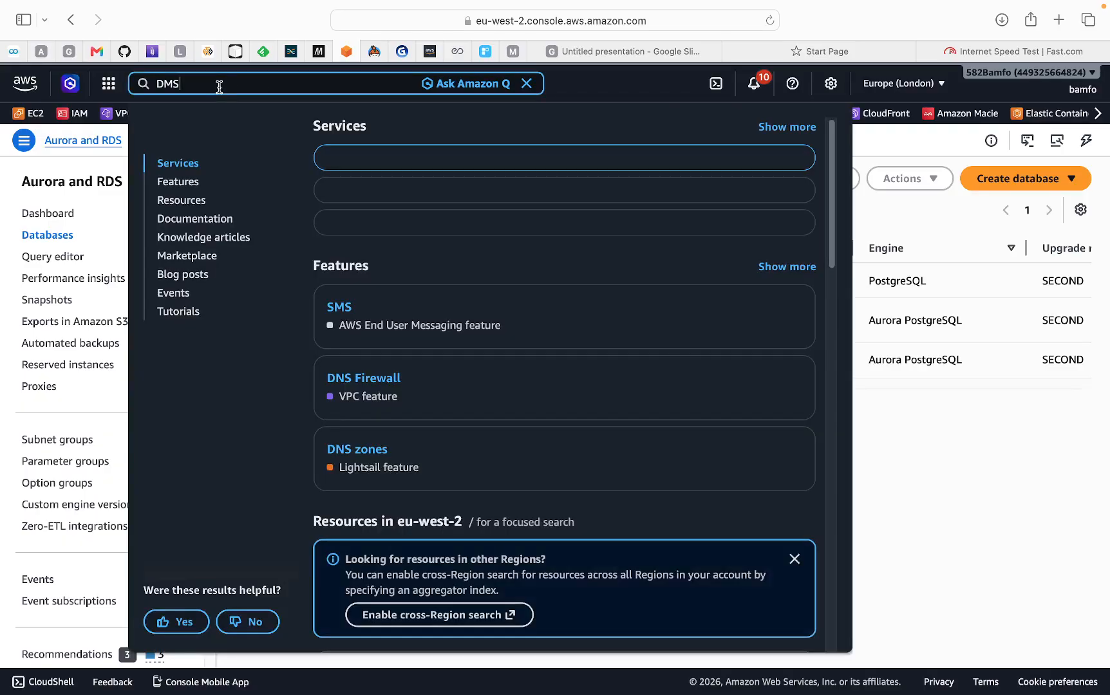
right_click(40, 117)
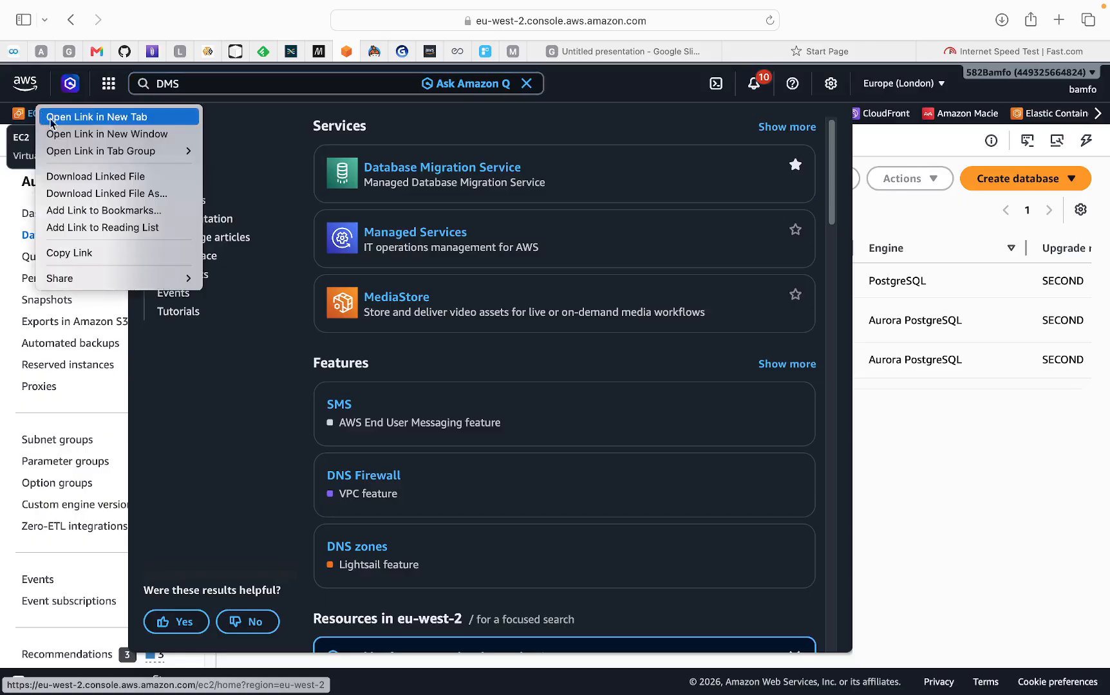
click(50, 117)
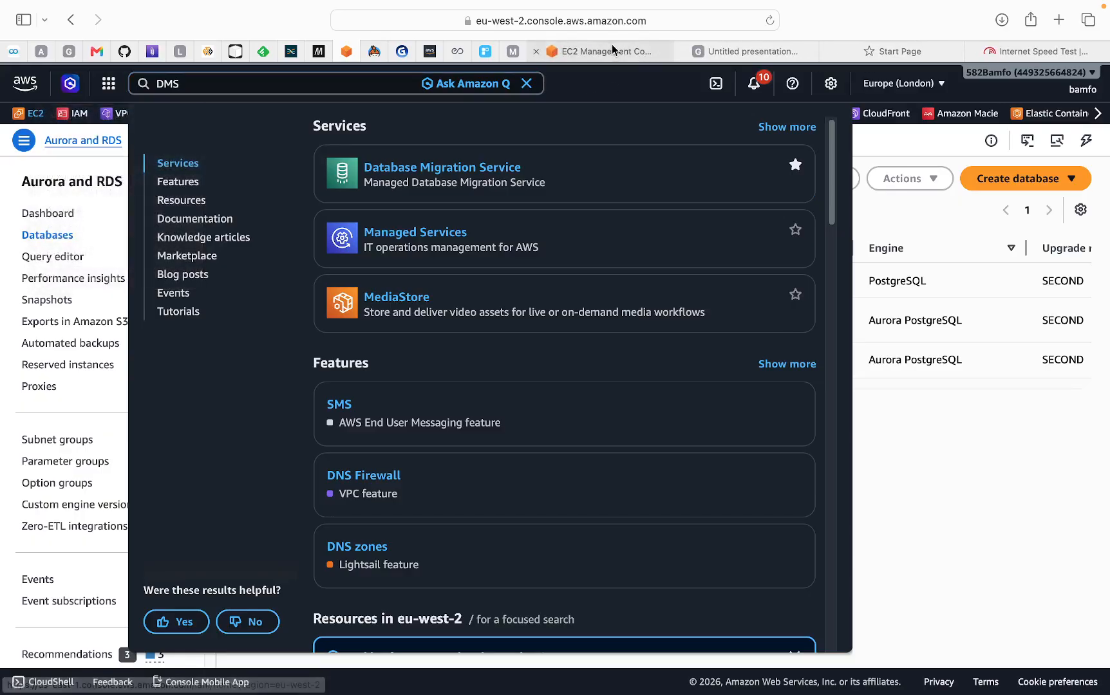
click(614, 51)
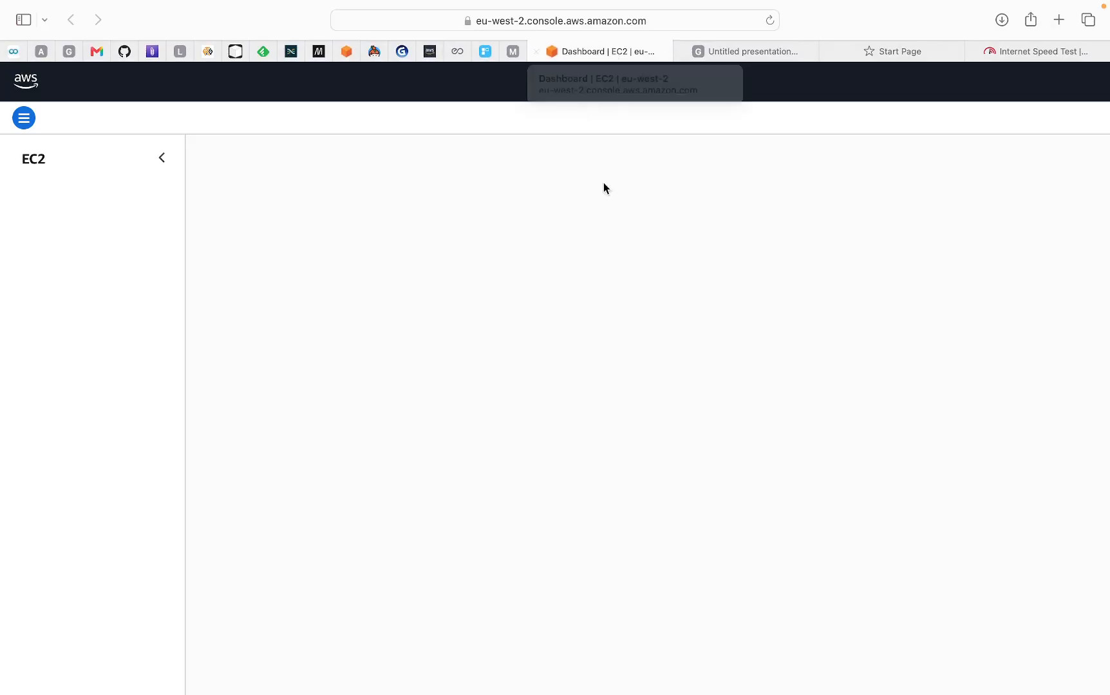
- Select the running t2.micro instance from the list of running instances and open its connection page
mouse_move(603, 693)
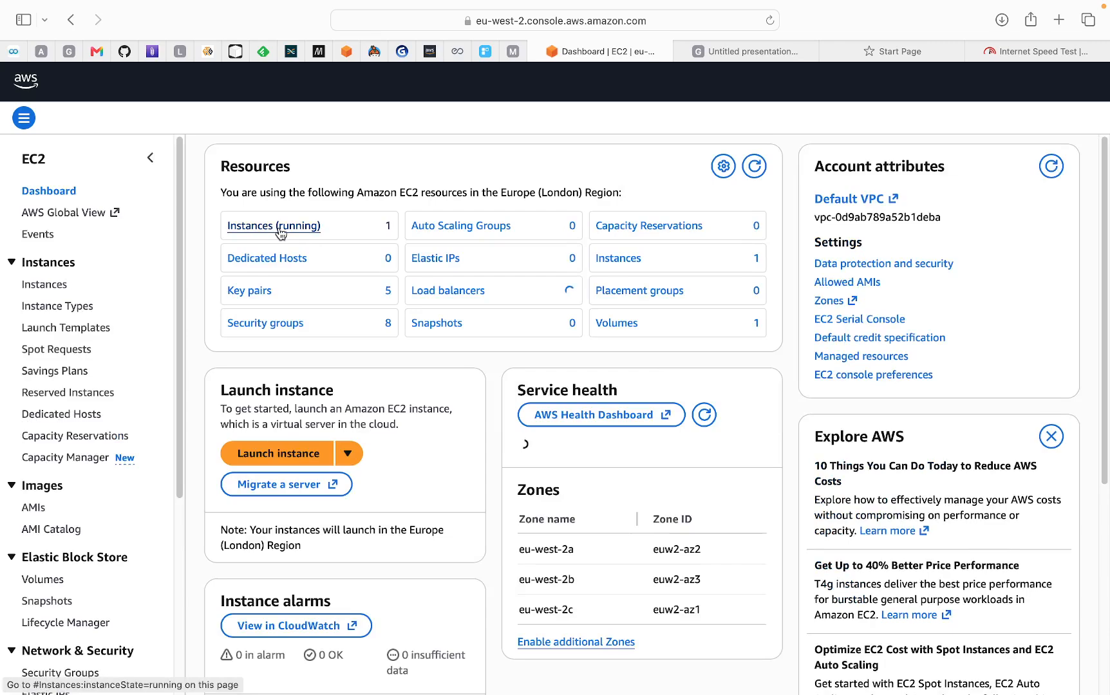
click(292, 232)
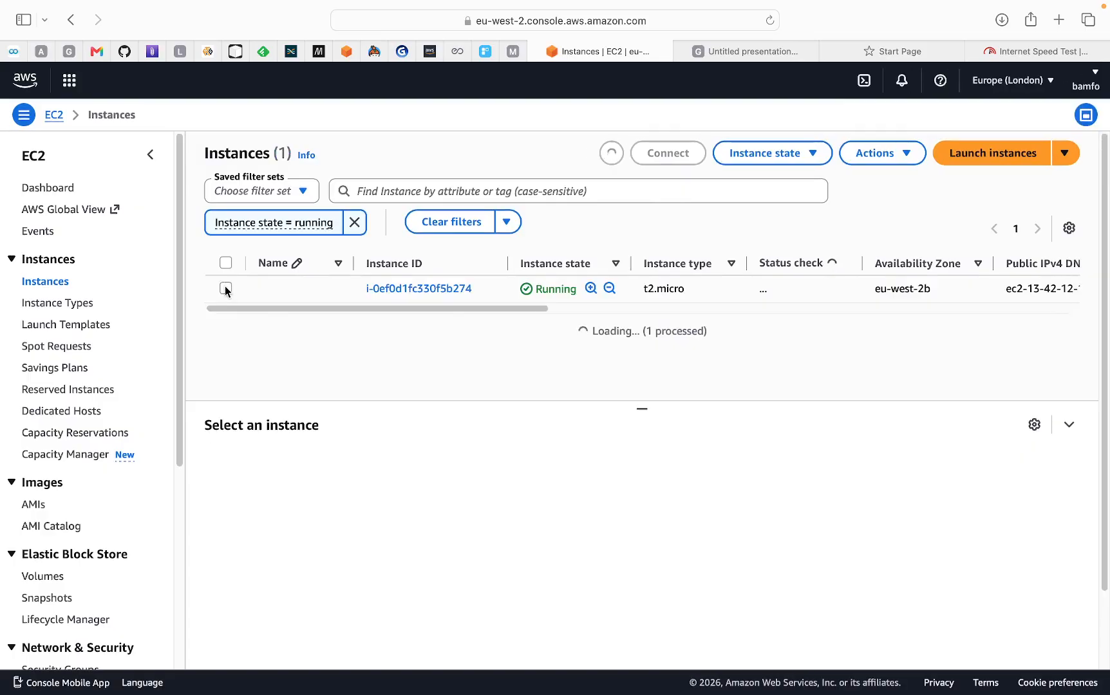
click(226, 288)
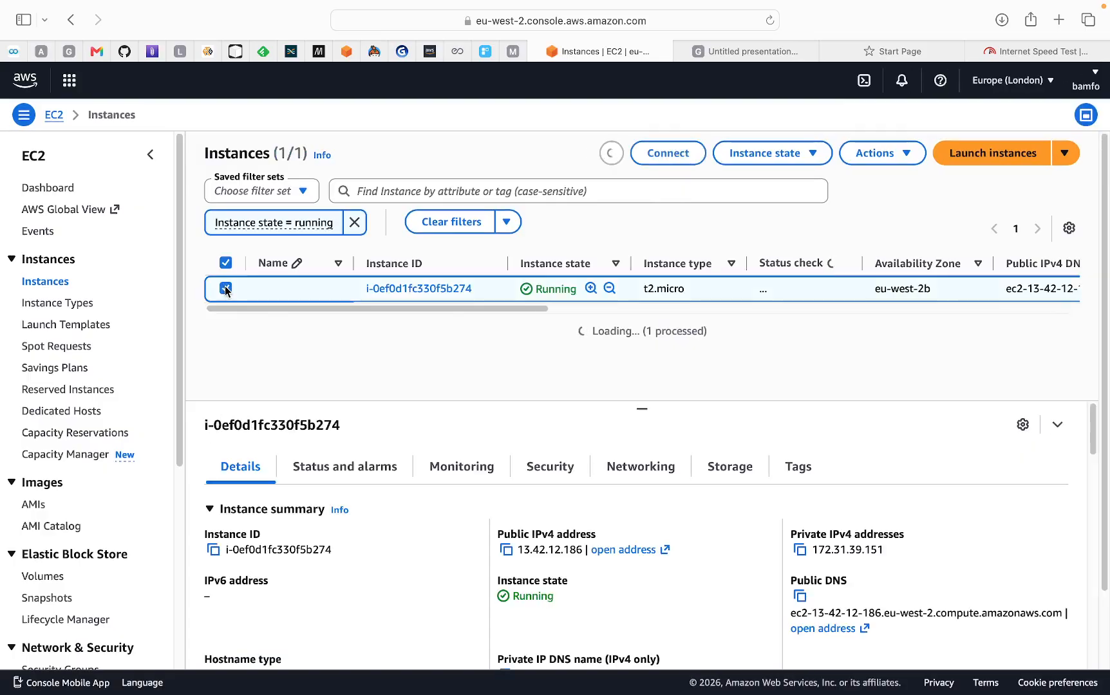
click(670, 153)
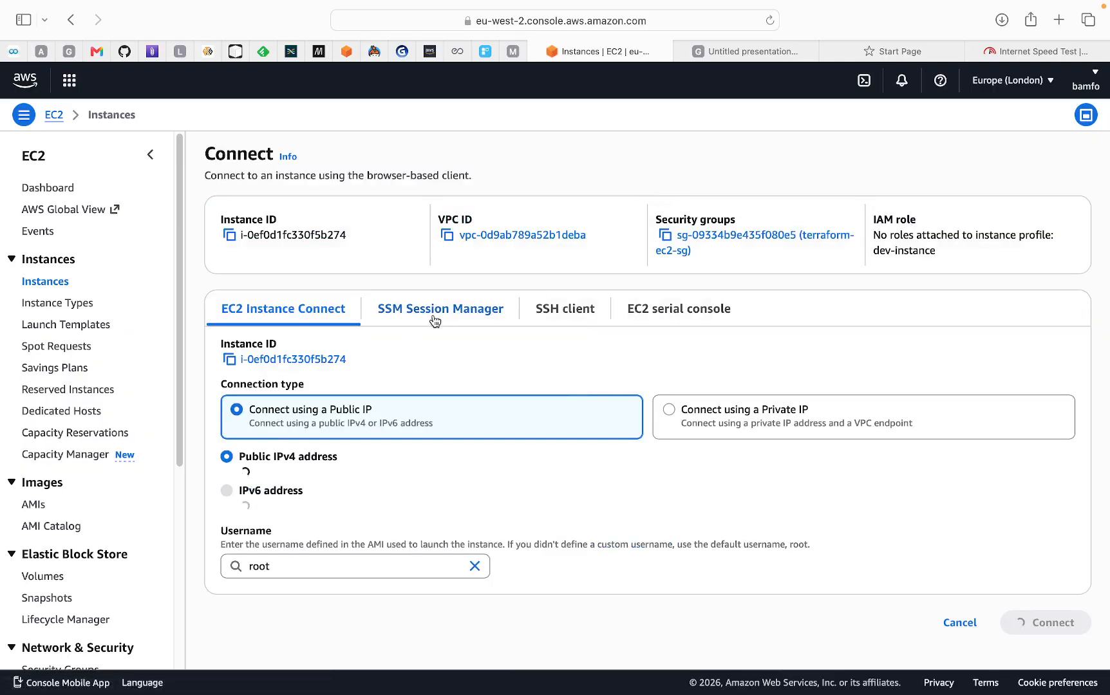
- Connect to the EC2 instance through SSM Session Manager
click(263, 297)
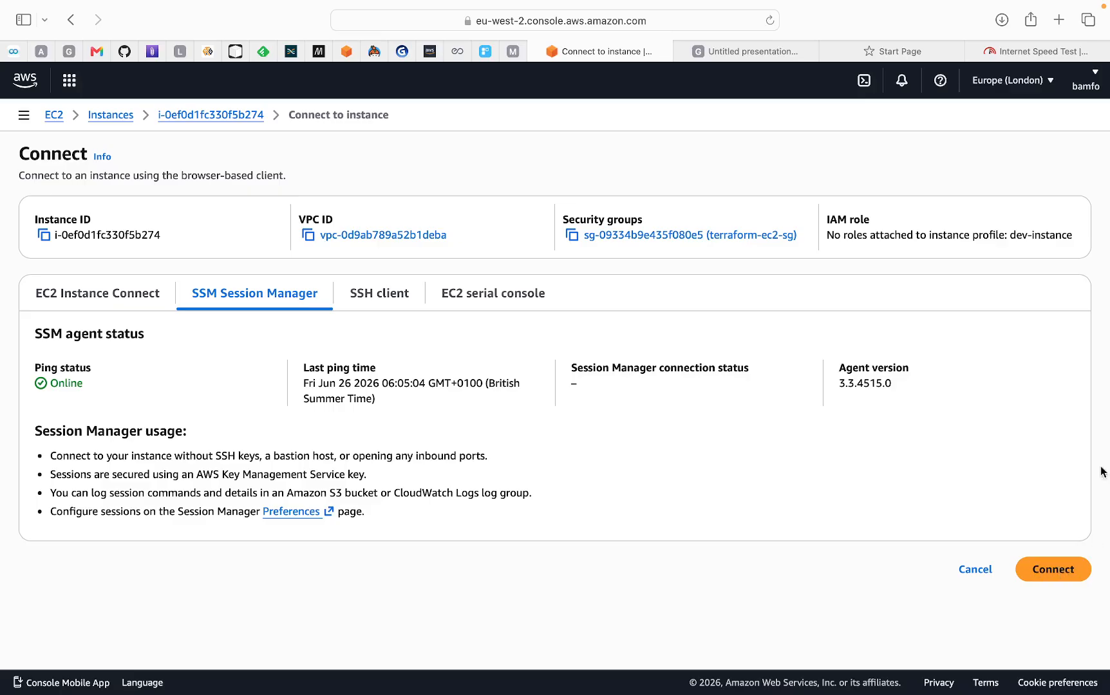
click(1056, 577)
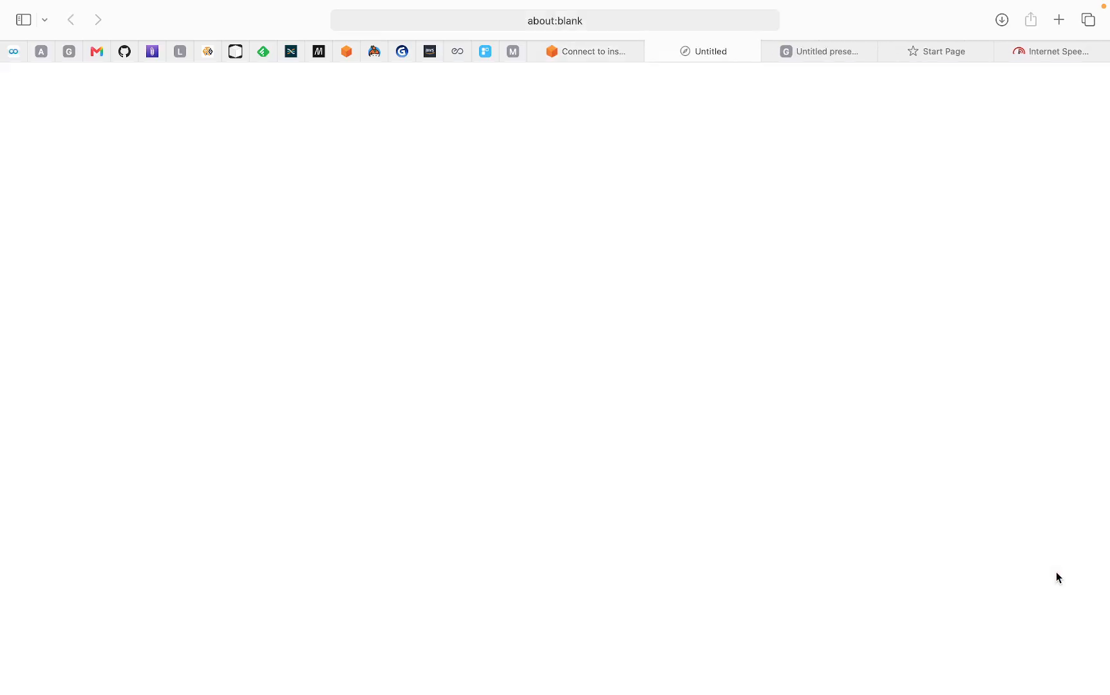
mouse_move(856, 666)
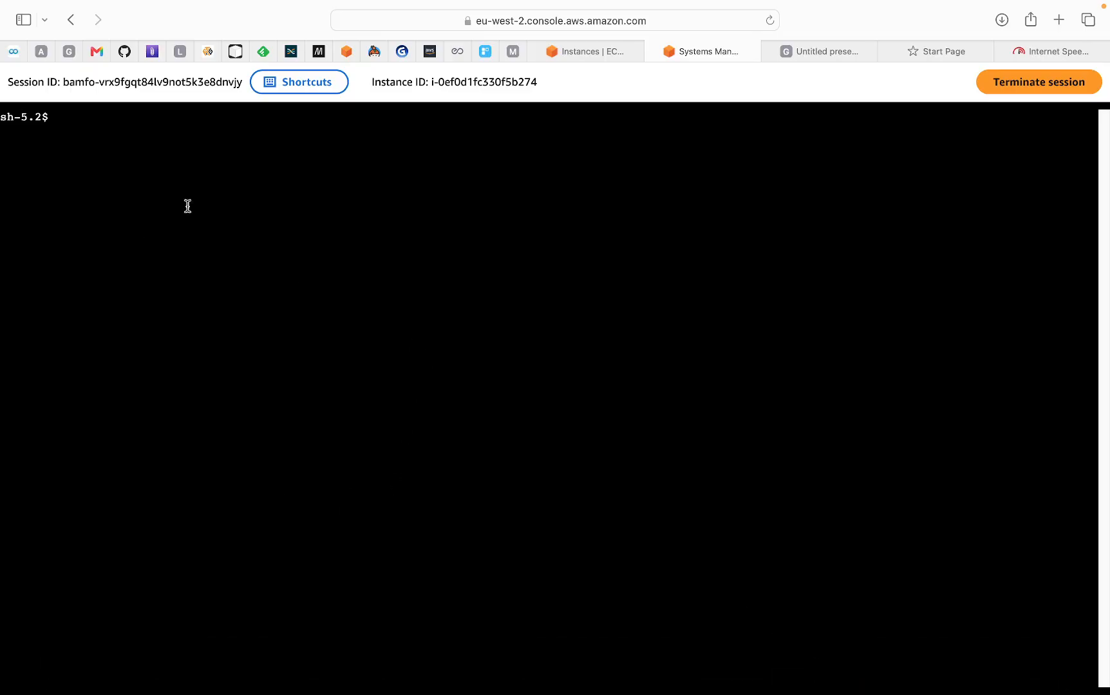
- Open simple-instance-1's connectivity details in the RDS console and copy the export RDSHOST line from the connection steps
click(348, 55)
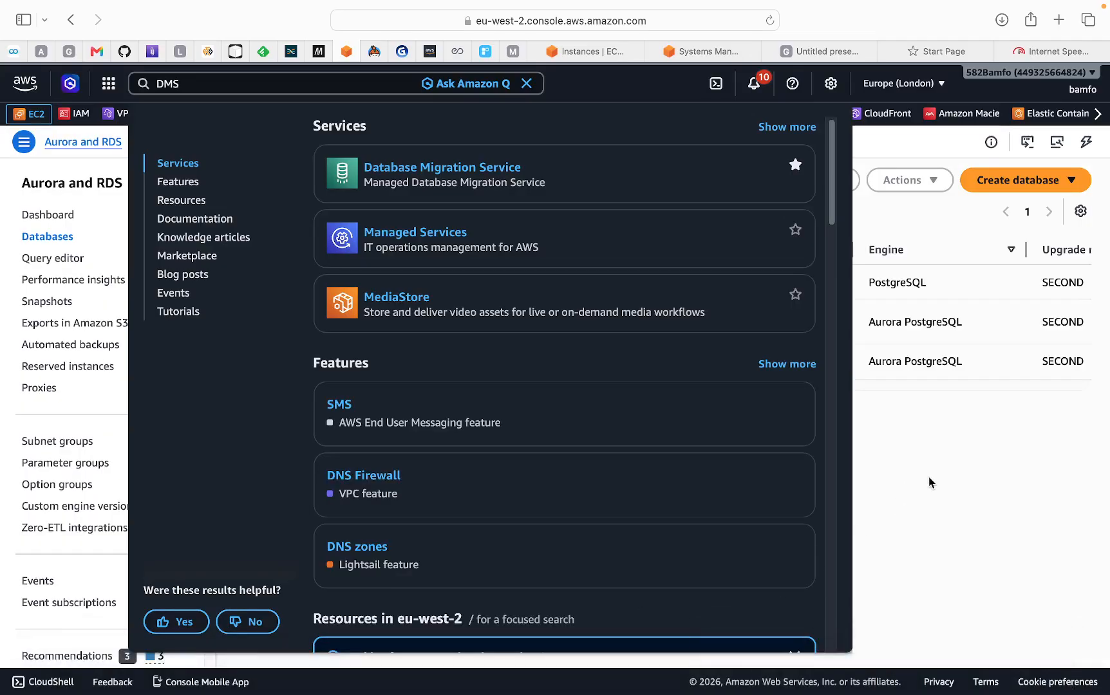
click(898, 441)
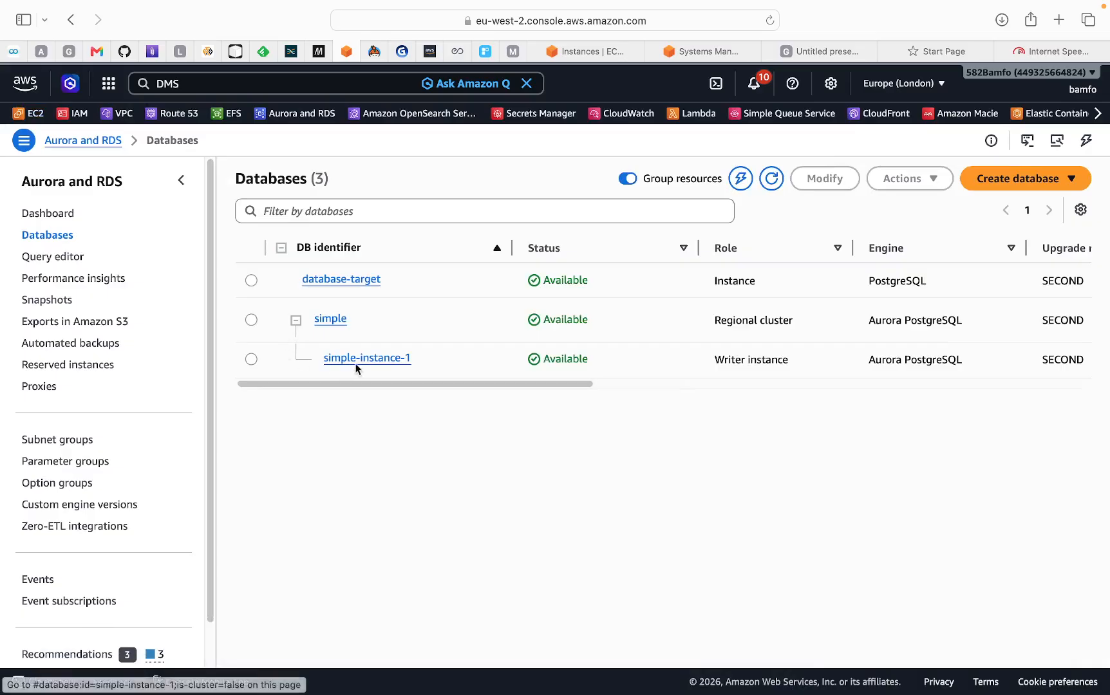
click(251, 359)
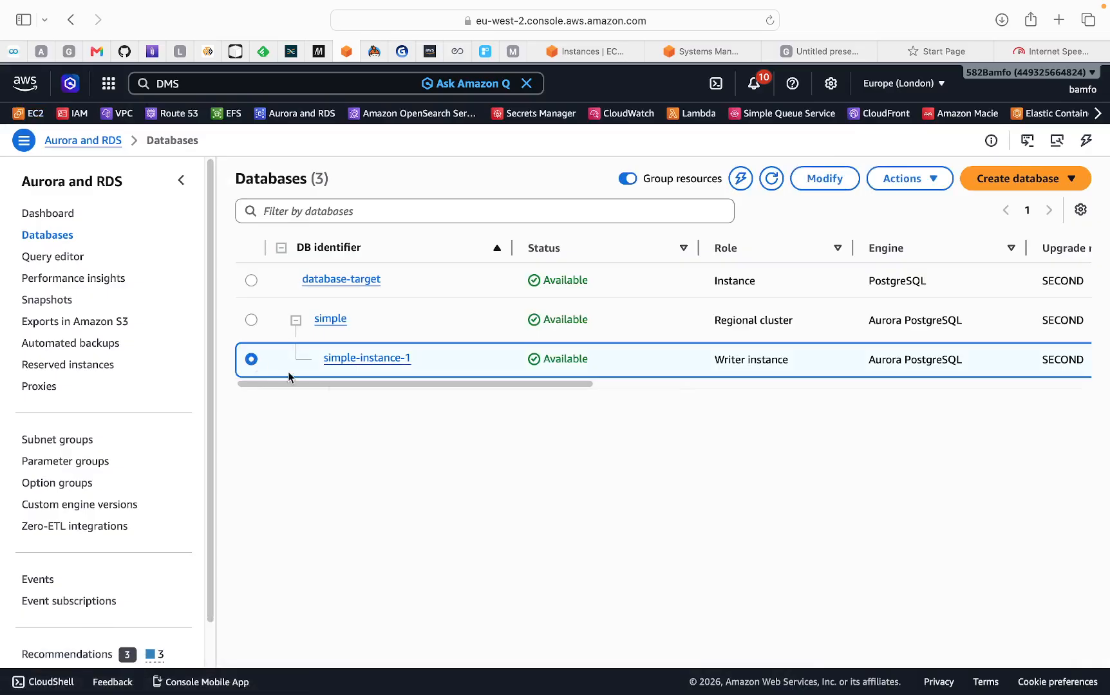
click(367, 358)
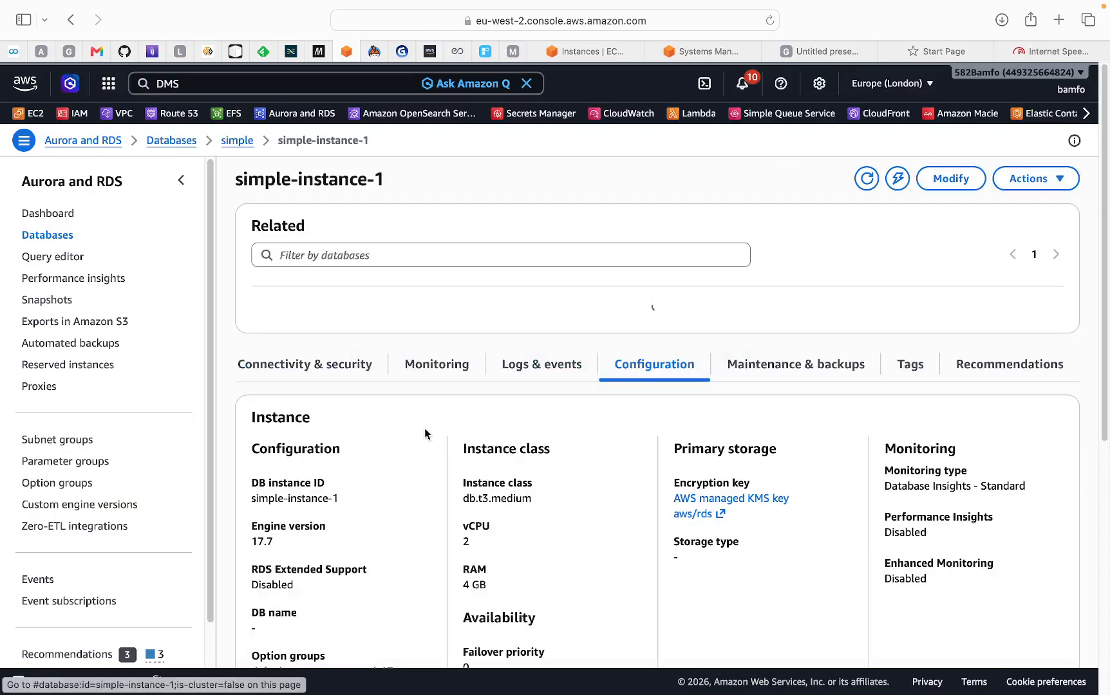
scroll(450, 451, down, 5)
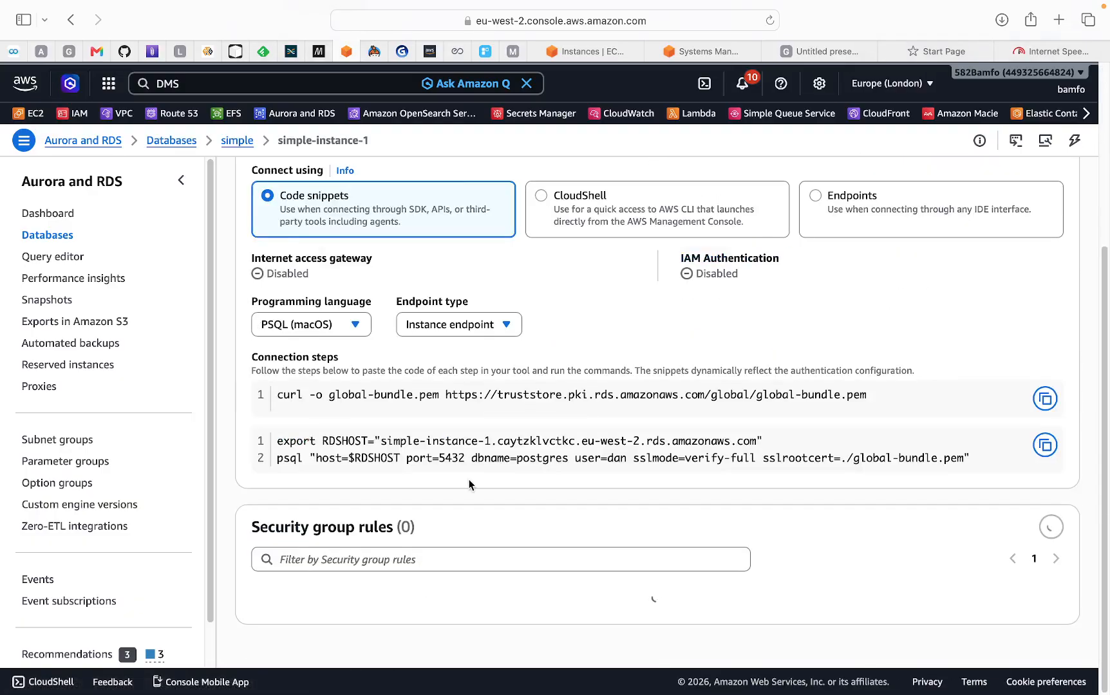
scroll(471, 452, down, 3)
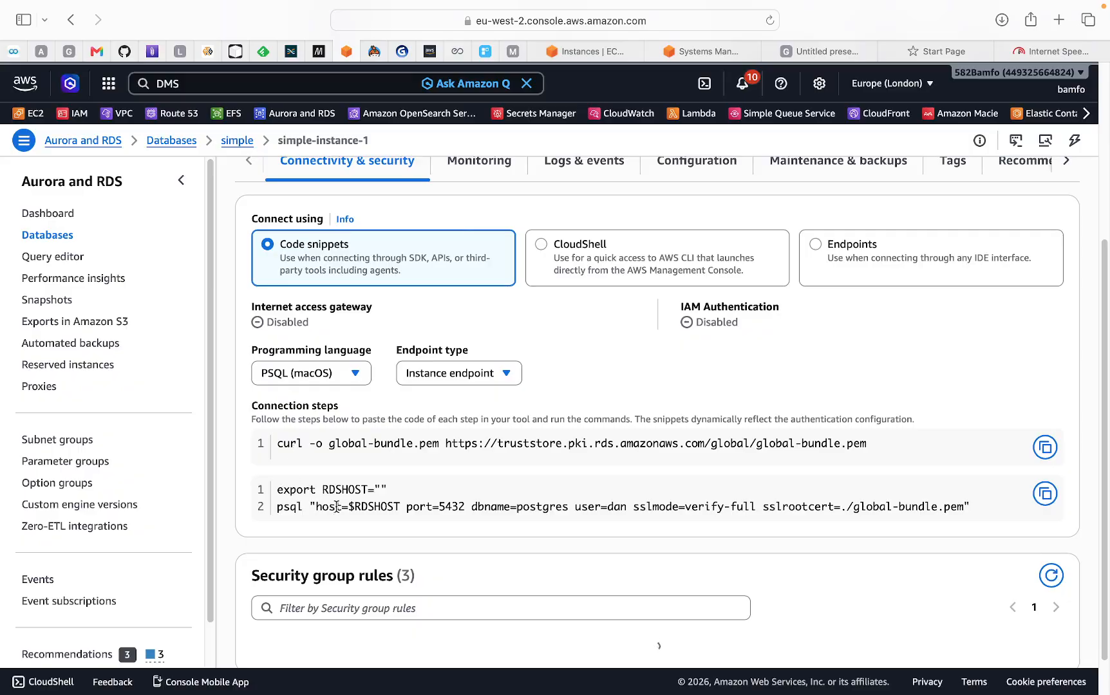
scroll(454, 492, down, 4)
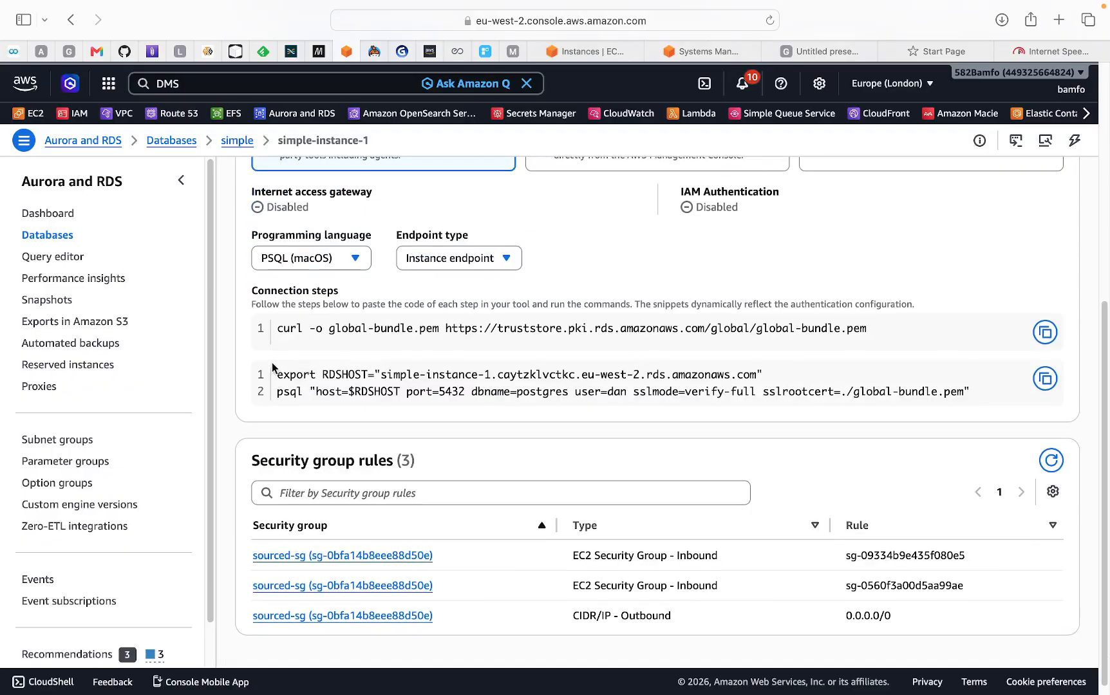
drag(277, 374, 759, 372)
right_click(731, 371)
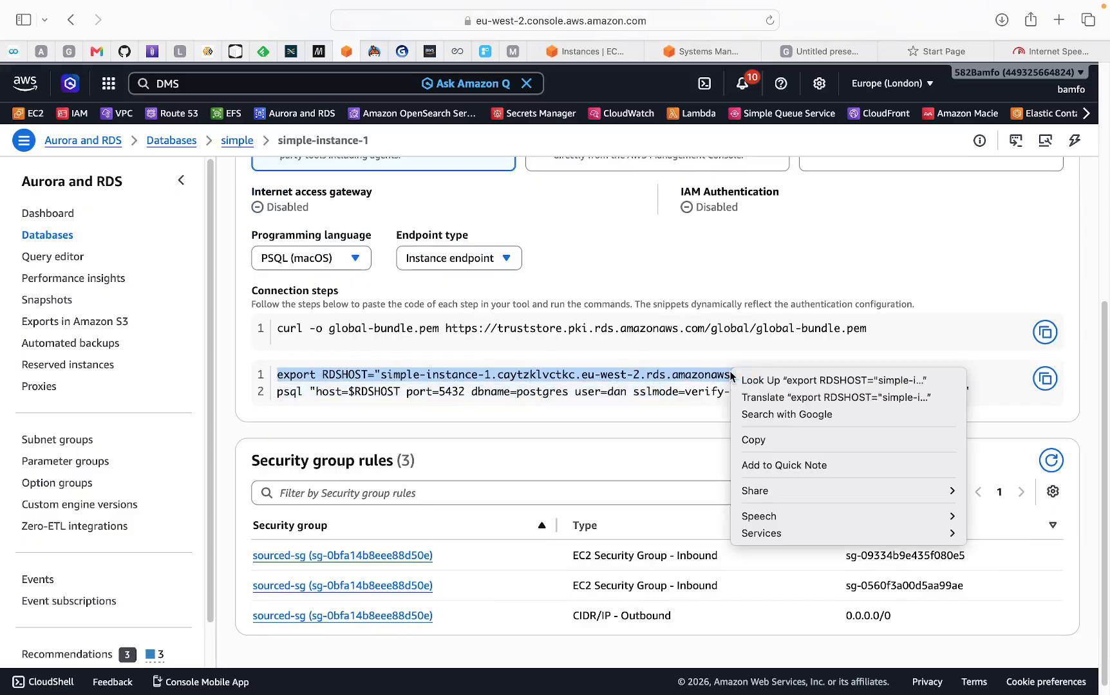
click(764, 440)
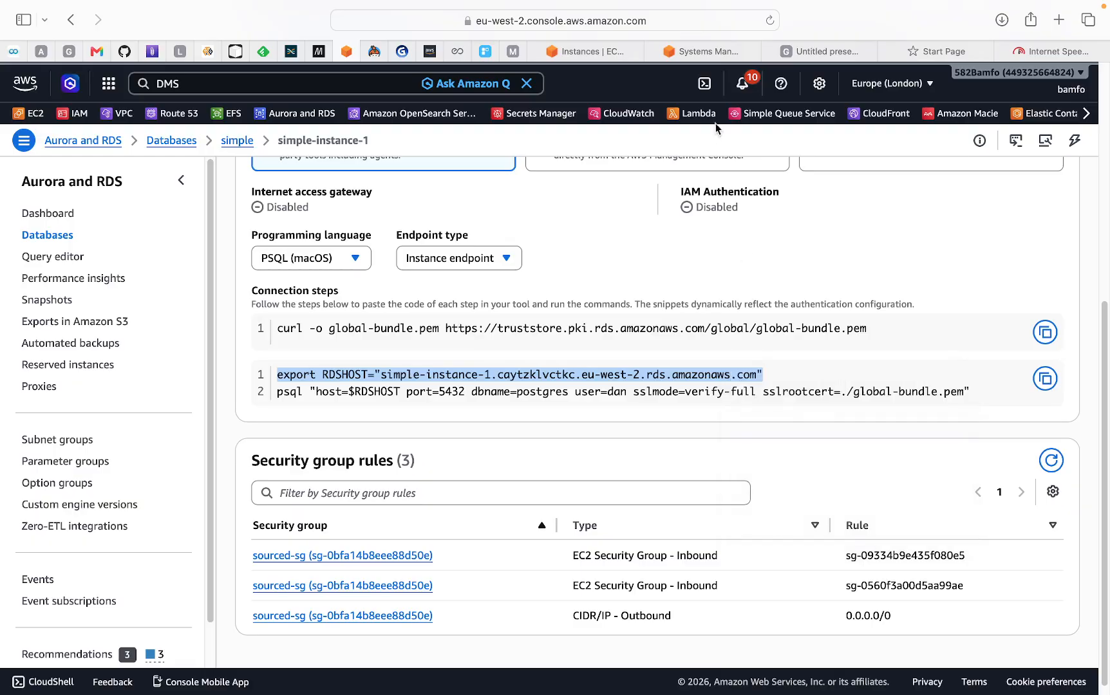
- Run the copied export RDSHOST command for simple-instance-1 in the Session Manager terminal
click(710, 56)
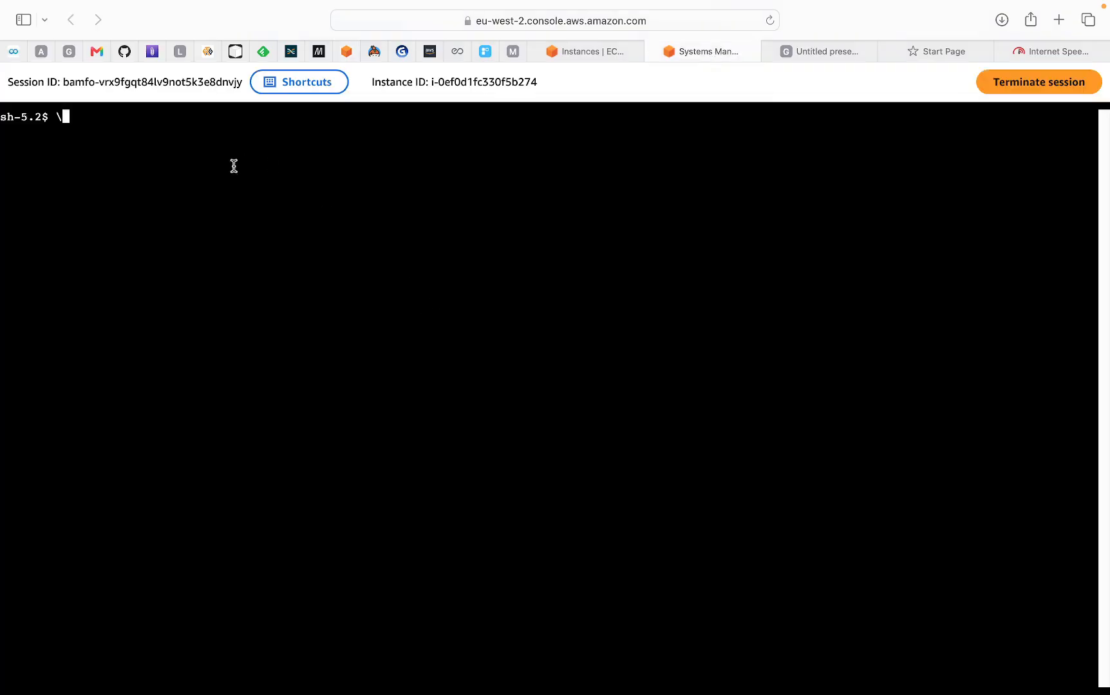
text(\)
mouse_move(499, 693)
key(BackSpace)
key(Return)
key(super+v)
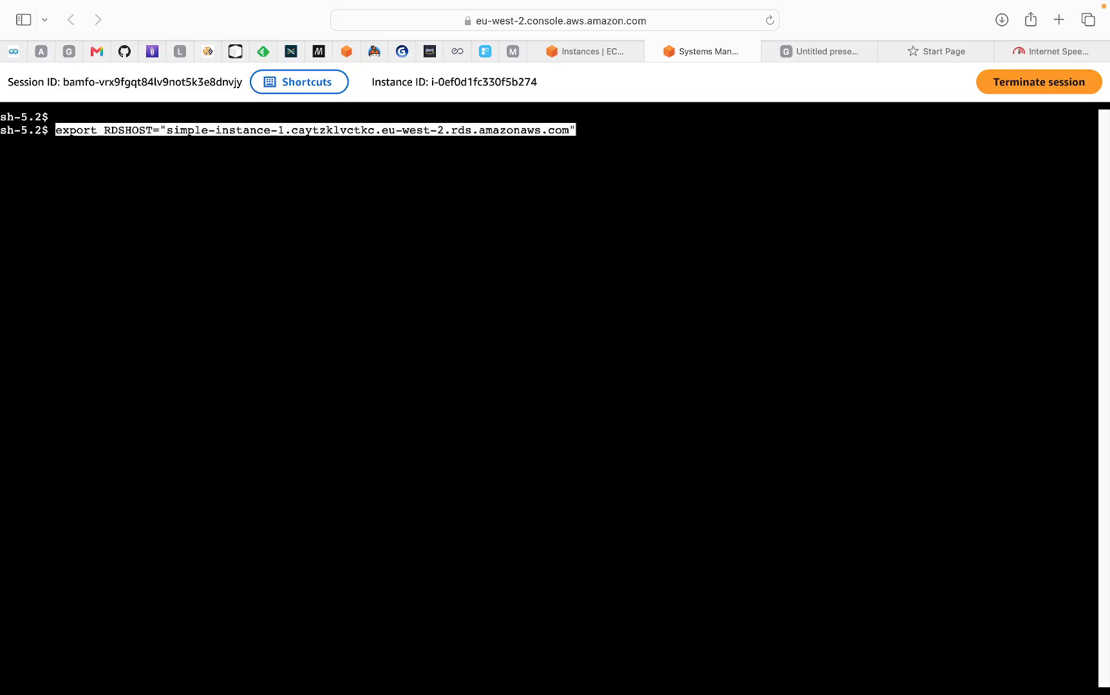
key(Return)
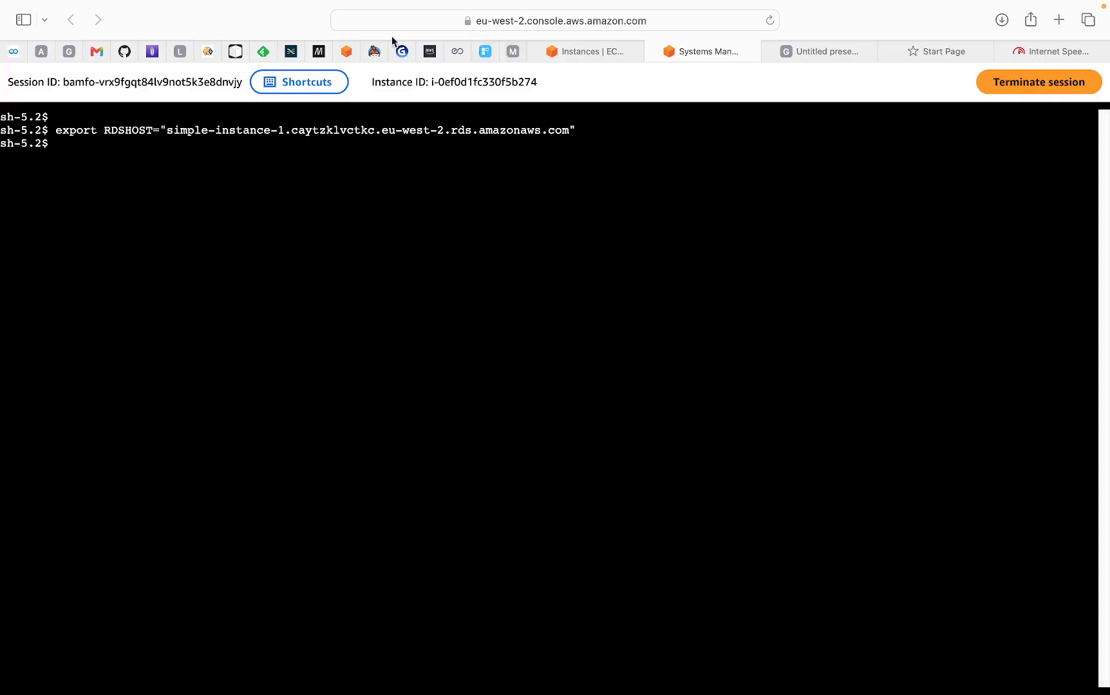
- Copy the psql command from the connection steps without its SSL options, run it against the postgres database on port 5432, and enter the database password
click(347, 52)
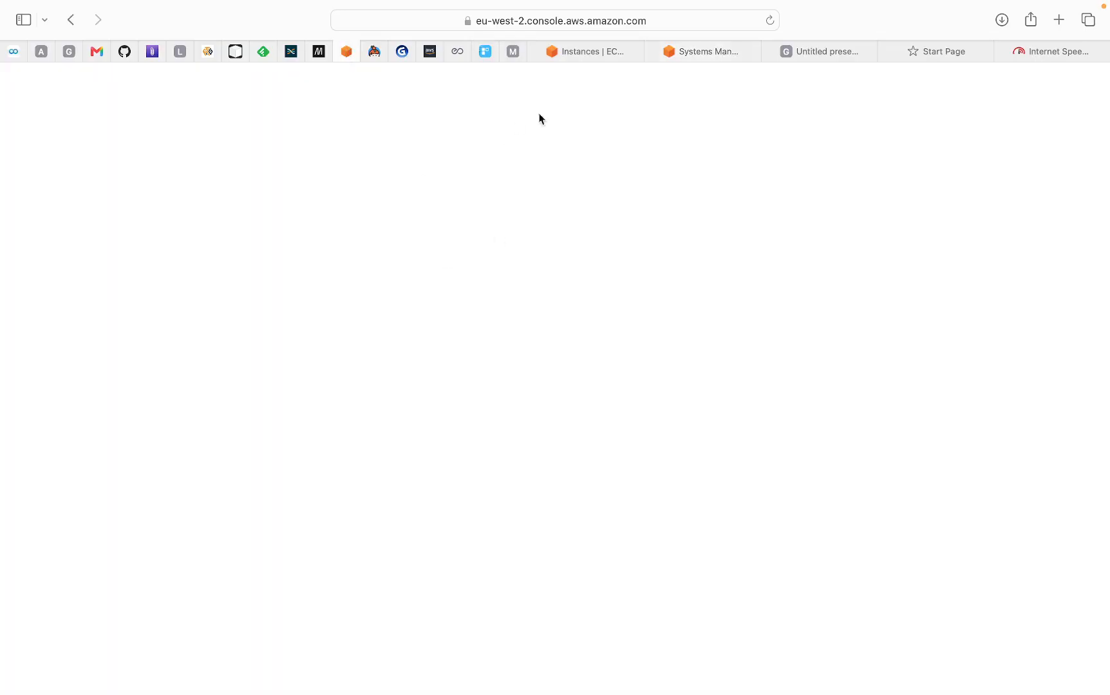
mouse_move(767, 688)
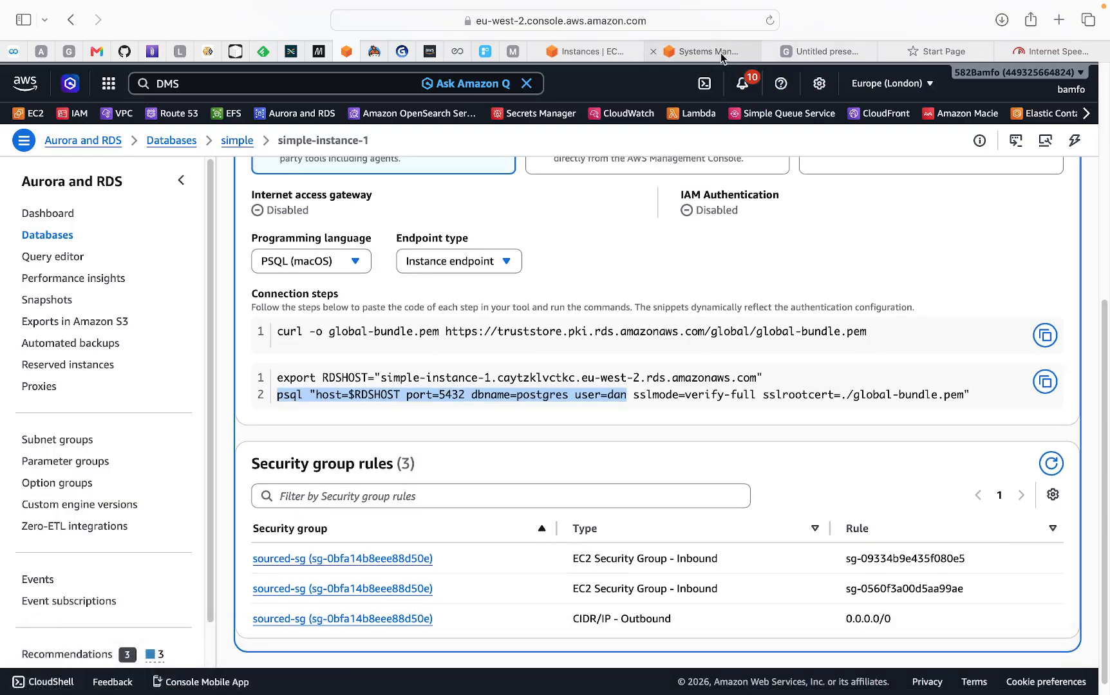
click(720, 52)
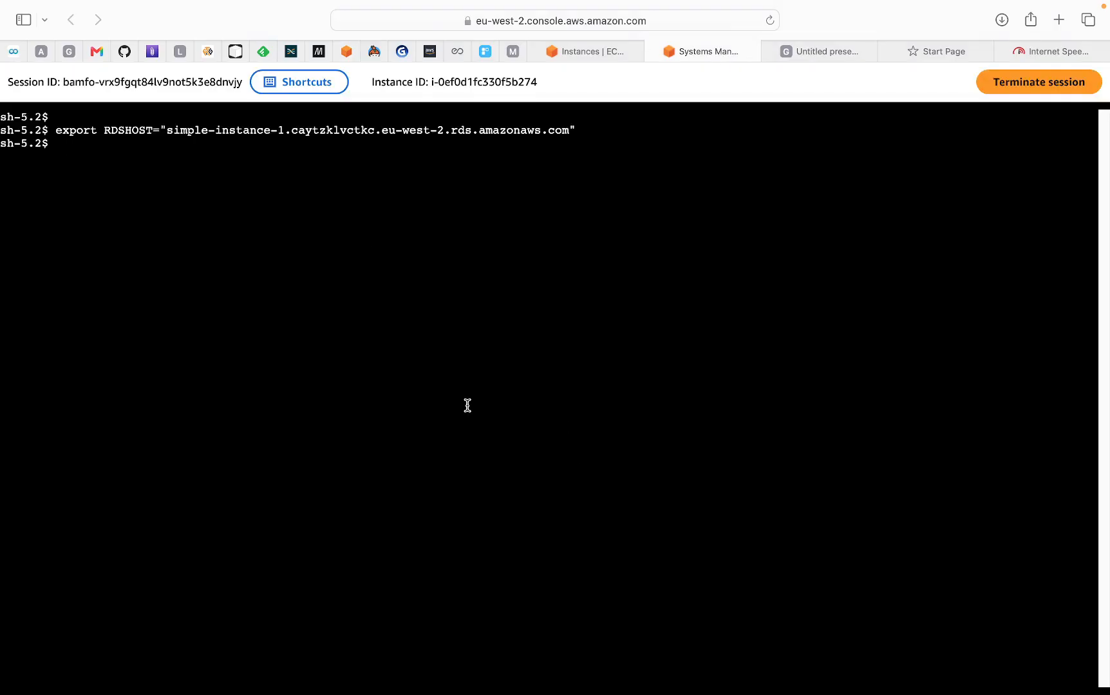
key(super+v)
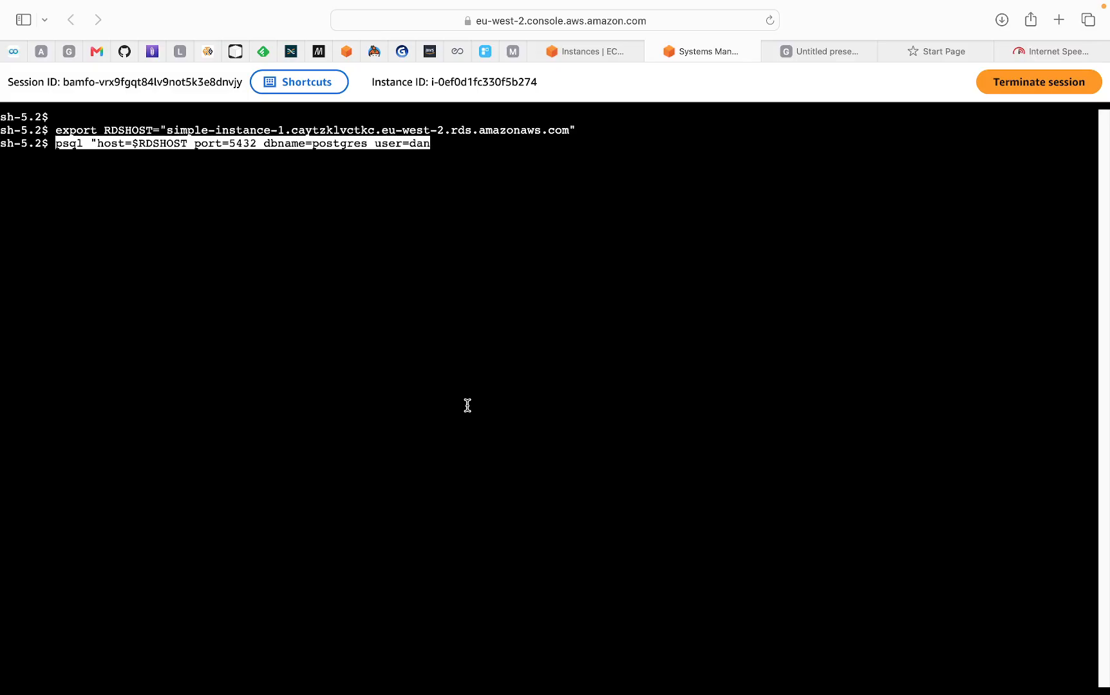
text(")
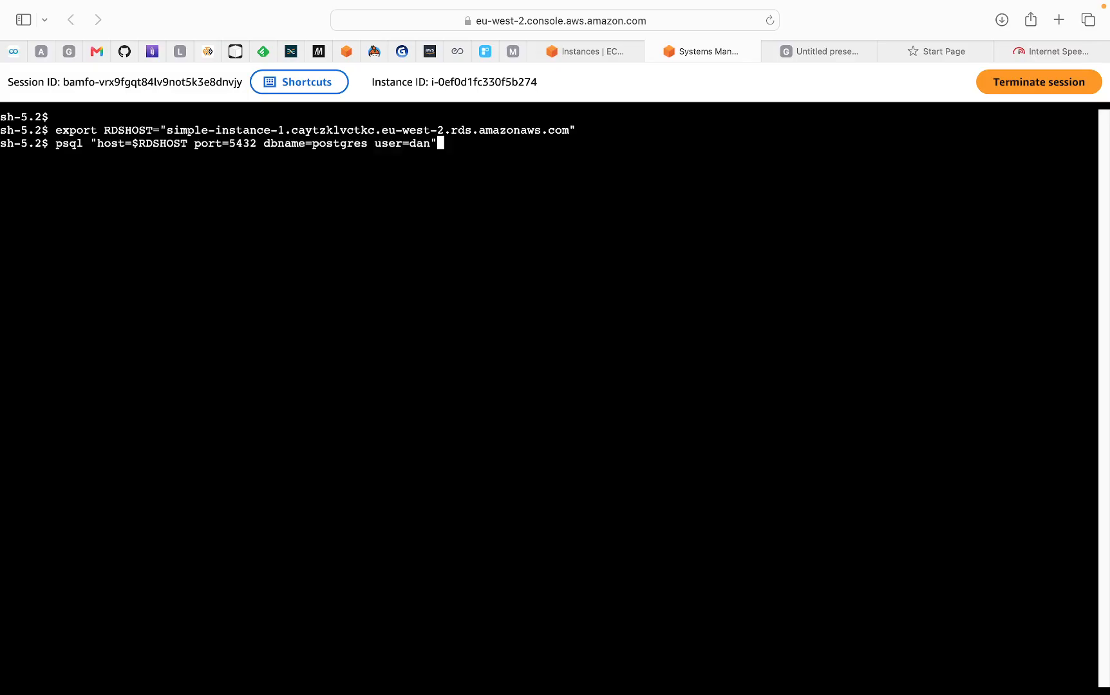
key(Return)
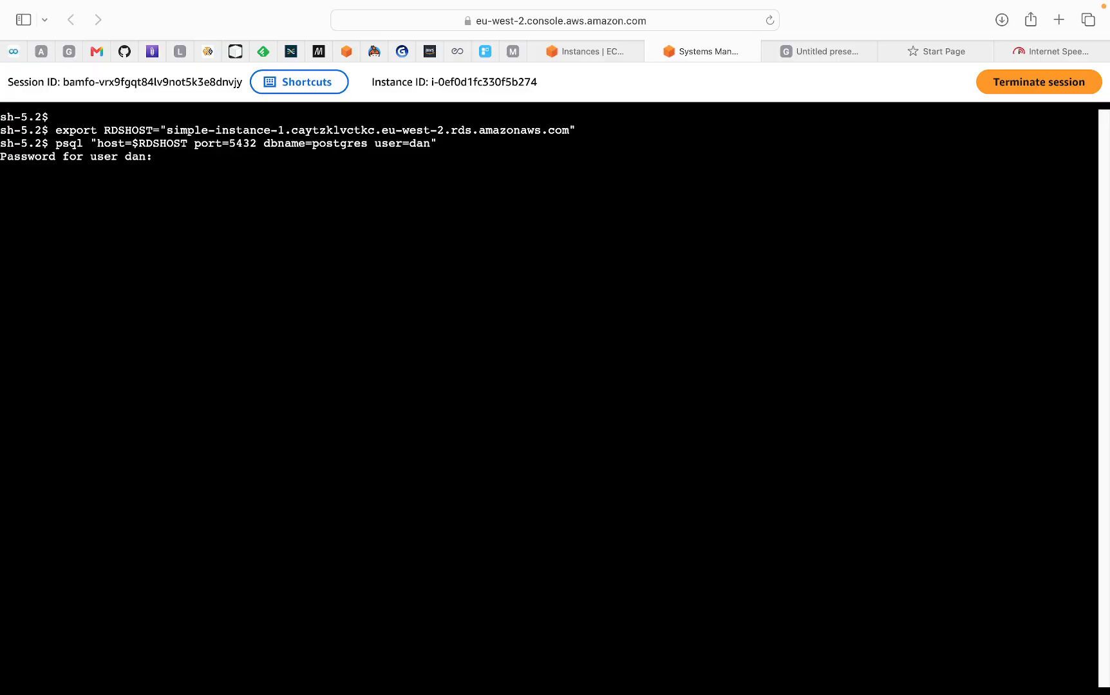
key(Return)
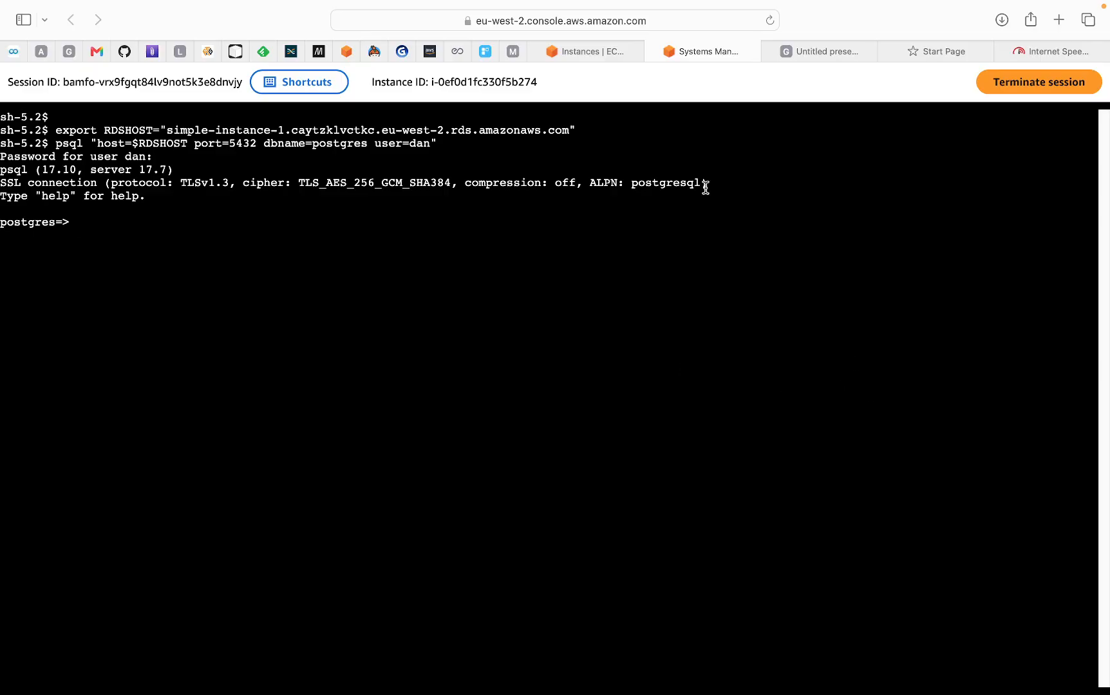
- Copy the \dt command from the sample-table note in Notes and run it in the browser's psql session to list the tables
mouse_move(321, 694)
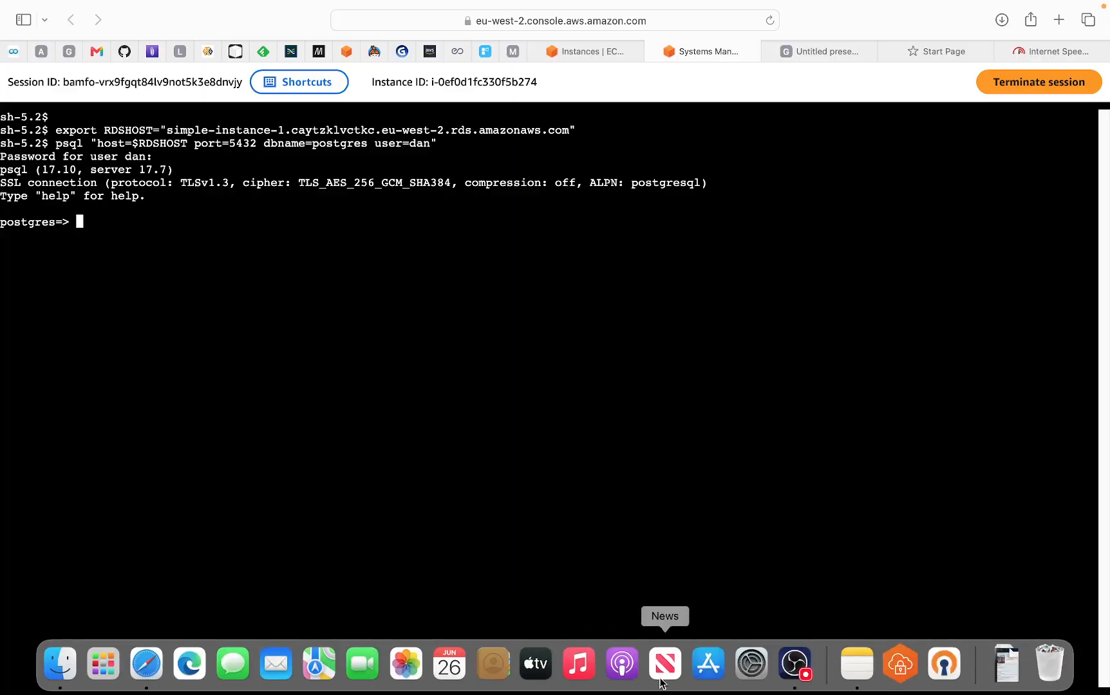
click(857, 666)
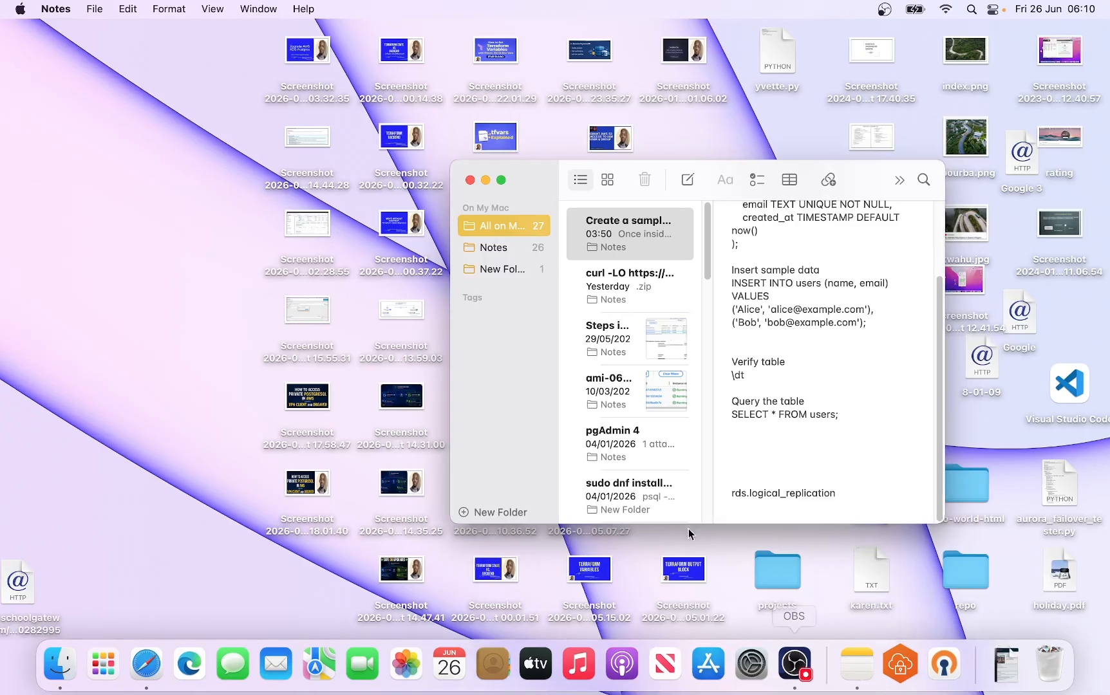
drag(727, 374, 738, 376)
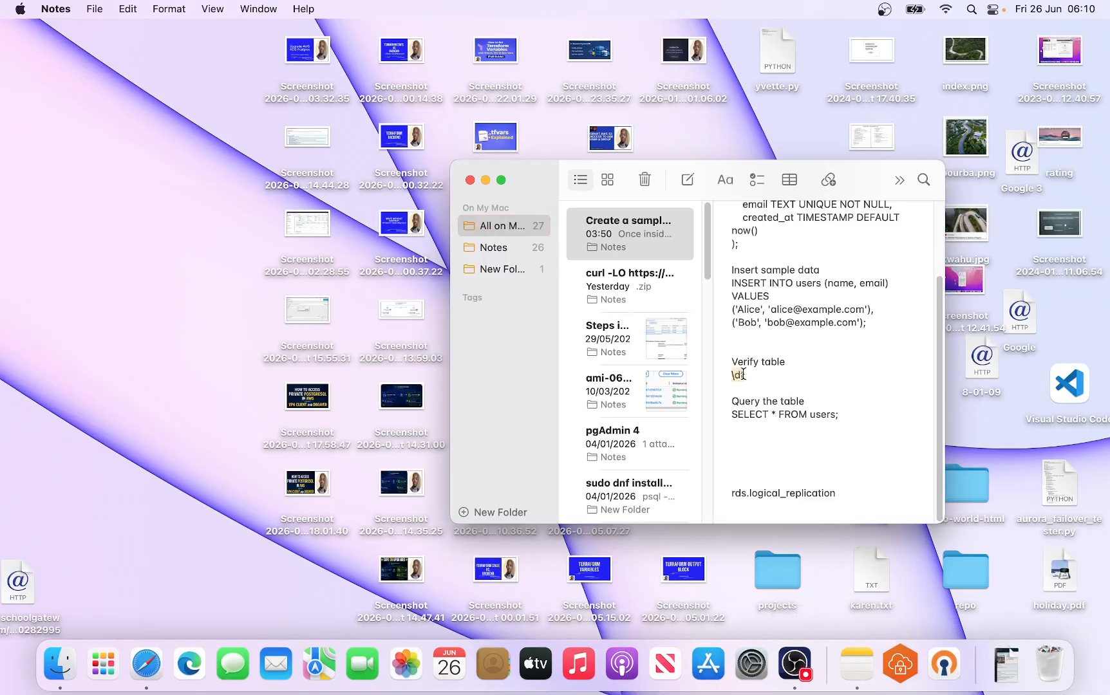
right_click(743, 377)
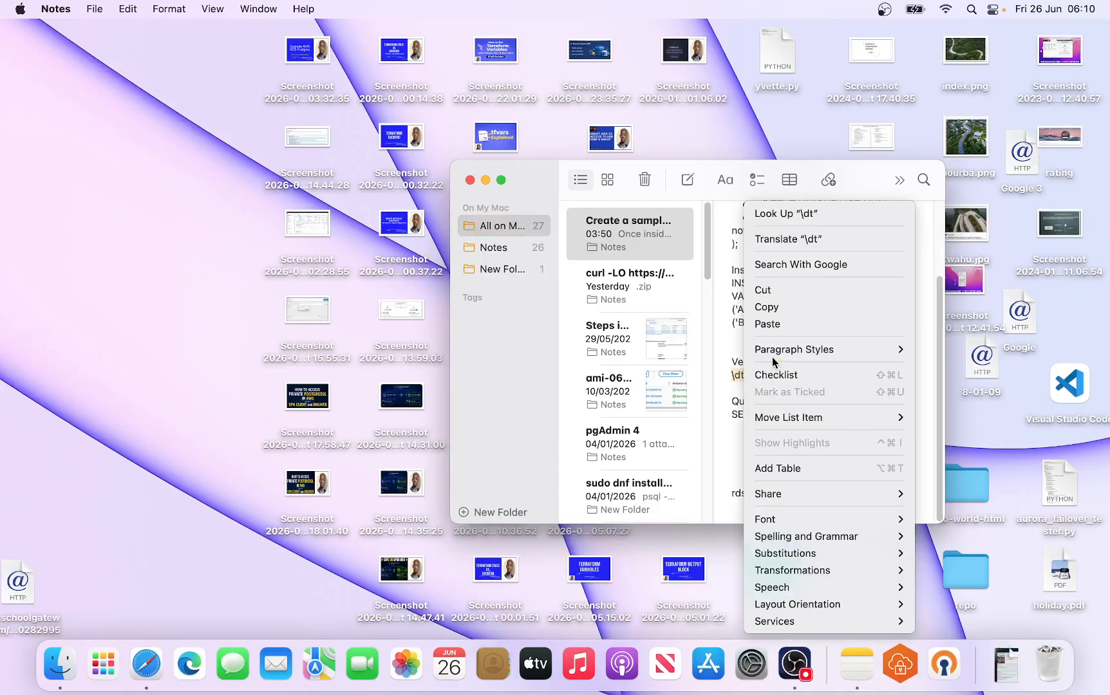
click(771, 310)
click(155, 665)
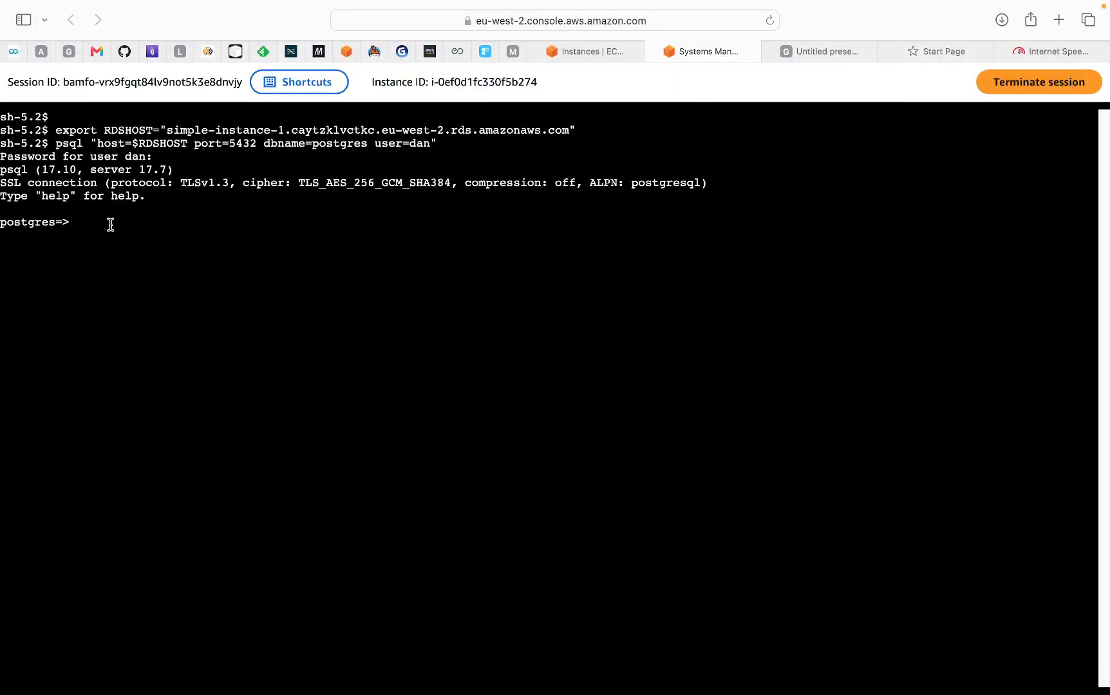
key(super+v)
key(Return)
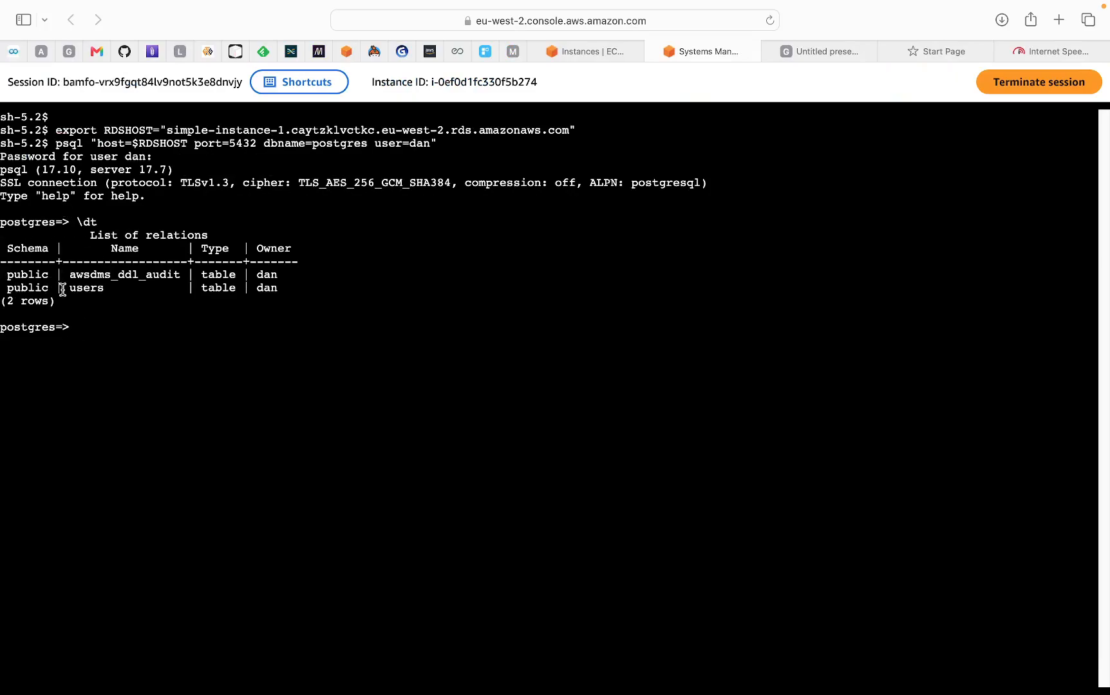
drag(62, 287, 106, 288)
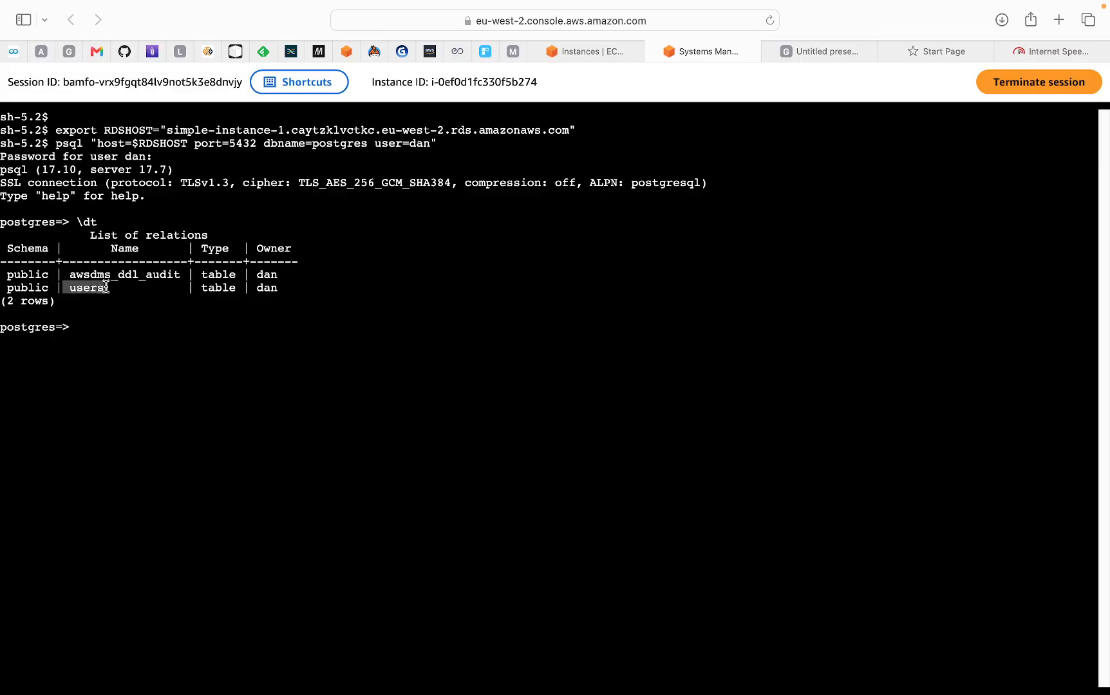
click(98, 332)
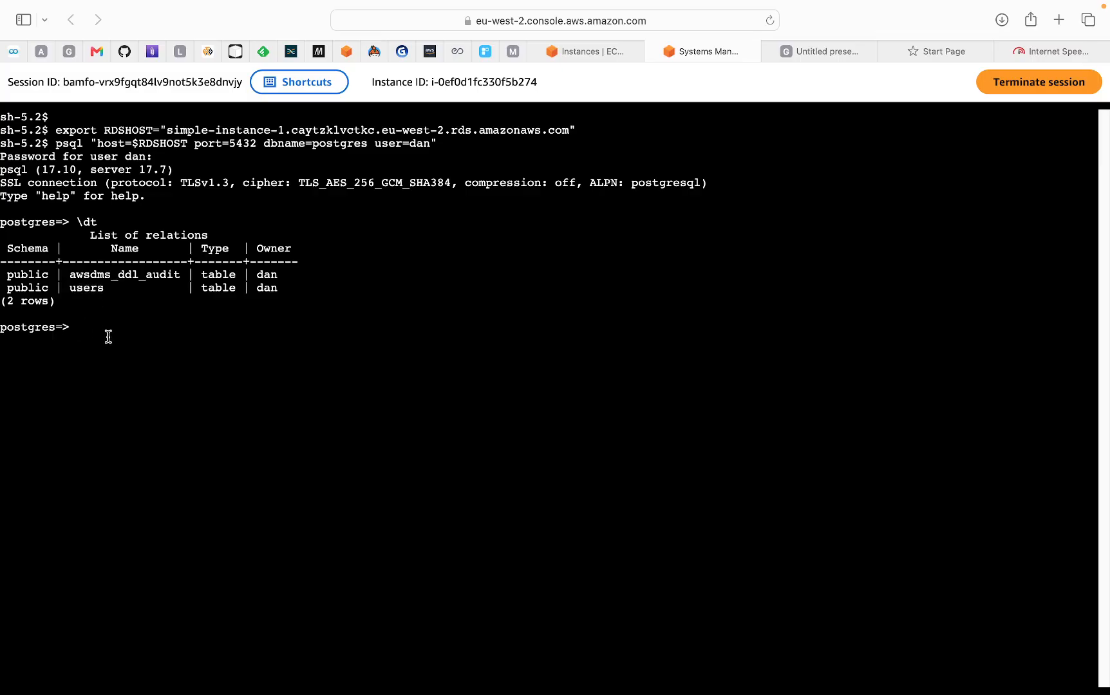
- Run SELECT * FROM users; in psql and review the returned rows
text(SELECT * FROM USERS)
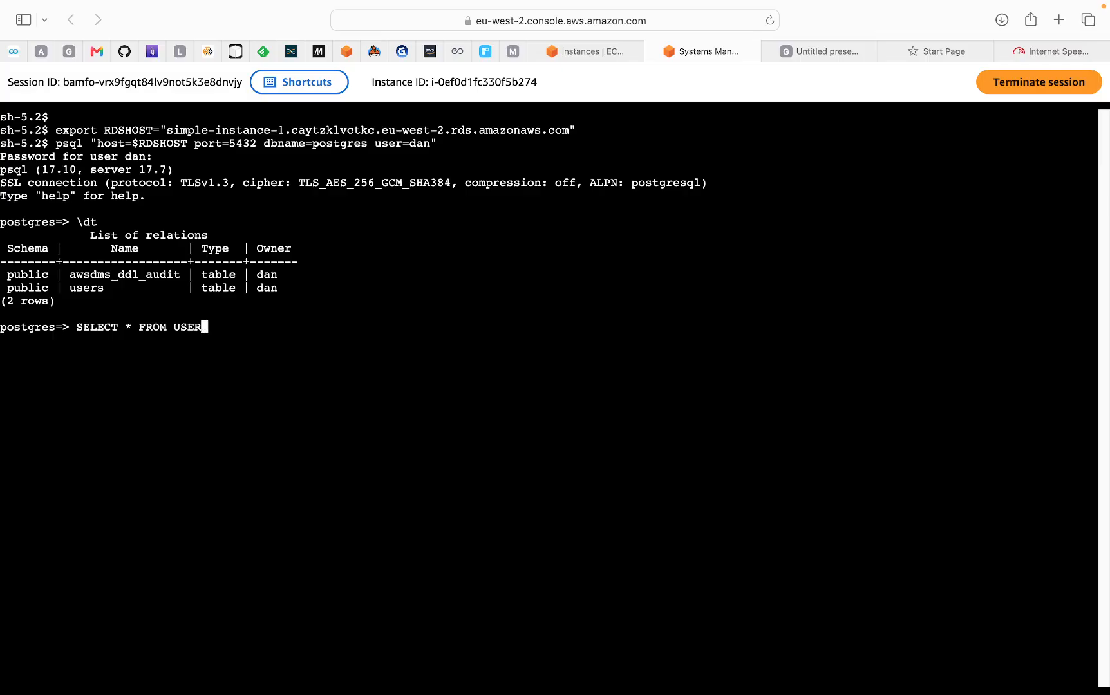
key(BackSpace)
key(BackSpace)
key(BackSpace)
key(BackSpace)
key(BackSpace)
text(users)
mouse_move(392, 693)
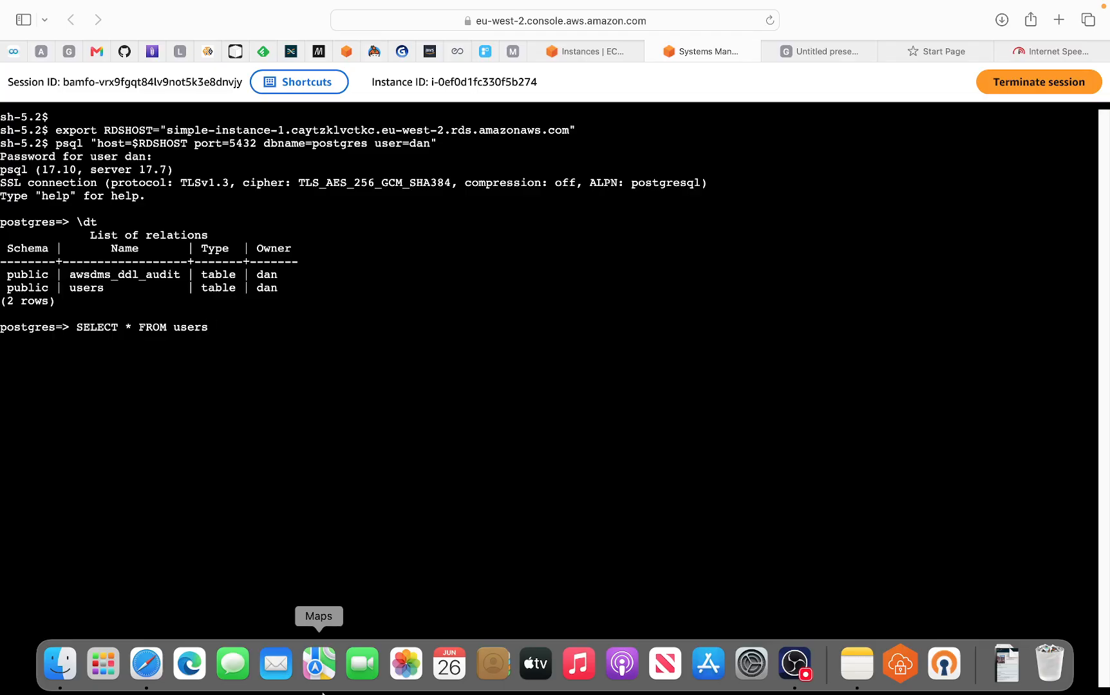
text(;\)
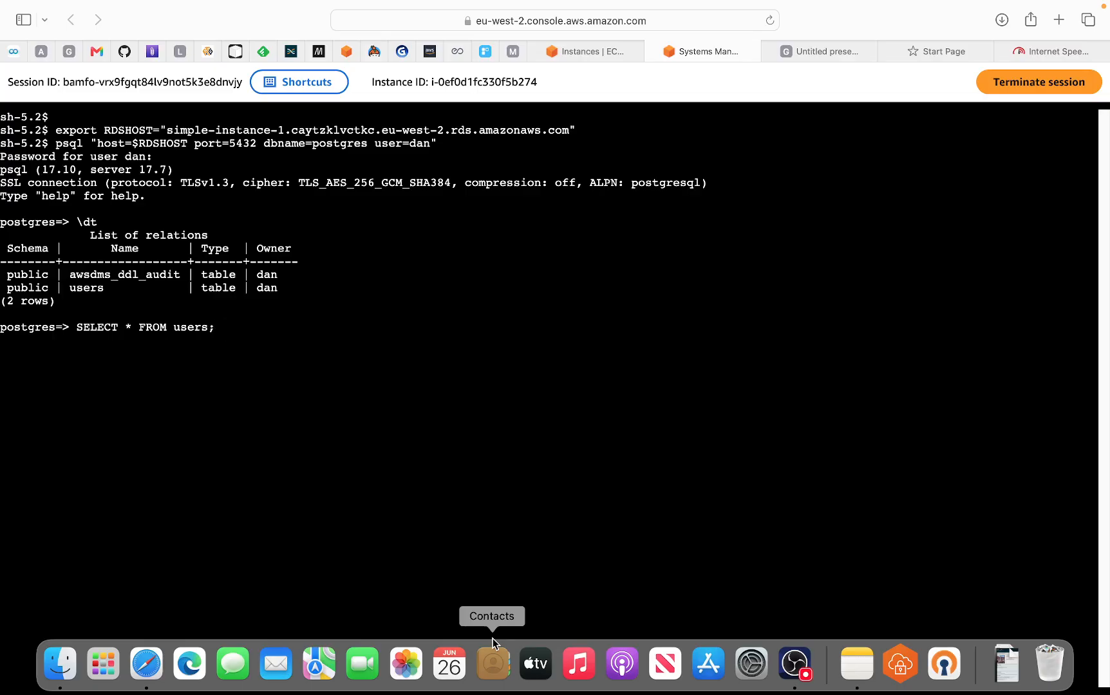
key(Return)
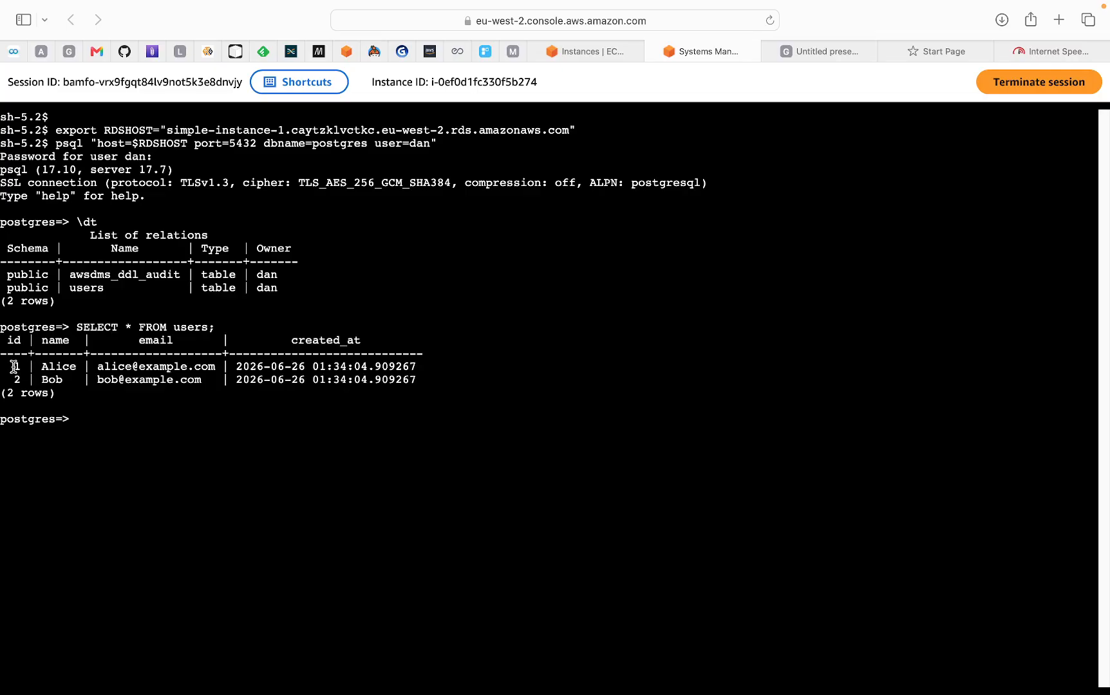
drag(14, 367, 104, 393)
mouse_move(708, 684)
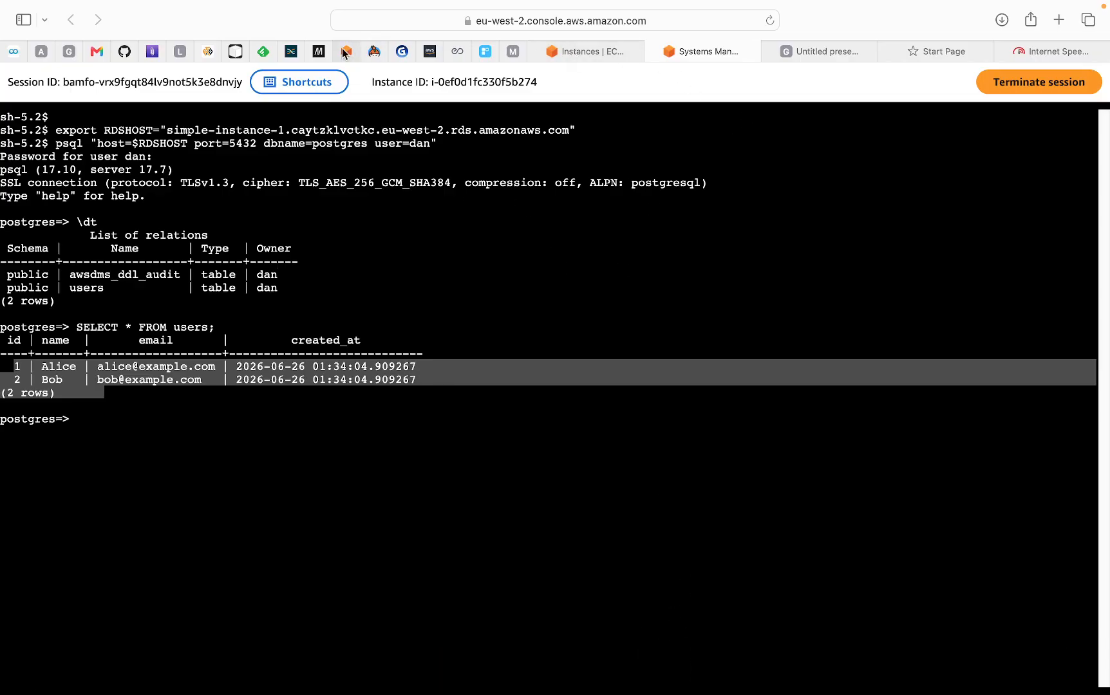
- Exit psql and run the export RDSHOST command from database-target's connection steps in the Session Manager terminal
text(exit)
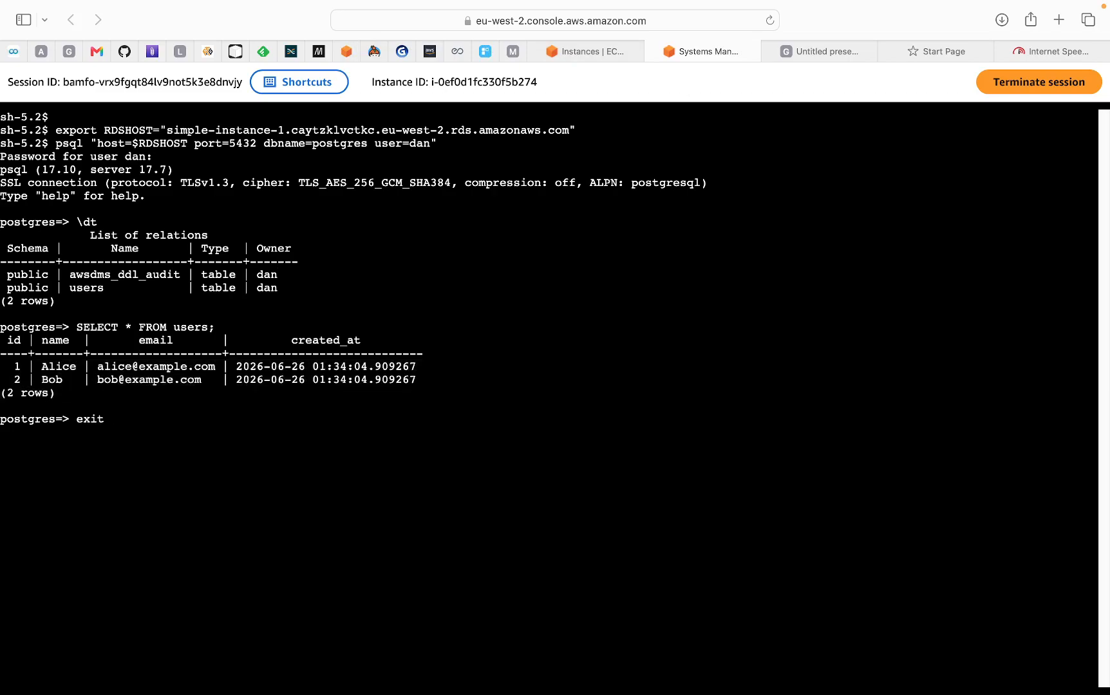
key(Return)
click(346, 51)
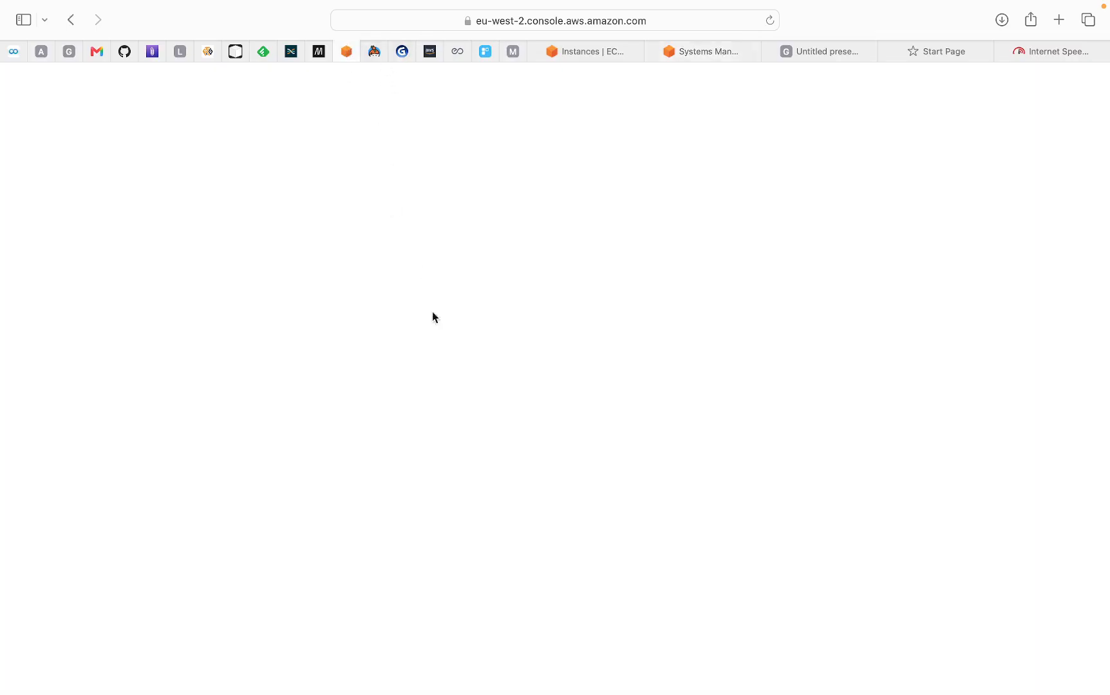
mouse_move(674, 694)
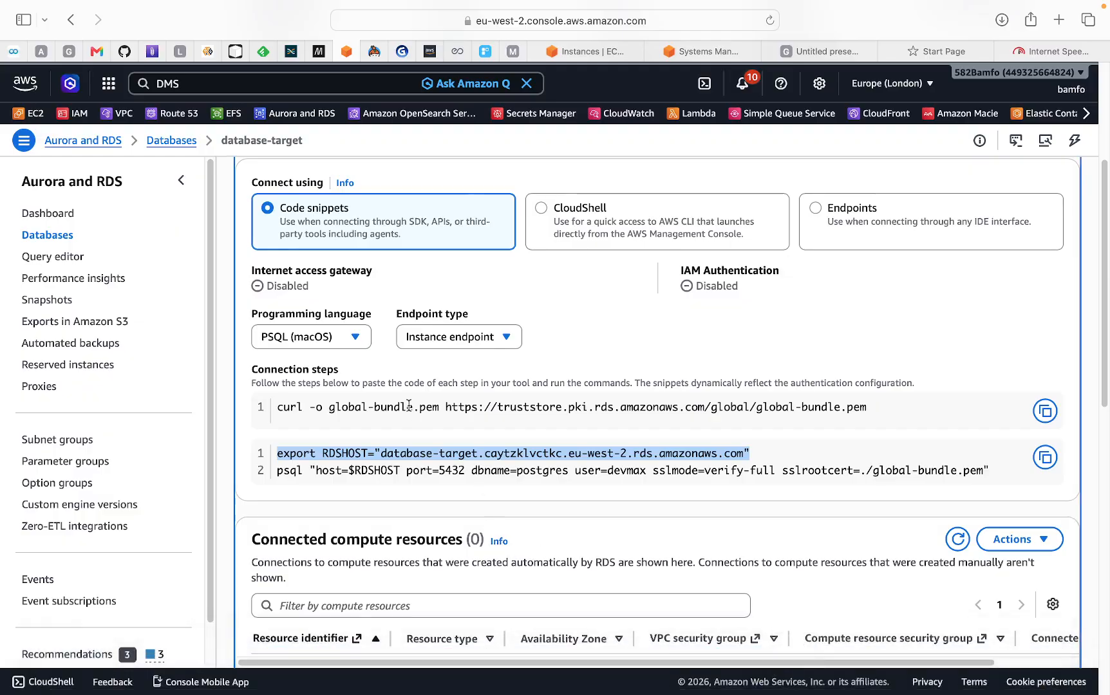
scroll(387, 293, up, 4)
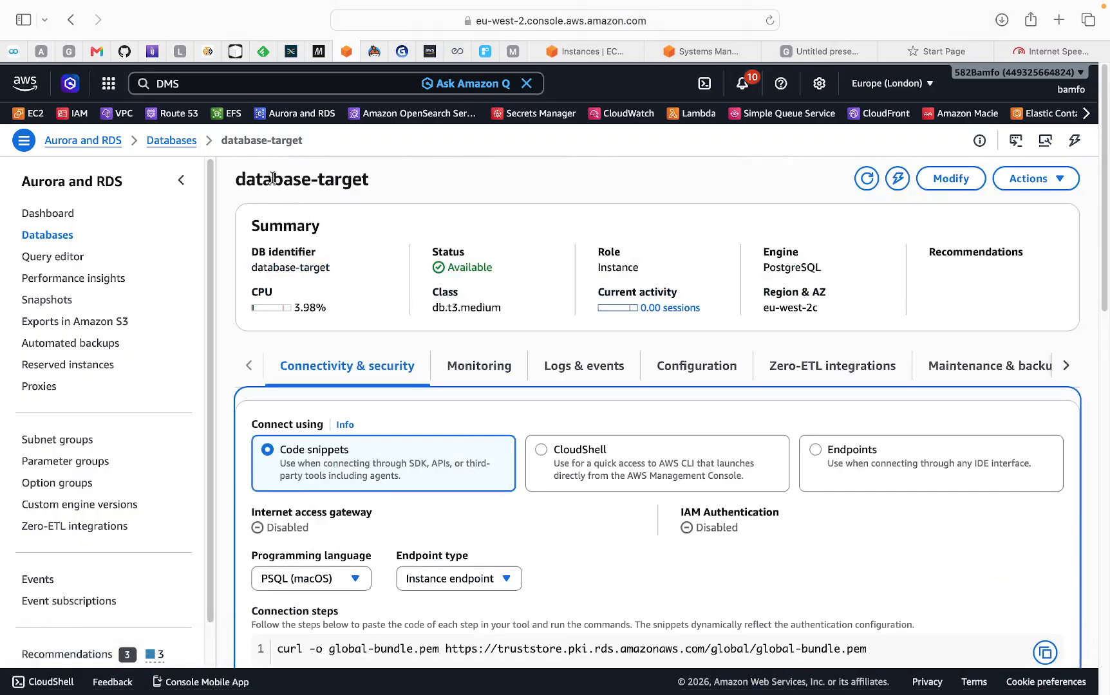
scroll(482, 426, down, 5)
scroll(482, 426, down, 2)
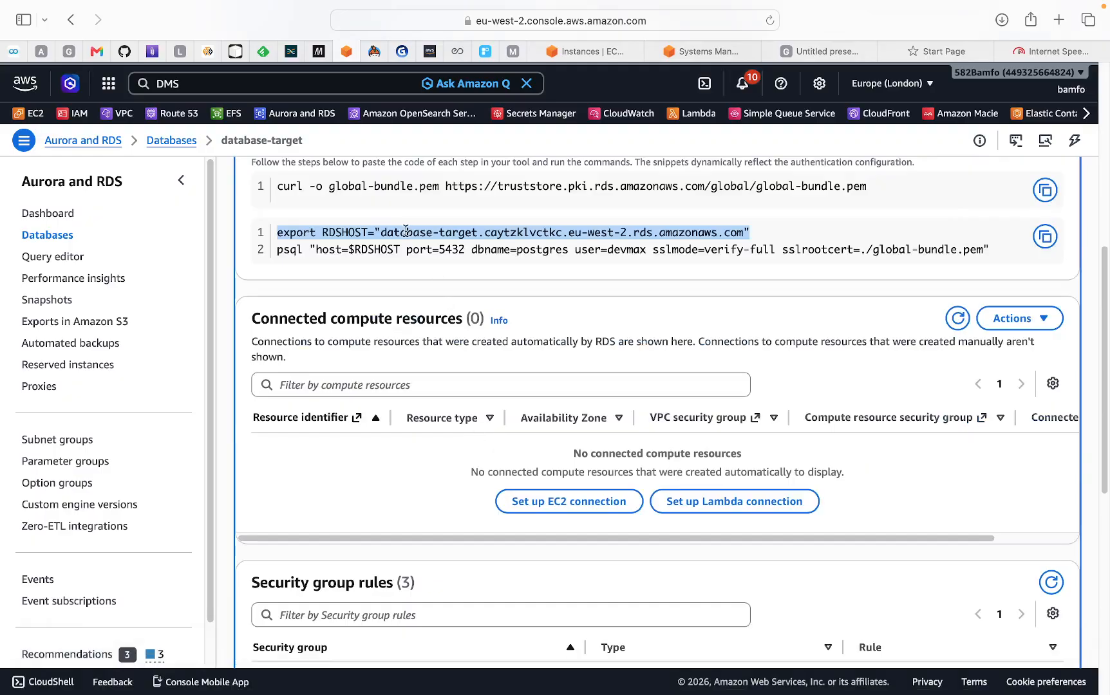
click(726, 49)
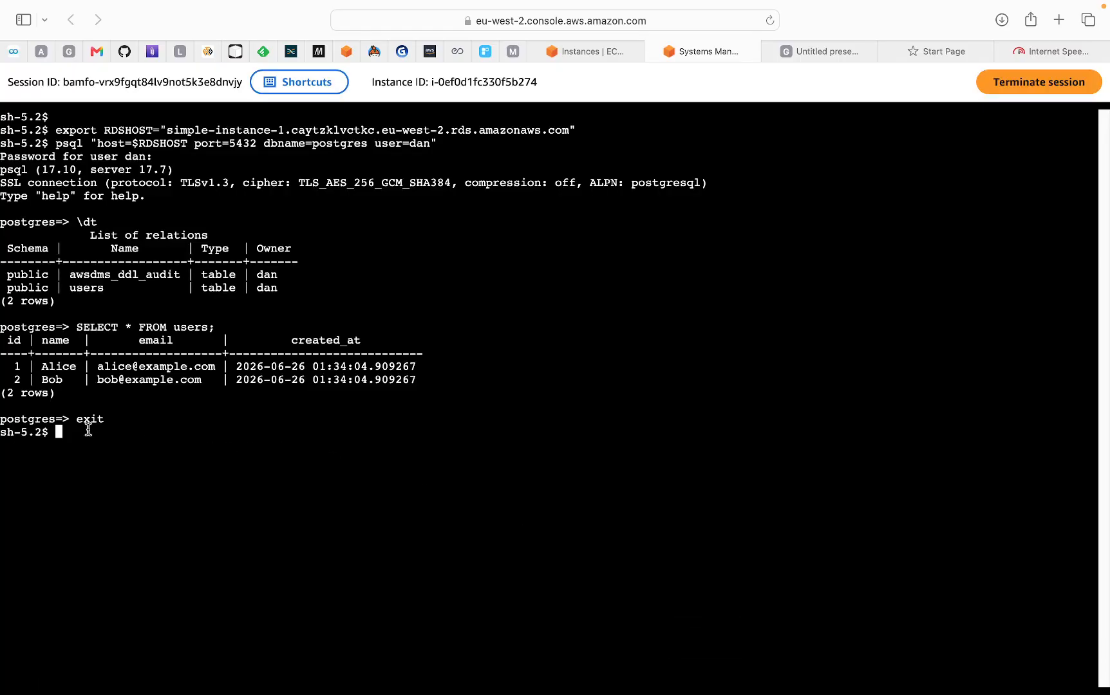
text(export RDSHOST="database-target.caytzklvctkc.eu-west-2.rds.amazonaws.com")
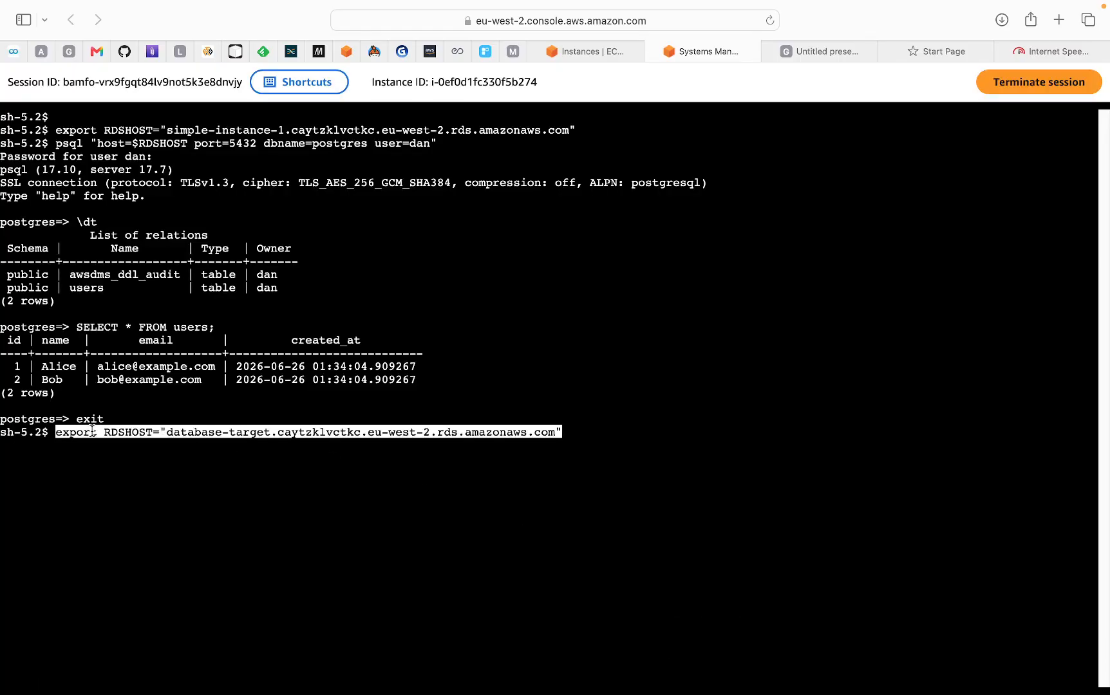
key(Return)
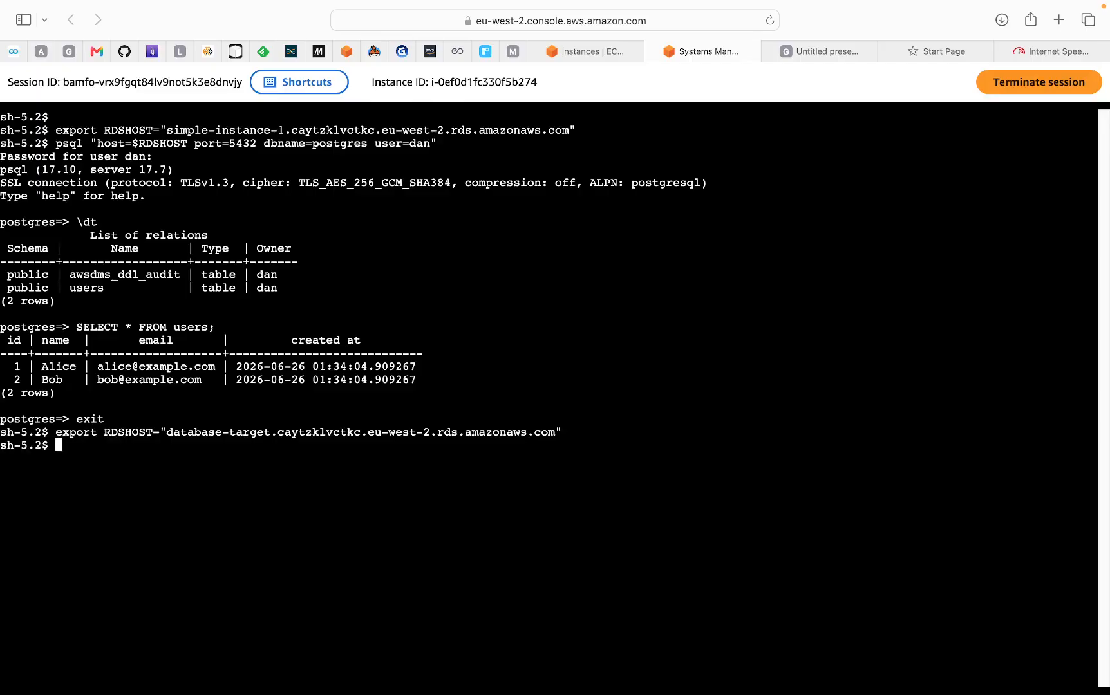
- Copy database-target's psql command without its SSL options, run it against the postgres database on port 5432, and enter the database password
click(346, 69)
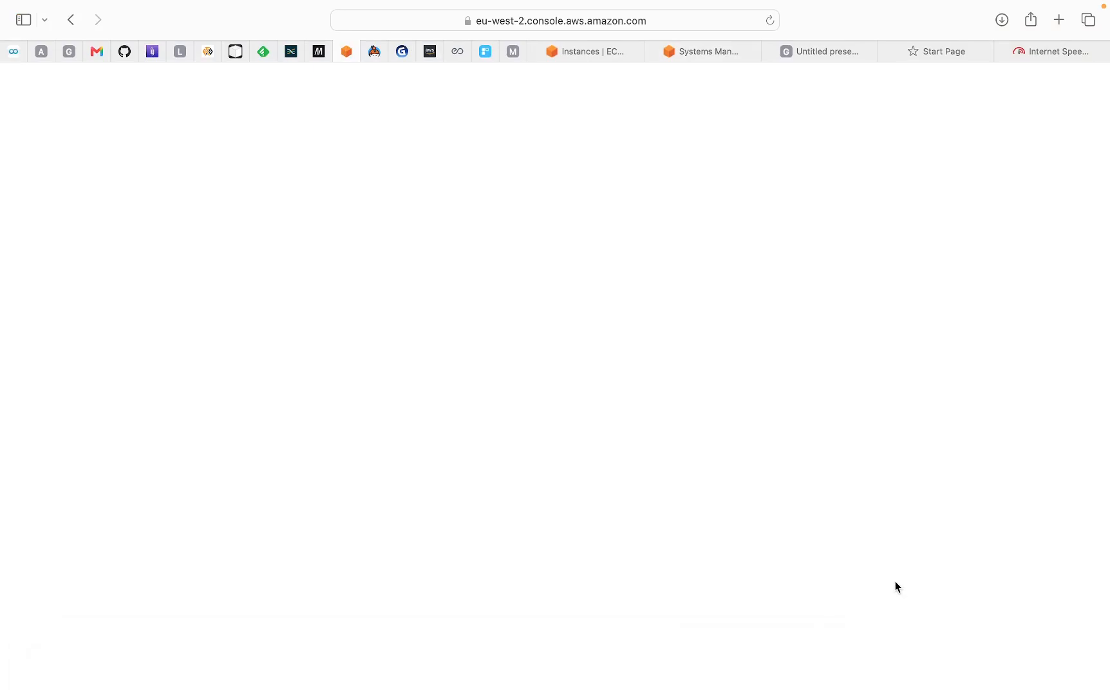
mouse_move(811, 693)
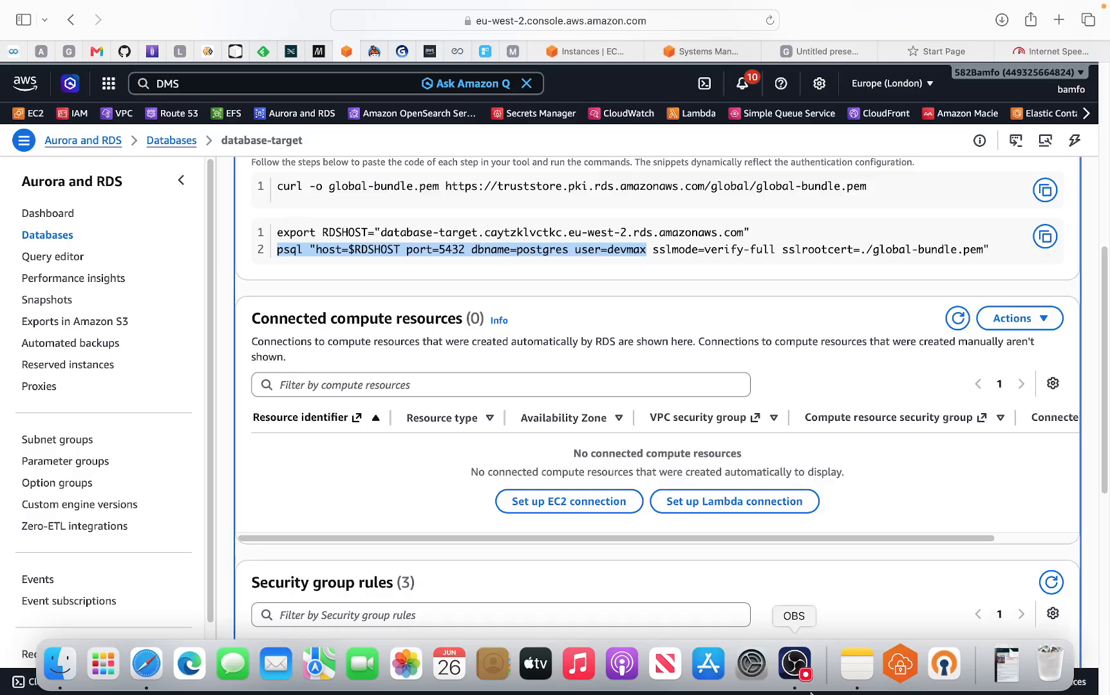
right_click(524, 253)
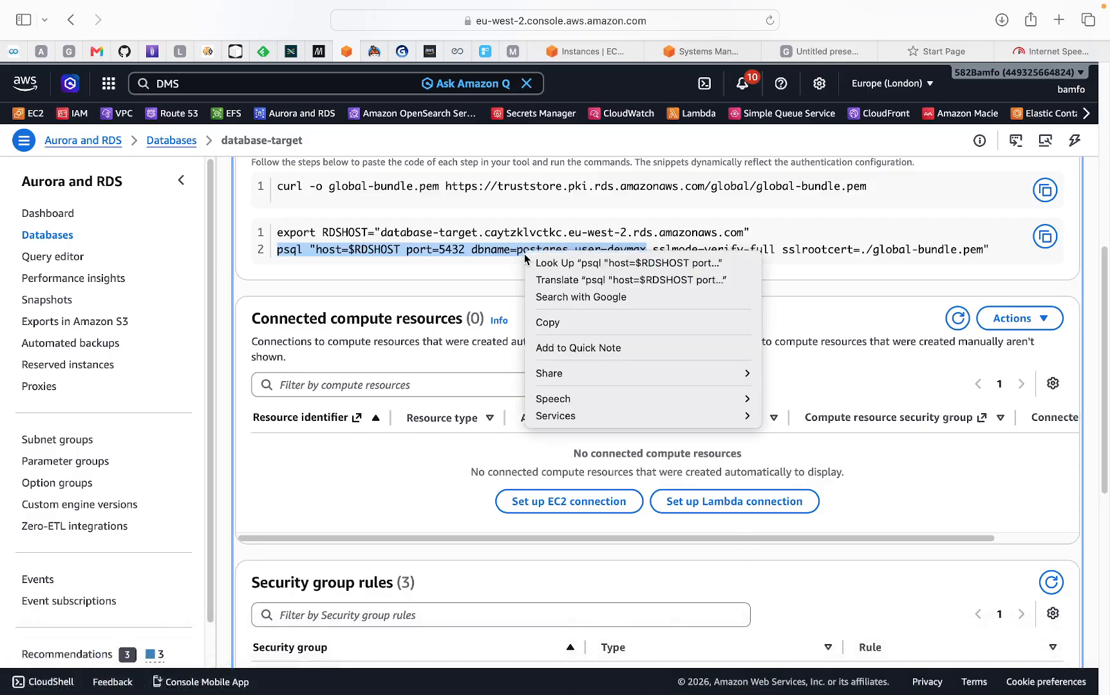
click(548, 323)
click(708, 51)
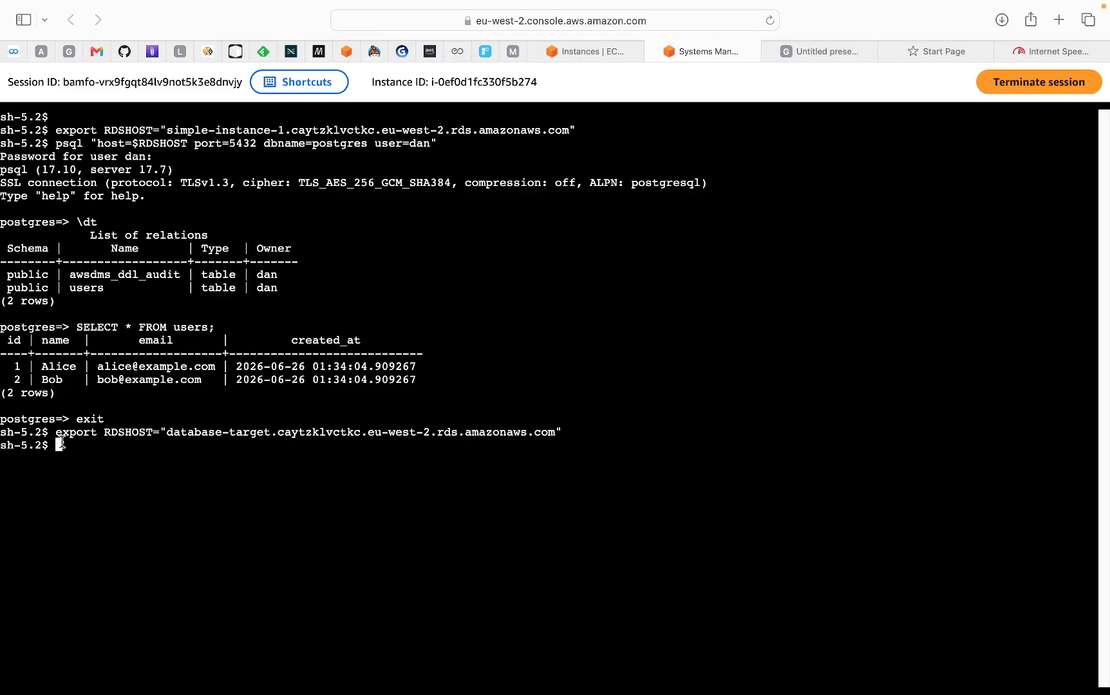
key(super+v)
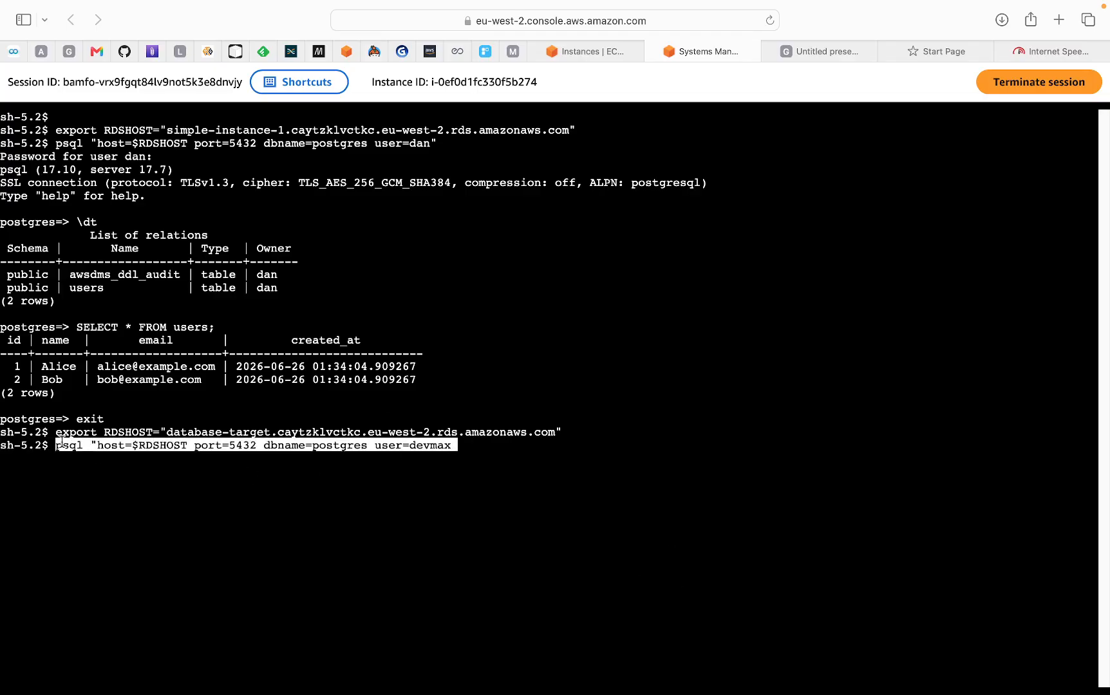
text(")
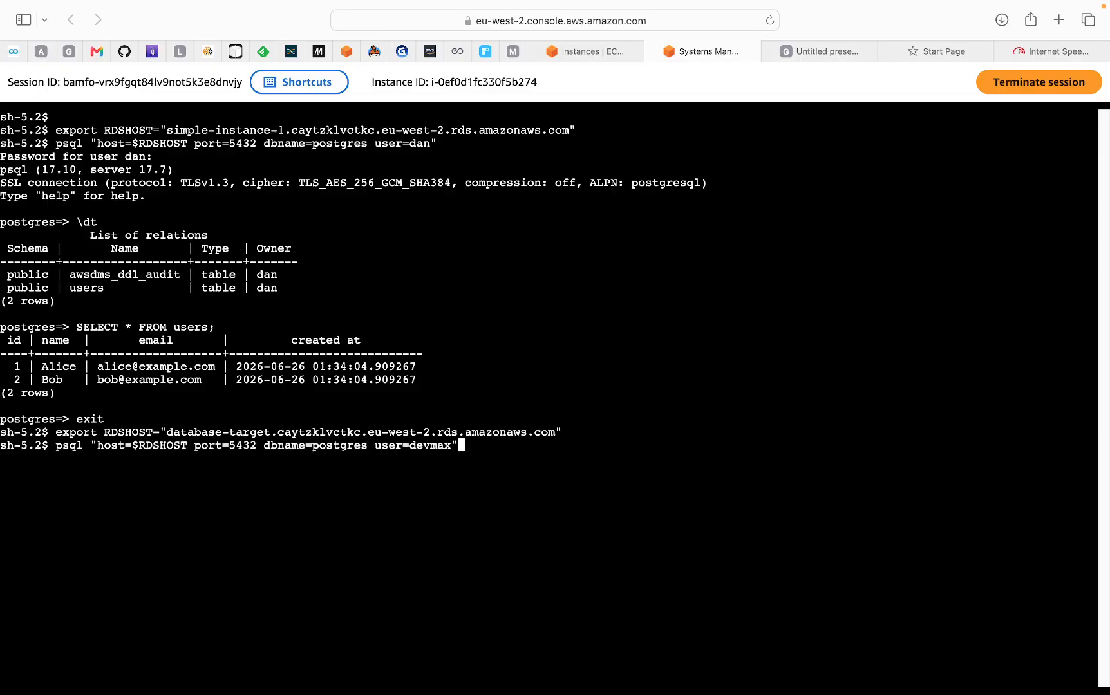
key(Return)
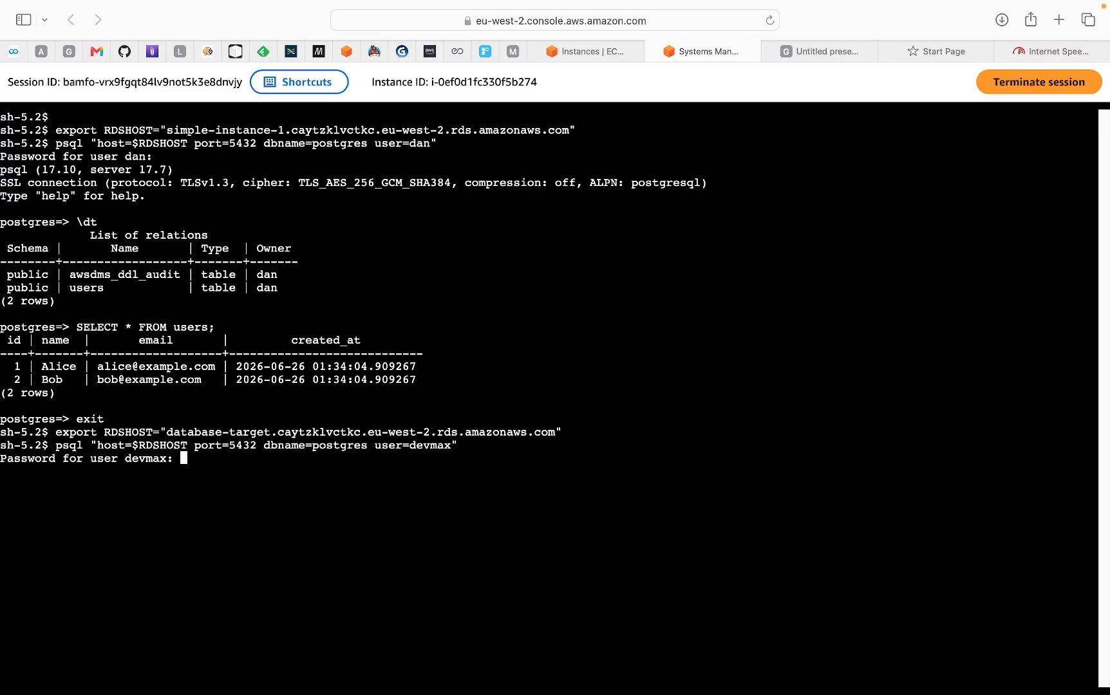
key(Return)
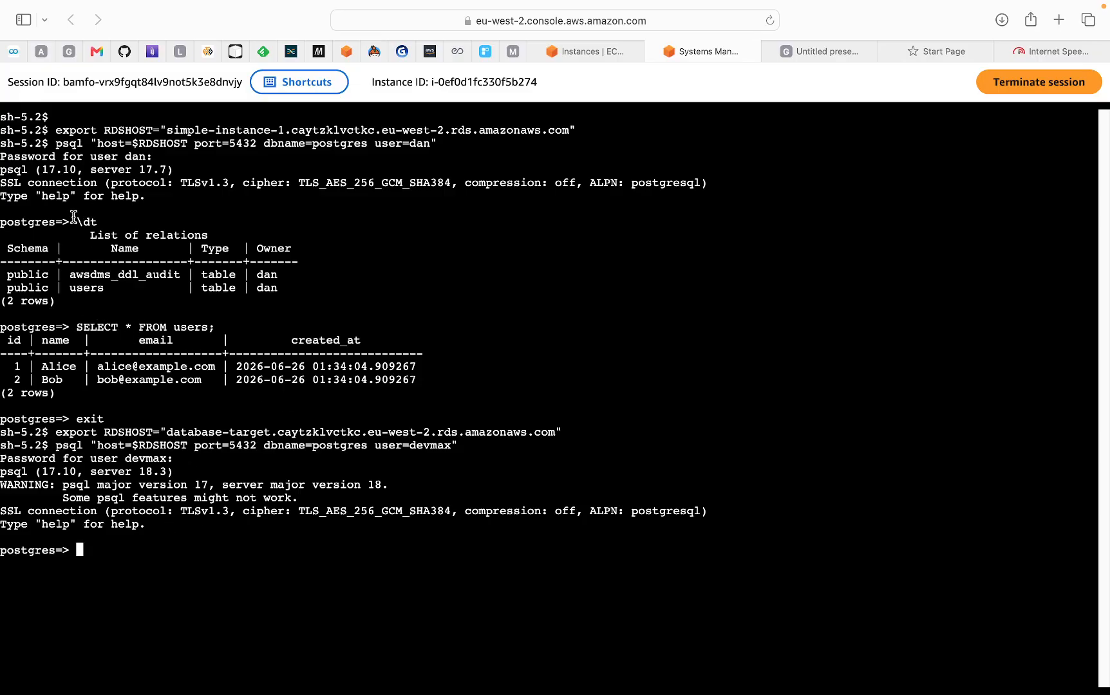
- Copy the earlier \dt command in the terminal and run it on the target database to check its tables
drag(76, 221, 96, 220)
right_click(83, 220)
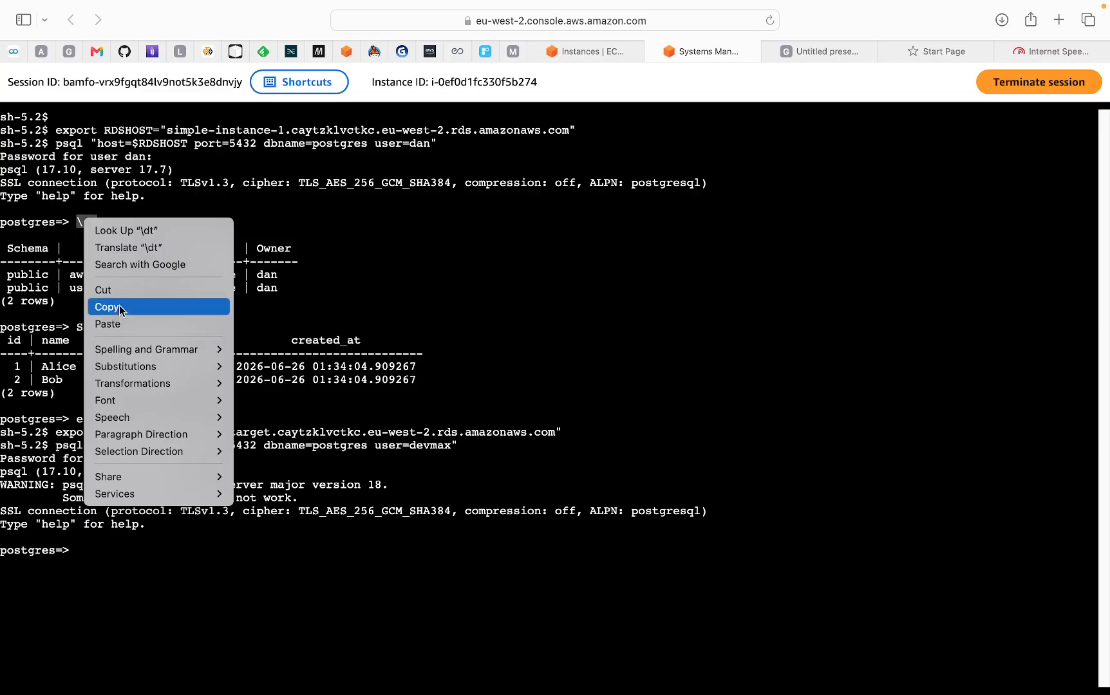
click(121, 308)
click(80, 542)
right_click(80, 542)
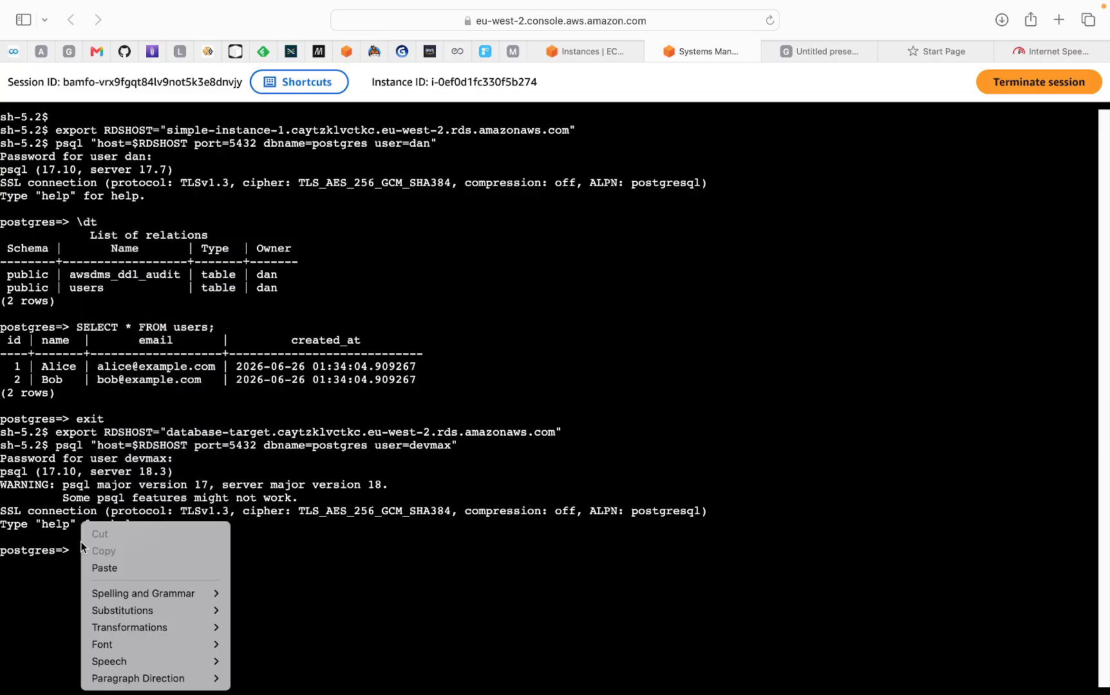
click(113, 573)
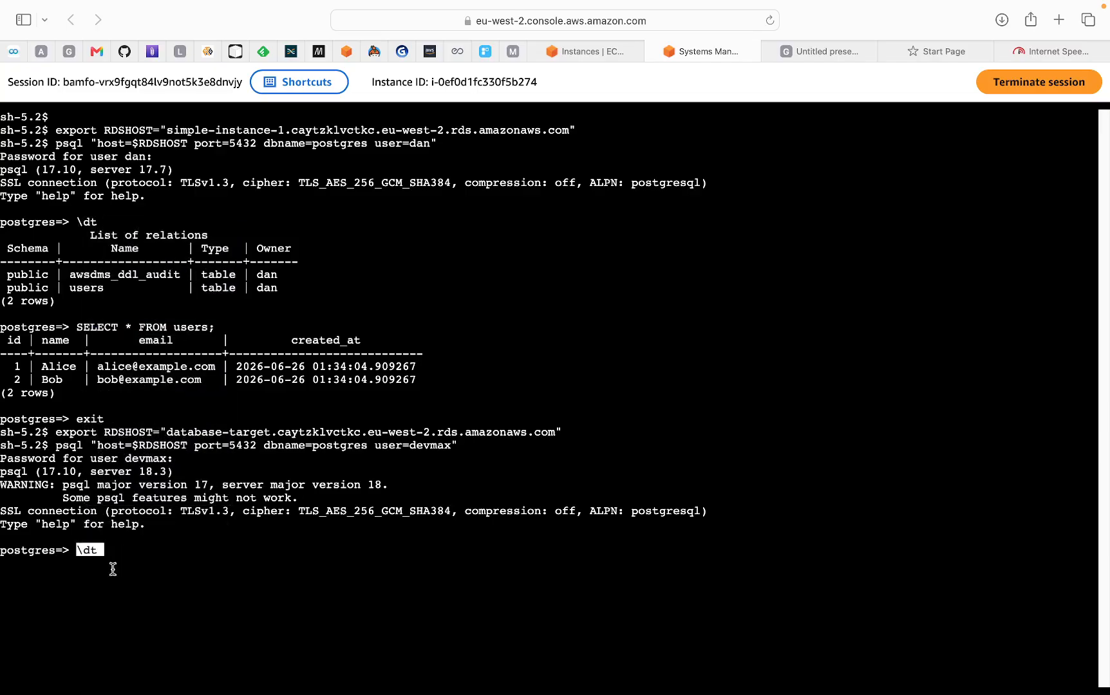
key(Return)
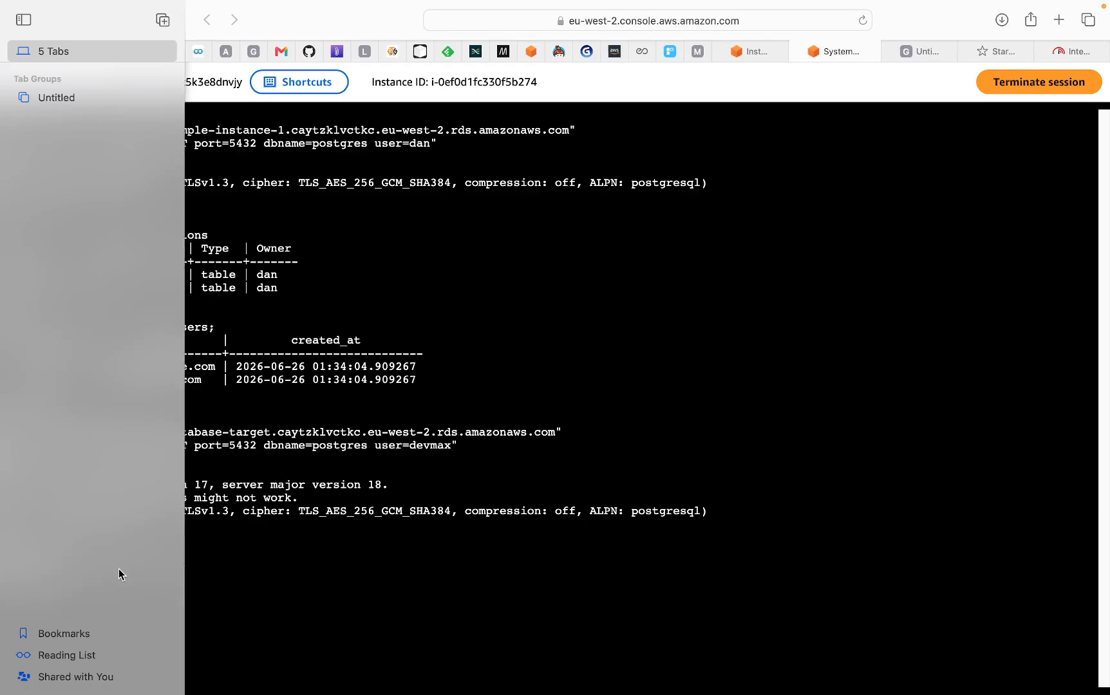
drag(186, 564, 125, 550)
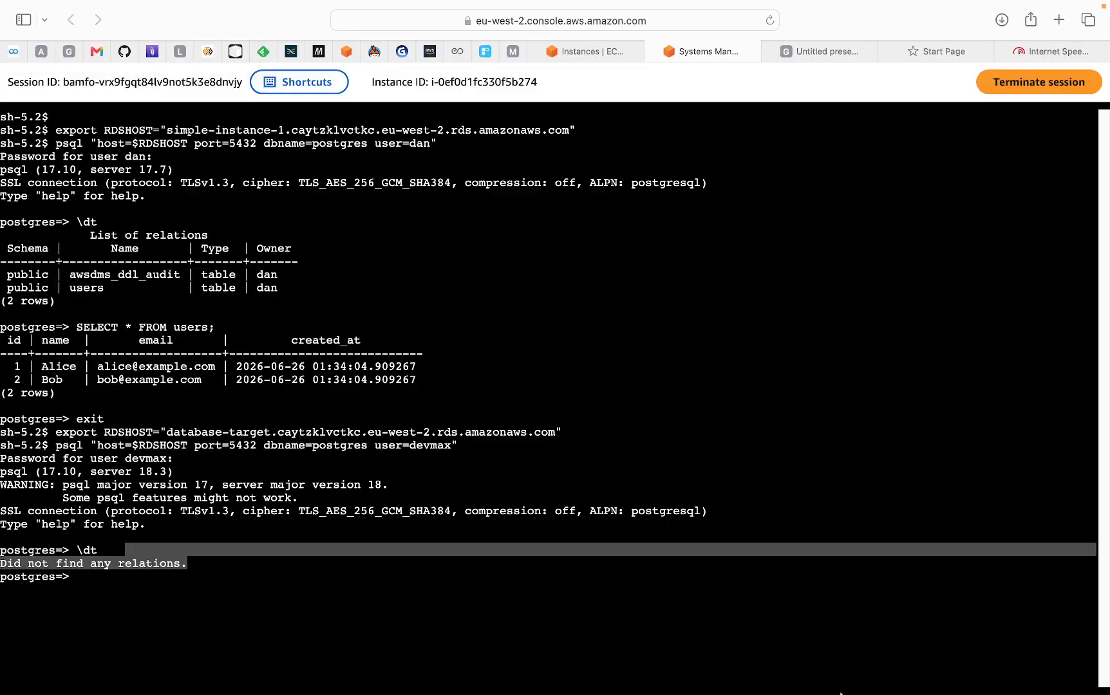
- Find Database Migration Service with a DMS search in the AWS console and open it in a new tab
click(346, 54)
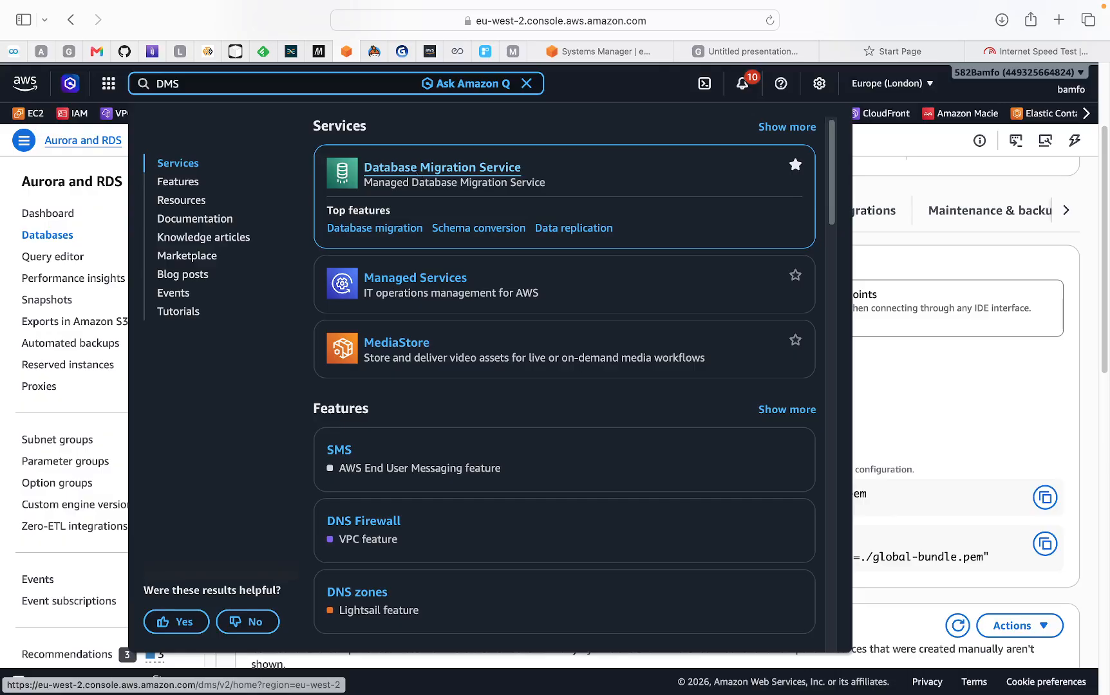
text(\)
mouse_move(837, 692)
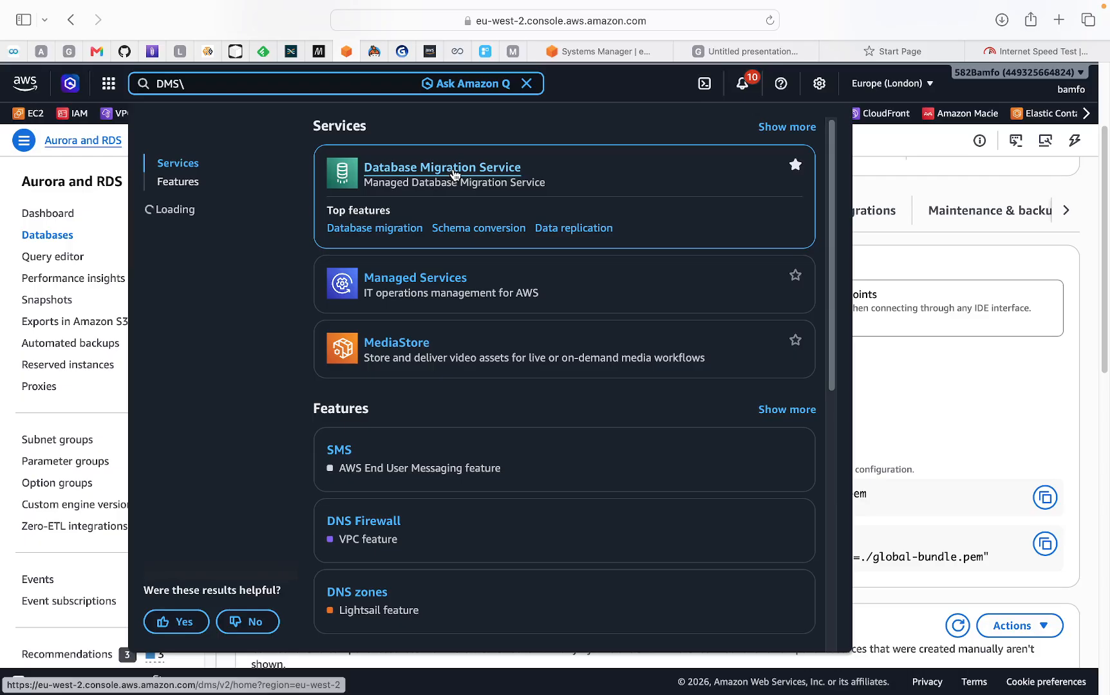
right_click(454, 174)
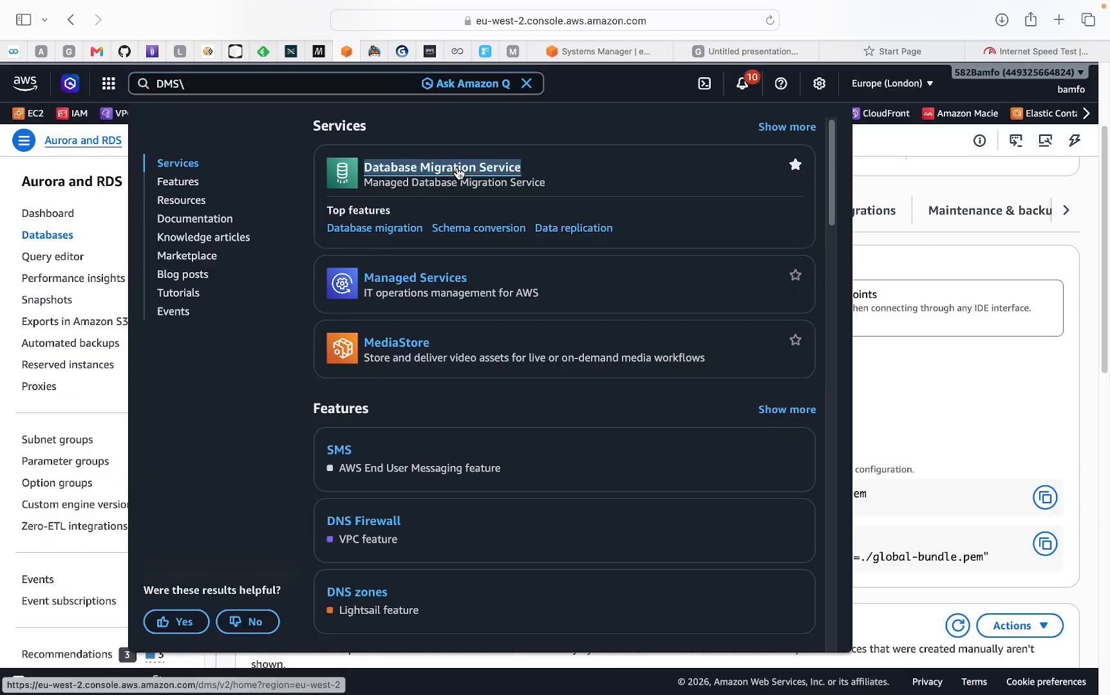
click(487, 186)
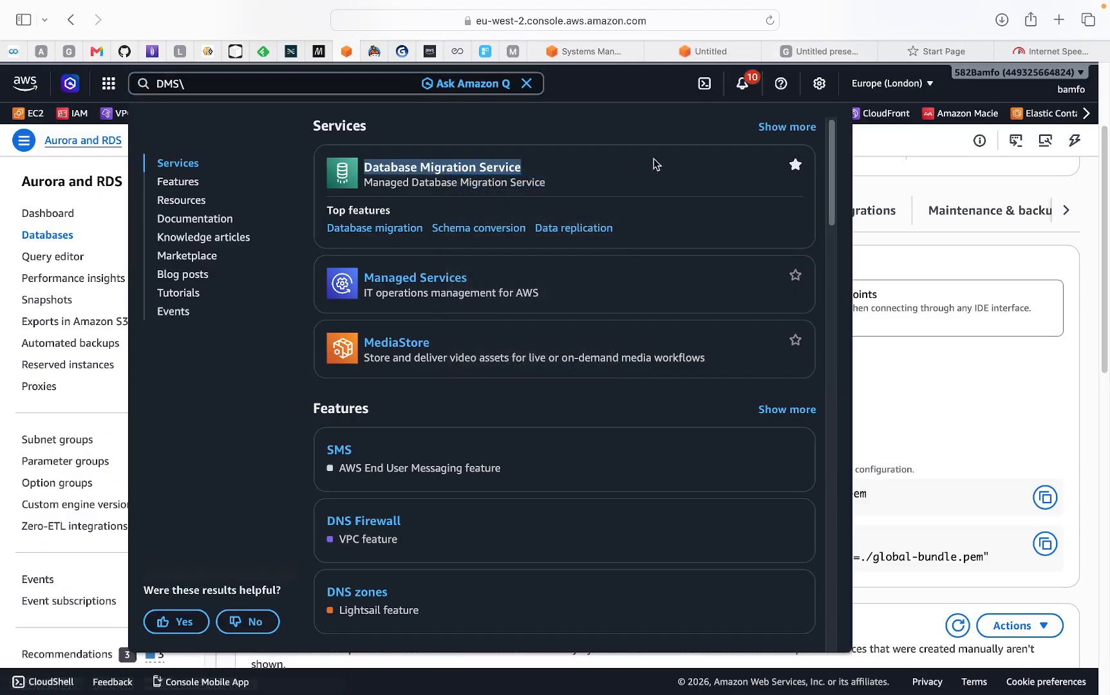
click(720, 52)
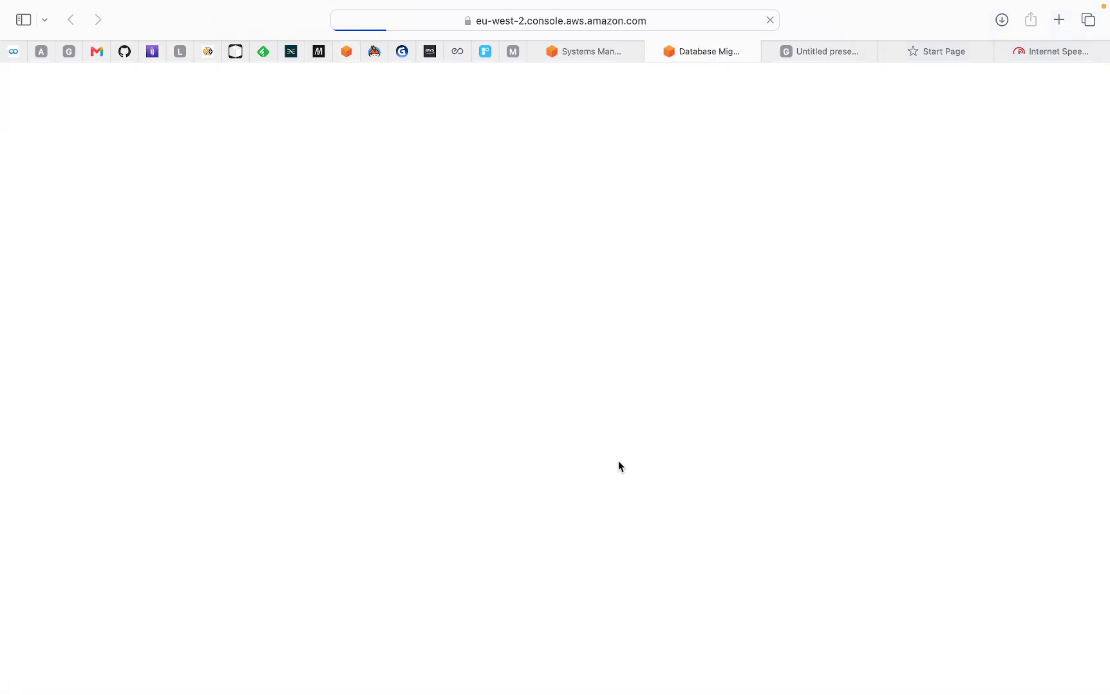
- Start creating a provisioned replication instance in DMS and name it replication-instance
mouse_move(562, 693)
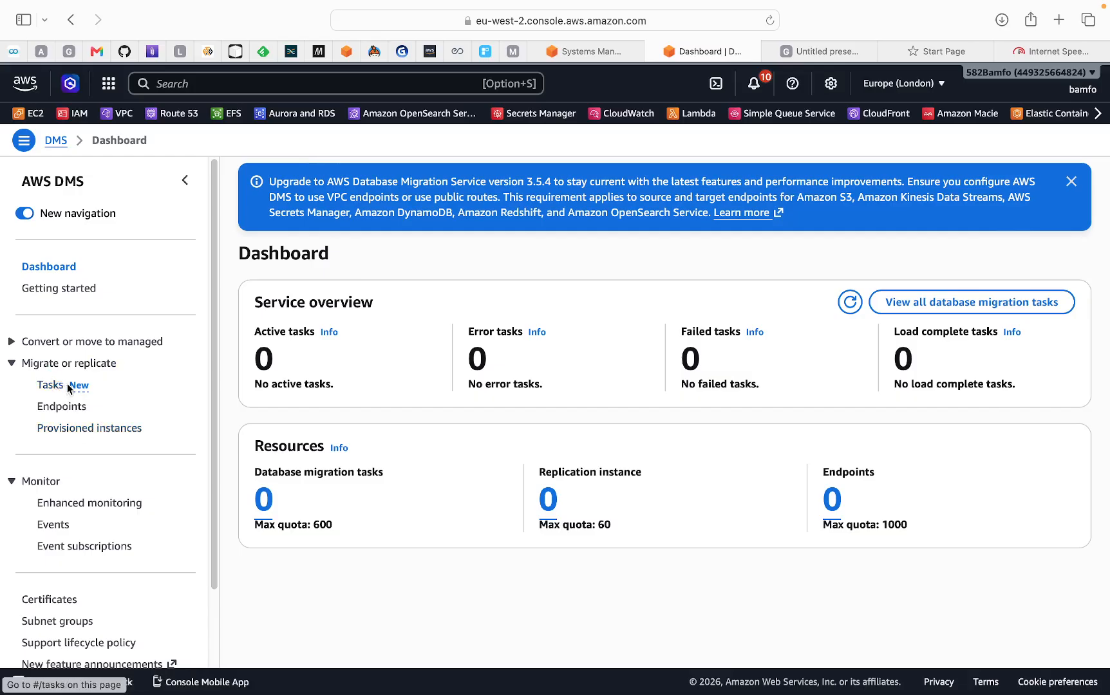
click(71, 436)
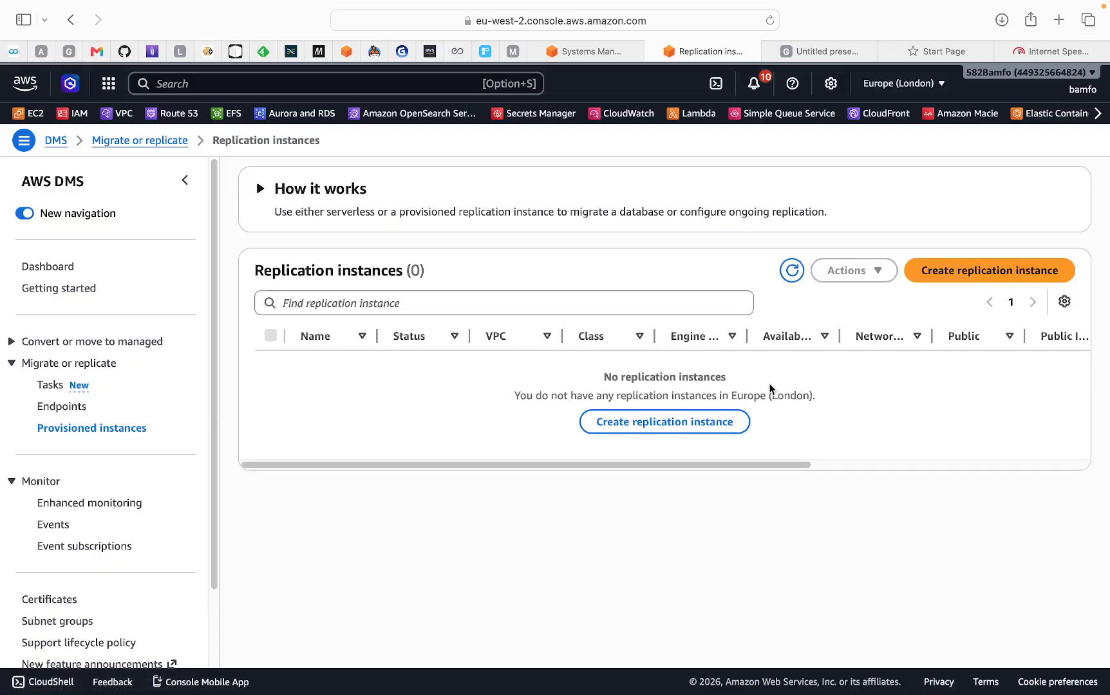
click(682, 423)
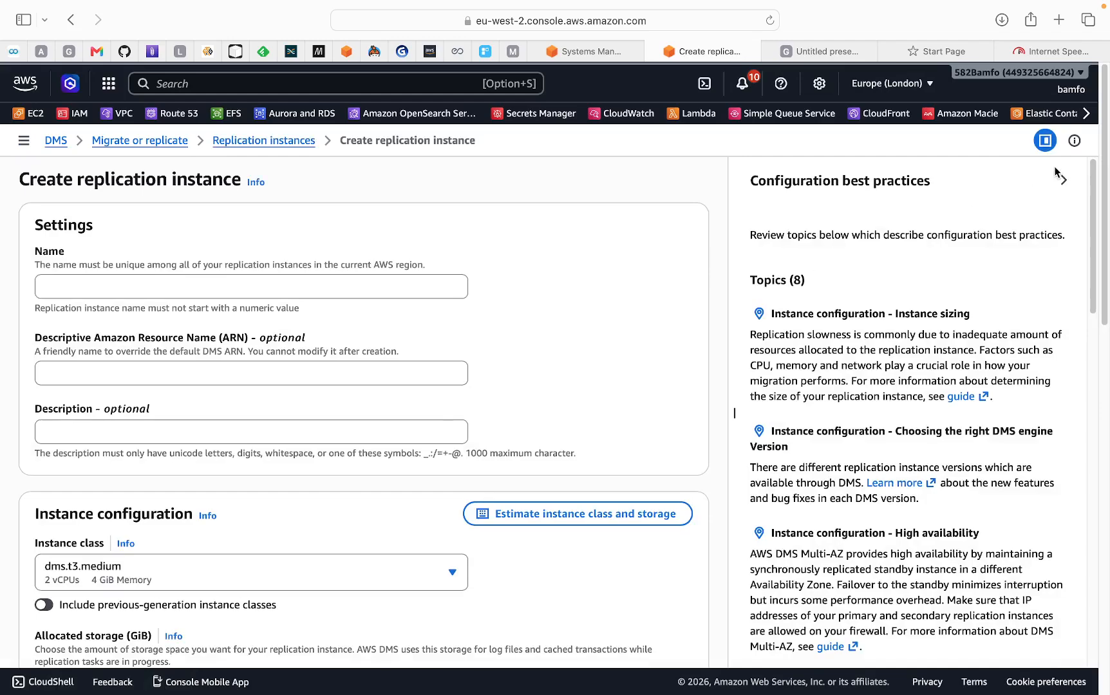
click(83, 288)
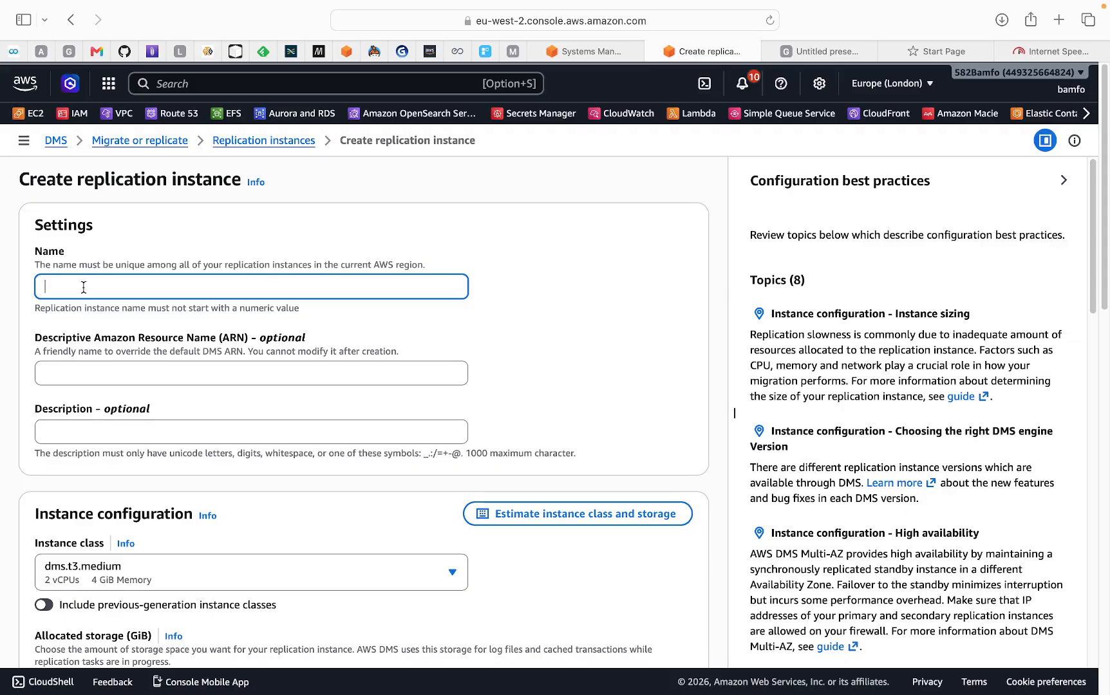
text(replication-in)
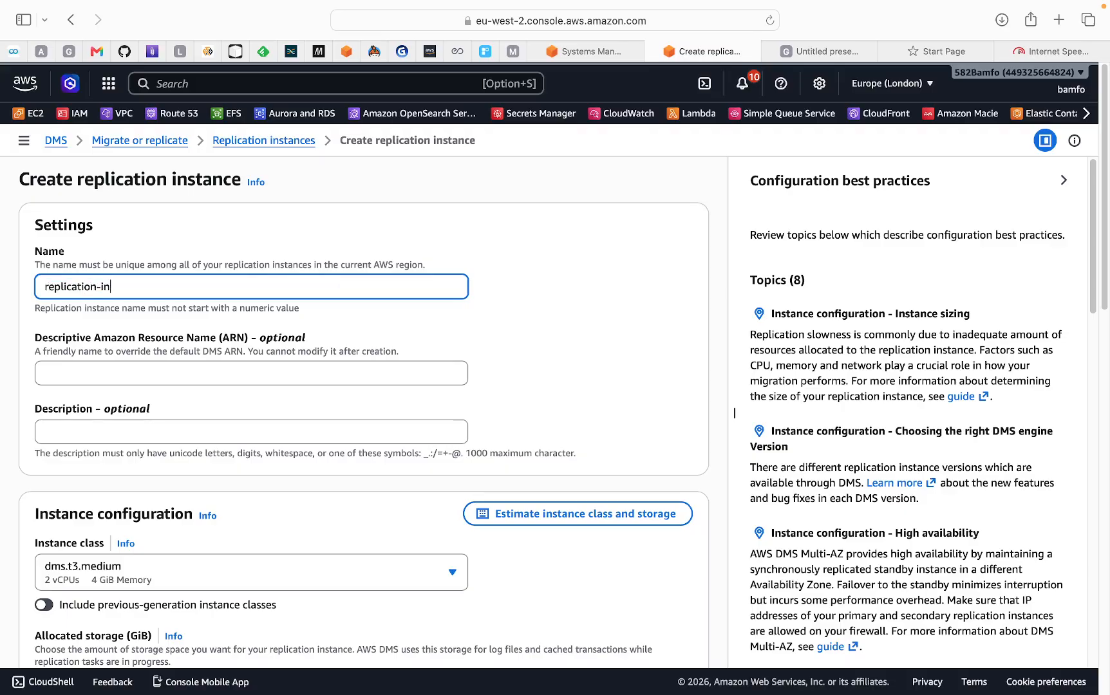
text(stance)
- Set the replication instance's high availability to Dev or test workload (Single-AZ)
scroll(169, 435, down, 3)
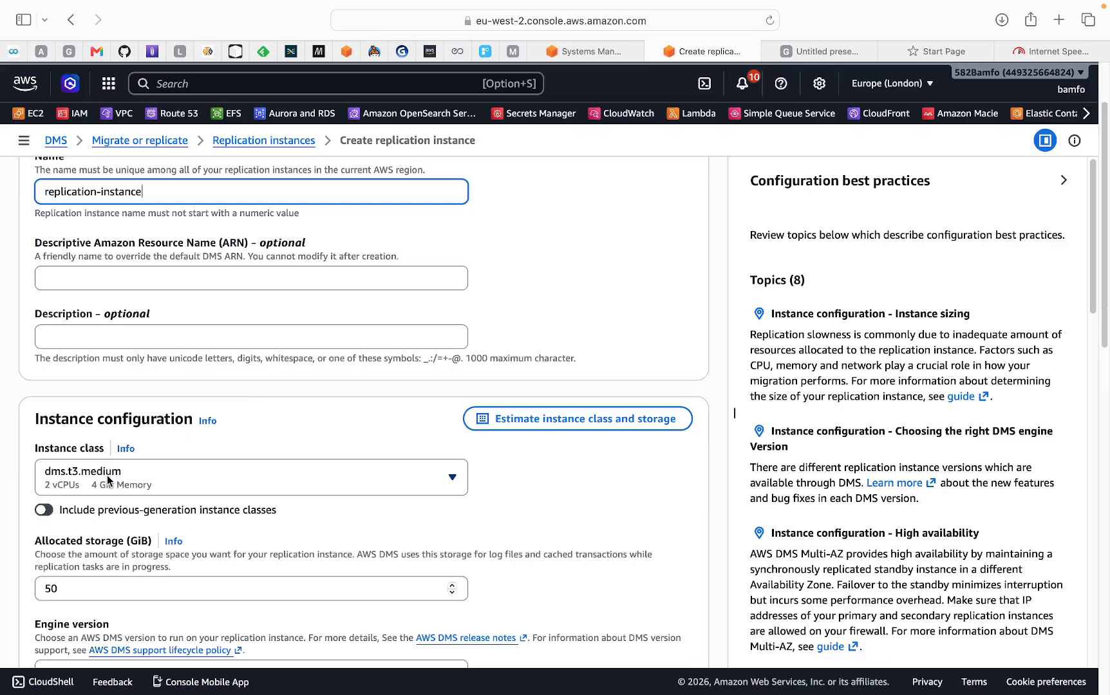
scroll(138, 496, down, 1)
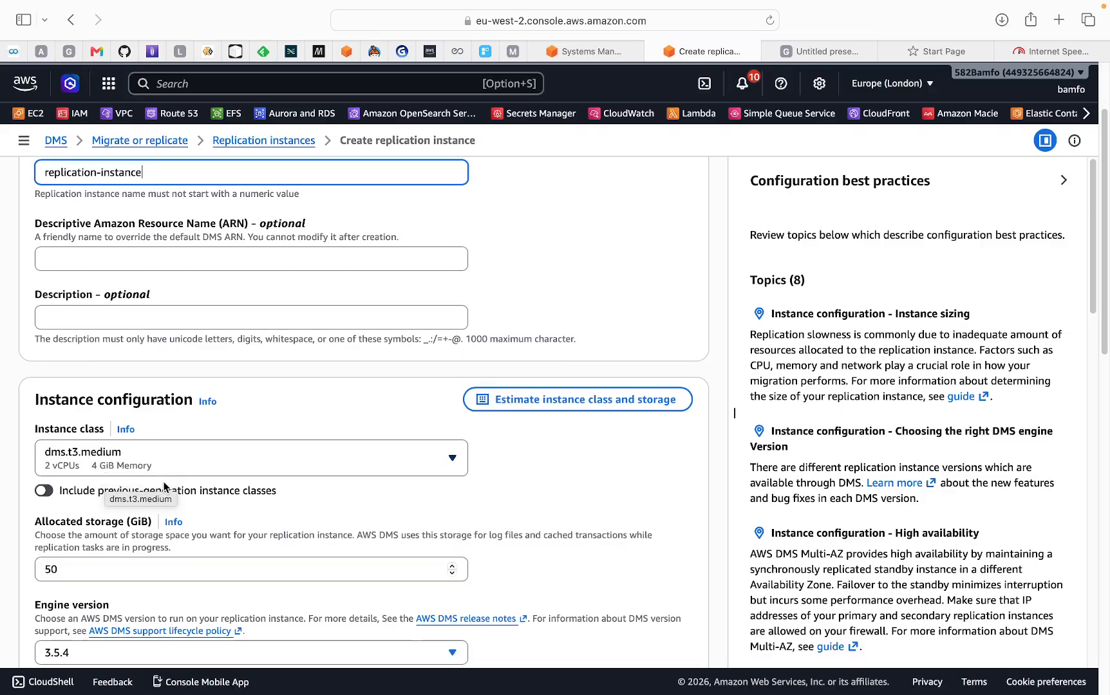
scroll(169, 472, down, 3)
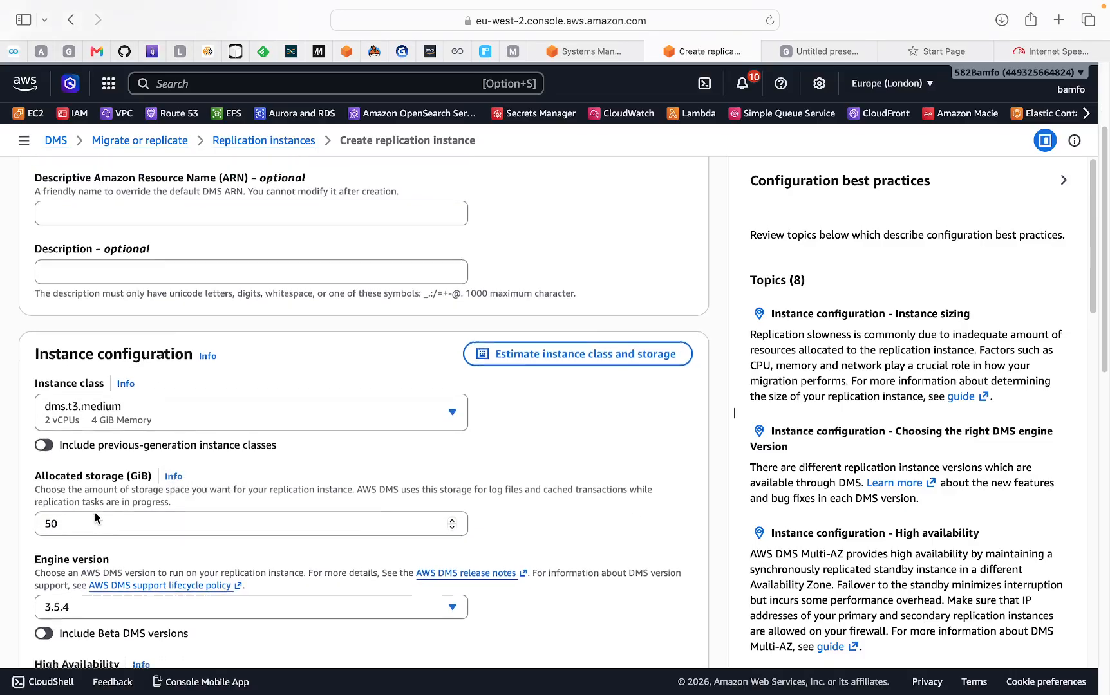
scroll(103, 496, down, 3)
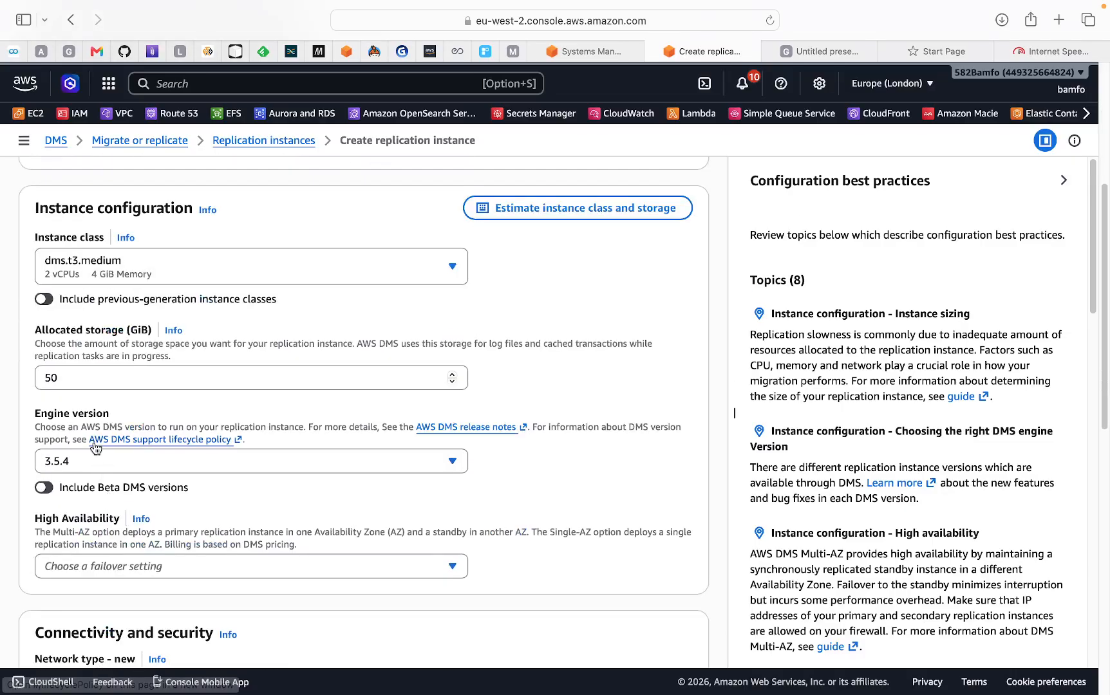
scroll(108, 476, down, 1)
scroll(107, 456, down, 1)
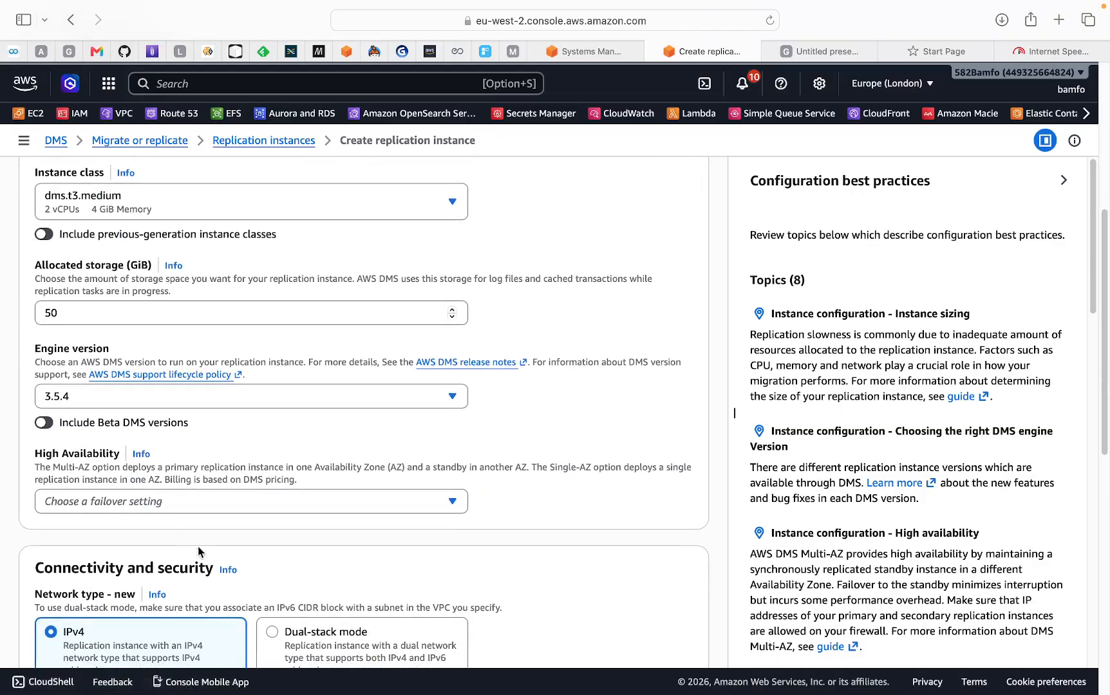
click(161, 502)
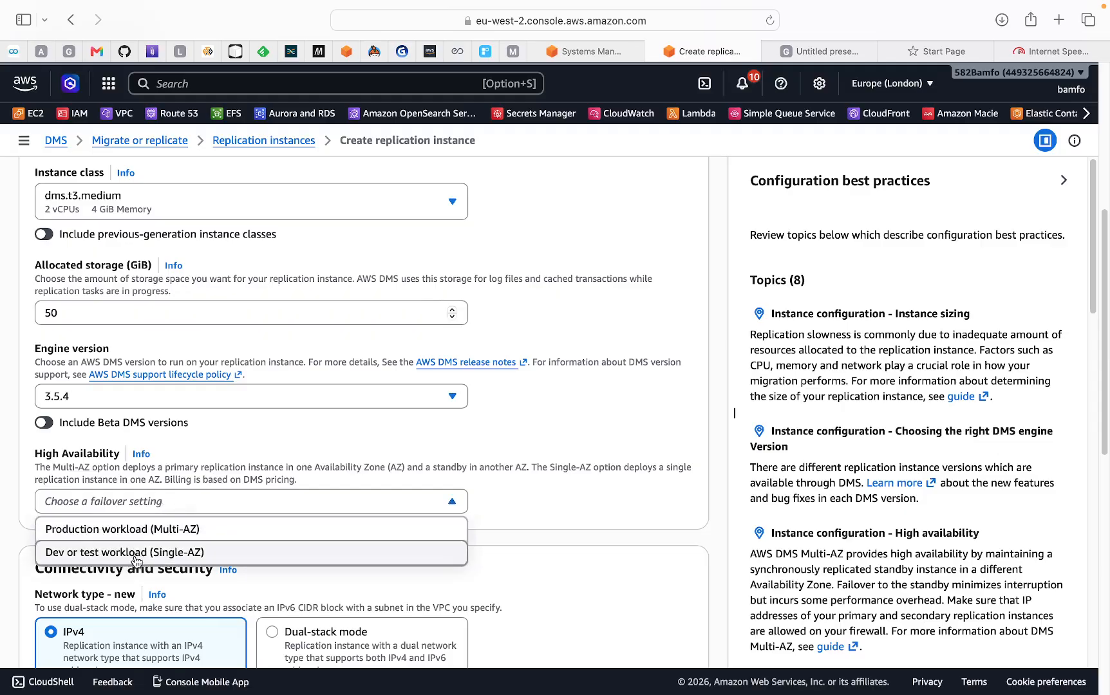
click(184, 558)
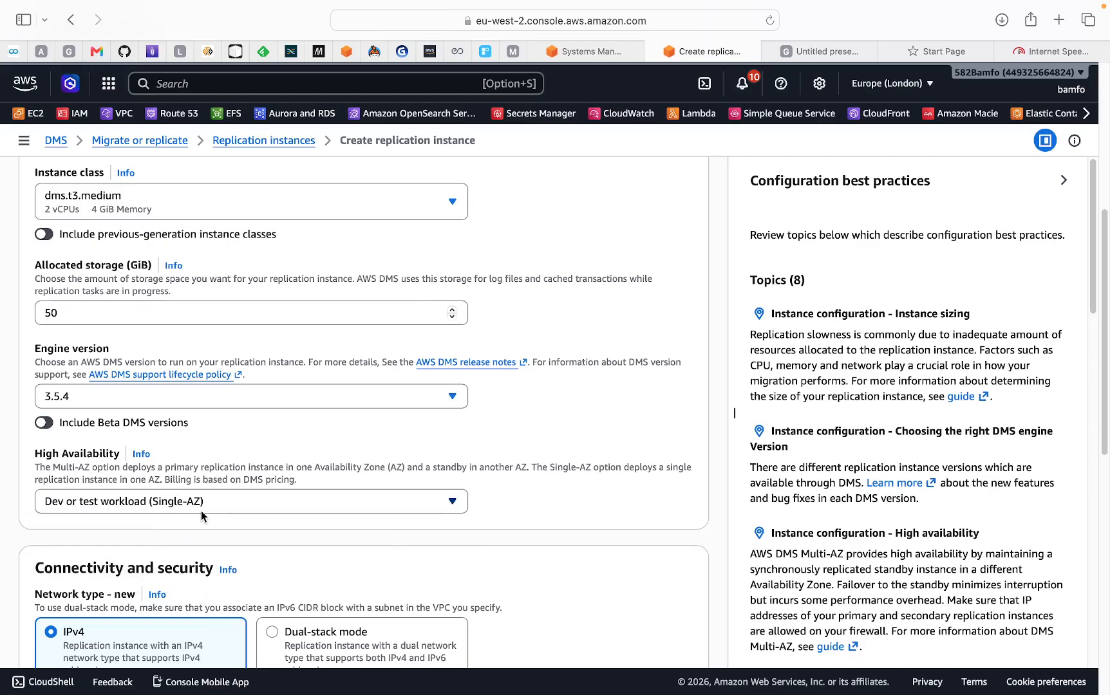
- Turn off public accessibility for the replication instance in its connectivity and security settings
scroll(221, 486, down, 4)
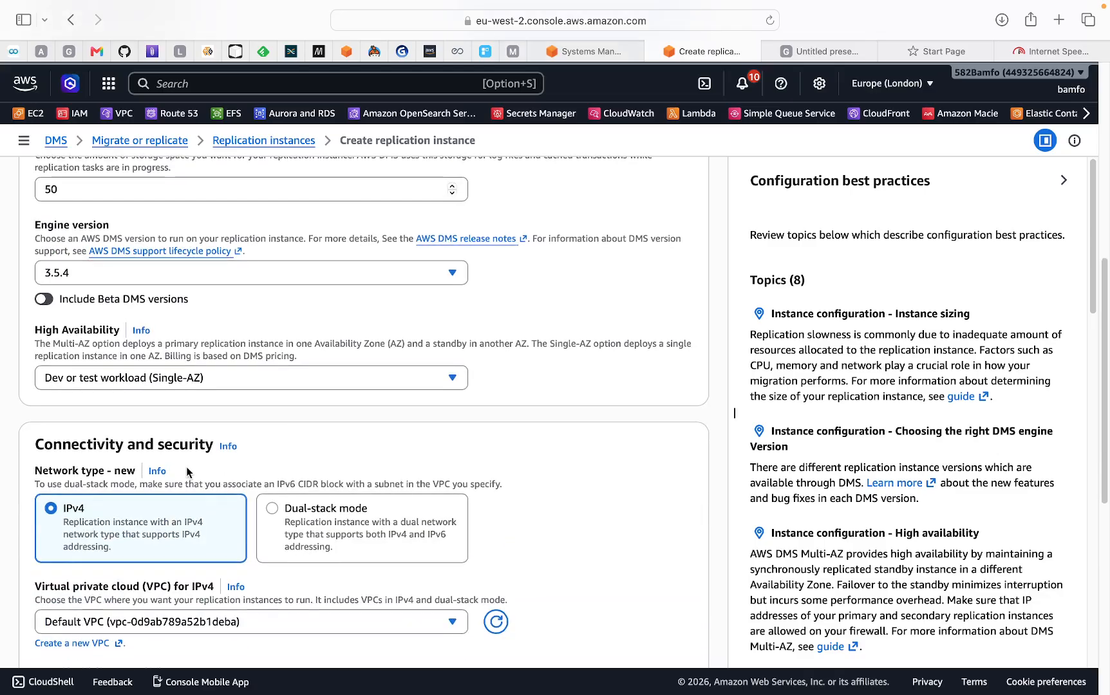
scroll(187, 473, down, 5)
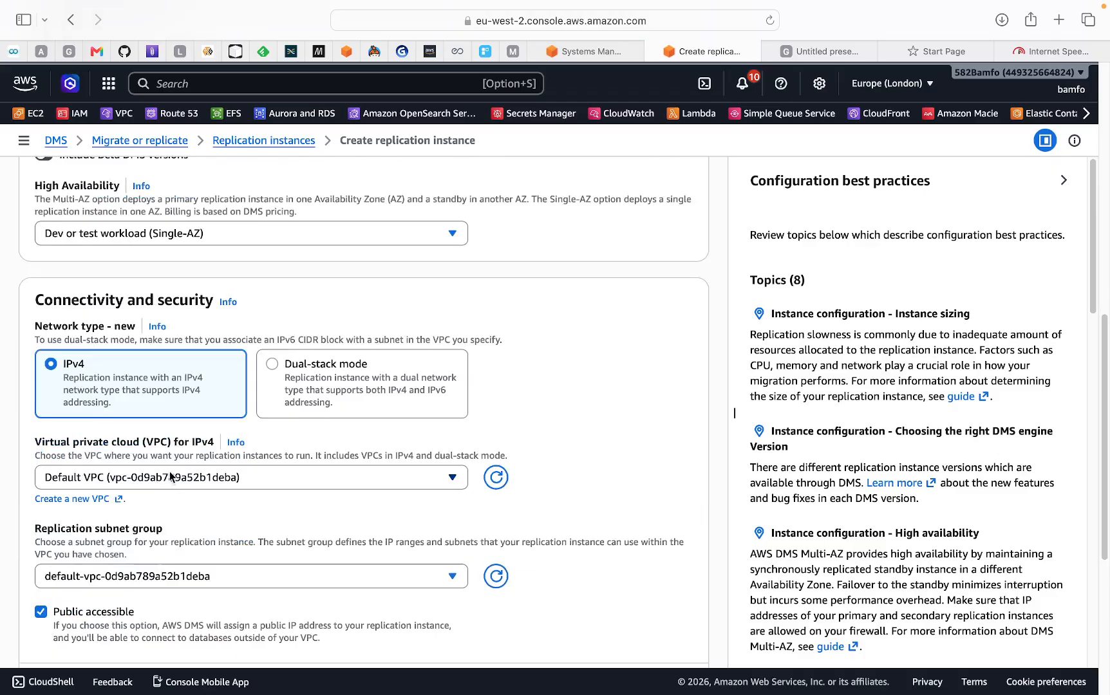
scroll(165, 477, down, 1)
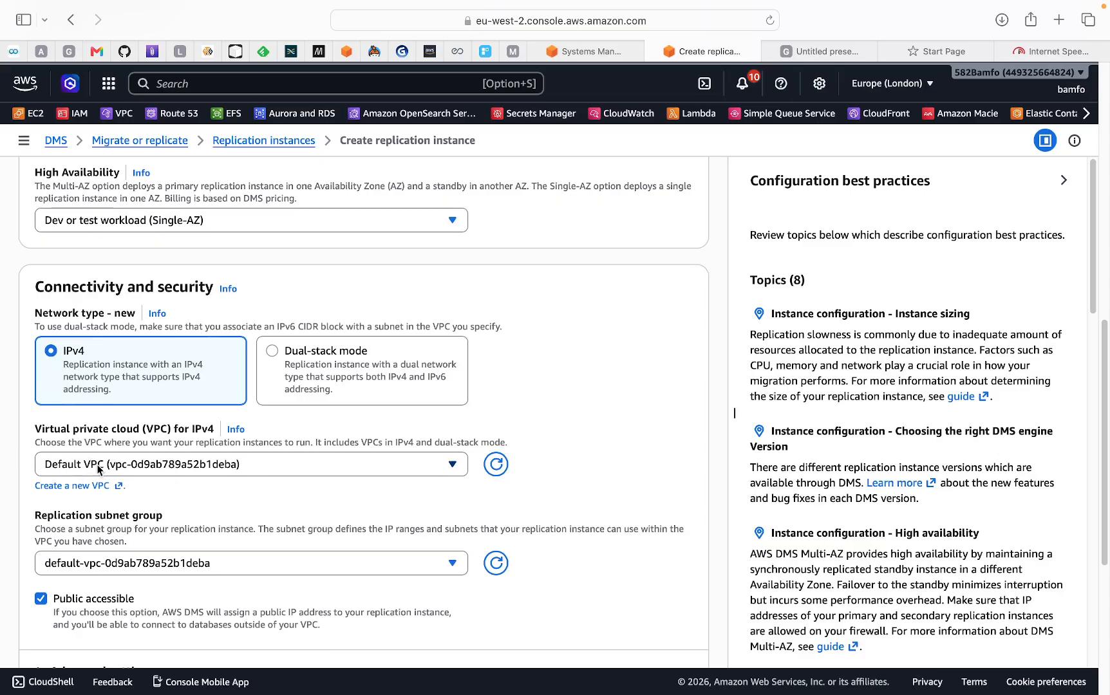
scroll(132, 484, down, 2)
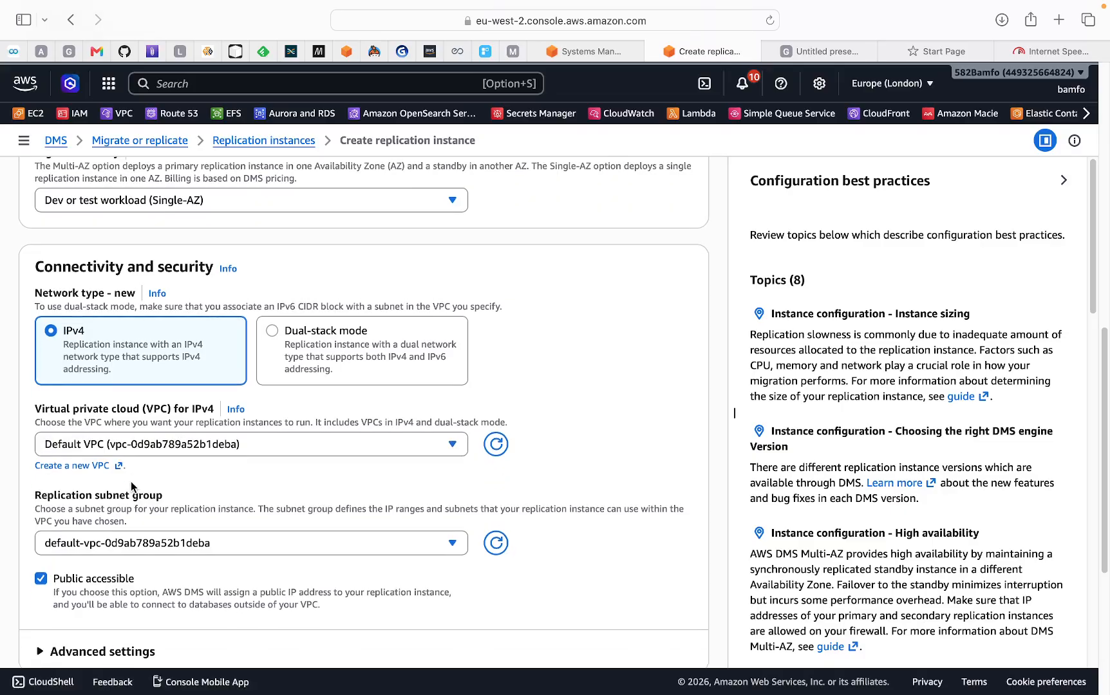
scroll(130, 484, down, 3)
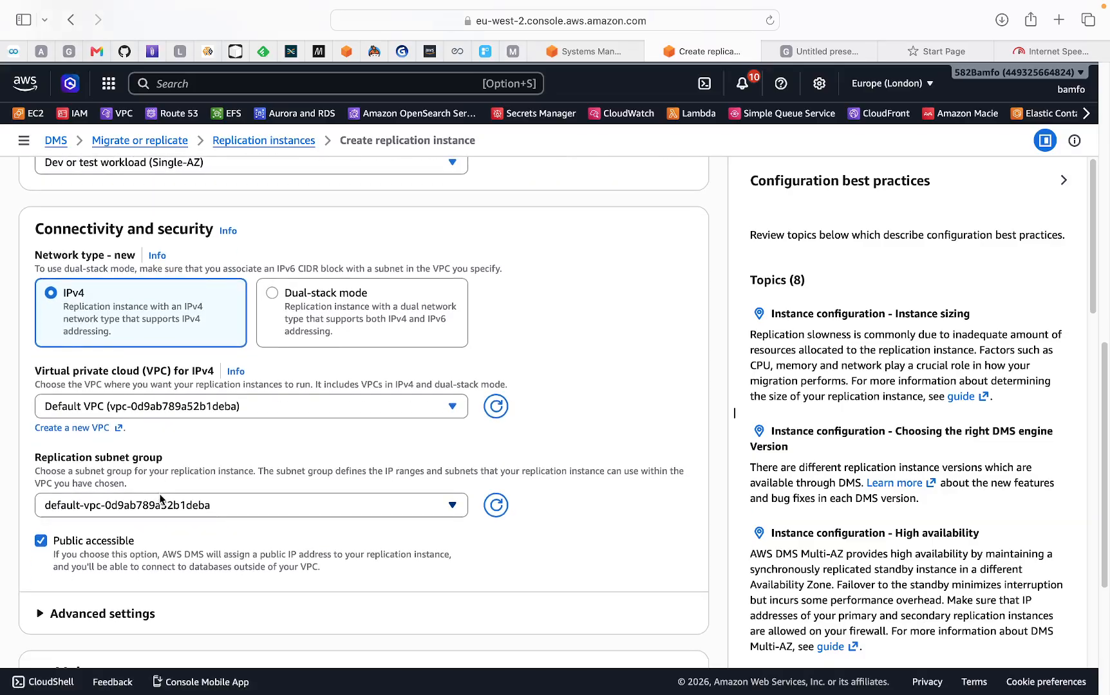
scroll(148, 505, down, 1)
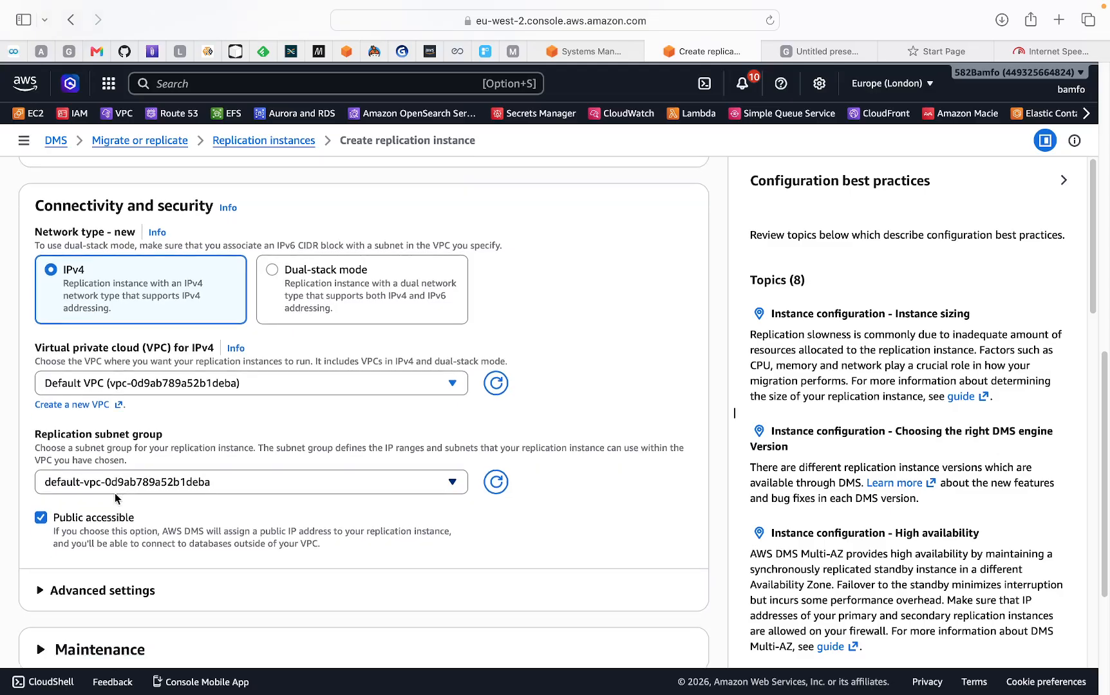
scroll(148, 495, down, 5)
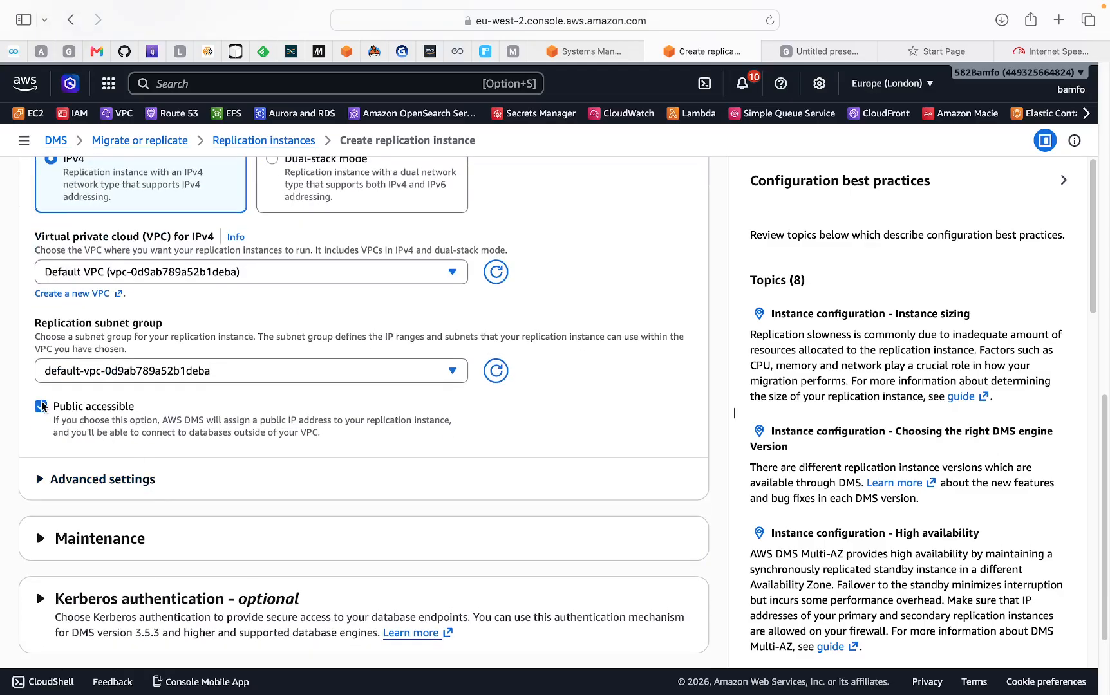
click(41, 406)
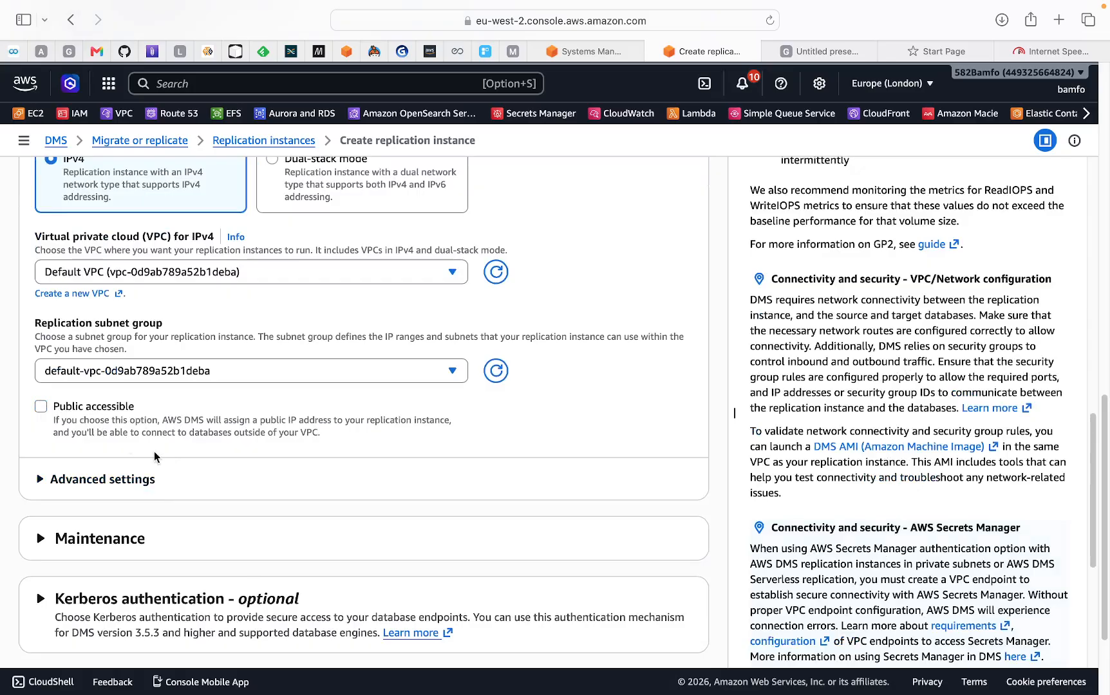
- Replace the default VPC security group with dms-intance-sg in the replication instance's advanced settings
scroll(78, 430, down, 3)
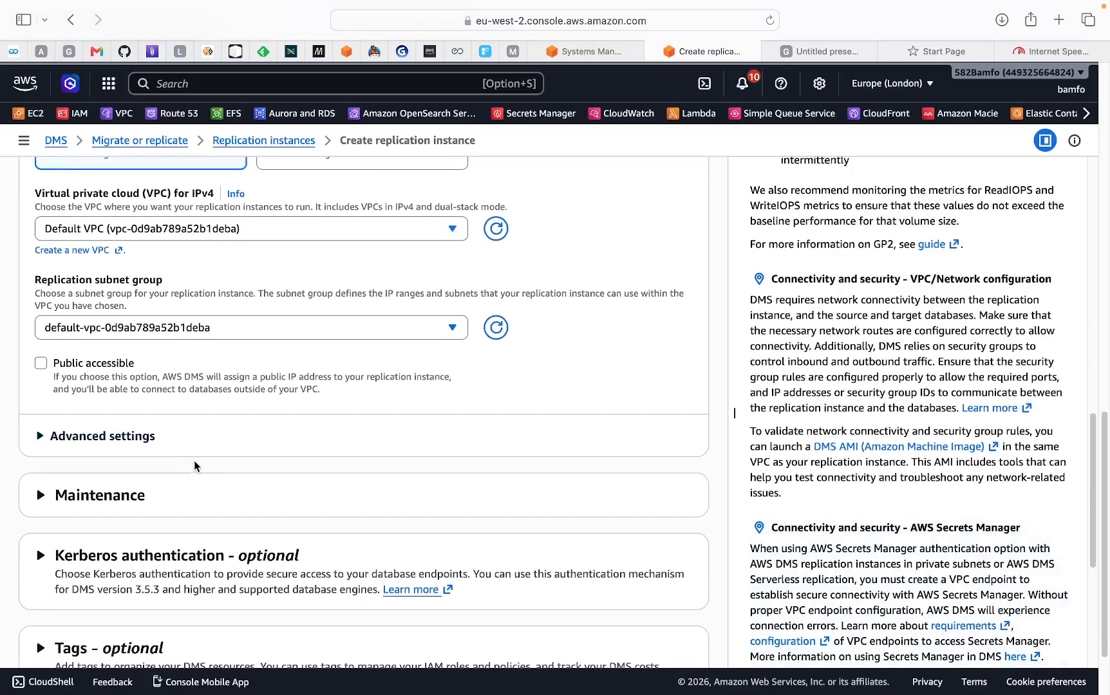
click(40, 418)
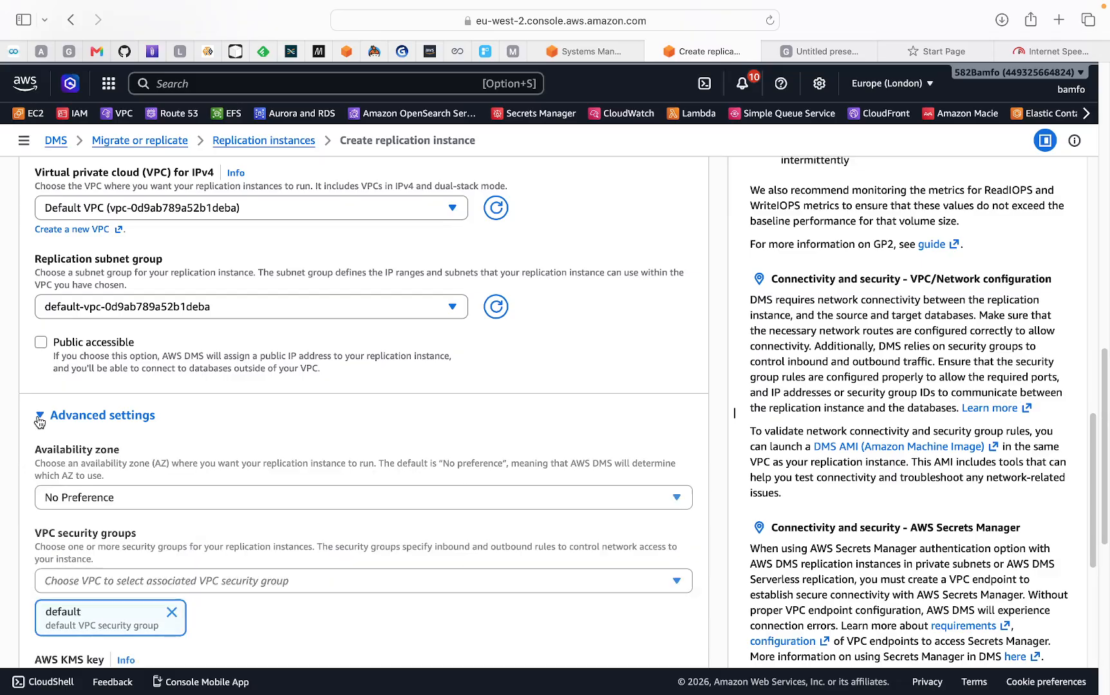
scroll(153, 431, down, 3)
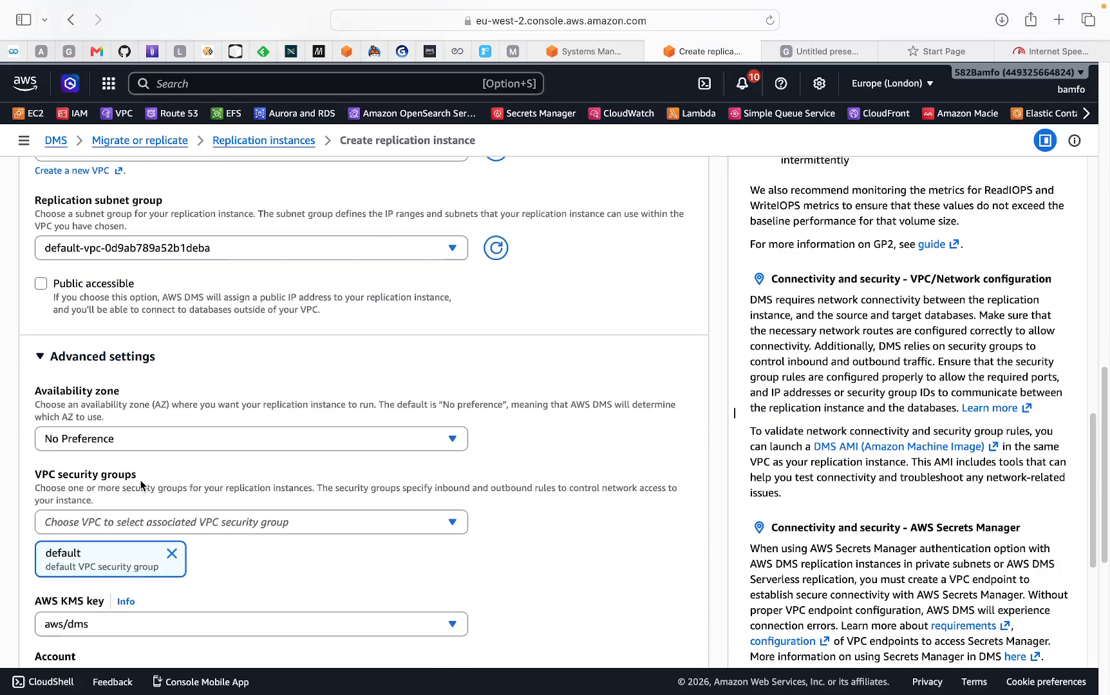
scroll(141, 482, down, 1)
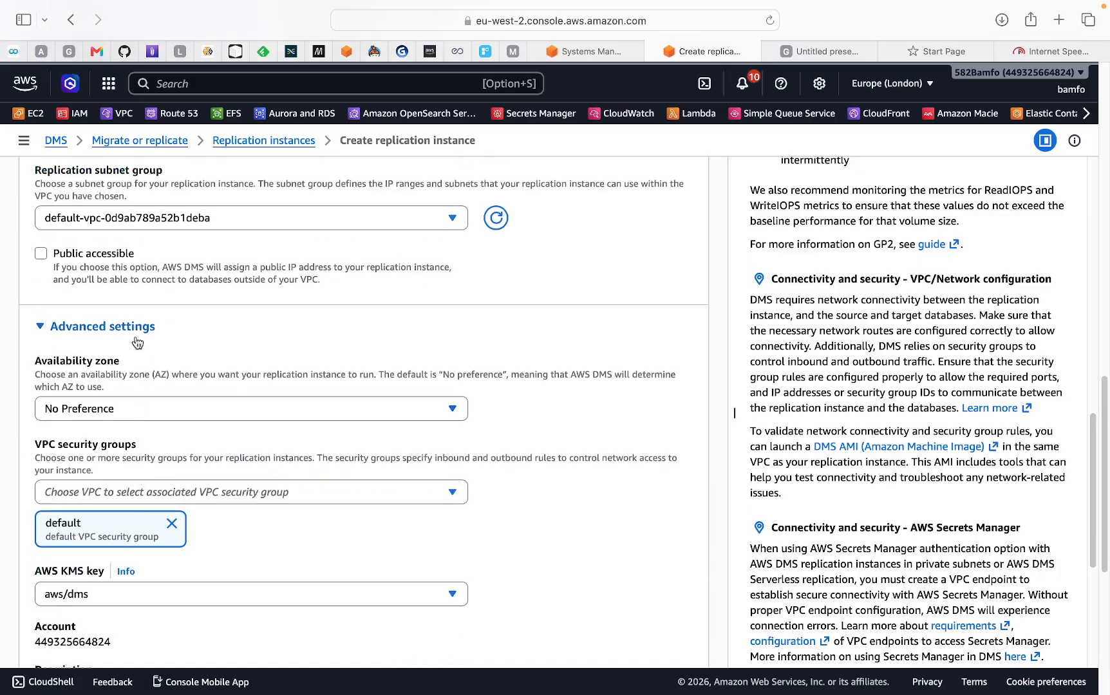
click(172, 523)
click(175, 494)
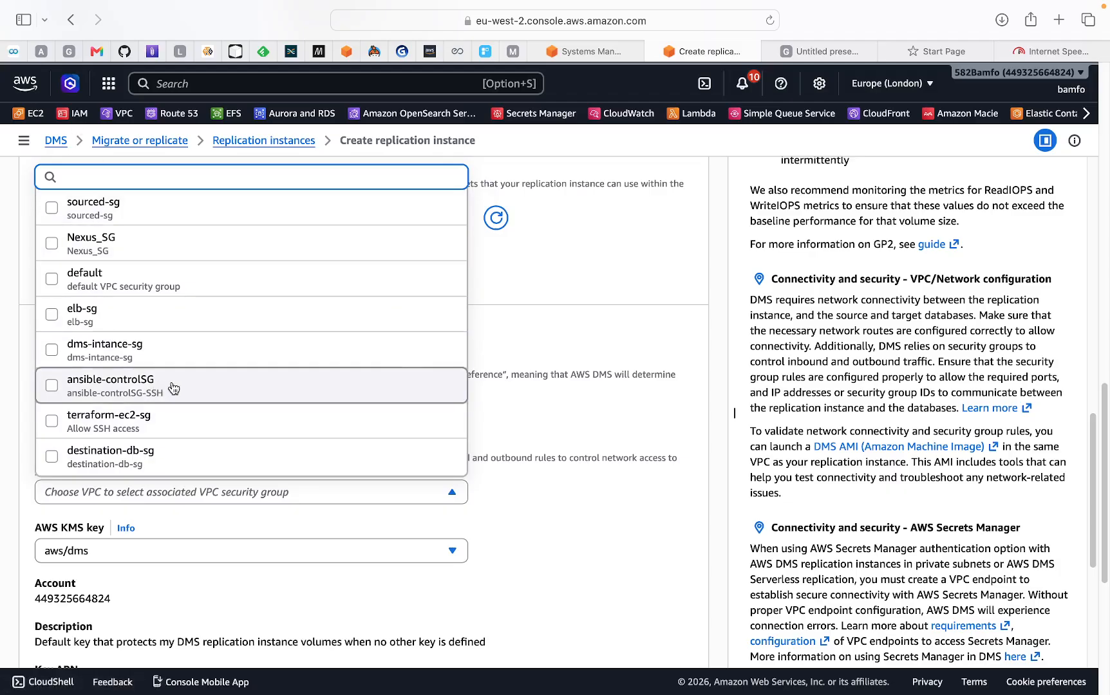
click(121, 358)
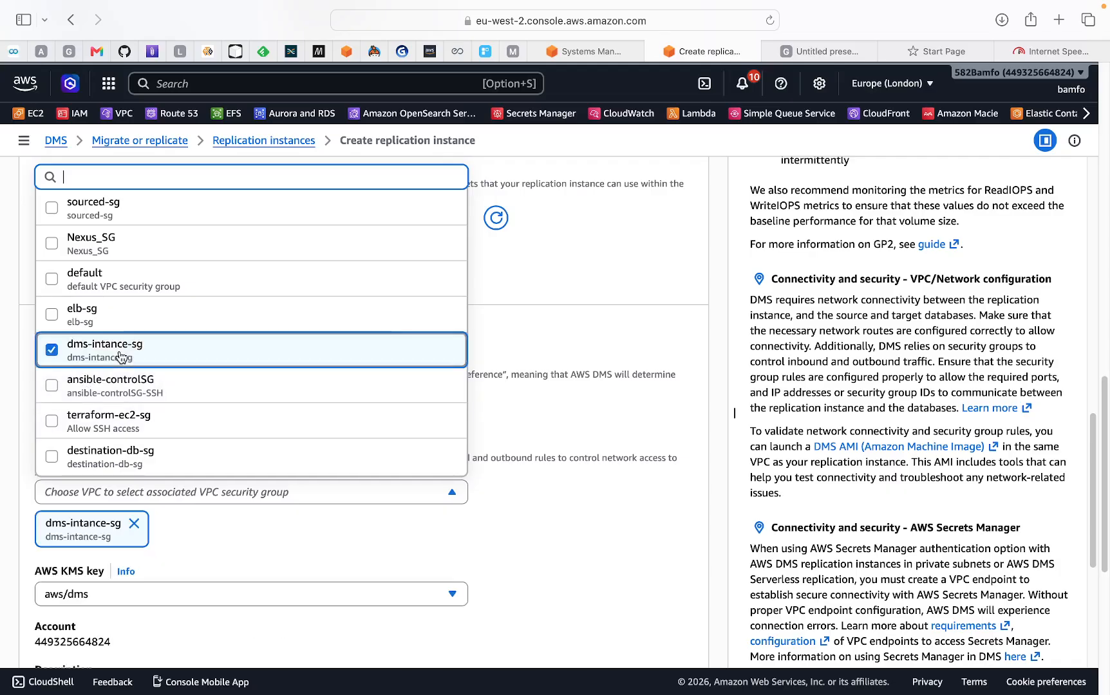
click(303, 542)
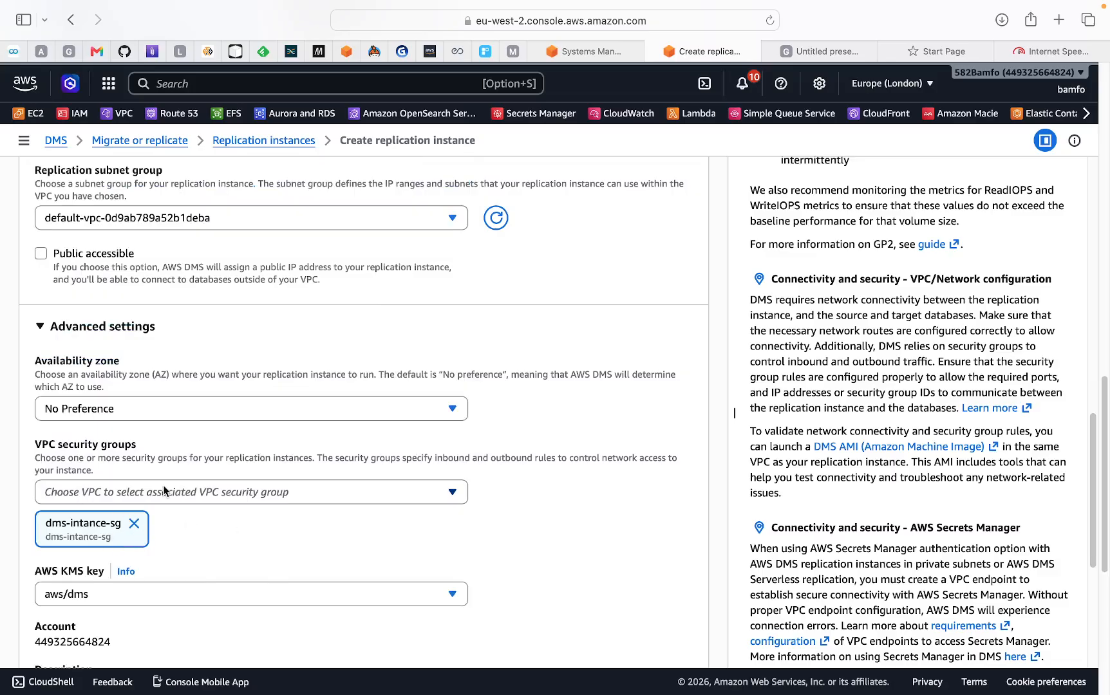
- Examine the replication instance's KMS key, maintenance window and automatic version upgrade settings
scroll(206, 518, down, 3)
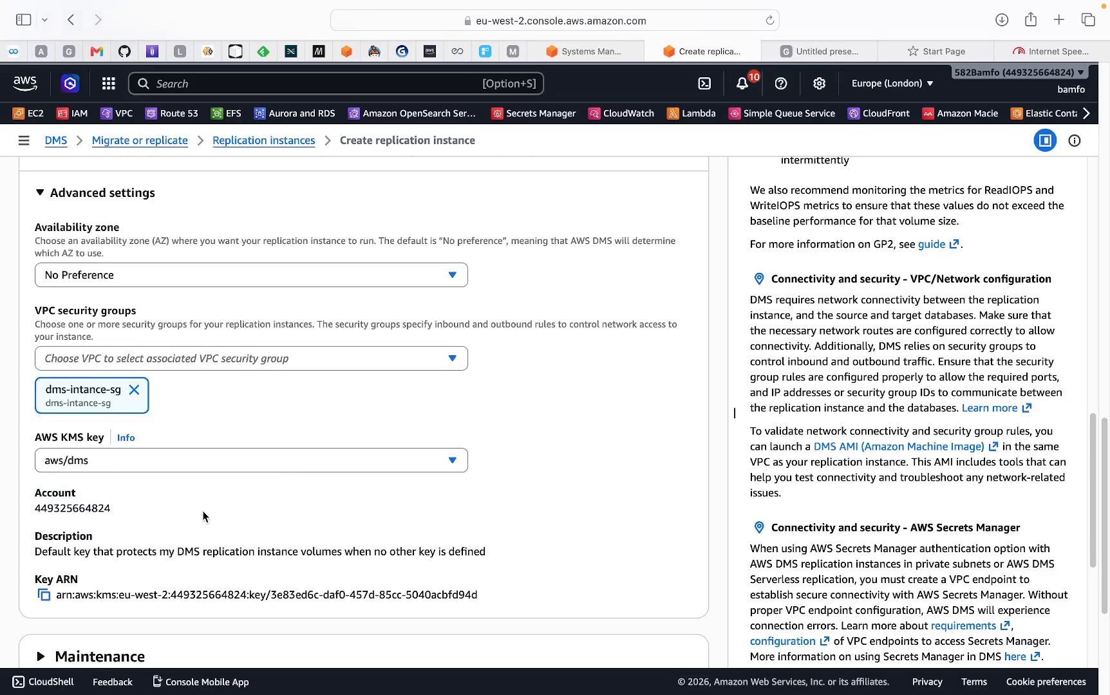
scroll(237, 417, down, 2)
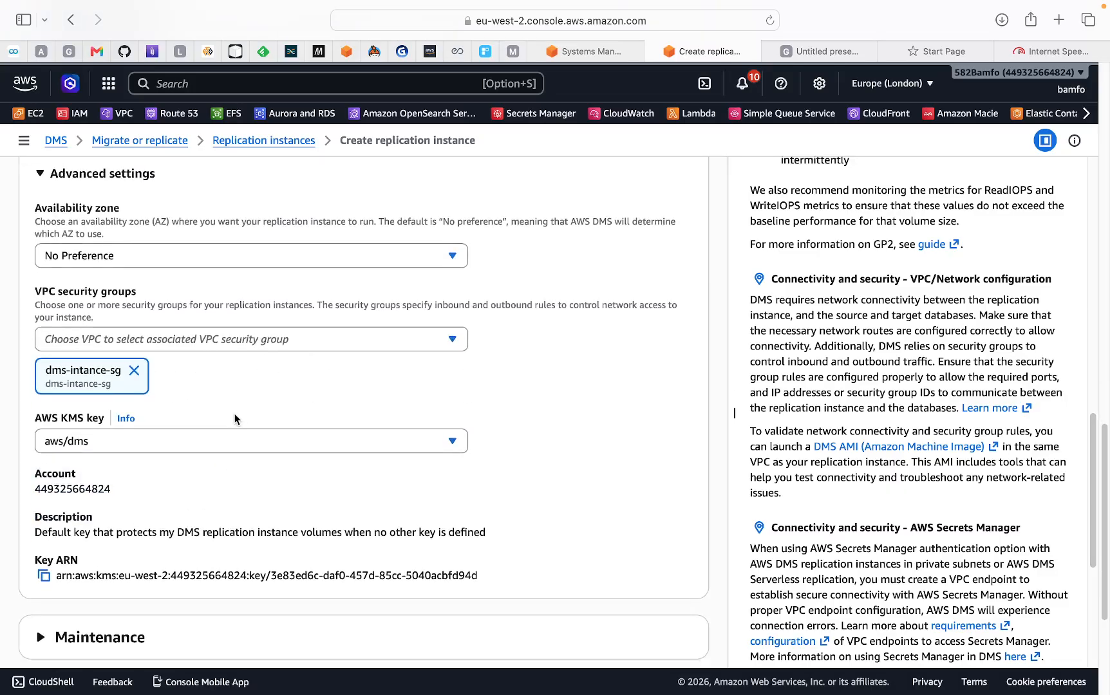
scroll(231, 418, down, 3)
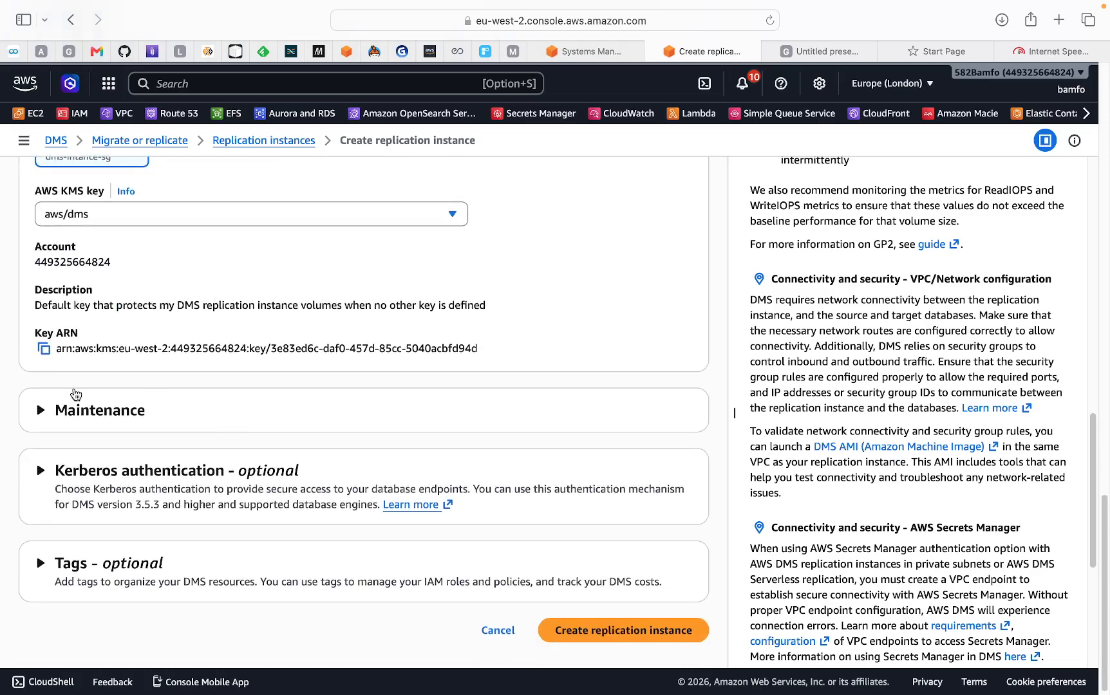
click(40, 419)
scroll(165, 432, down, 3)
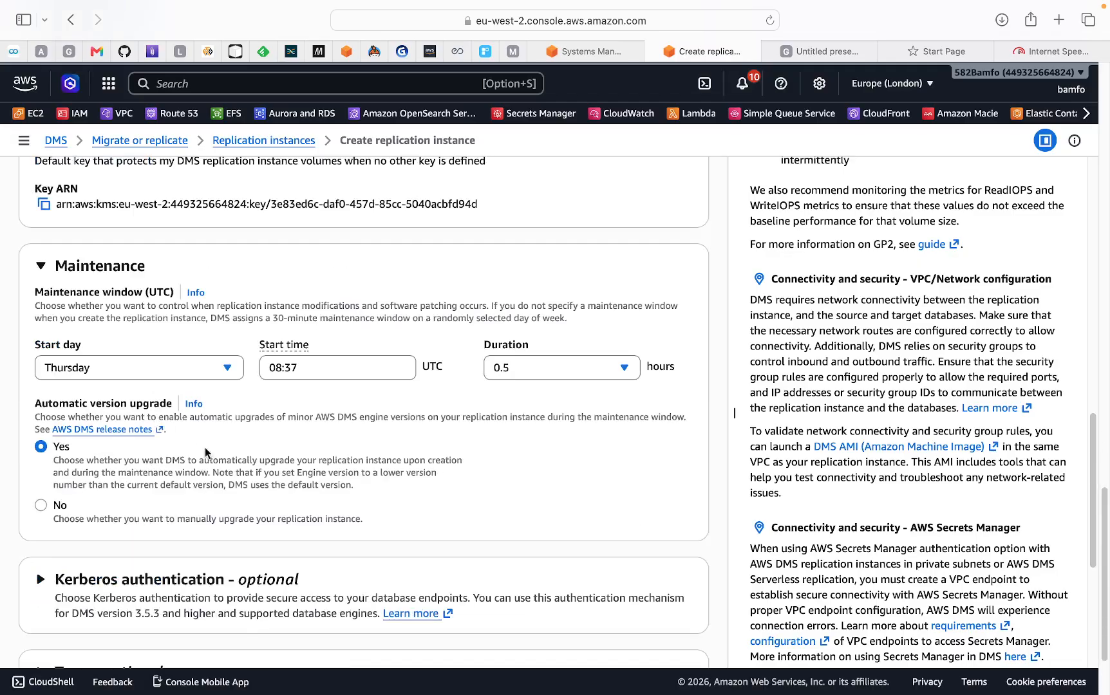
scroll(177, 443, down, 1)
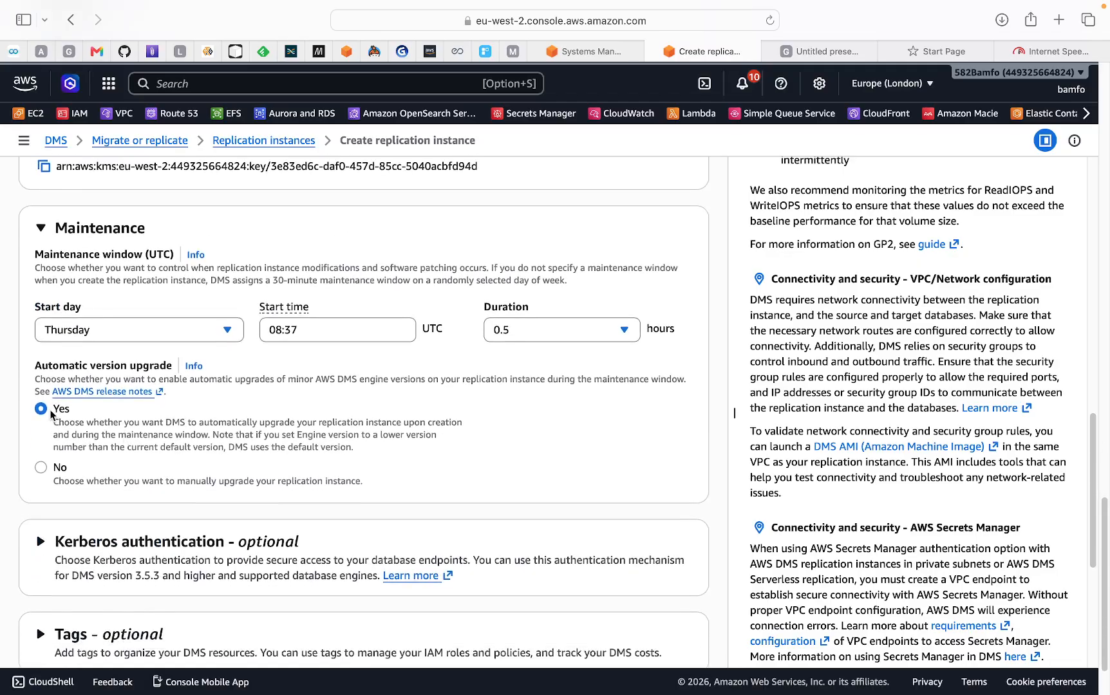
scroll(141, 425, down, 1)
scroll(141, 425, down, 1)
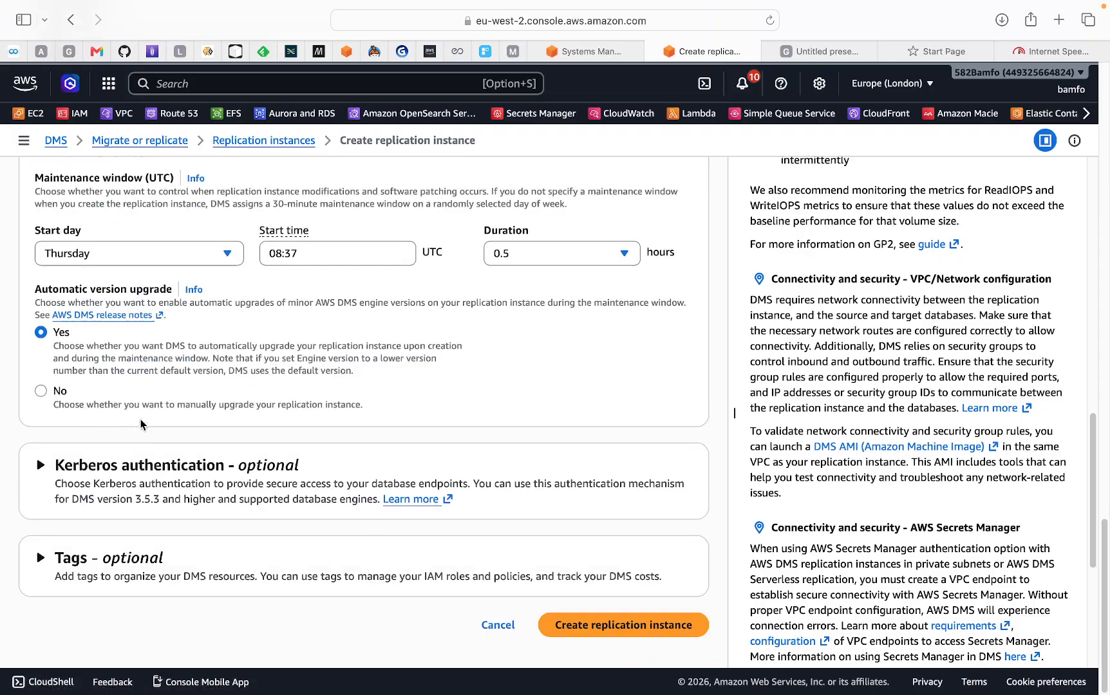
- Review the full configuration from the name to the maintenance settings and create the replication instance
scroll(316, 408, up, 20)
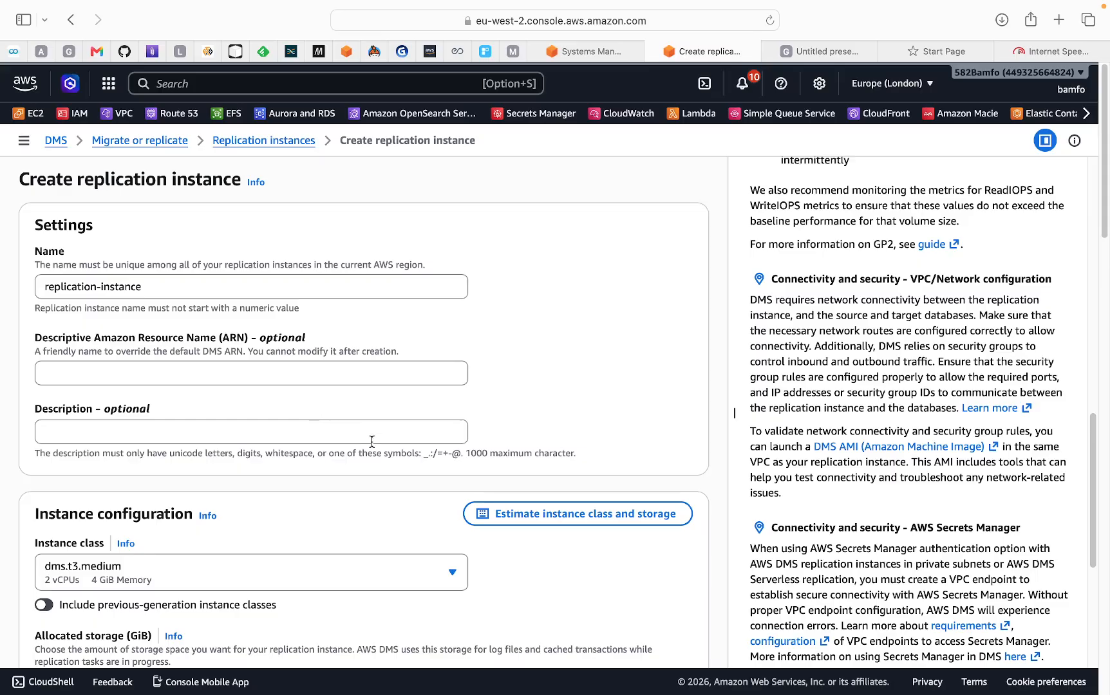
scroll(412, 489, down, 1)
scroll(474, 544, down, 10)
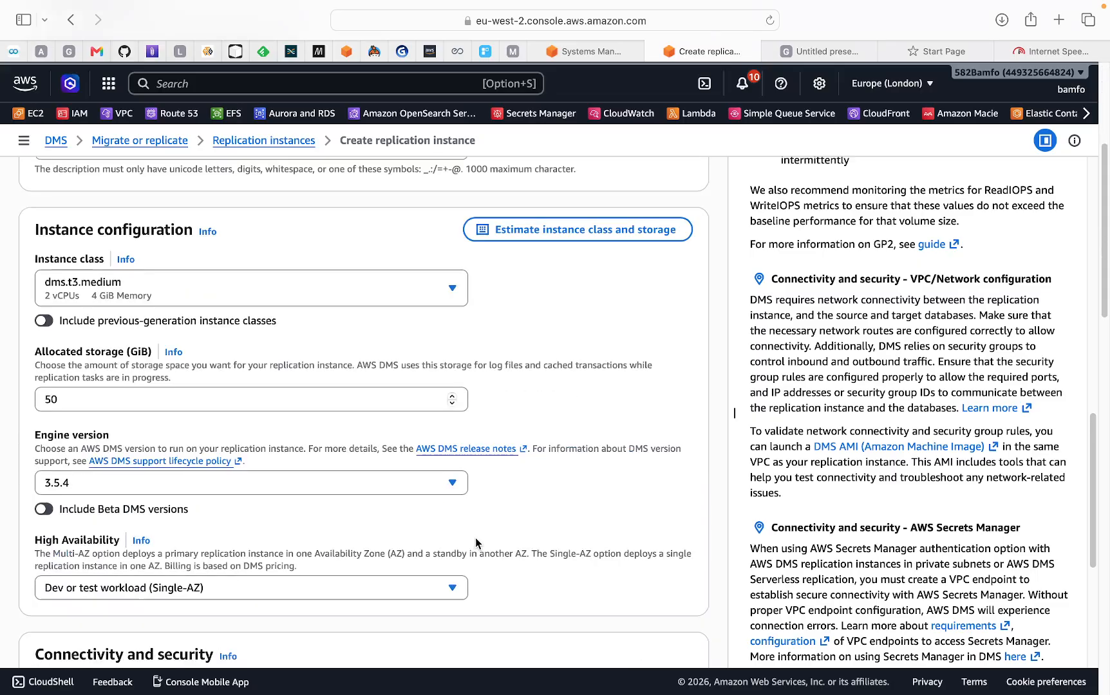
scroll(479, 543, down, 20)
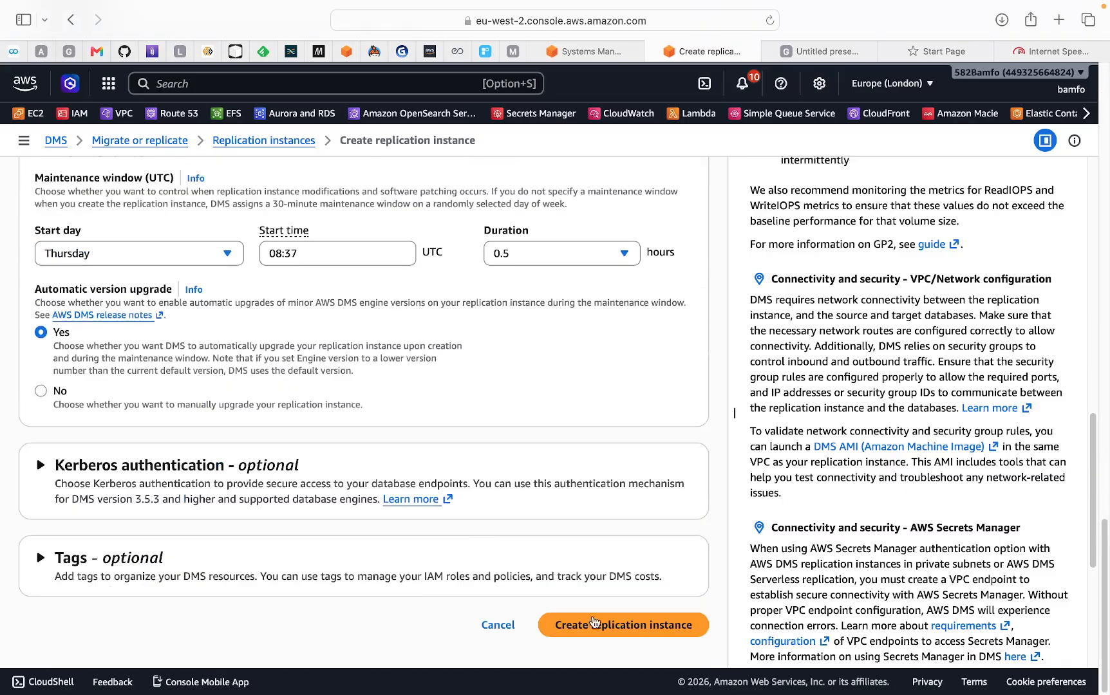
click(614, 631)
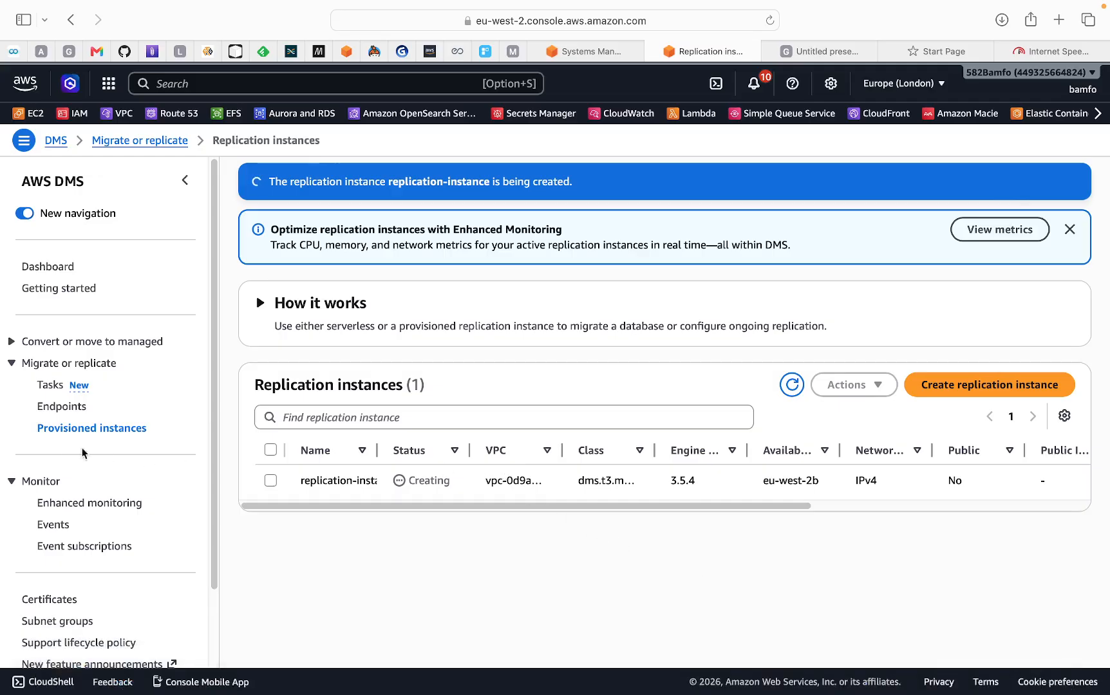
- Start a new source endpoint in DMS and base it on the RDS DB instance simple-instance-1
click(59, 414)
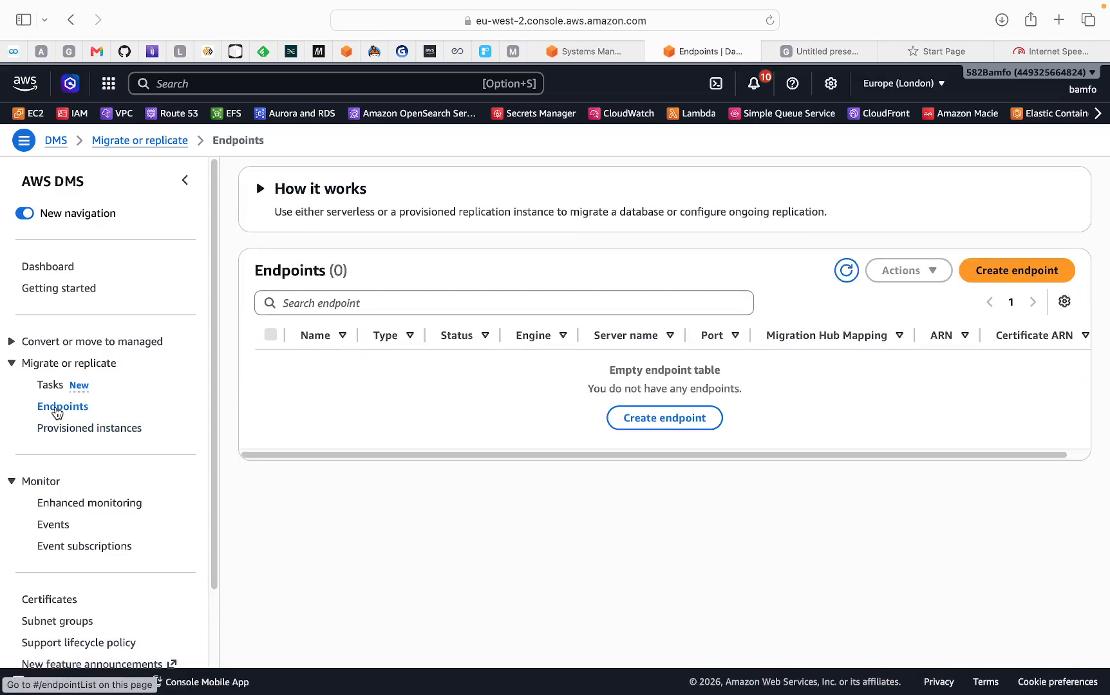
click(651, 419)
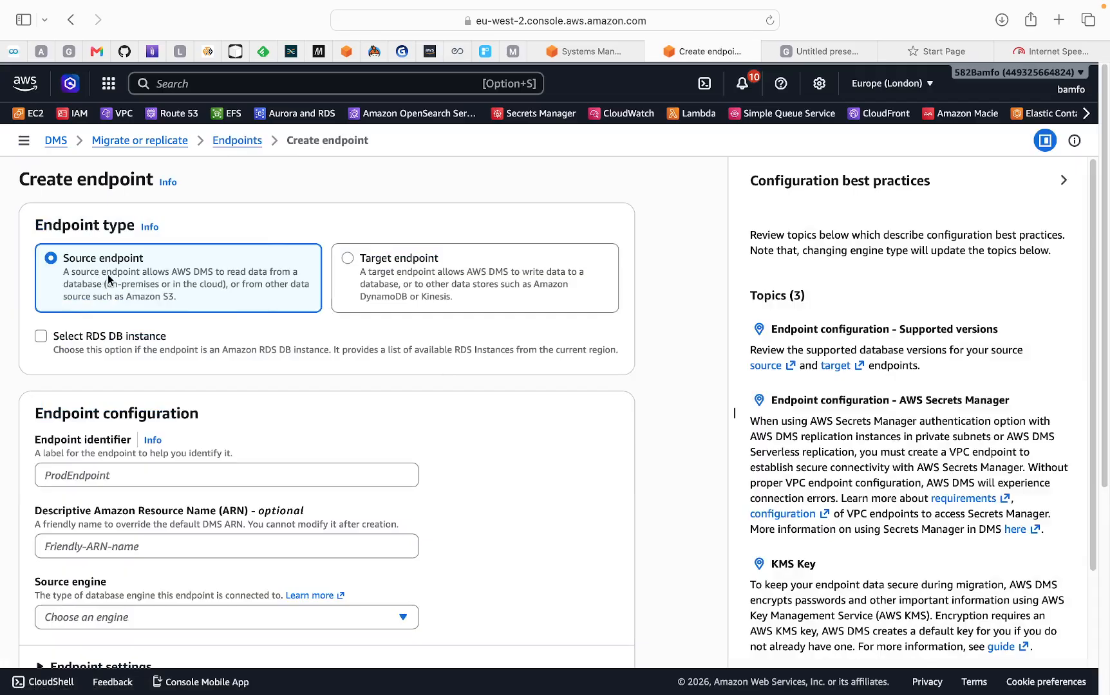
click(40, 337)
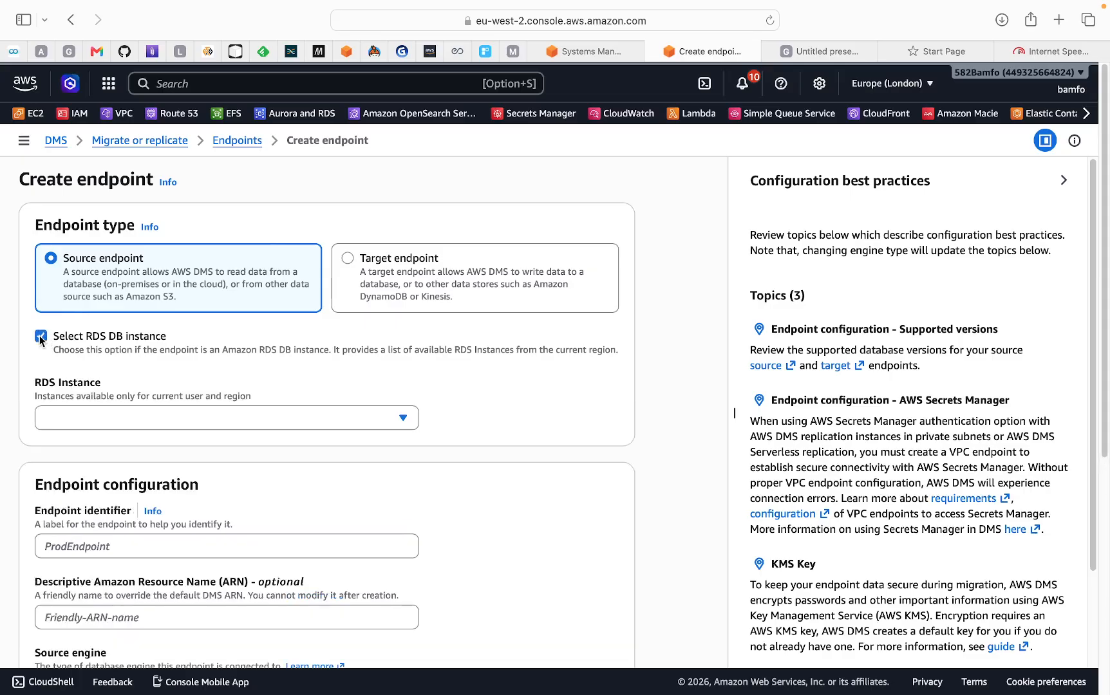
click(100, 419)
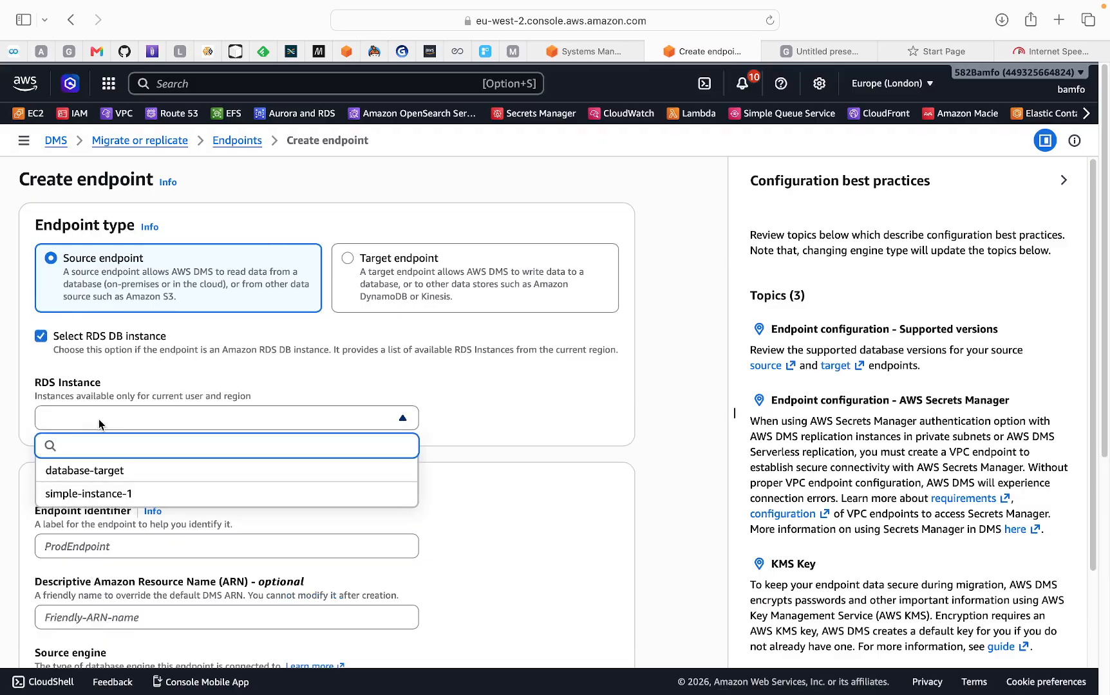
click(90, 494)
- Set the source endpoint's database access to manually provided access information instead of AWS Secrets Manager
scroll(196, 456, down, 3)
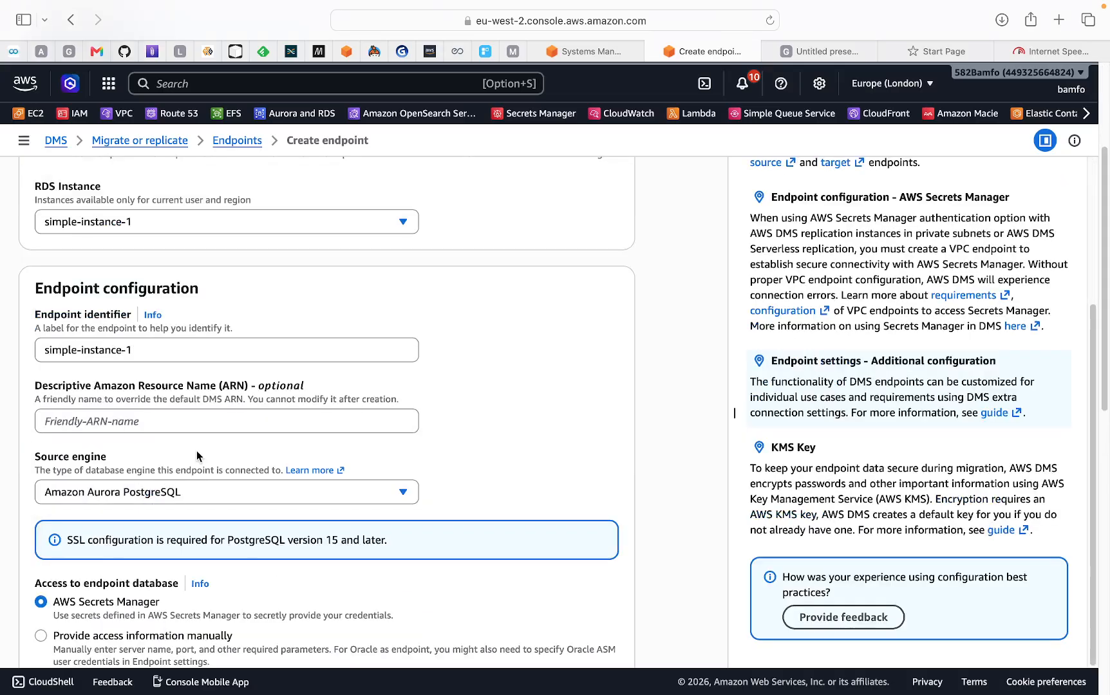
click(113, 422)
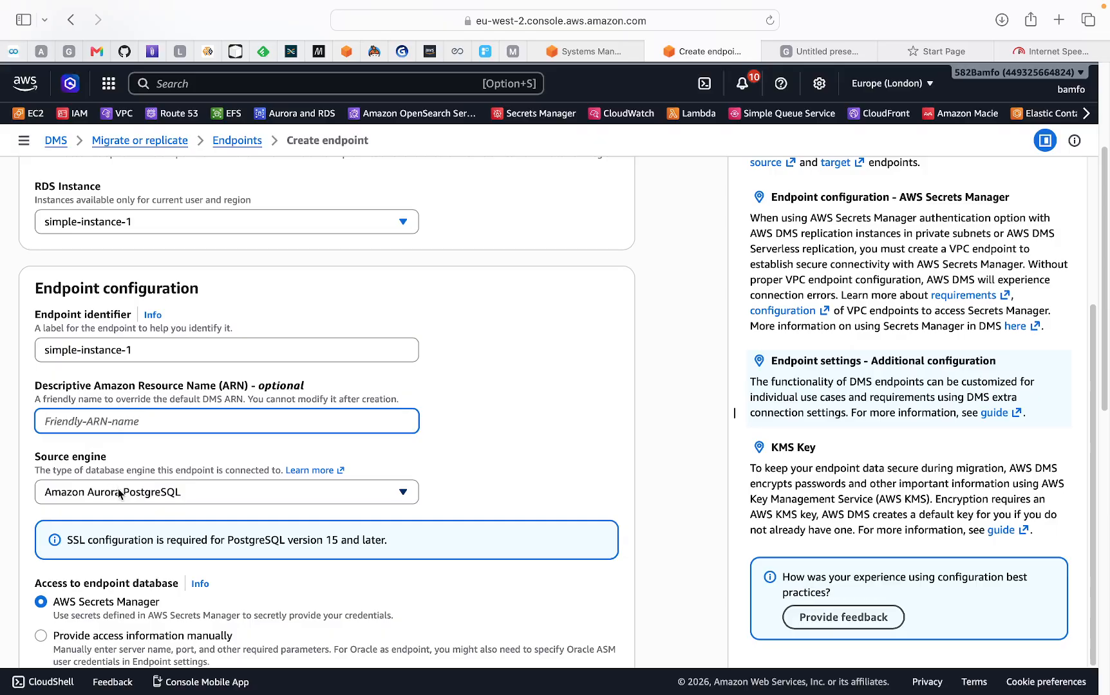
scroll(151, 476, down, 2)
scroll(154, 470, down, 3)
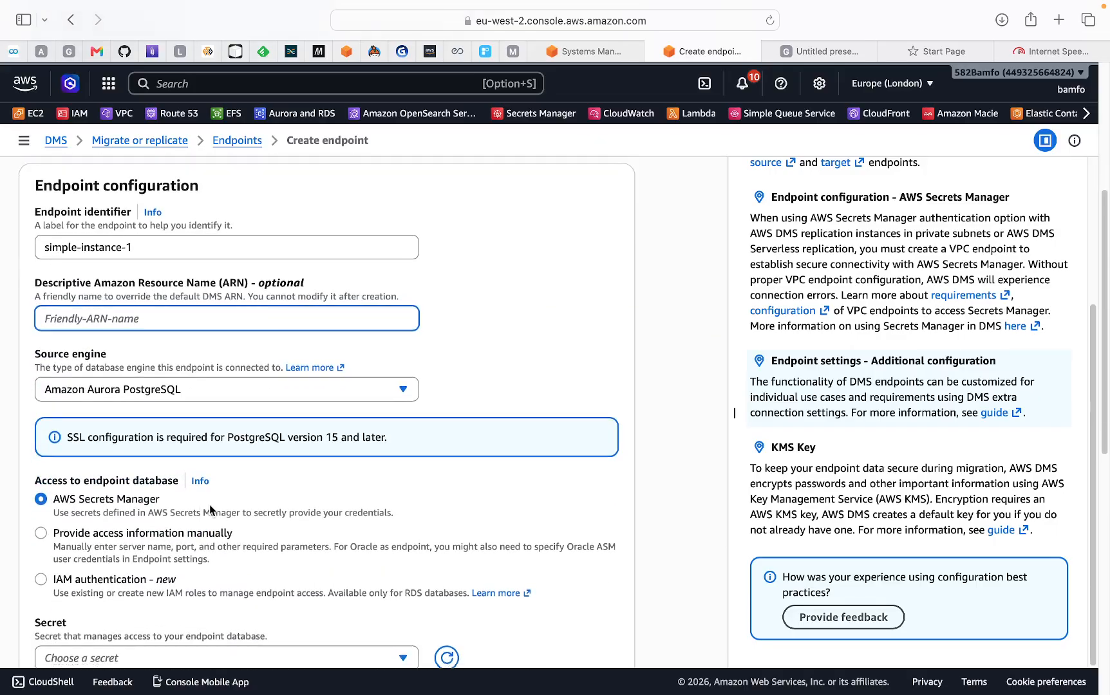
scroll(225, 496, down, 2)
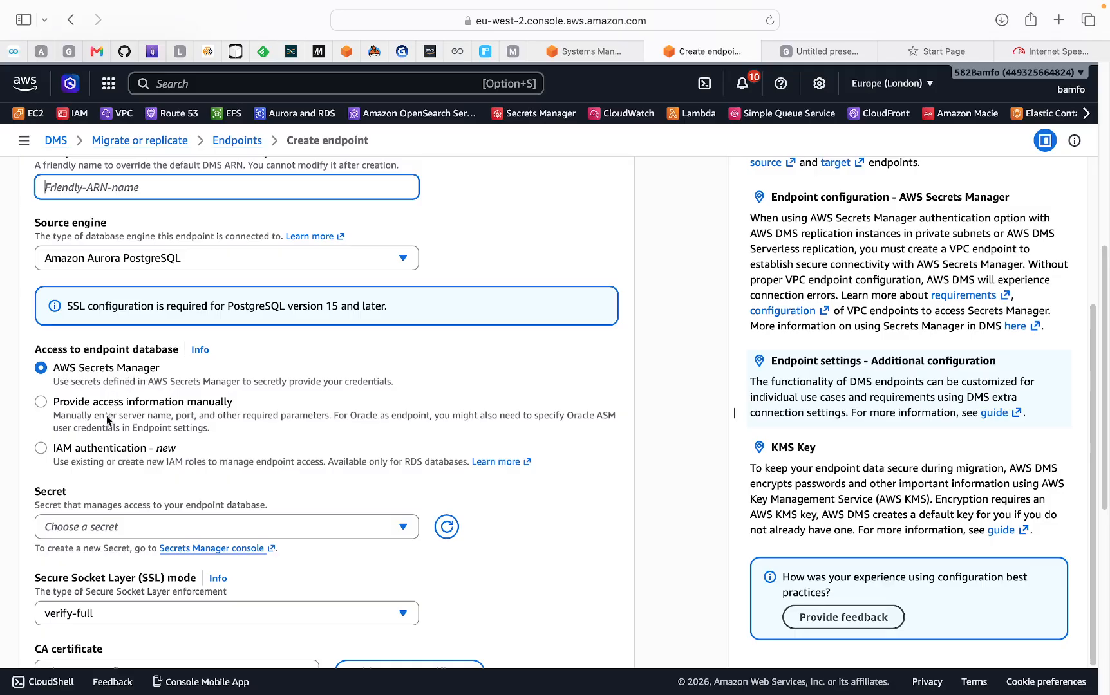
click(42, 404)
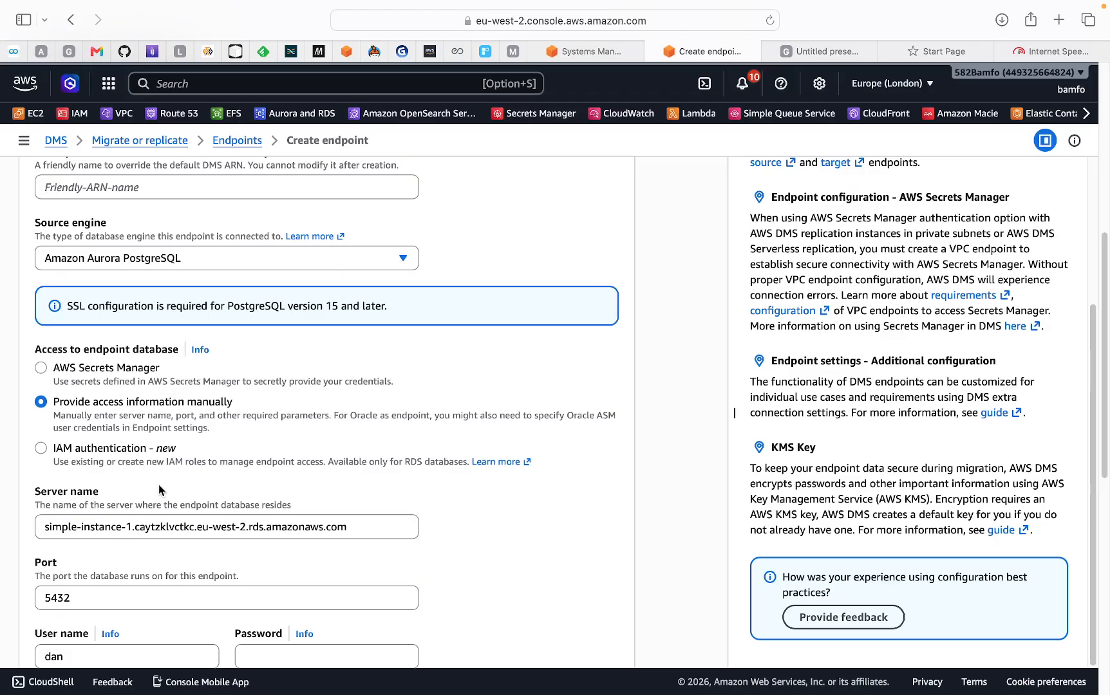
- Enter the database user's password in the source endpoint's access information
scroll(161, 491, down, 2)
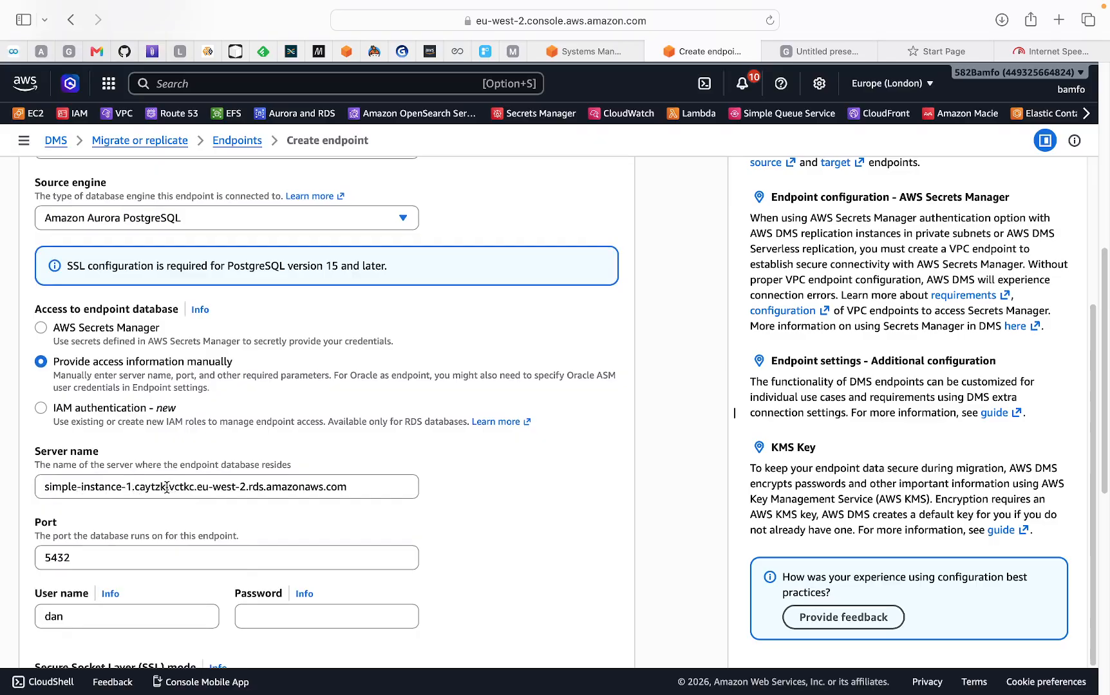
scroll(123, 492, down, 4)
scroll(170, 479, down, 1)
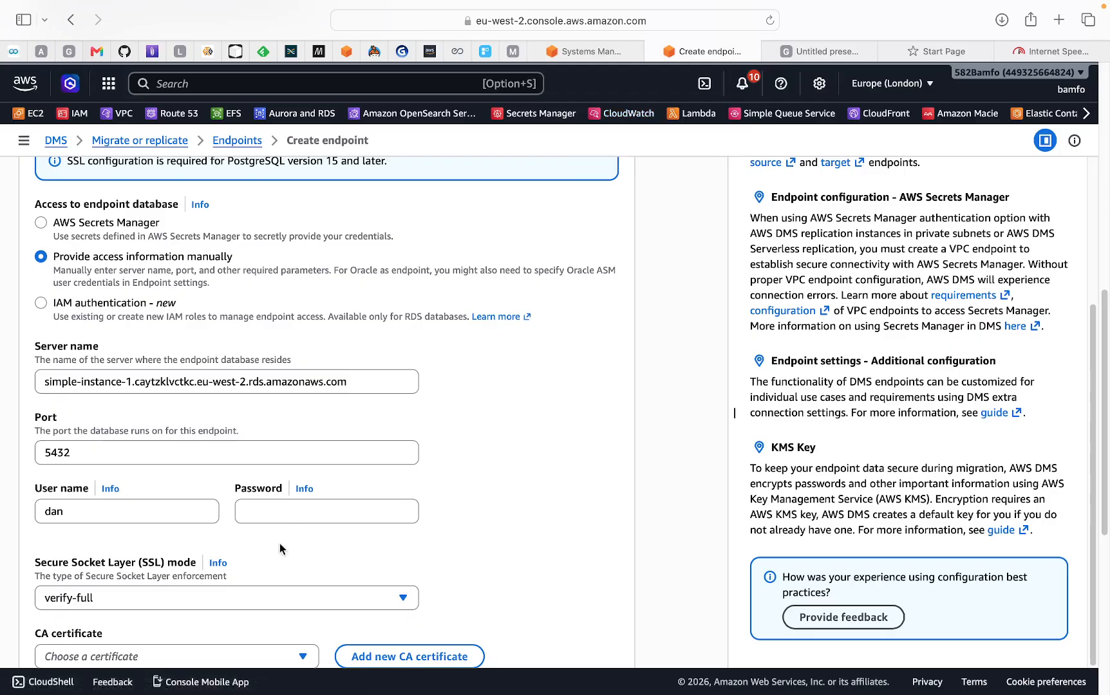
click(256, 516)
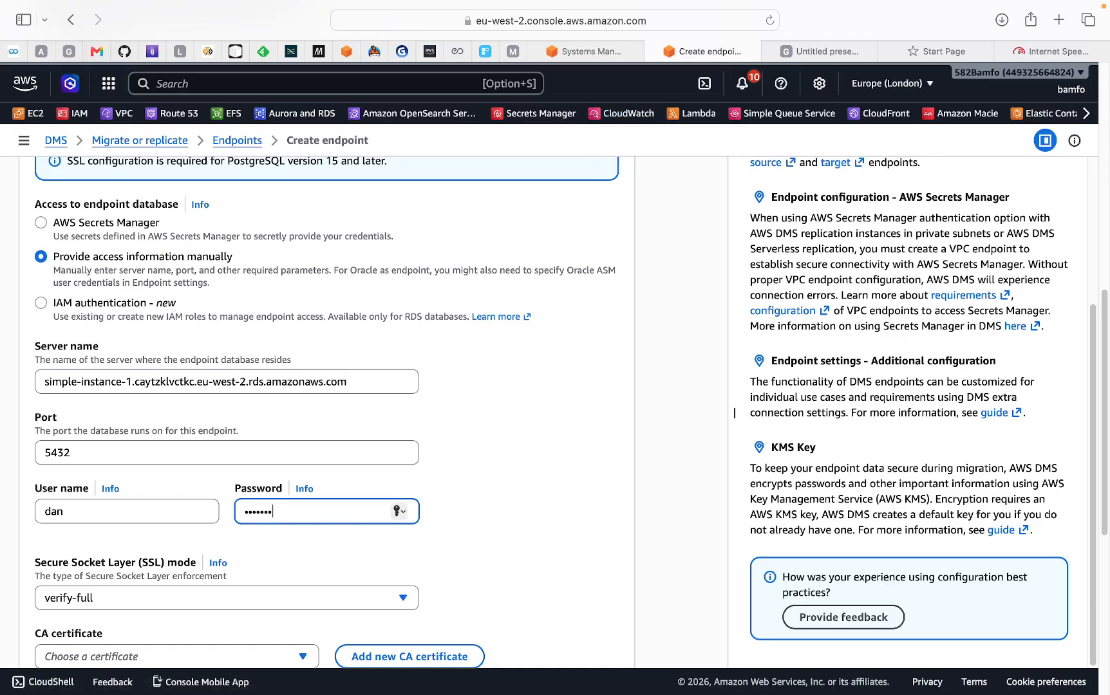
- Set the source endpoint's Secure Socket Layer (SSL) mode to require
scroll(232, 547, down, 1)
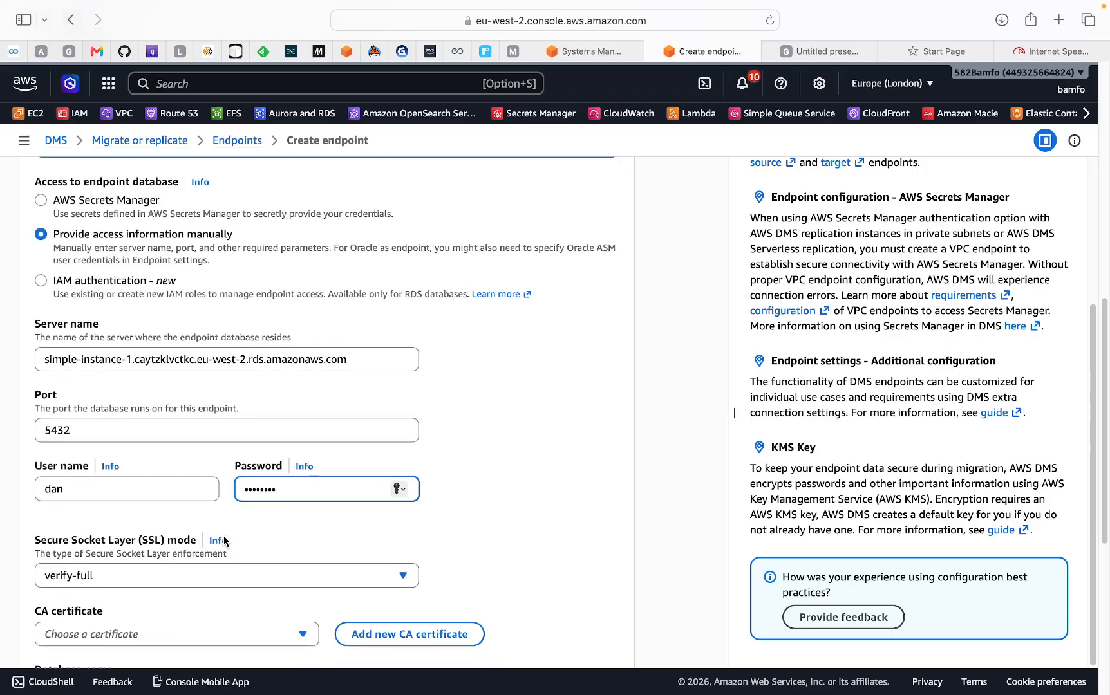
click(122, 576)
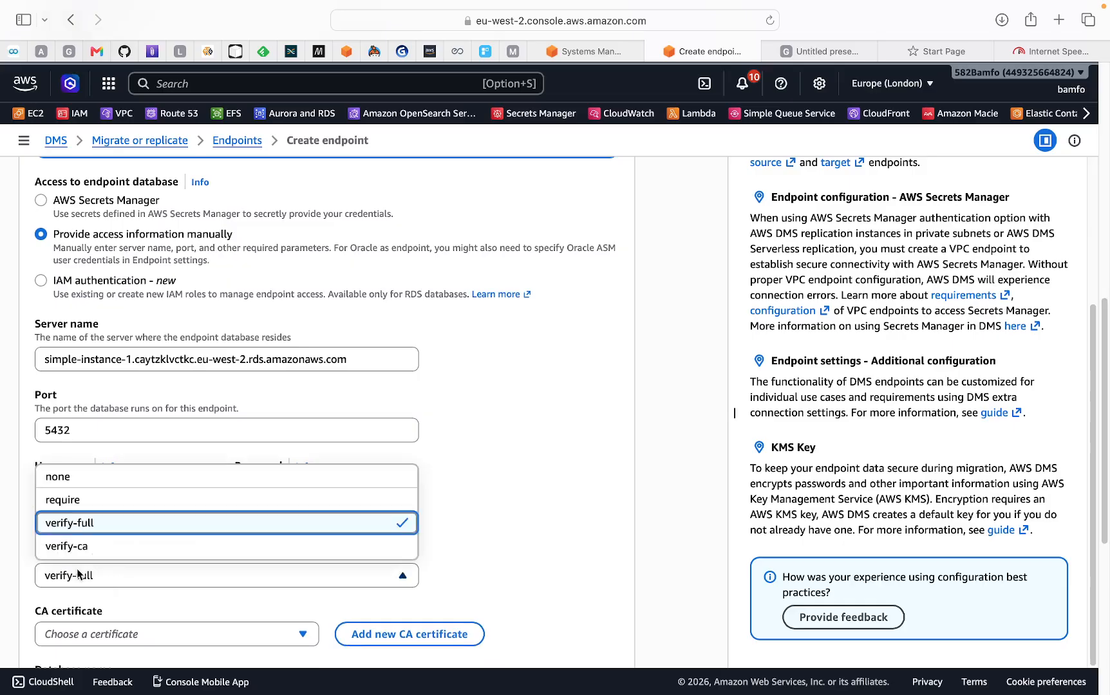
click(84, 501)
scroll(84, 506, down, 1)
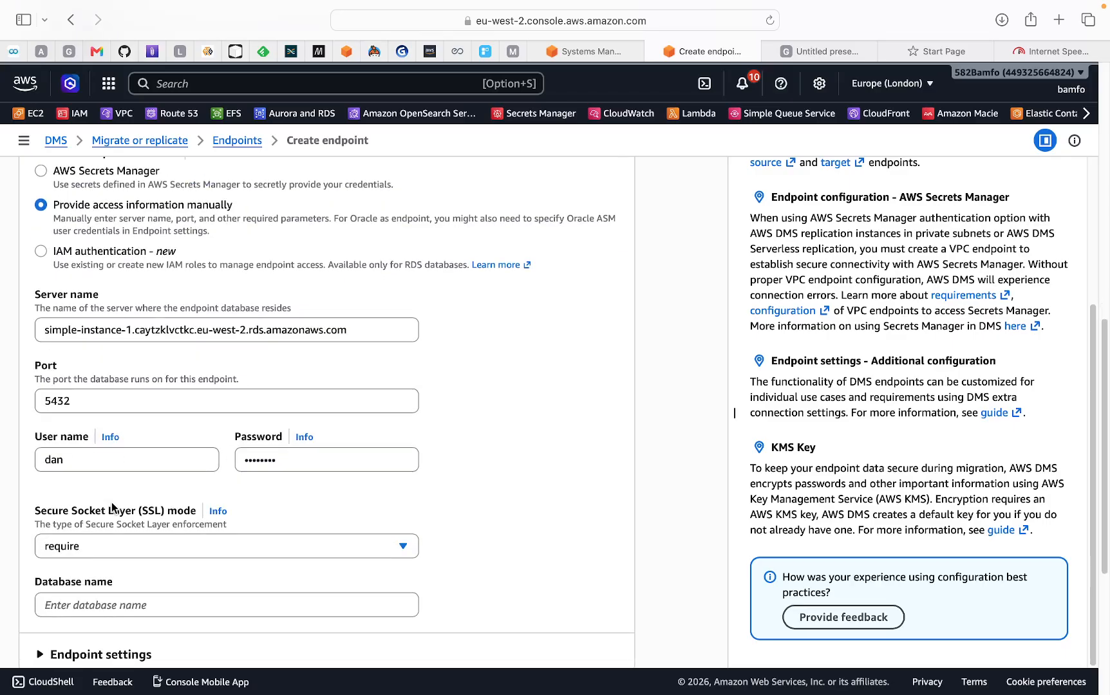
click(99, 547)
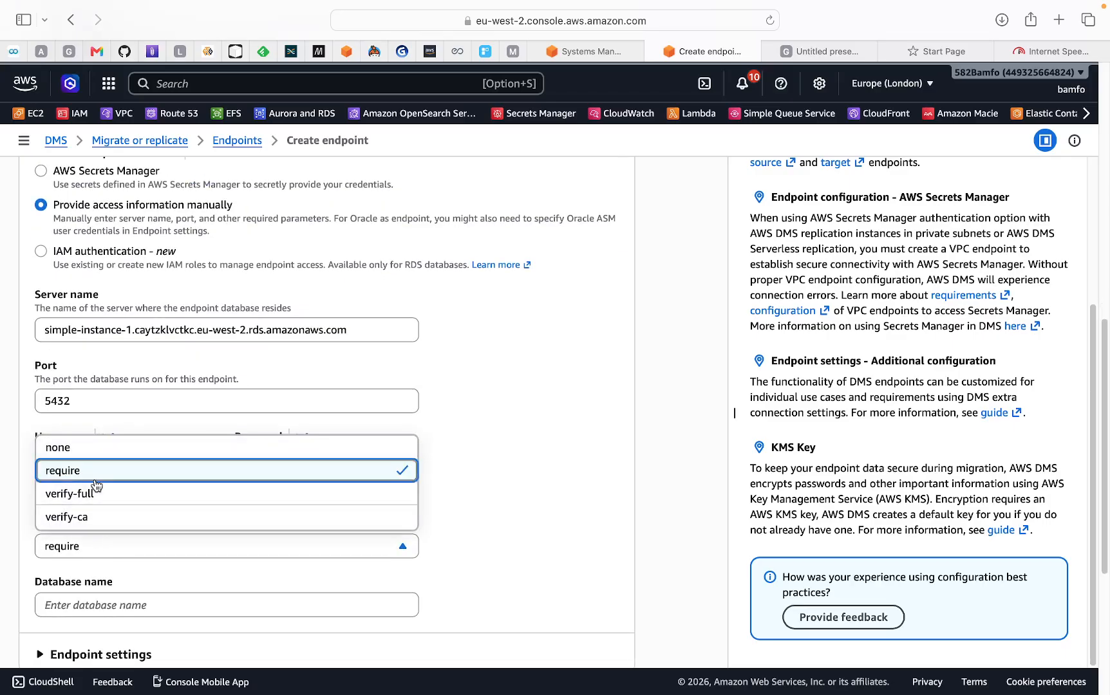
click(242, 529)
- Look up the dbname value in the psql connection snippet of the simple cluster in Aurora and RDS
scroll(243, 527, down, 4)
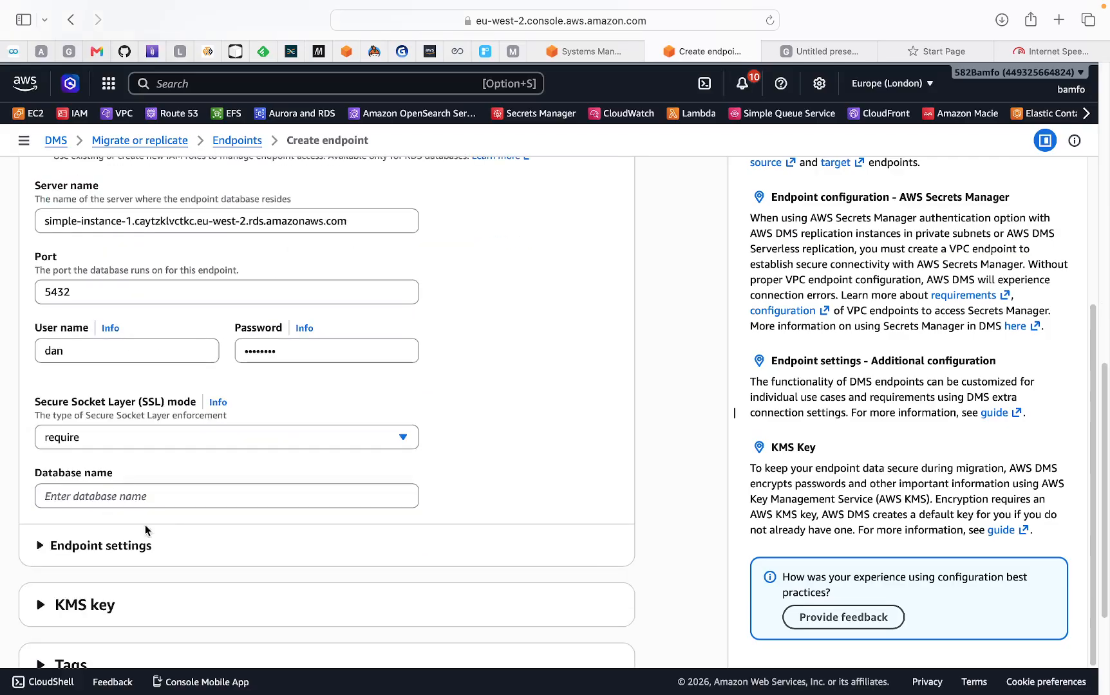
click(76, 497)
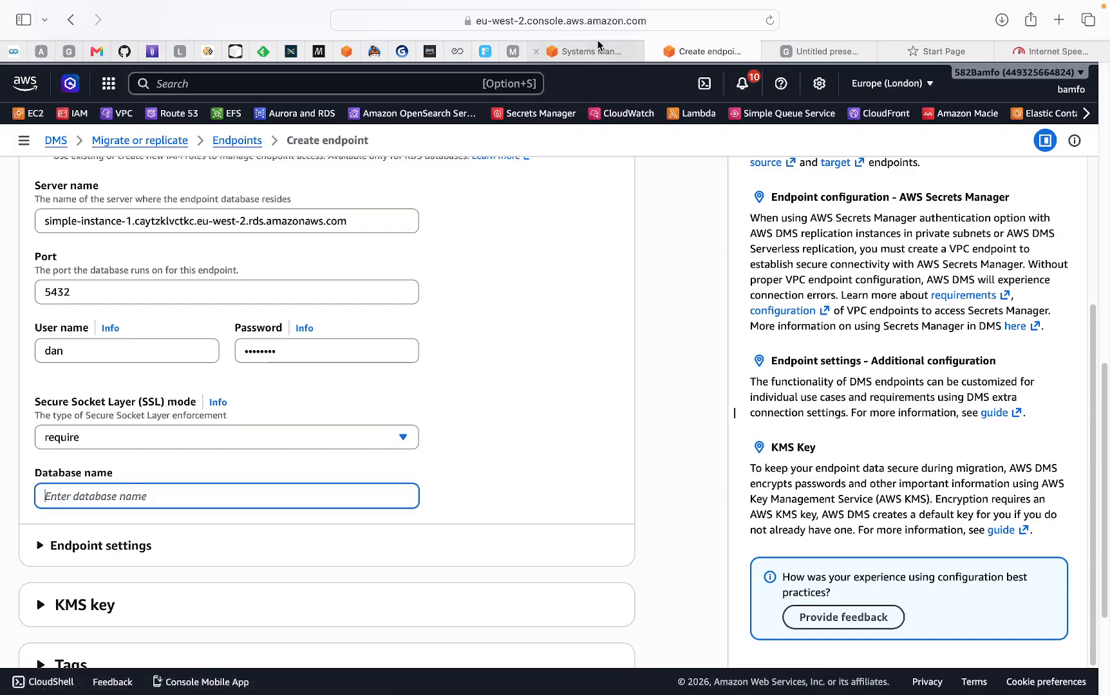
click(348, 52)
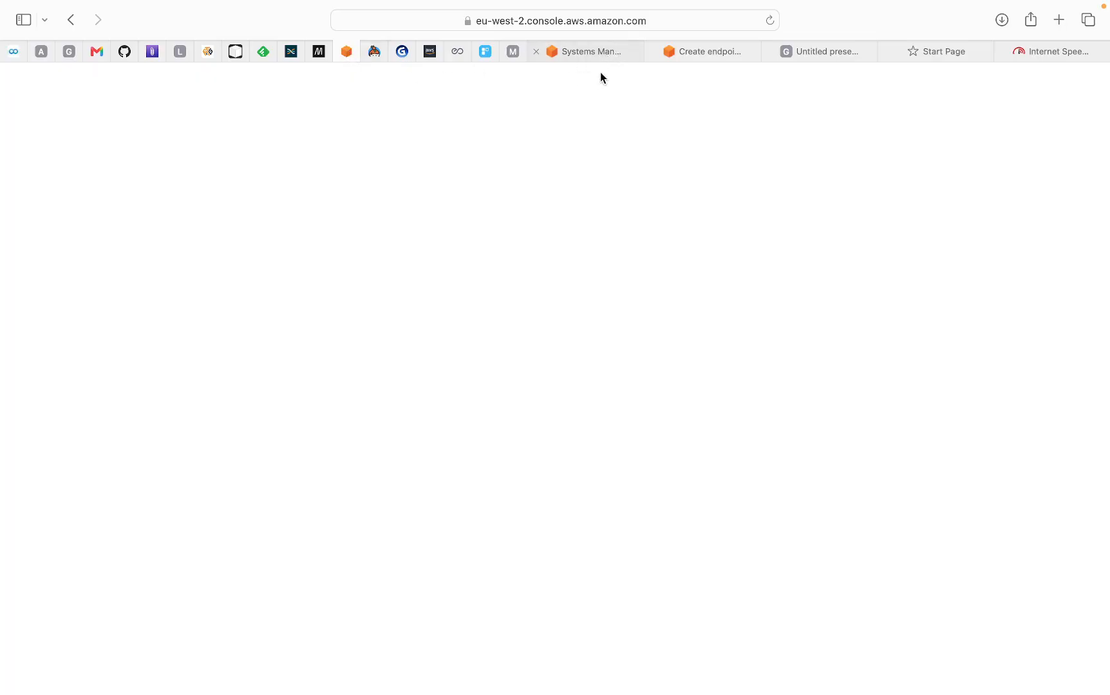
click(702, 53)
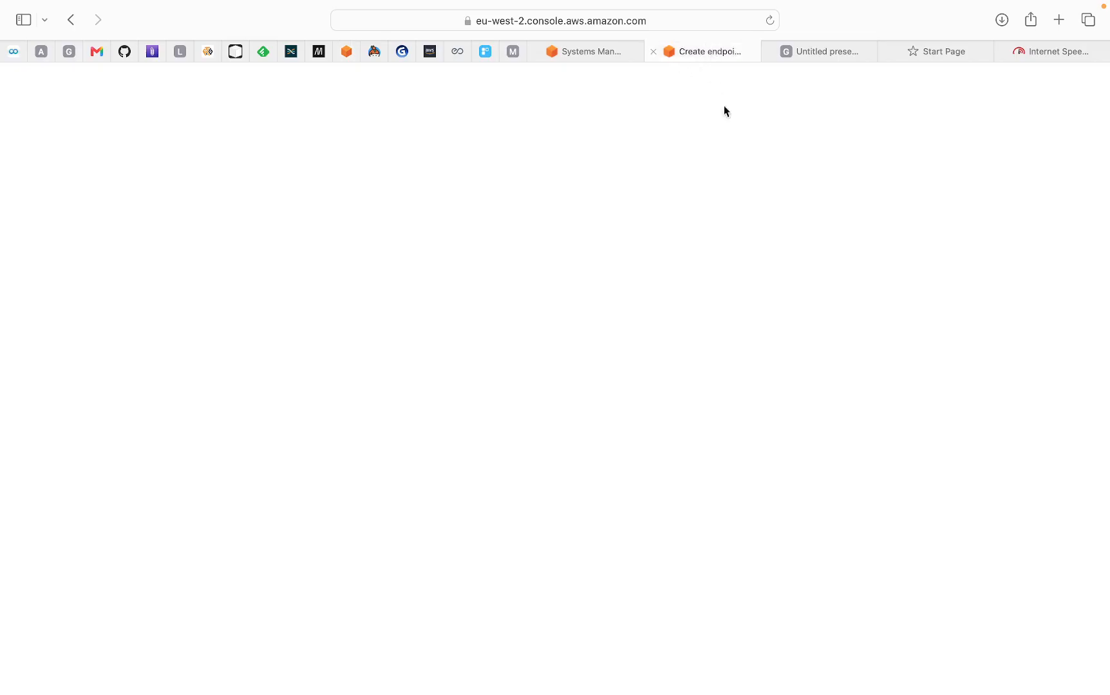
mouse_move(732, 693)
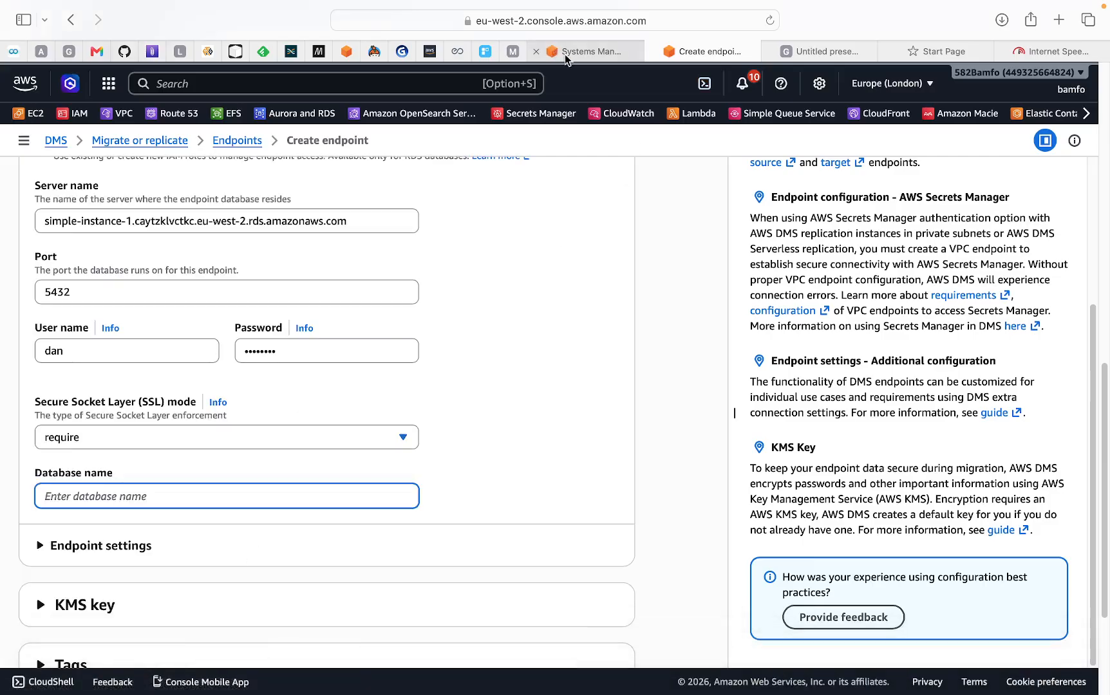
click(347, 54)
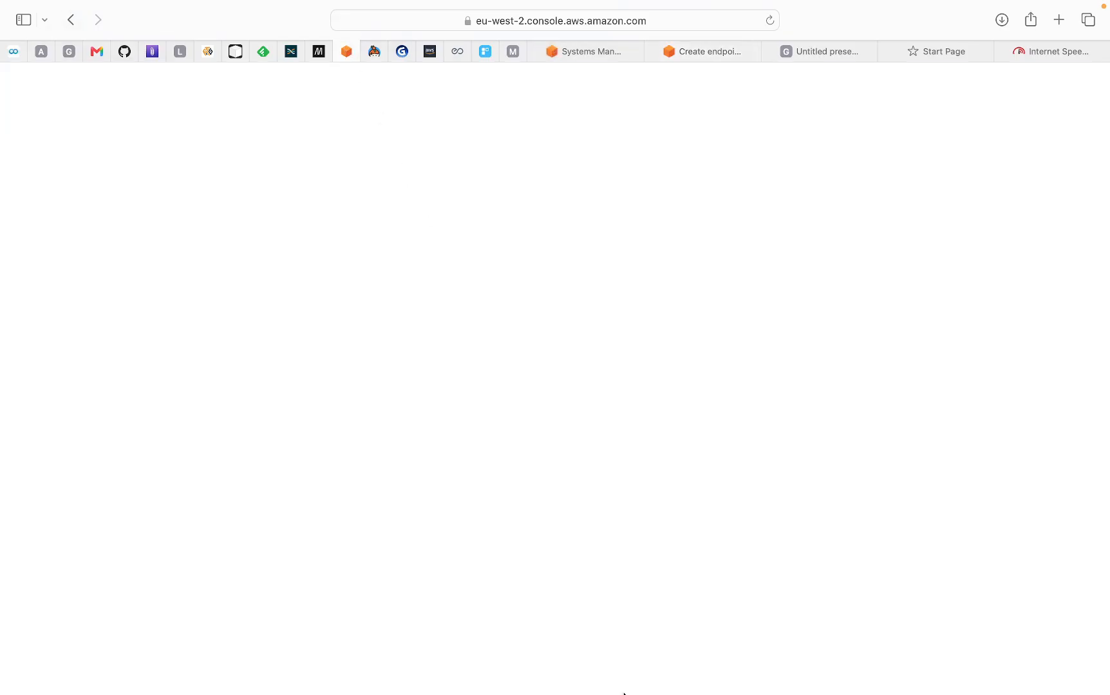
mouse_move(623, 693)
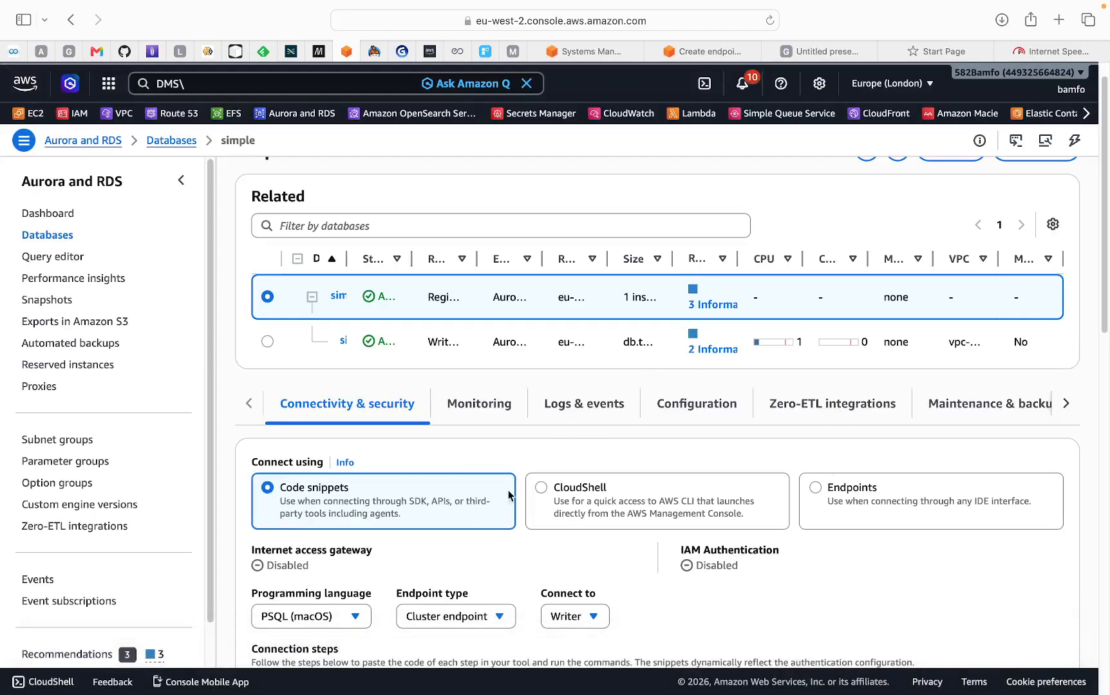
scroll(641, 443, down, 5)
scroll(641, 442, down, 3)
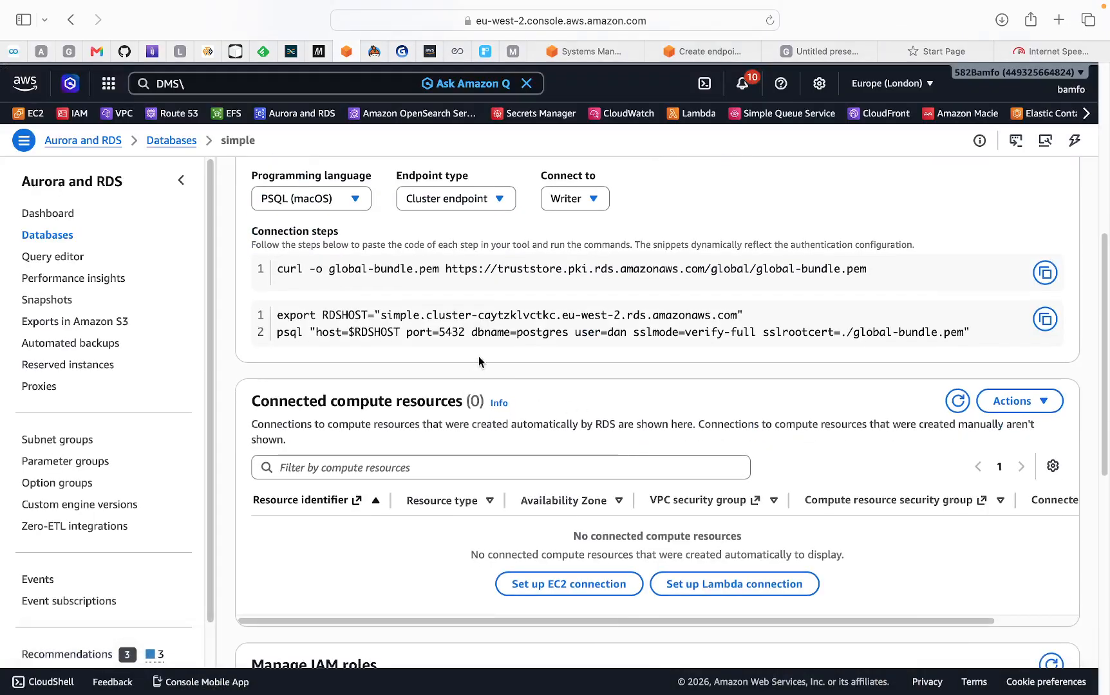
scroll(475, 330, up, 1)
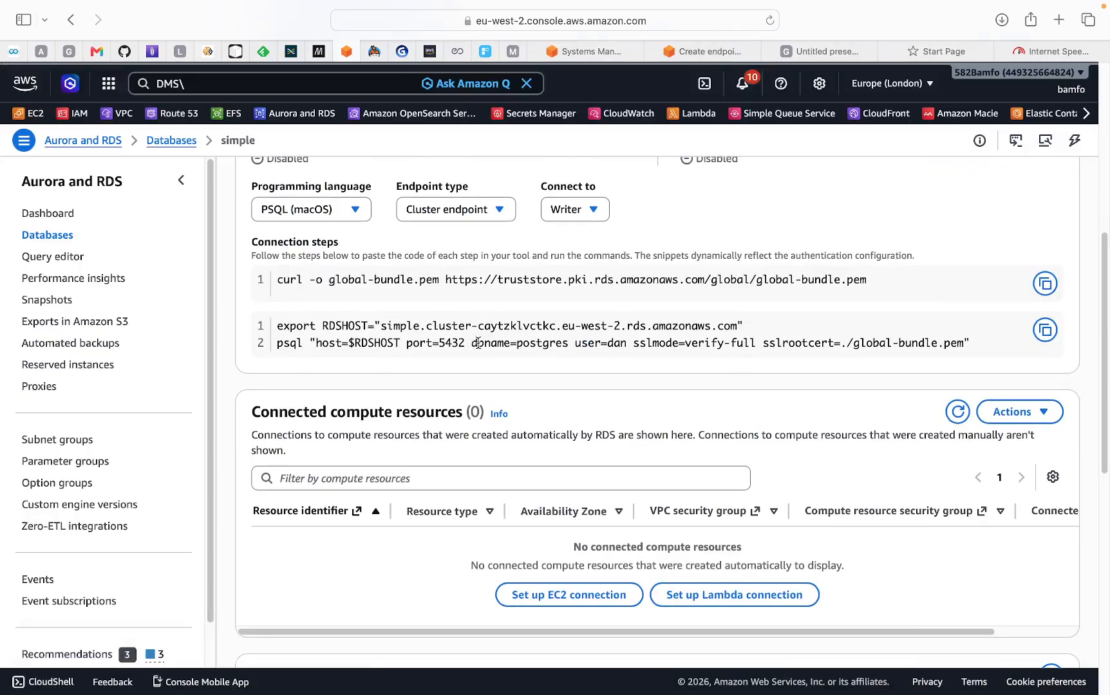
drag(472, 341, 517, 345)
click(567, 343)
right_click(530, 350)
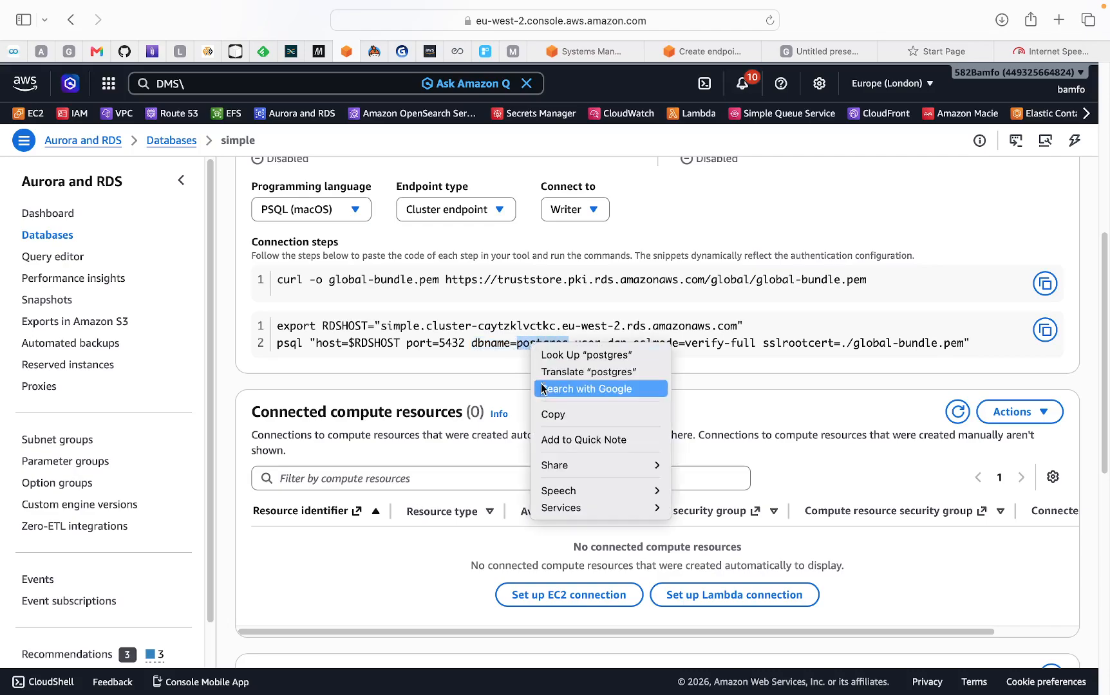
- Return to the endpoint creation form and enter postgres as the source endpoint's database name
click(717, 51)
mouse_move(913, 694)
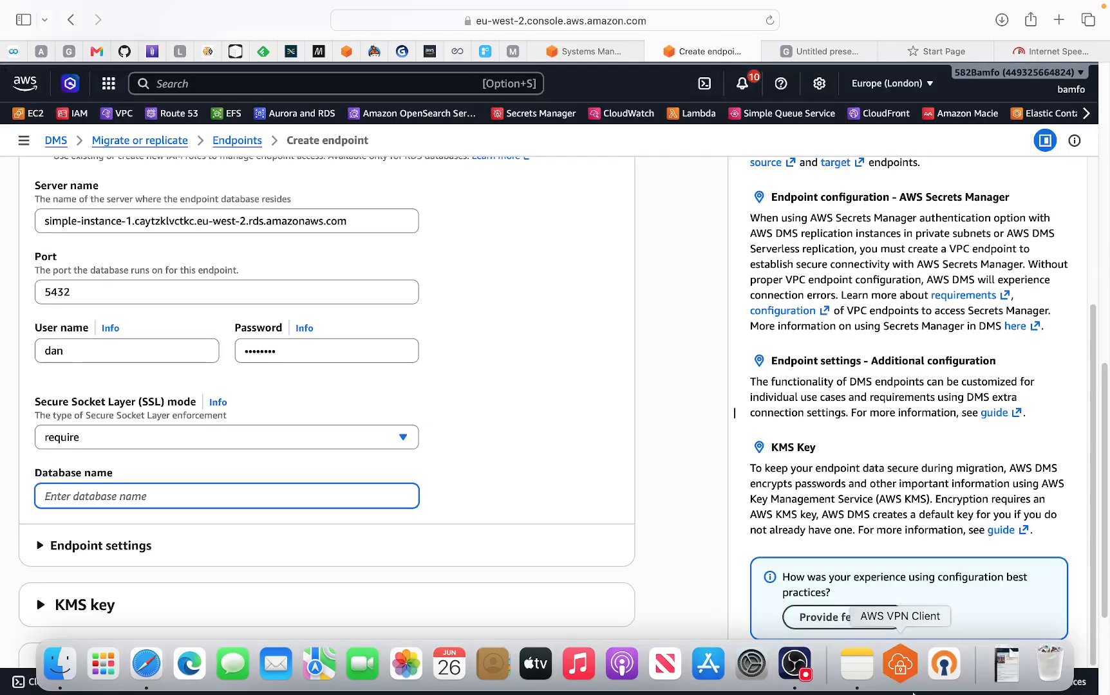
click(97, 498)
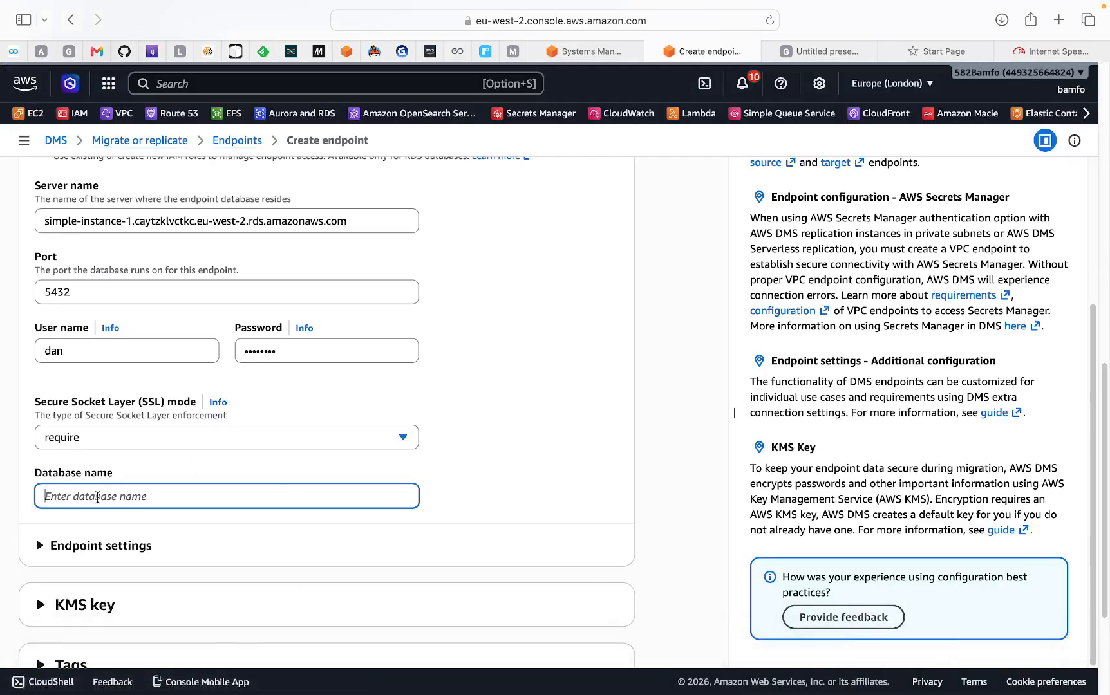
text(postgres)
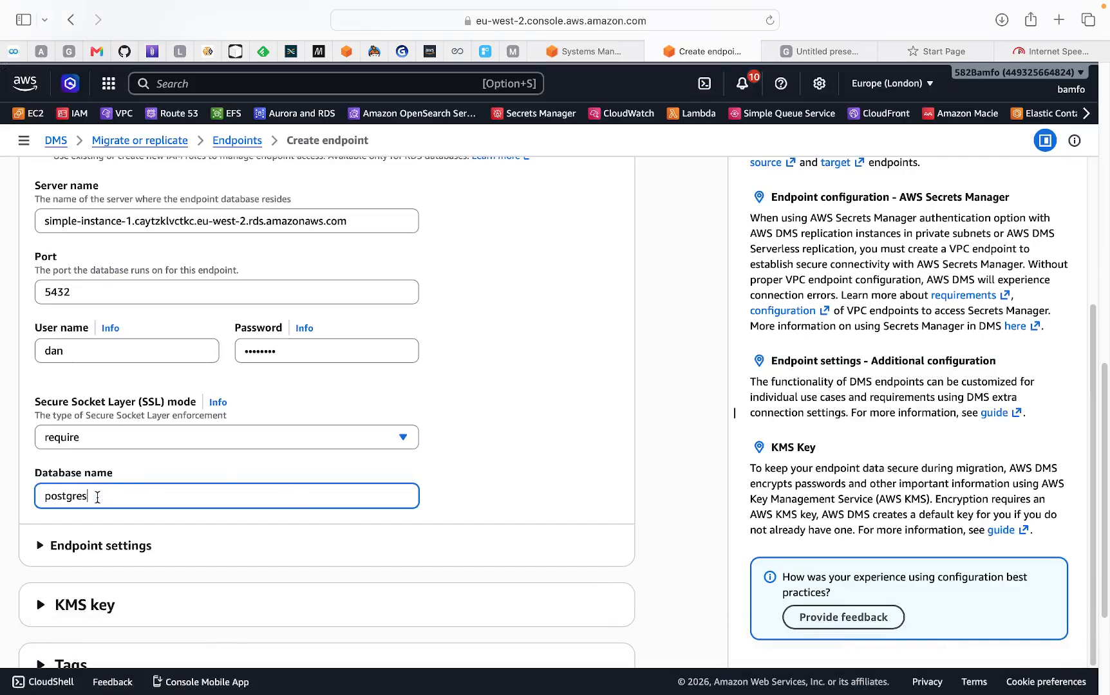
- Expand the additional endpoint settings of the source endpoint
scroll(211, 429, down, 3)
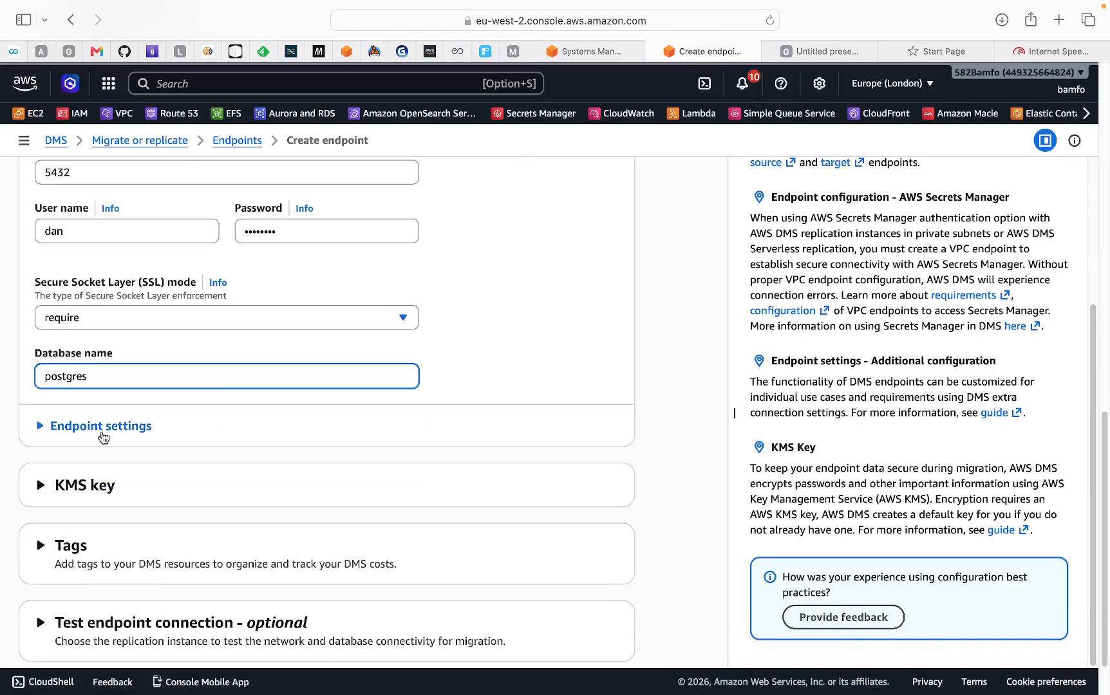
click(35, 426)
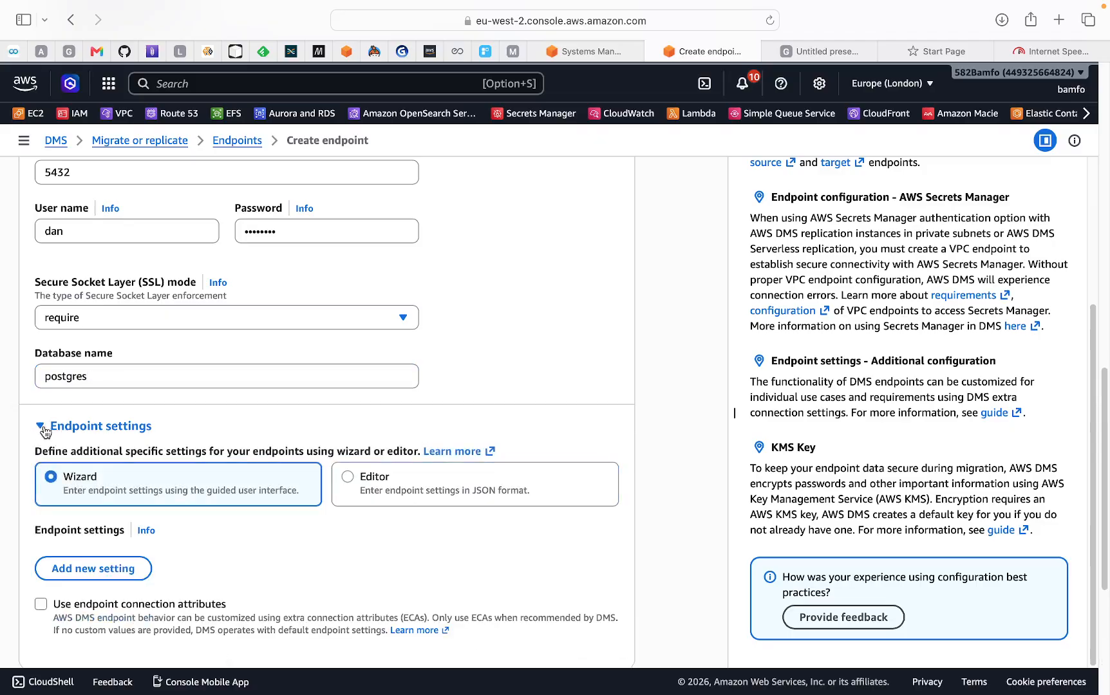
scroll(185, 475, down, 1)
scroll(183, 473, down, 2)
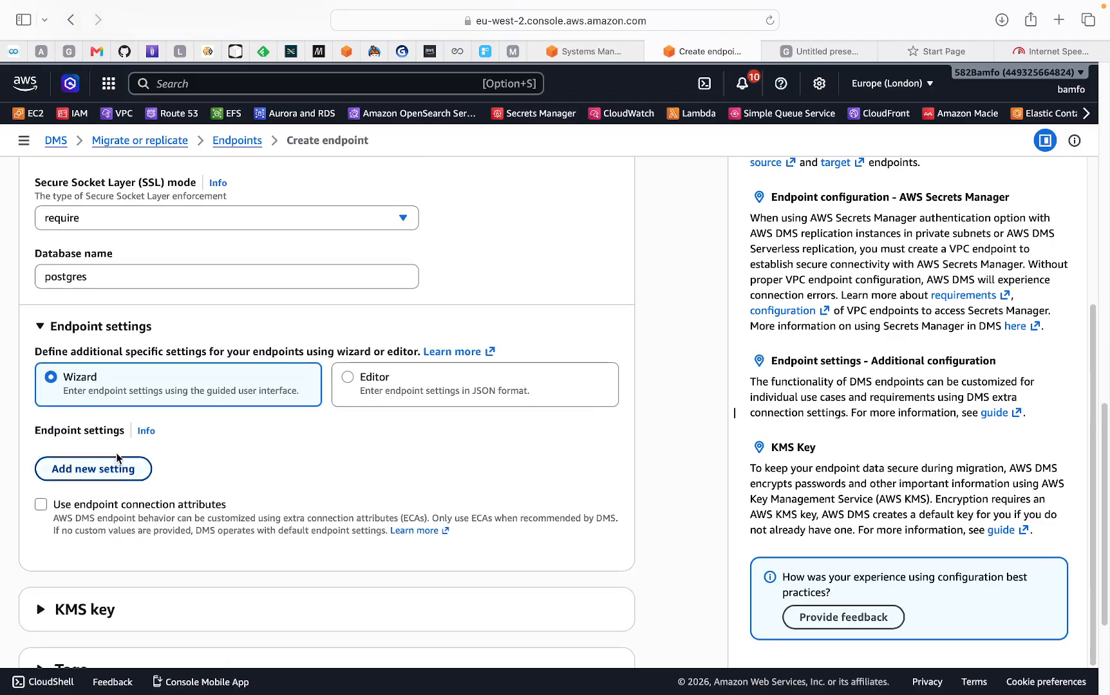
click(58, 476)
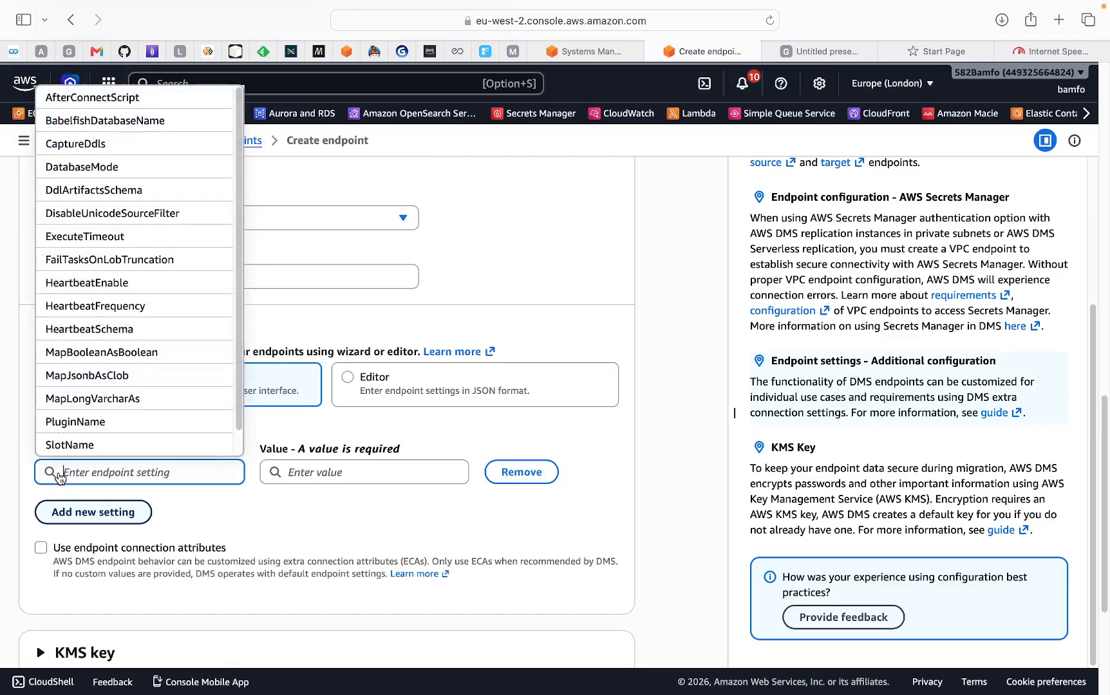
click(212, 486)
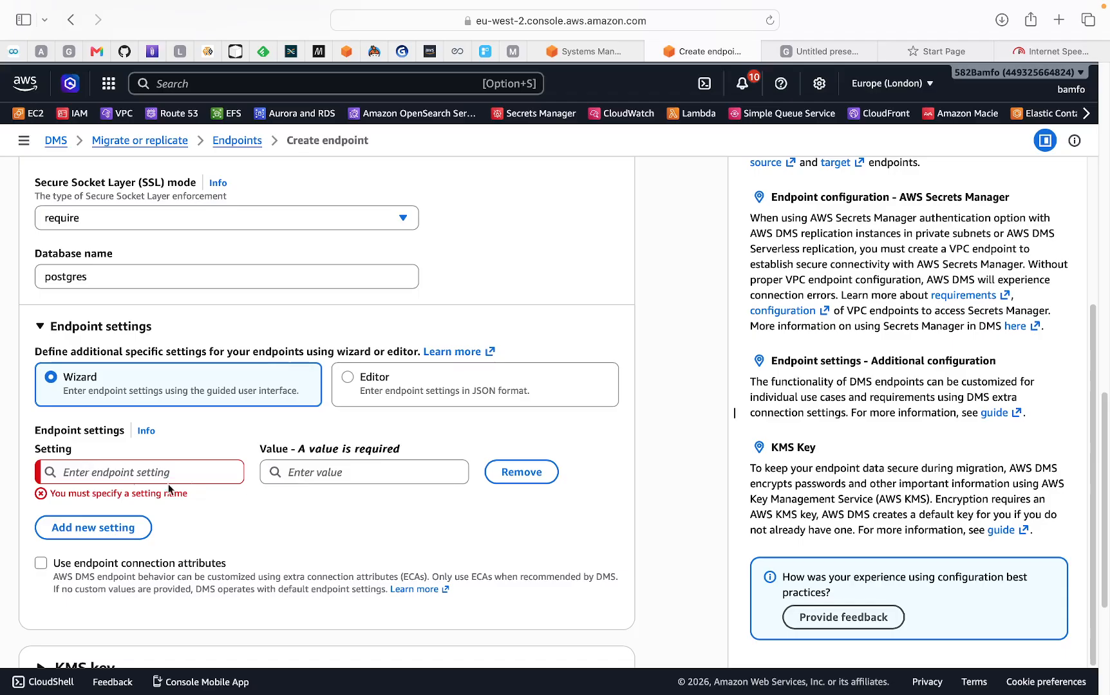
click(520, 481)
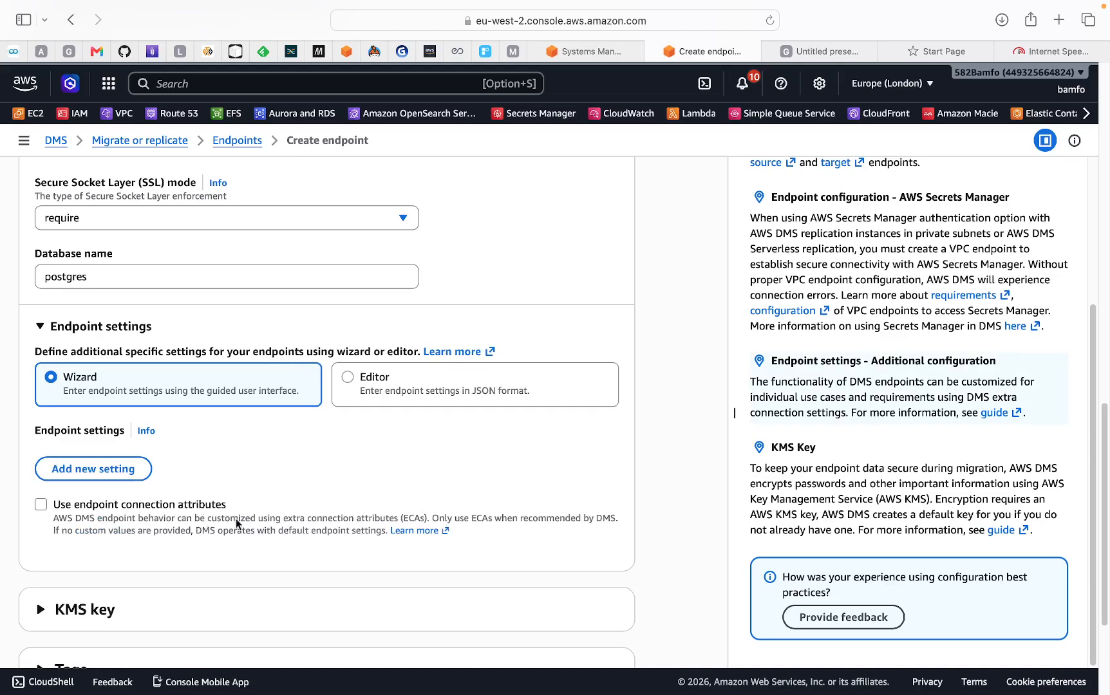
- Expand the optional endpoint connection test section of the source endpoint form
scroll(216, 492, down, 5)
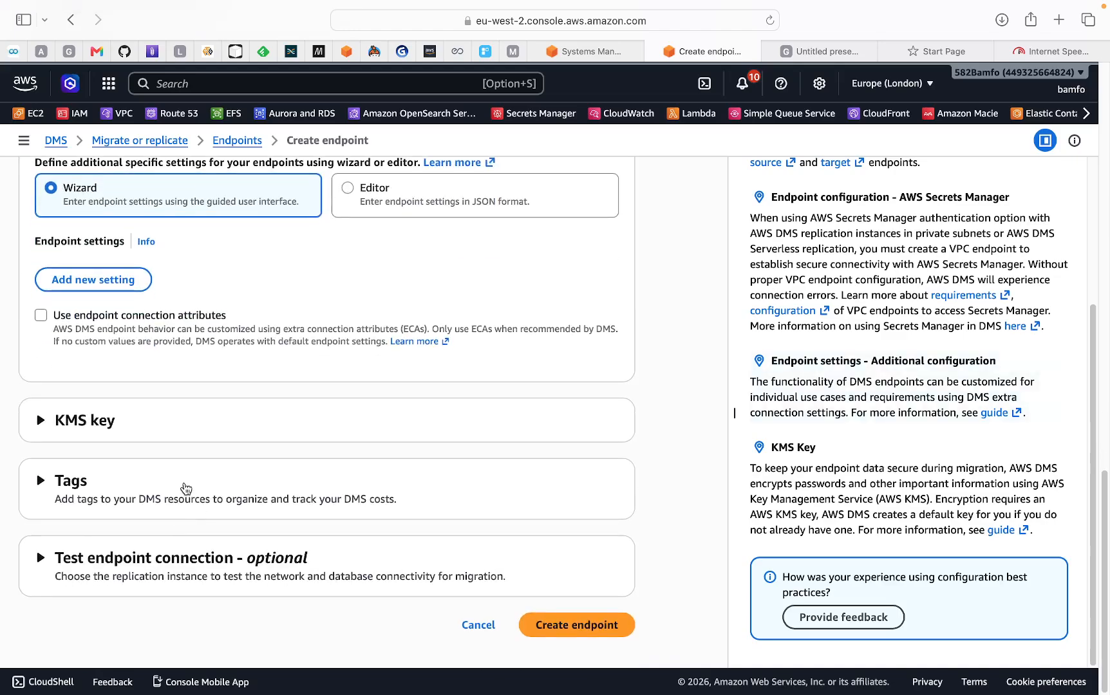
click(41, 558)
scroll(193, 554, down, 7)
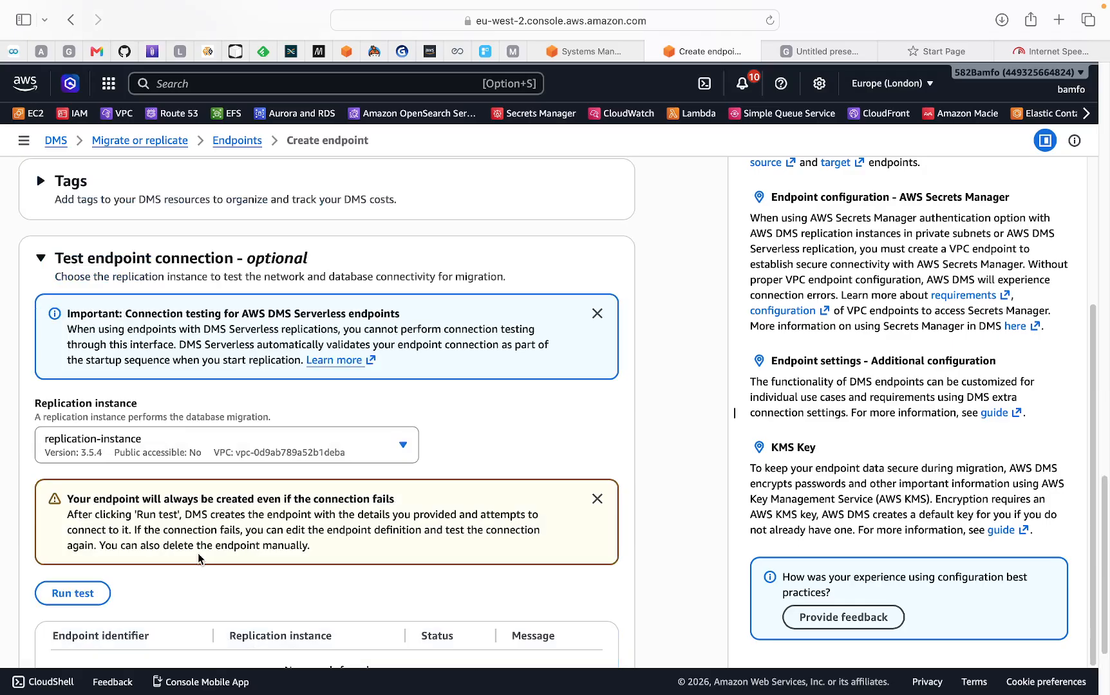
- Review the source endpoint's type, RDS instance, engine, access details, SSL mode, database name and connection test section
scroll(288, 508, up, 5)
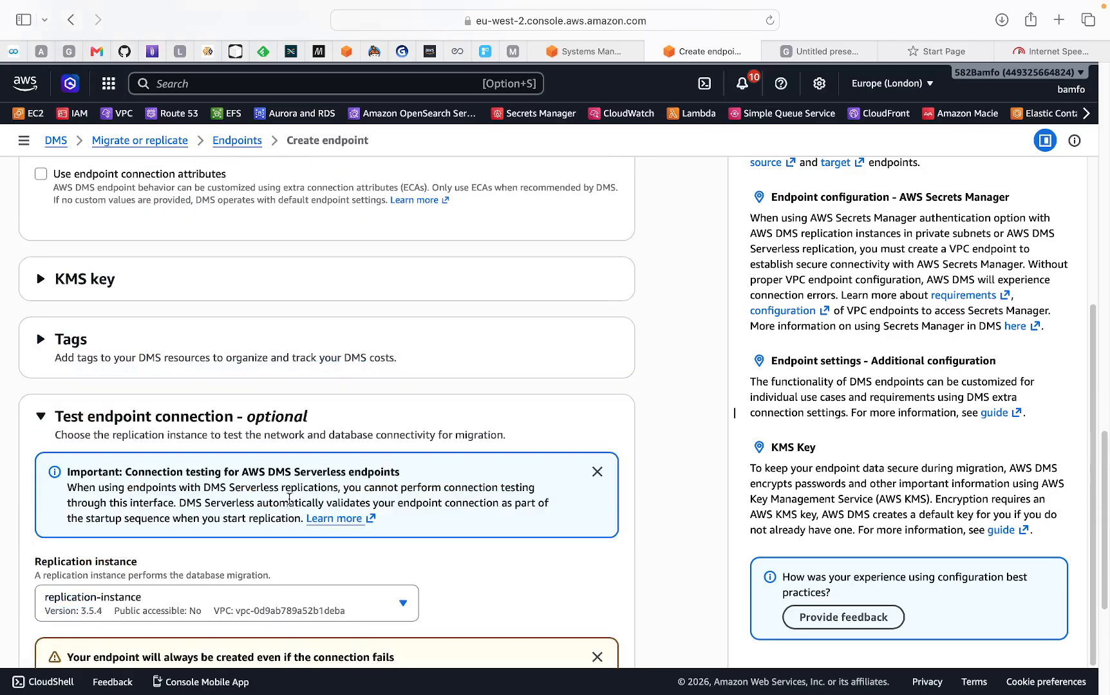
scroll(294, 472, up, 20)
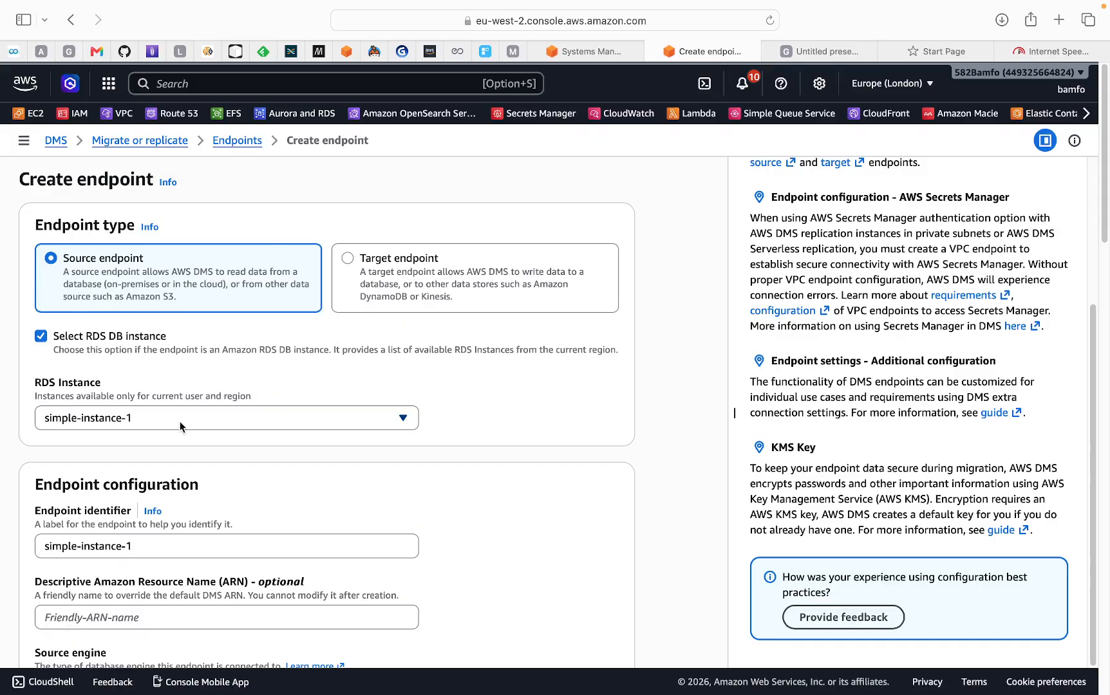
scroll(170, 450, down, 3)
scroll(183, 505, down, 3)
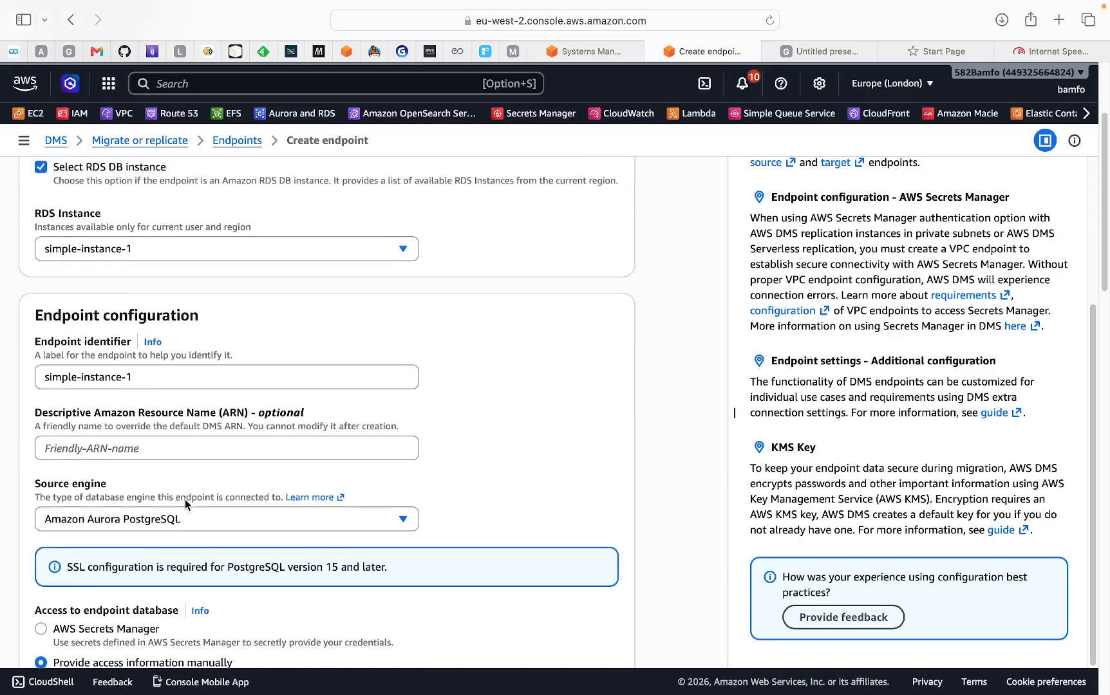
scroll(202, 538, down, 3)
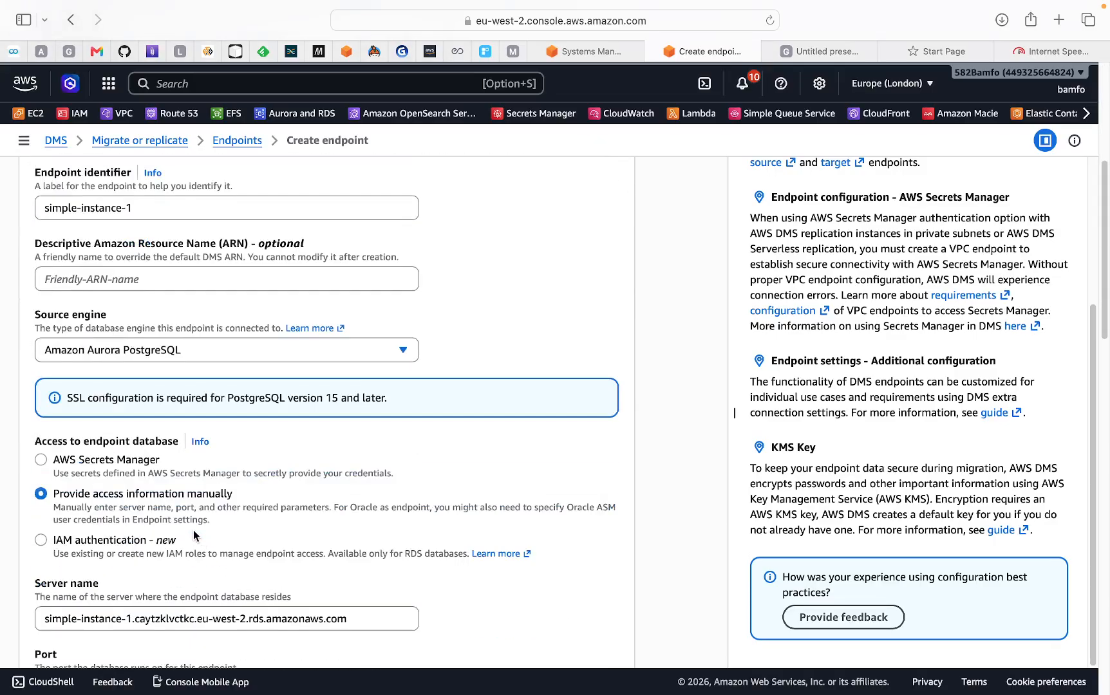
scroll(129, 490, down, 3)
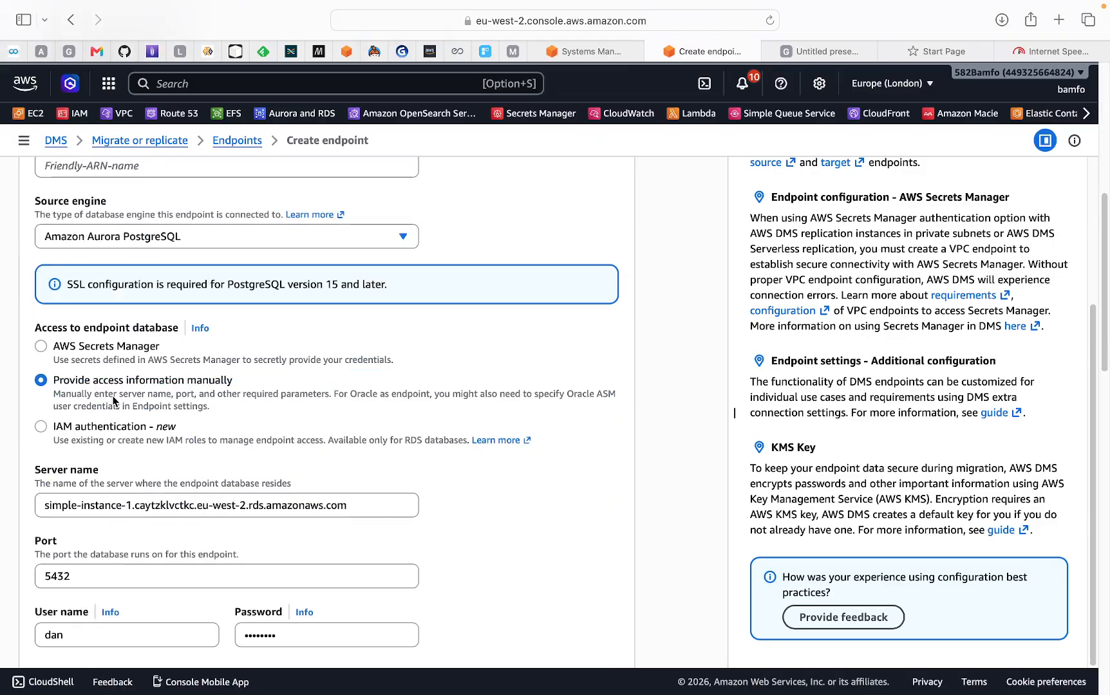
scroll(168, 403, down, 3)
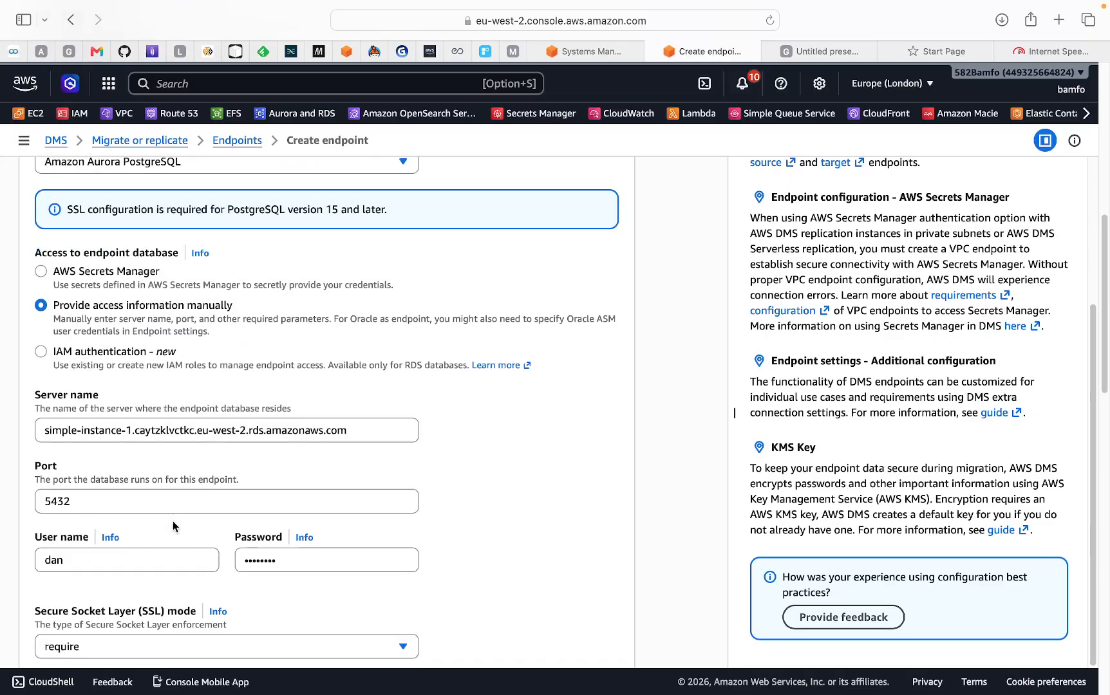
scroll(91, 535, down, 1)
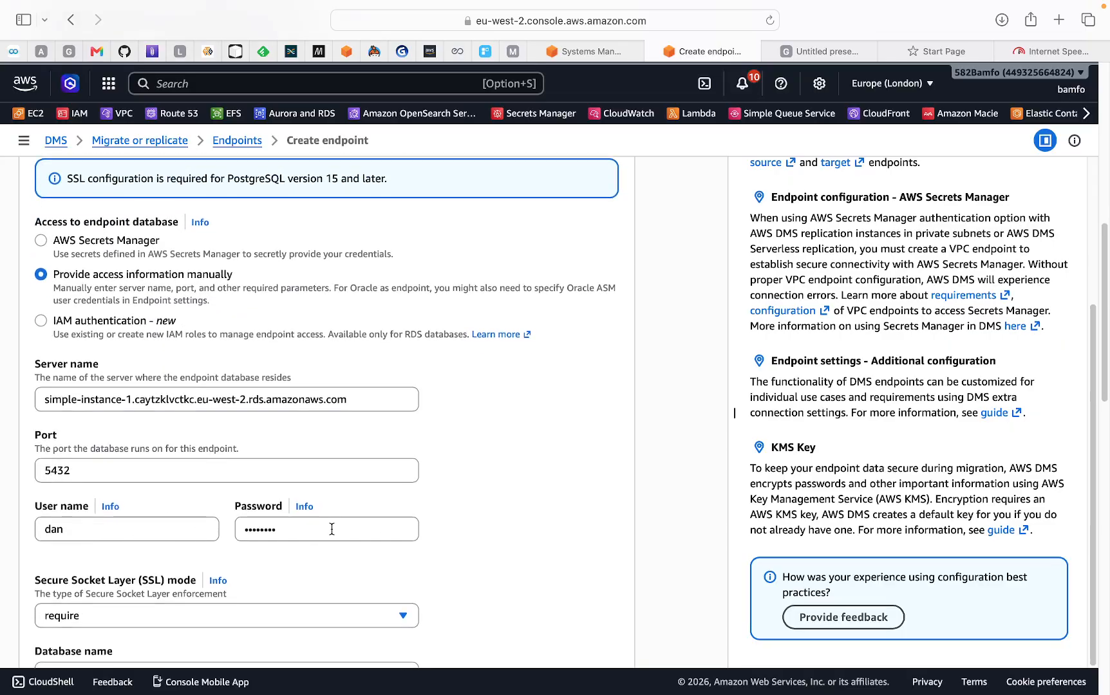
scroll(329, 544, down, 5)
scroll(293, 547, down, 1)
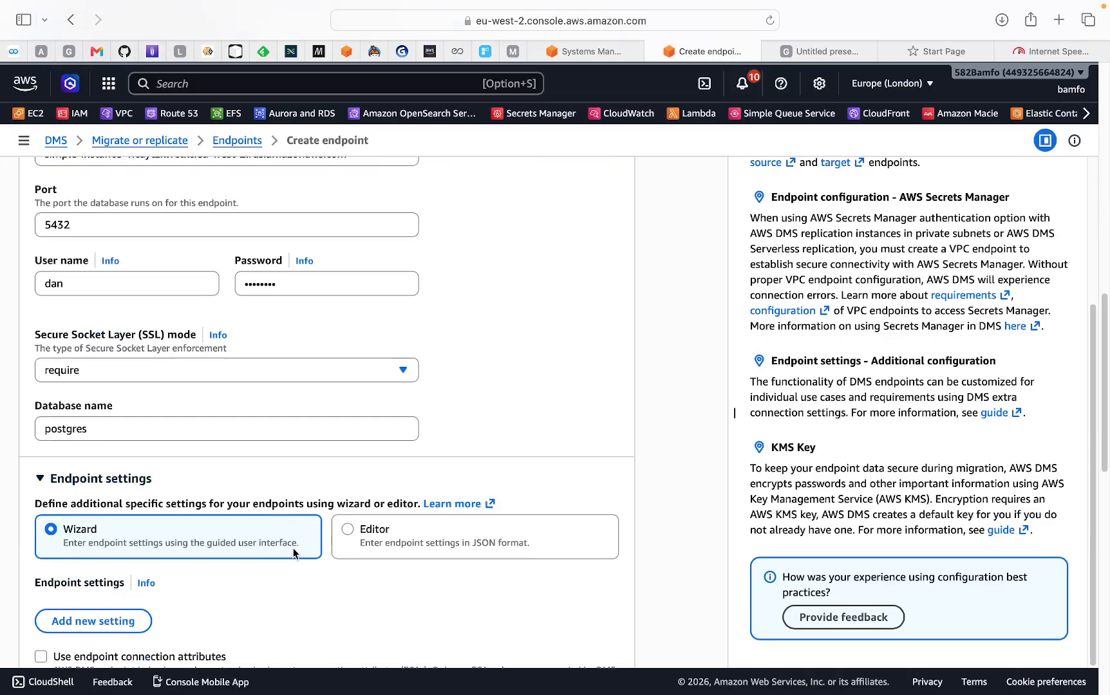
scroll(292, 548, down, 6)
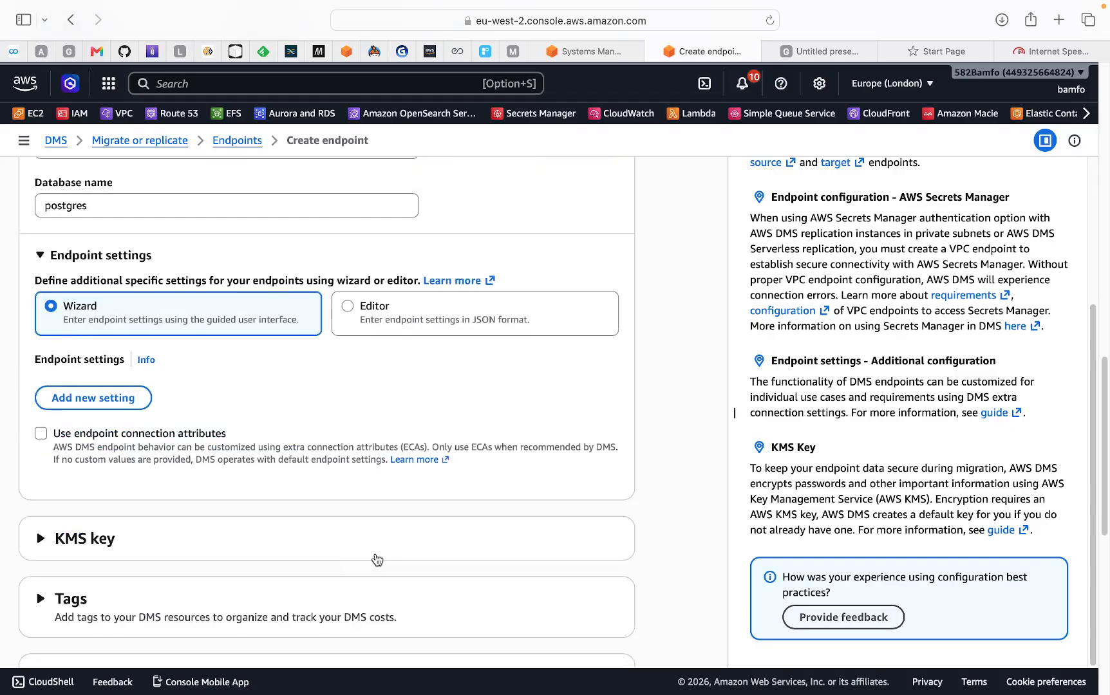
scroll(377, 559, down, 12)
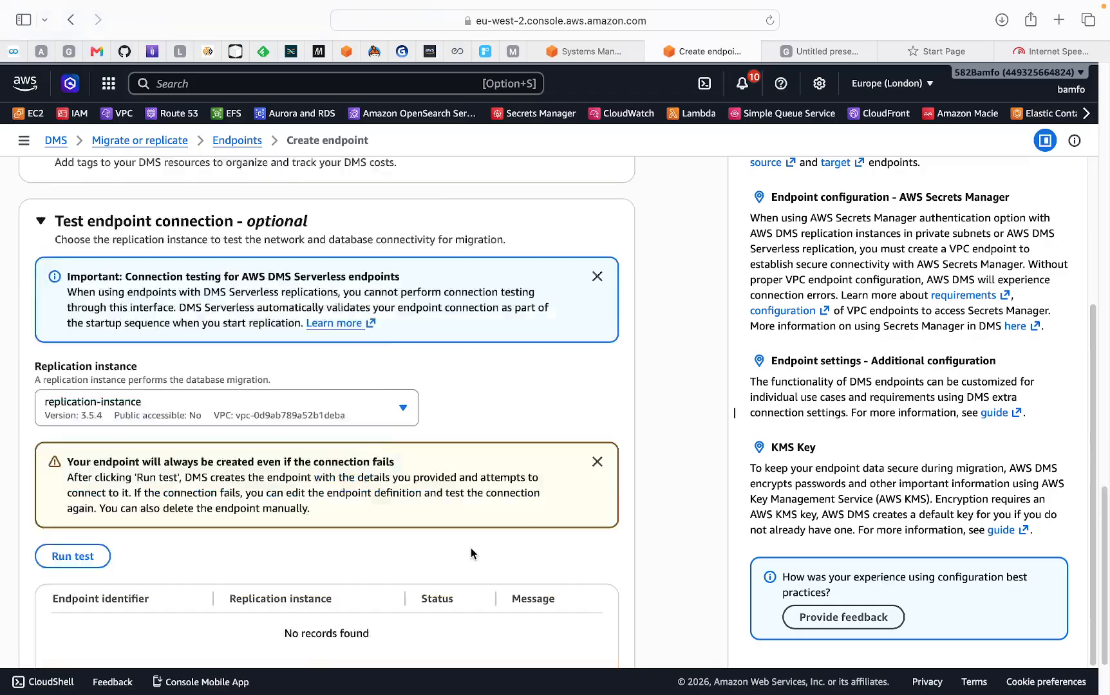
- Create the source endpoint without running the connection test and decline saving the password in the browser
scroll(477, 551, down, 3)
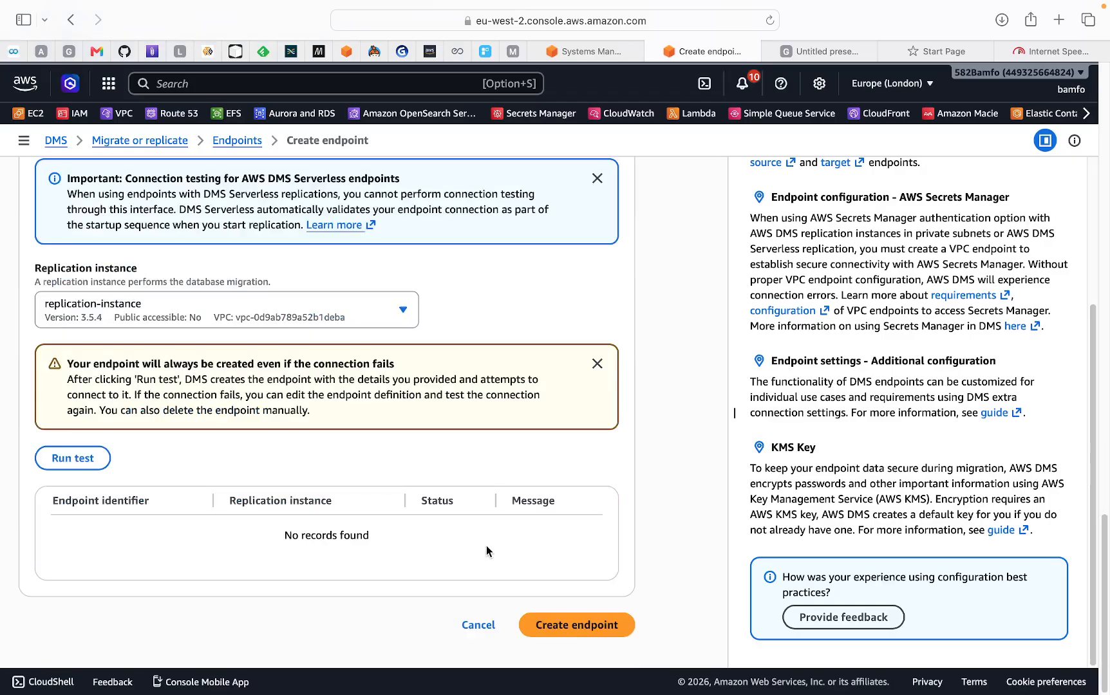
click(572, 631)
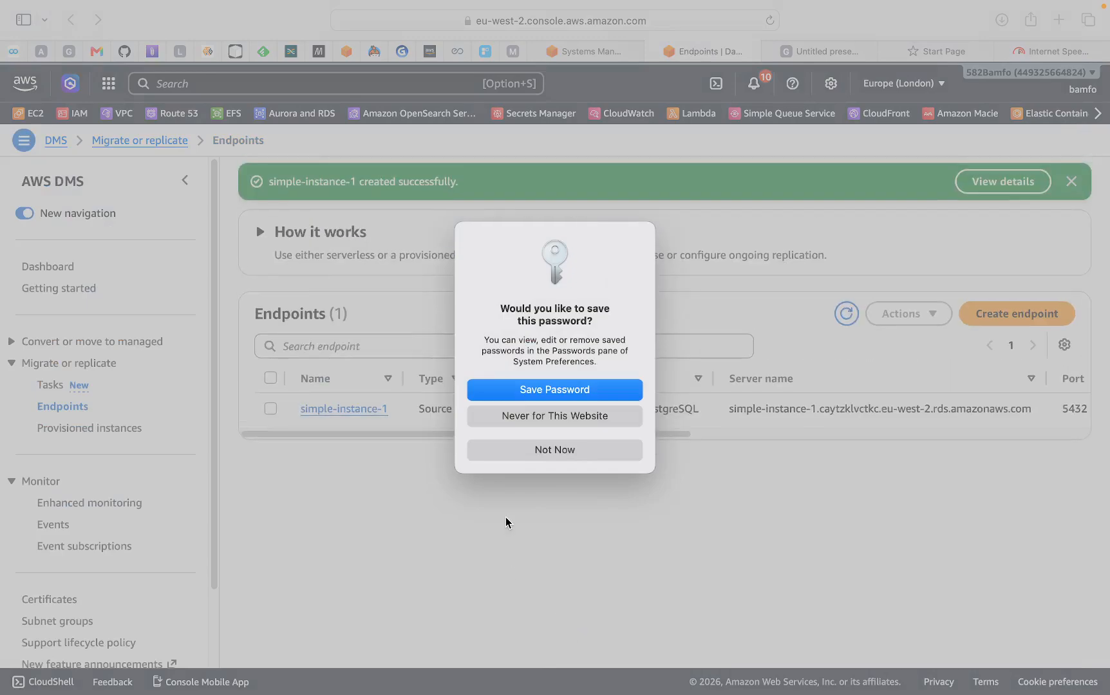
click(555, 449)
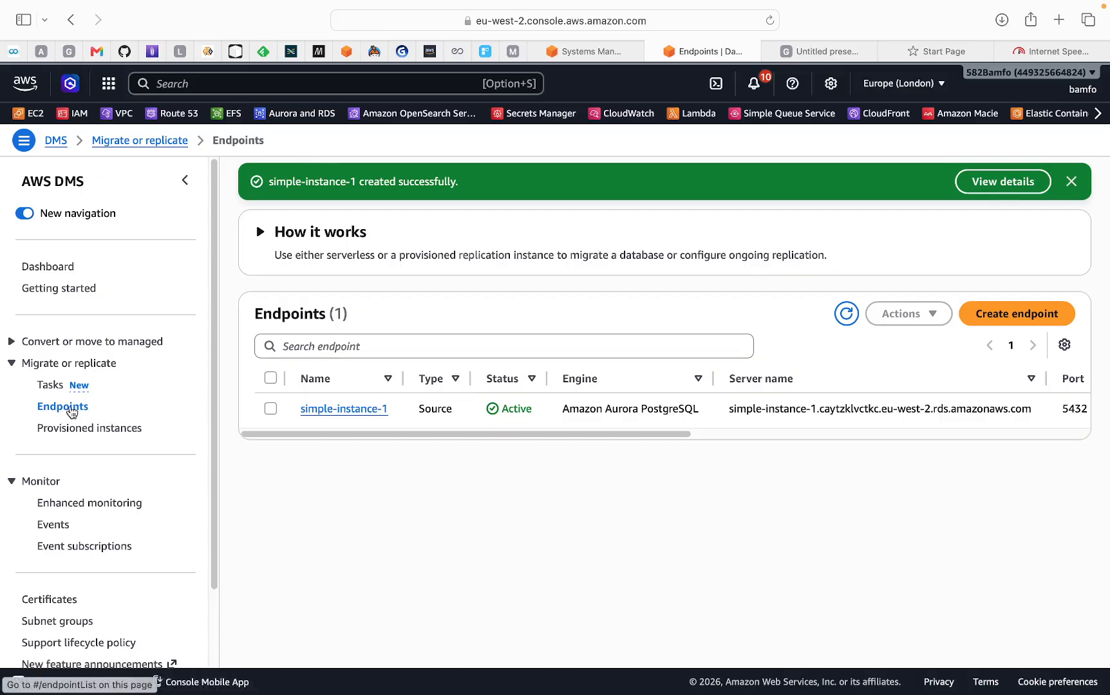
- Start a new target endpoint based on an RDS DB instance and choose database-target as the instance
click(1009, 320)
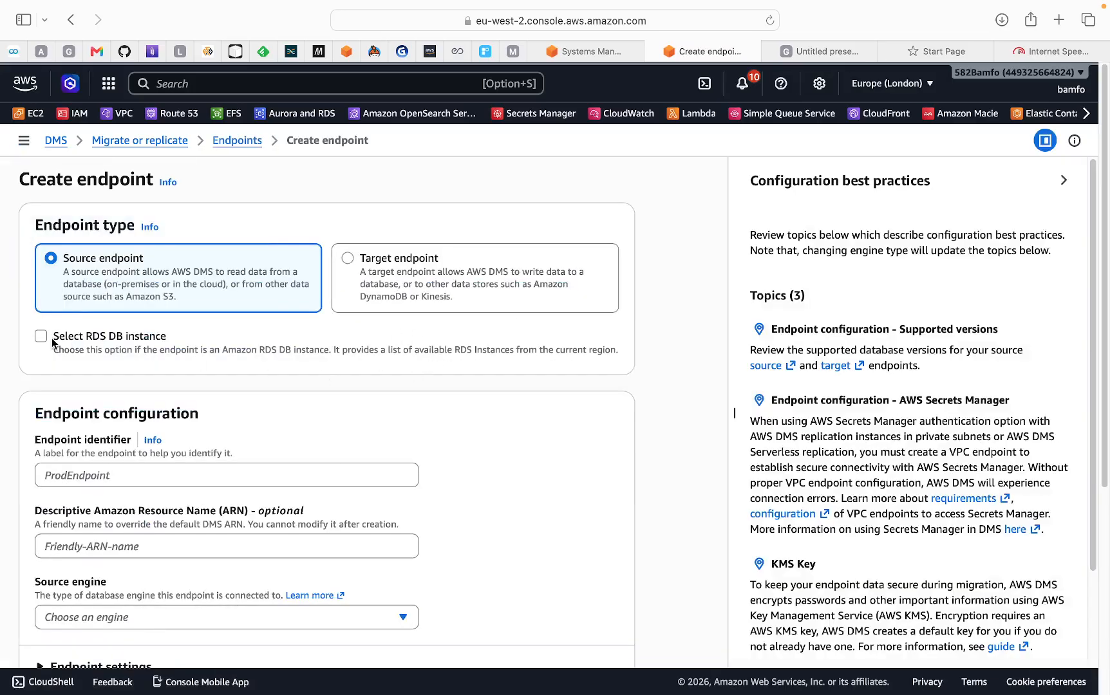
click(409, 270)
scroll(344, 276, down, 2)
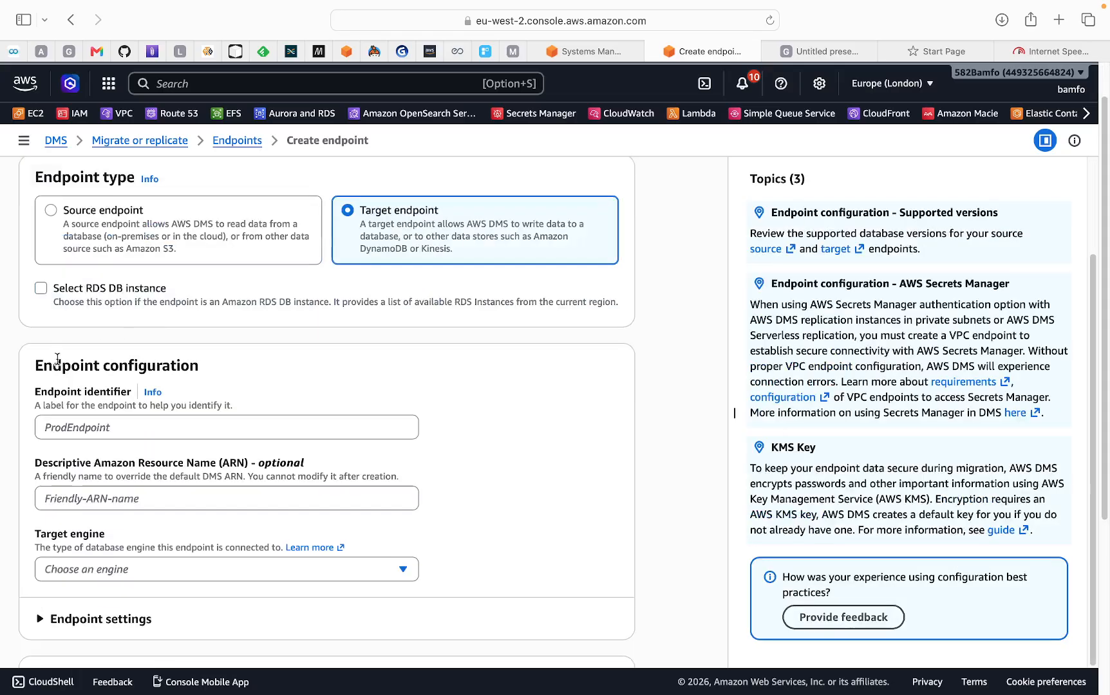
click(41, 288)
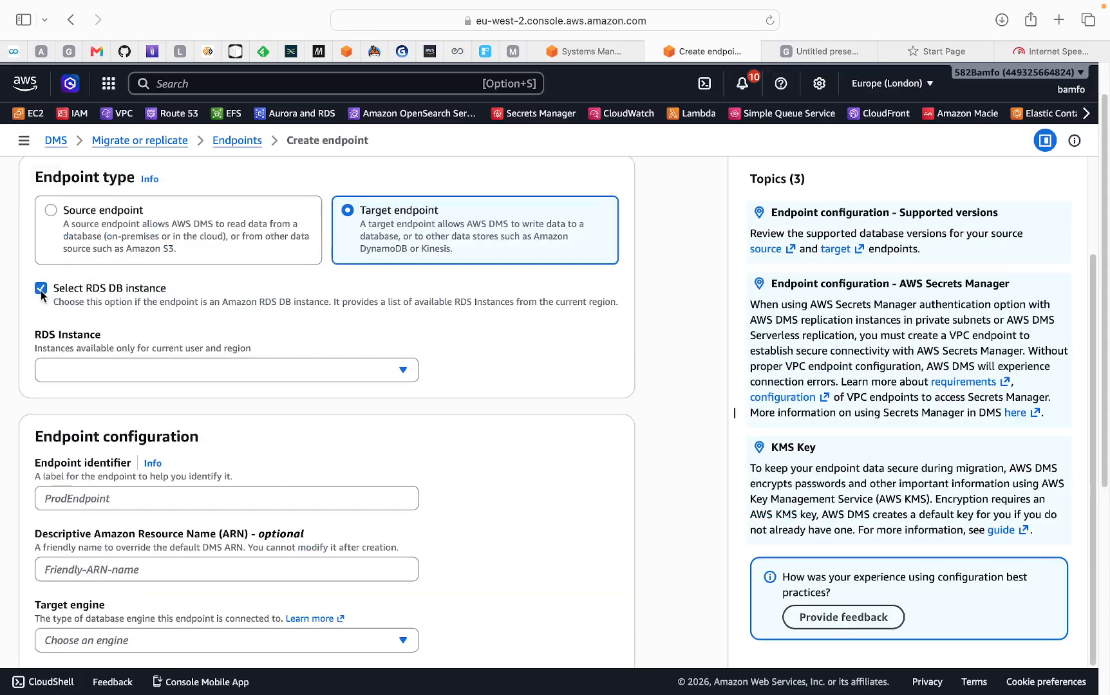
click(100, 372)
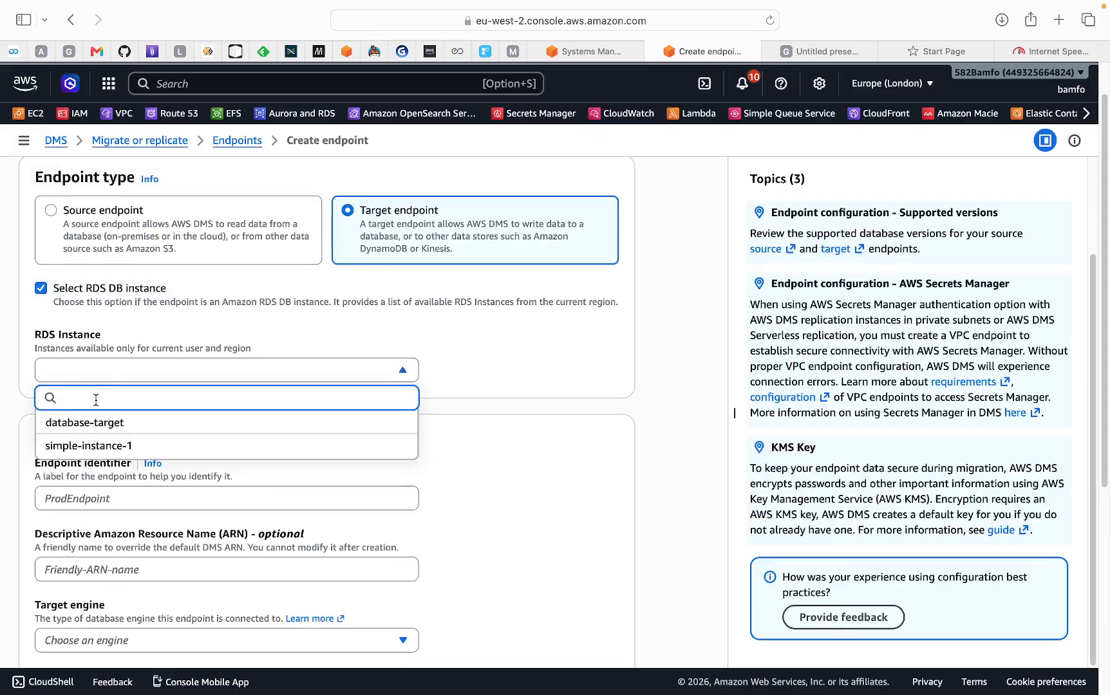
click(121, 423)
- Set the target endpoint's database access to Provide access information manually
scroll(120, 424, down, 3)
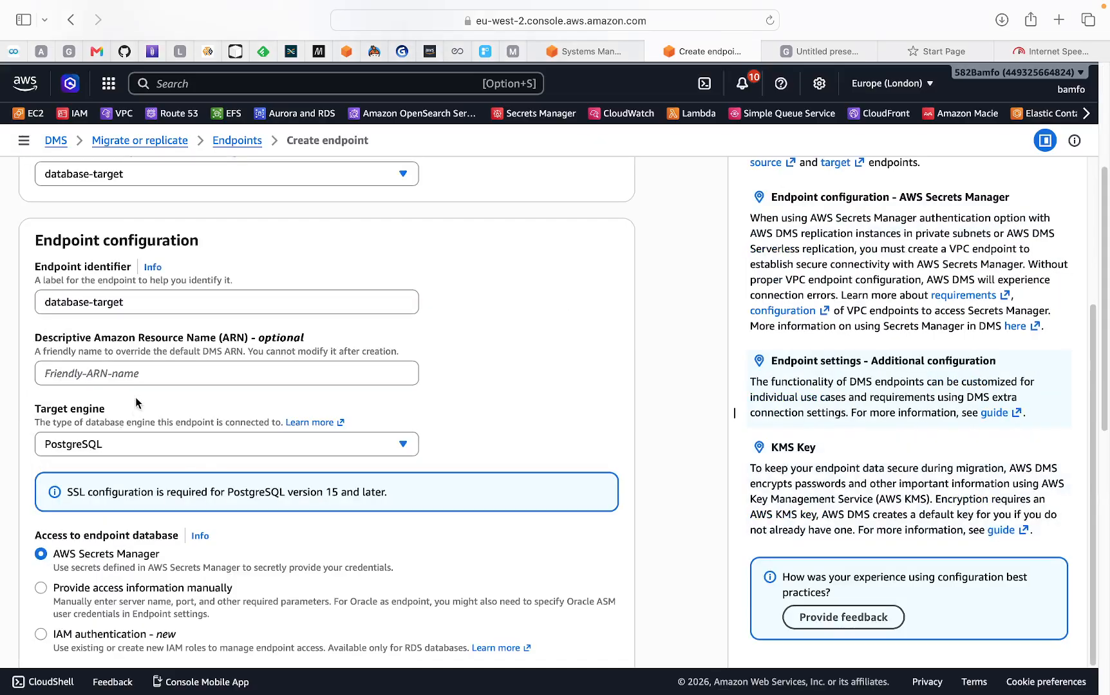
scroll(135, 460, down, 2)
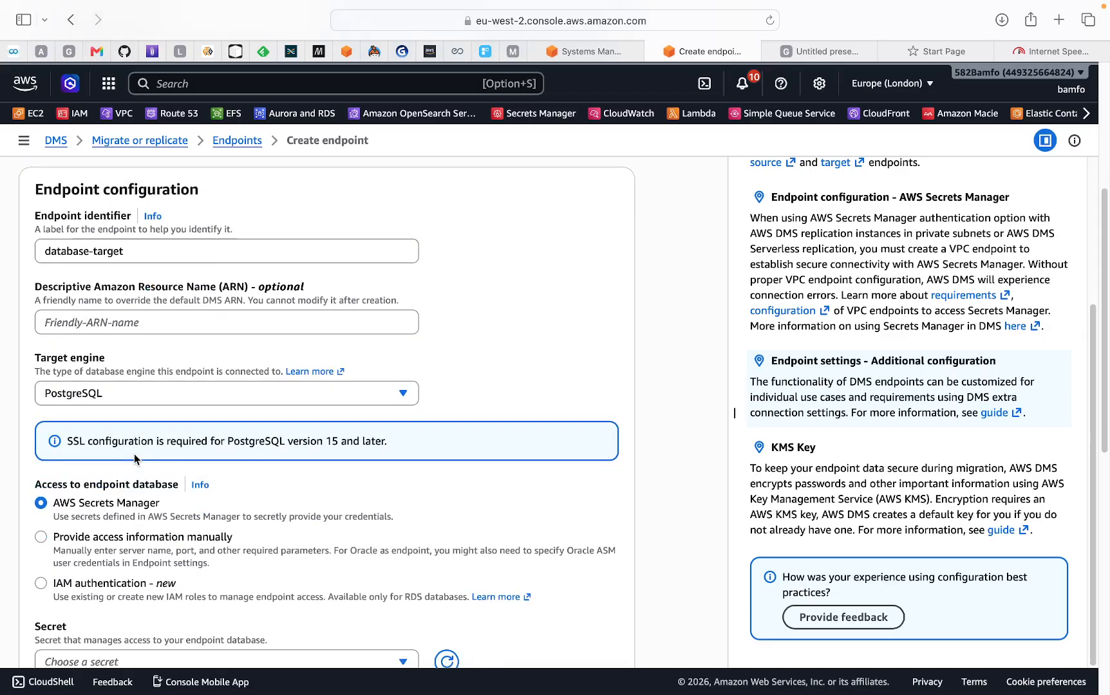
click(42, 510)
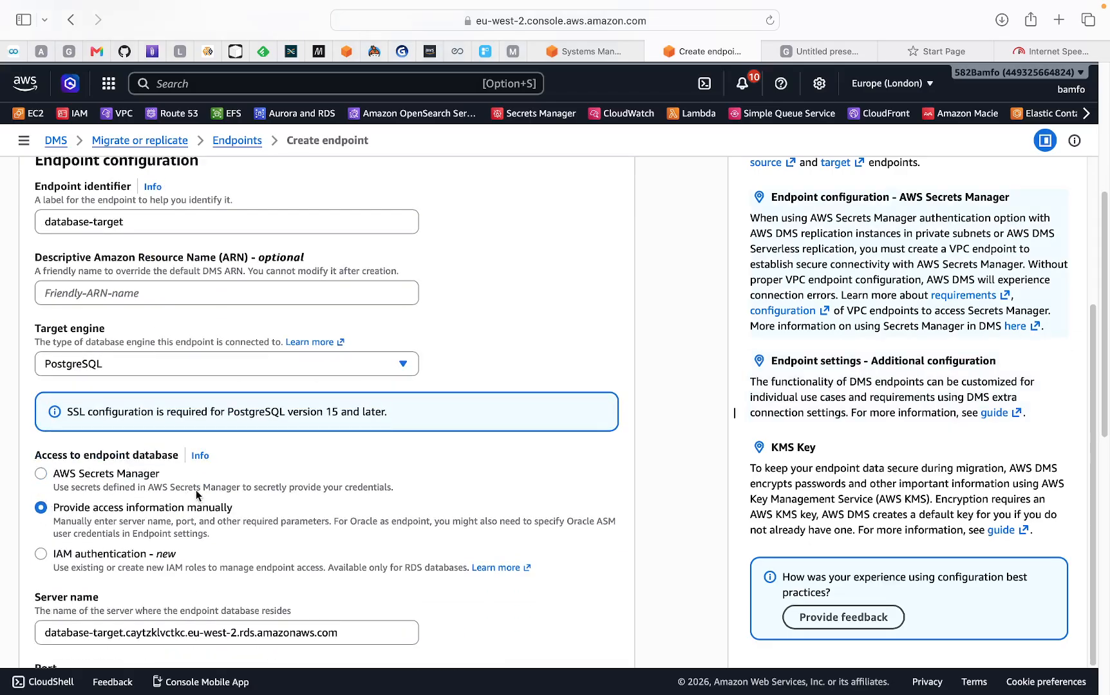
- Enter the database password for the target endpoint, keeping the prefilled server name, port and user name
scroll(197, 499, down, 2)
scroll(190, 518, down, 2)
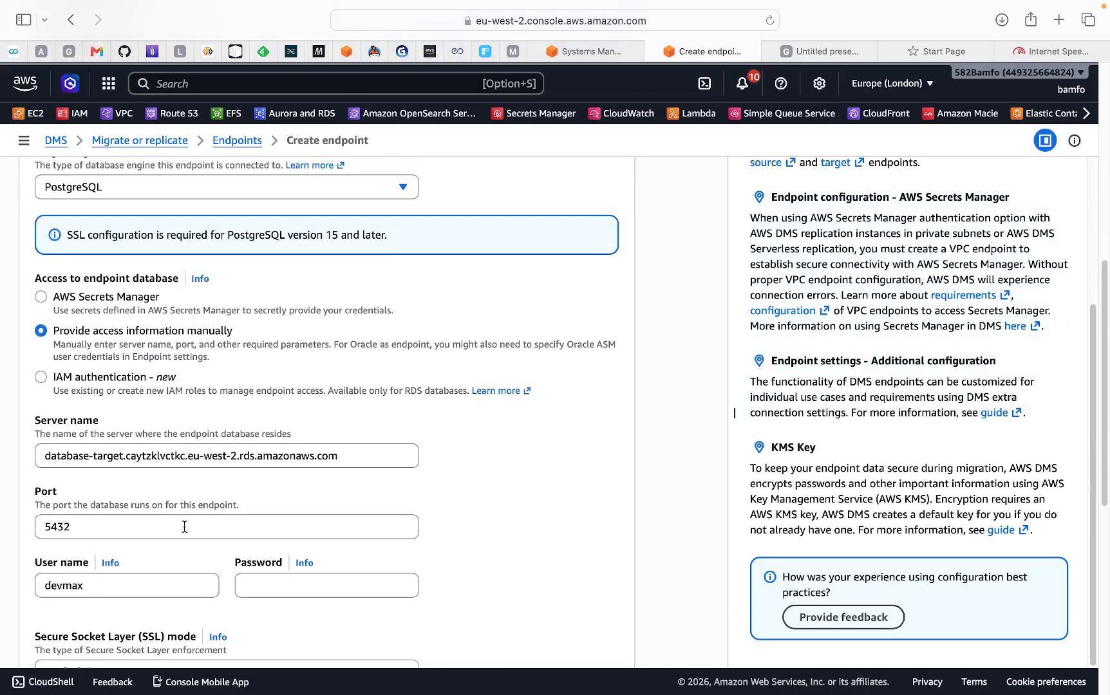
scroll(186, 528, down, 1)
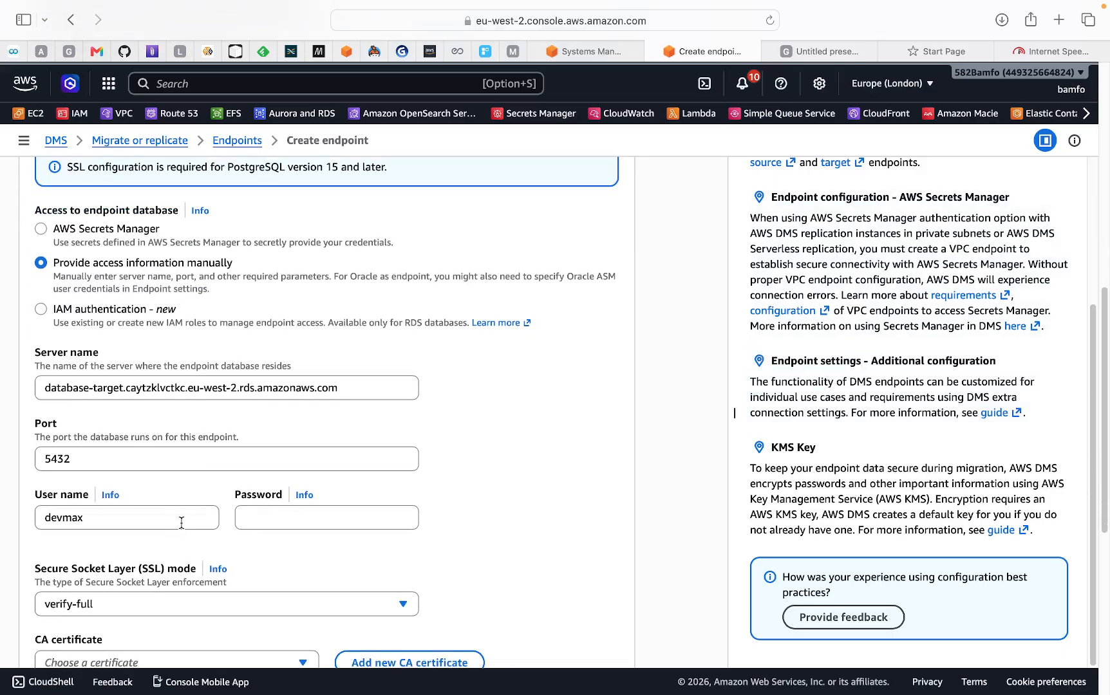
click(271, 519)
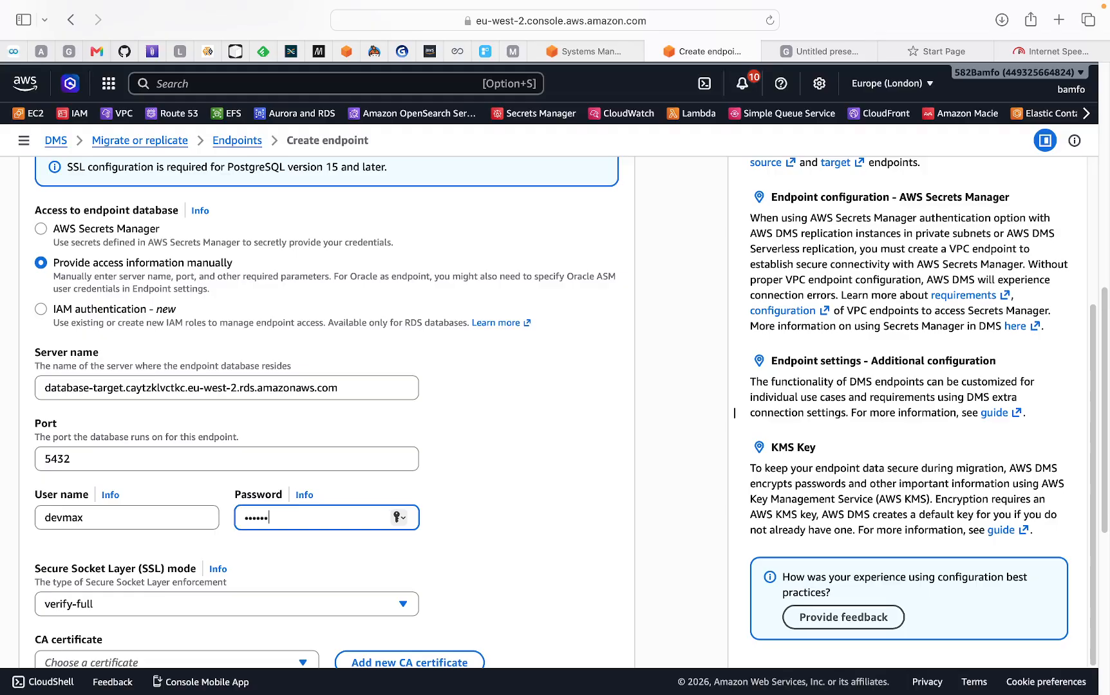
- Set the target endpoint's Secure Socket Layer (SSL) mode to require
scroll(194, 461, down, 2)
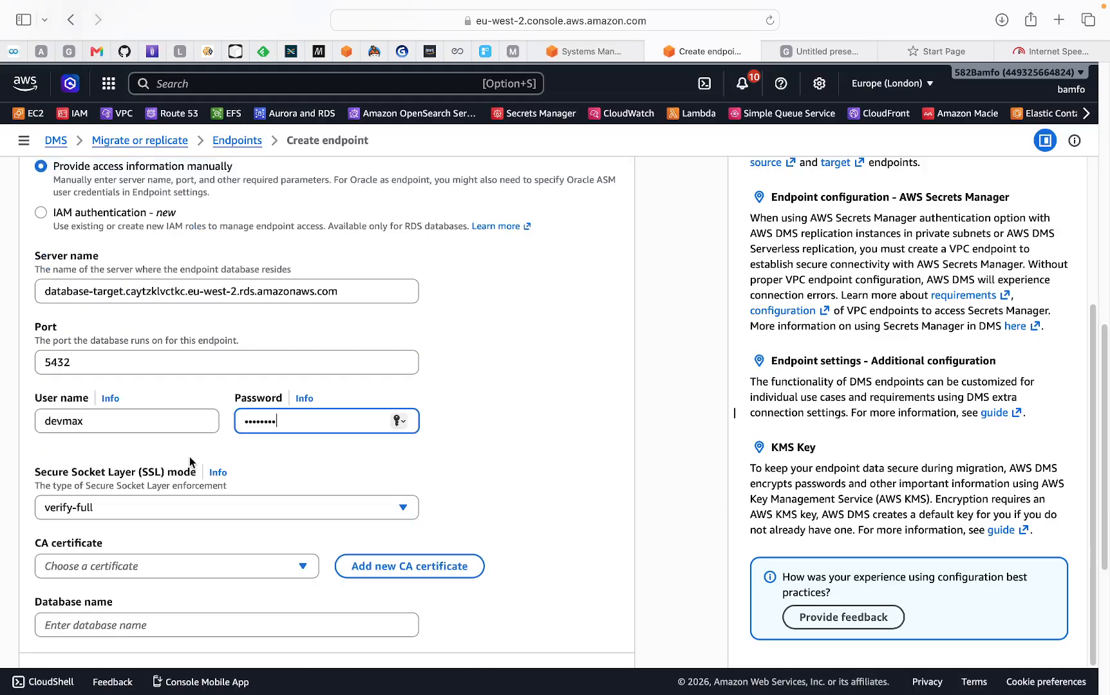
click(154, 503)
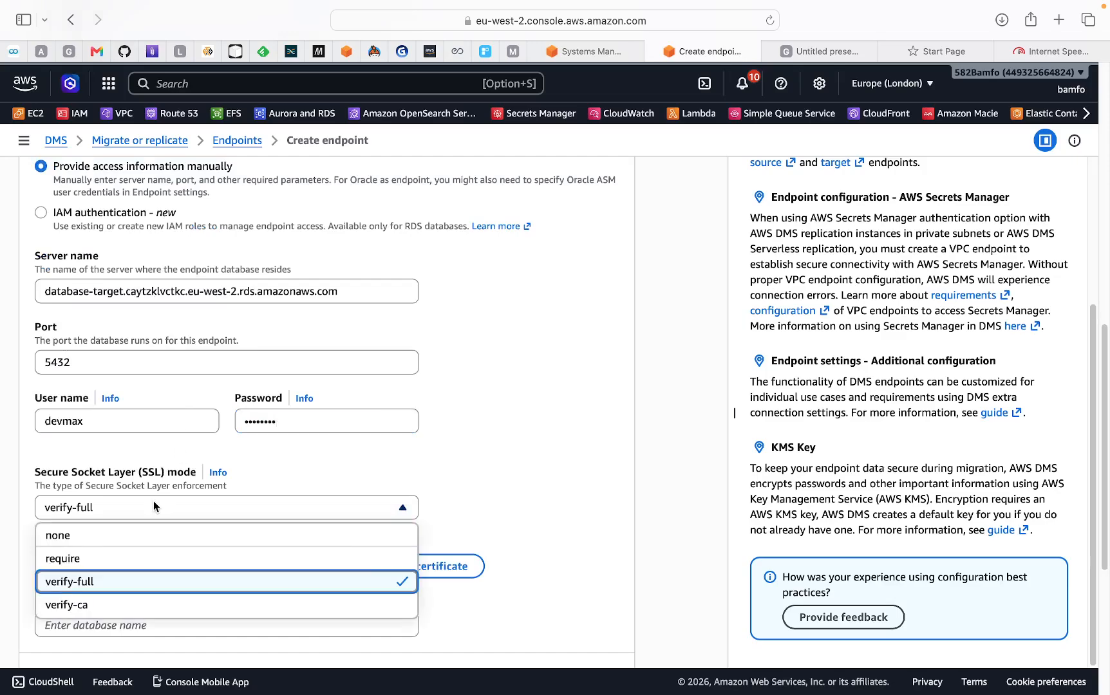
click(96, 558)
- Paste postgres as the target endpoint's database name
scroll(293, 414, down, 1)
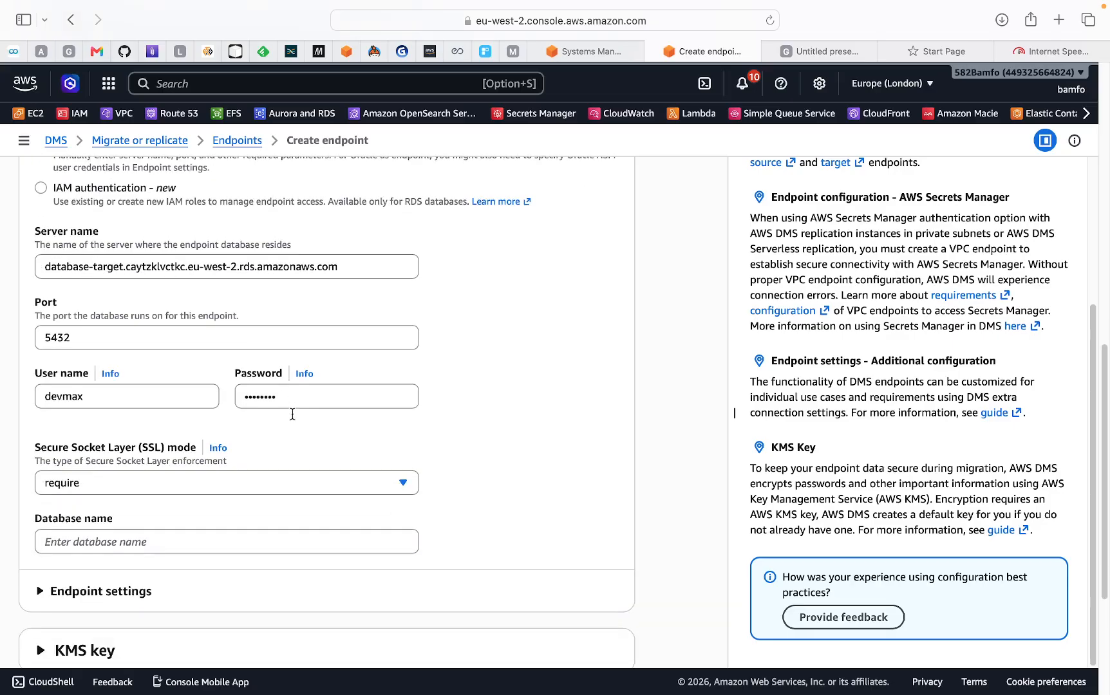
click(125, 523)
right_click(125, 523)
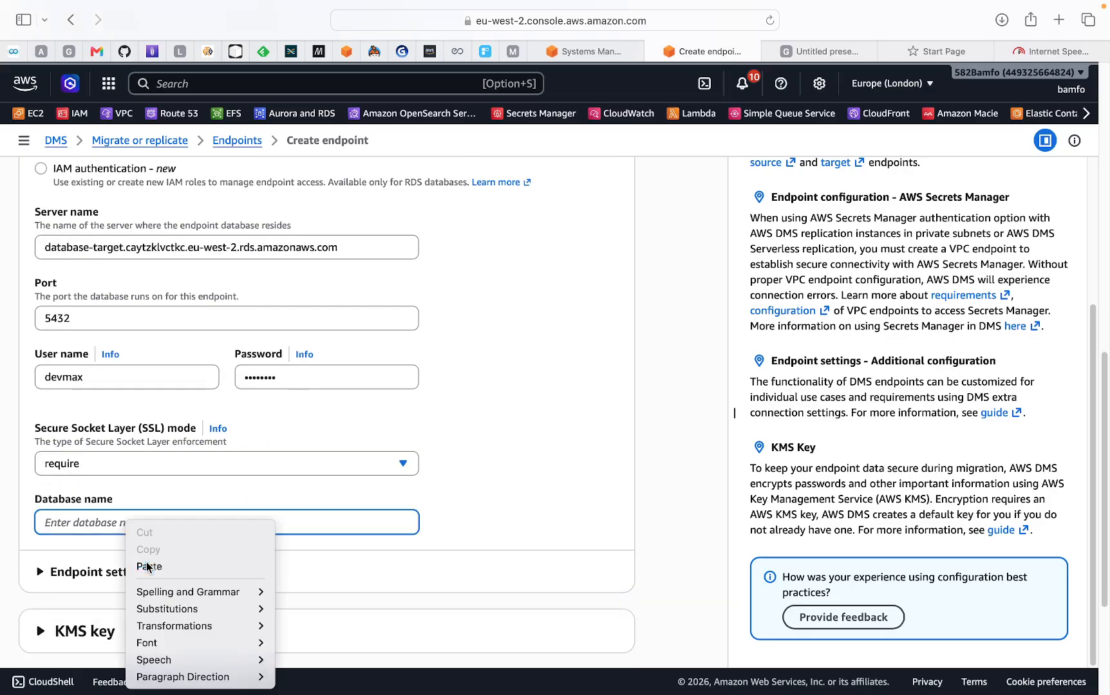
click(149, 565)
- Create the target endpoint with the remaining options at their defaults and decline saving the password in the browser
scroll(233, 491, down, 5)
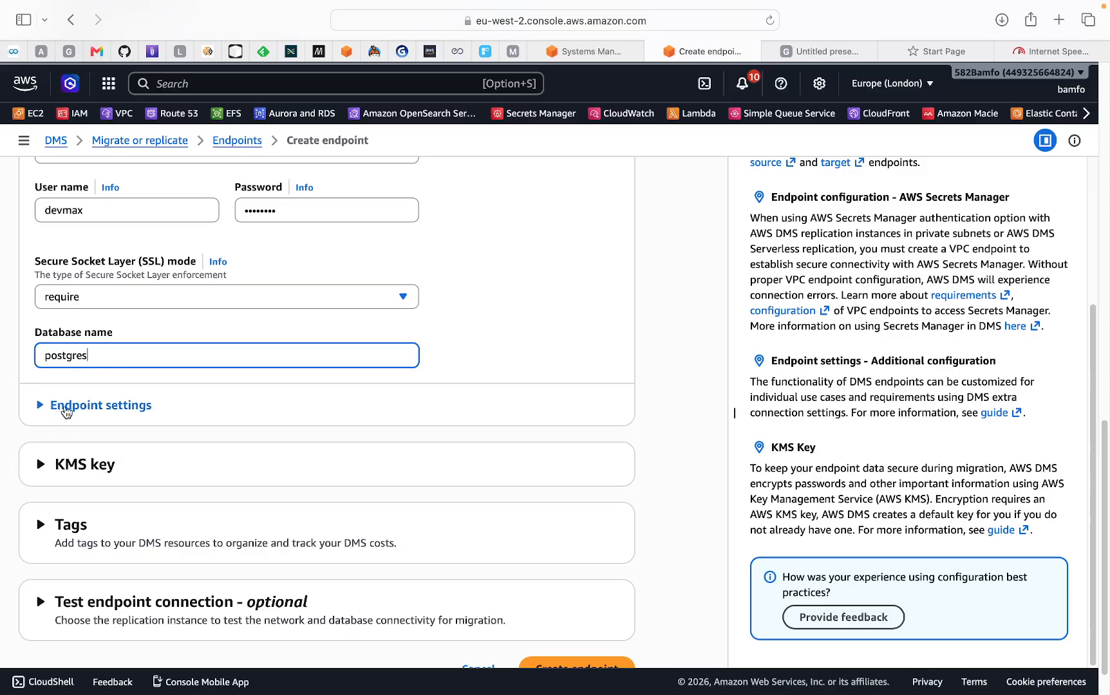
scroll(110, 450, down, 1)
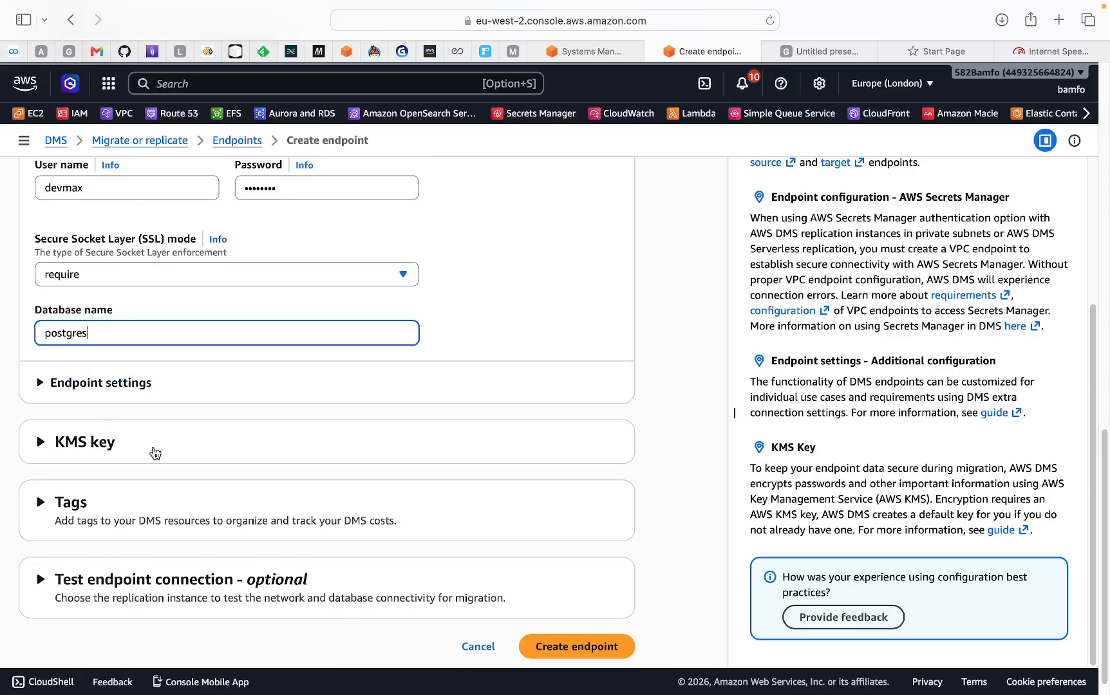
scroll(155, 454, down, 1)
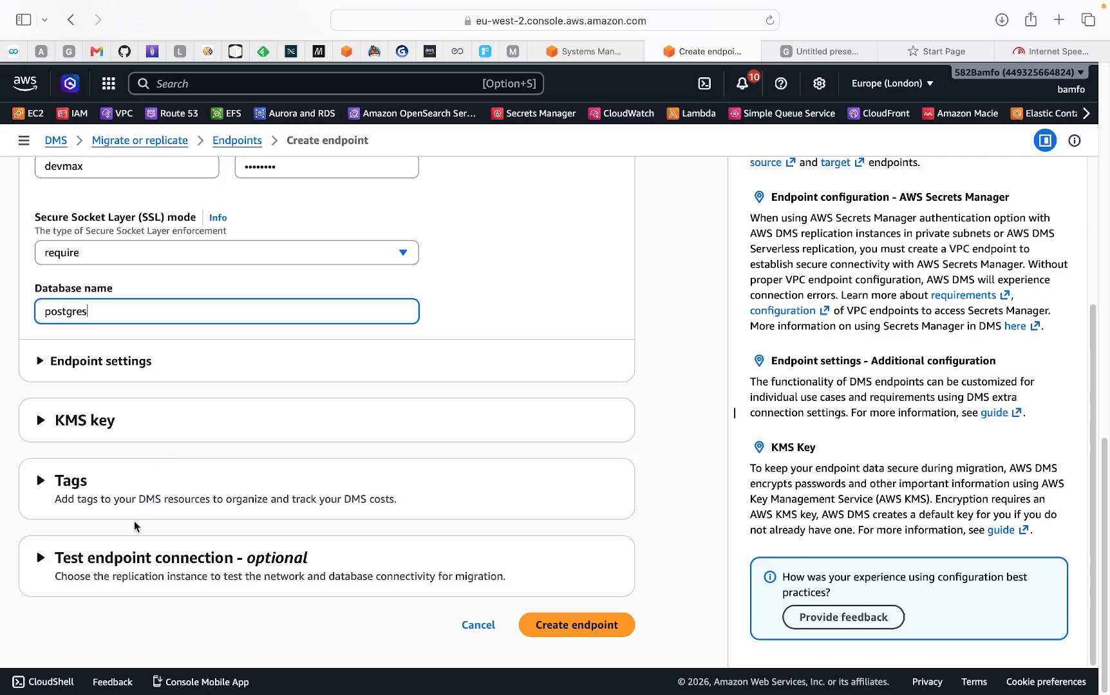
click(581, 631)
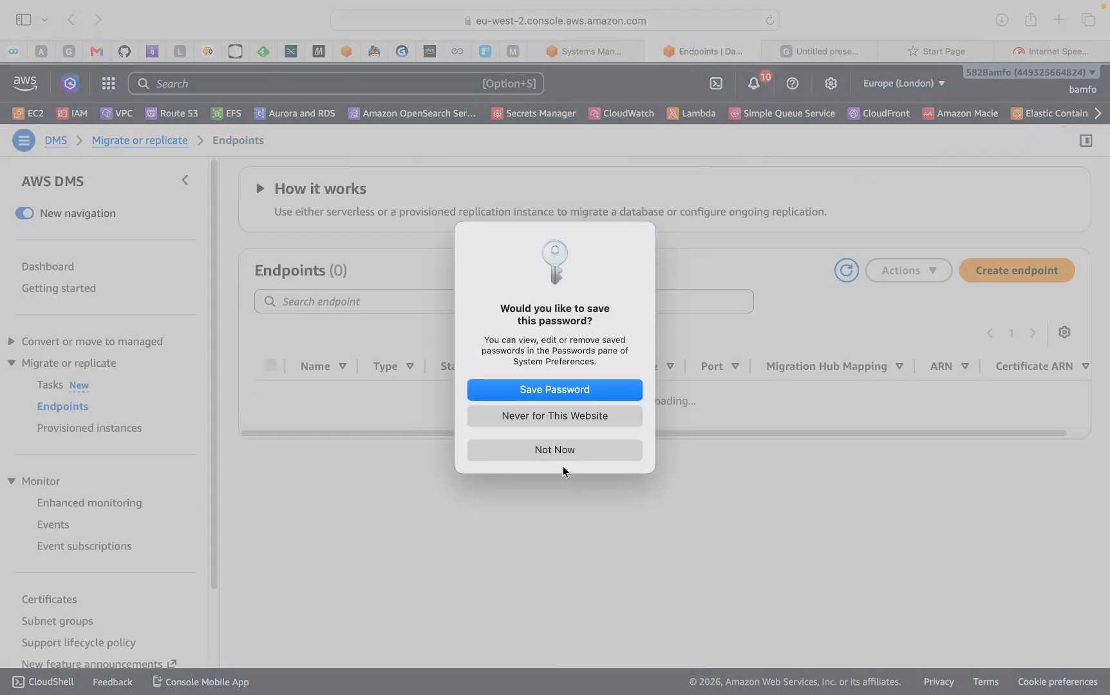
click(557, 450)
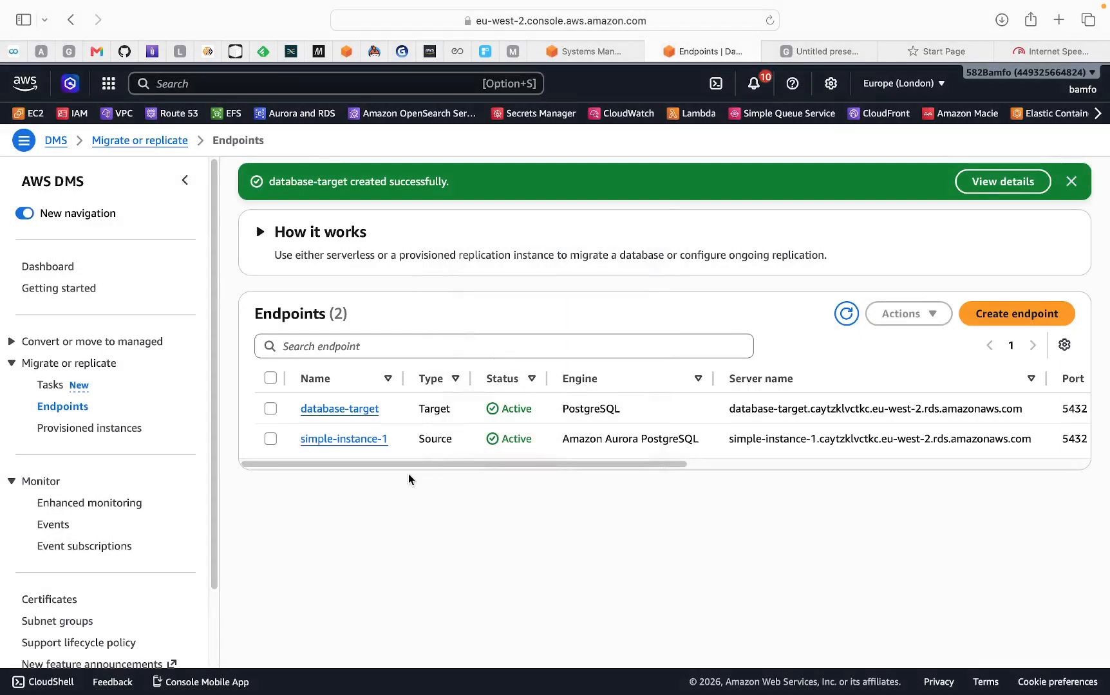
- Open the list of provisioned replication instances to check the replication instance's status
click(61, 430)
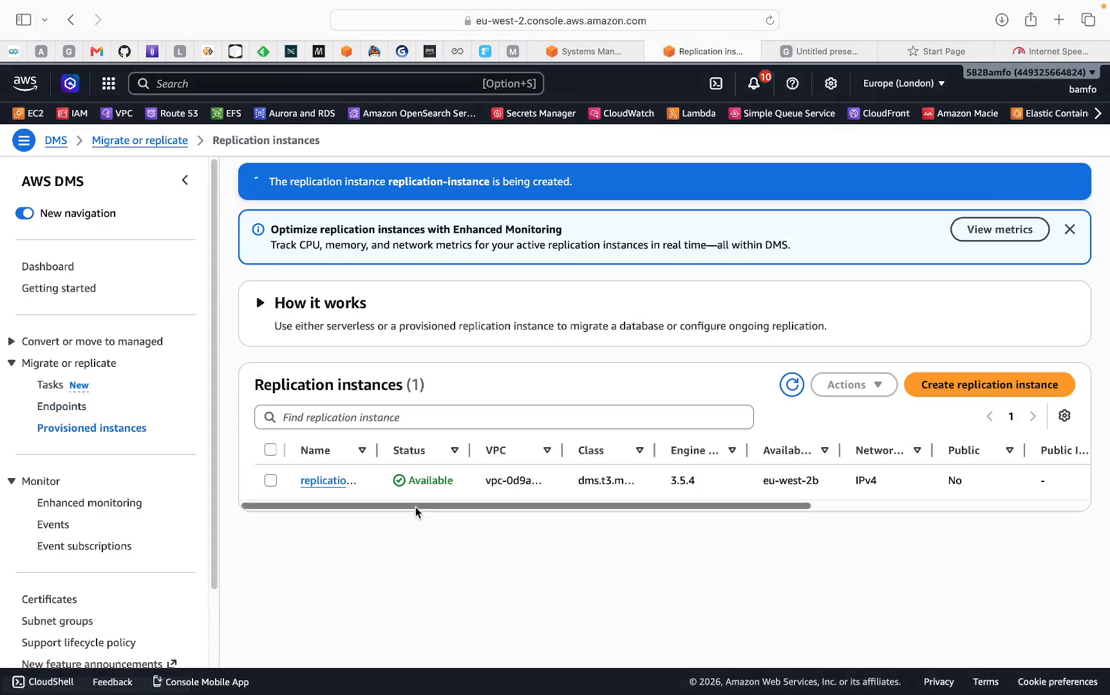
- Test the connection of the source endpoint simple-instance-1 using replication-instance and check the test status
click(65, 412)
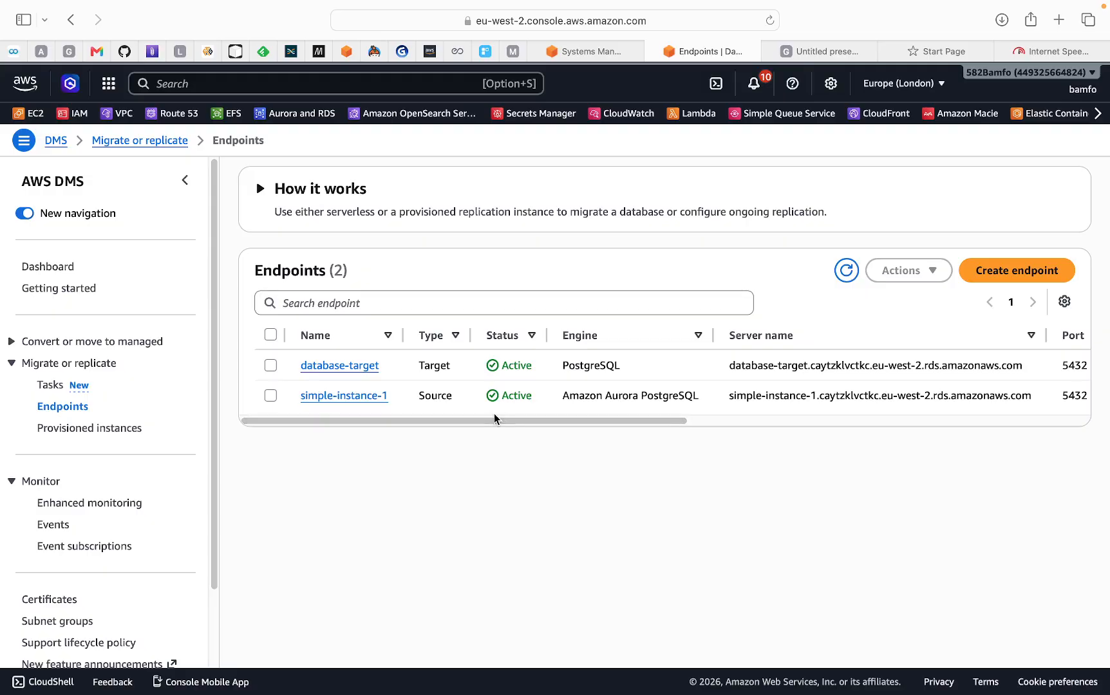
click(270, 396)
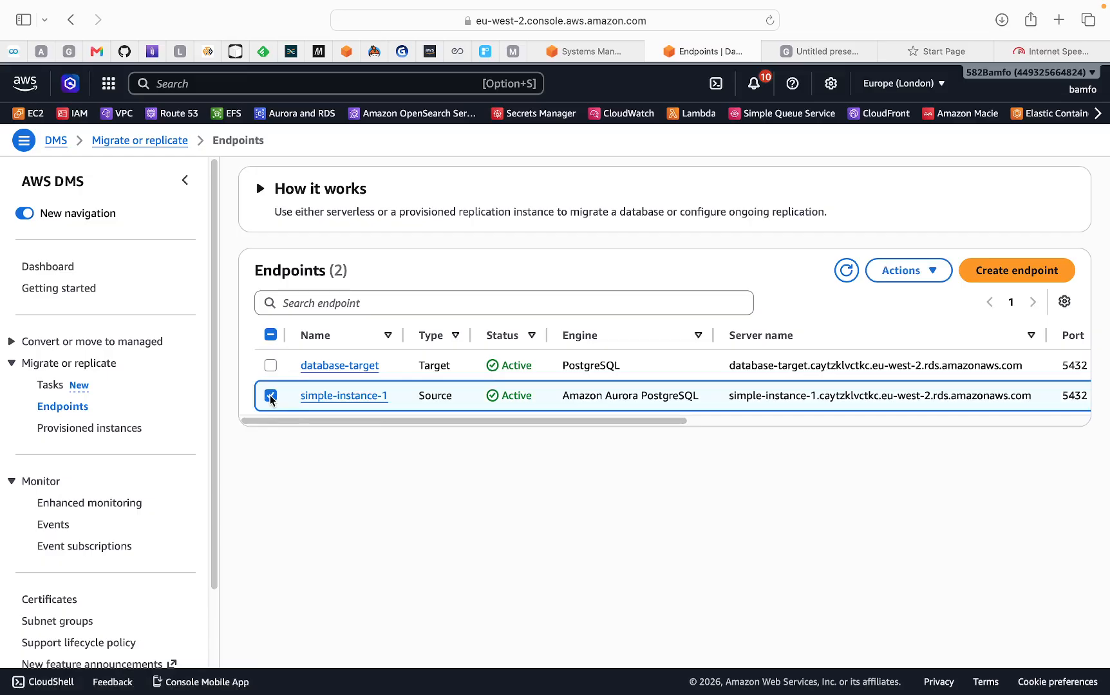
click(937, 283)
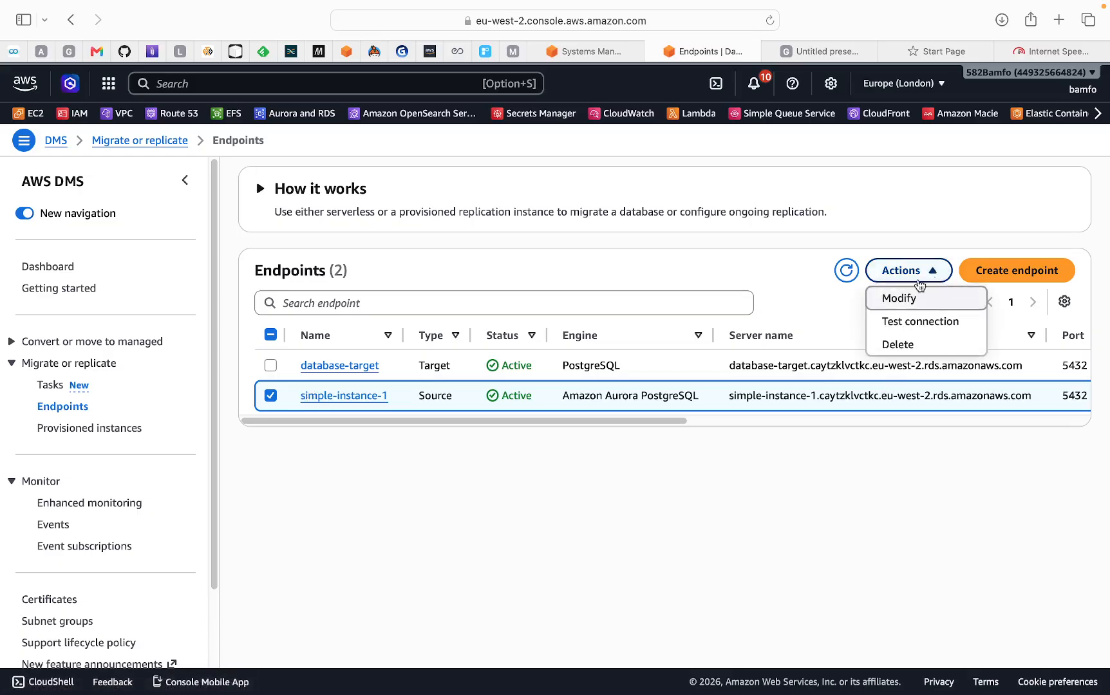
click(941, 329)
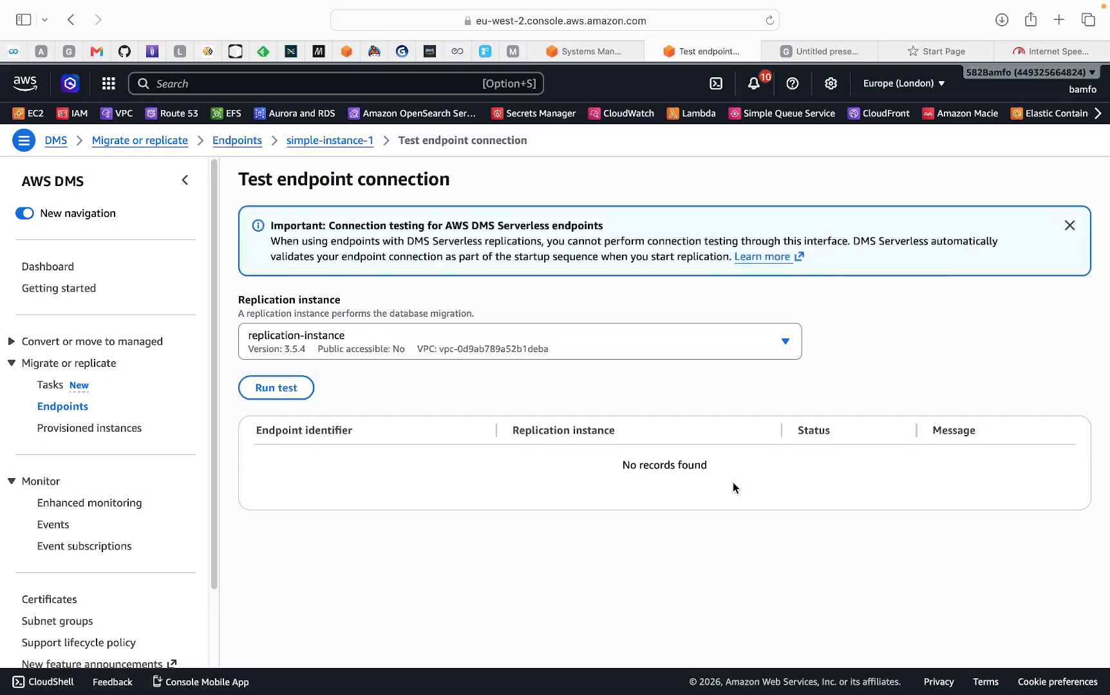
click(296, 391)
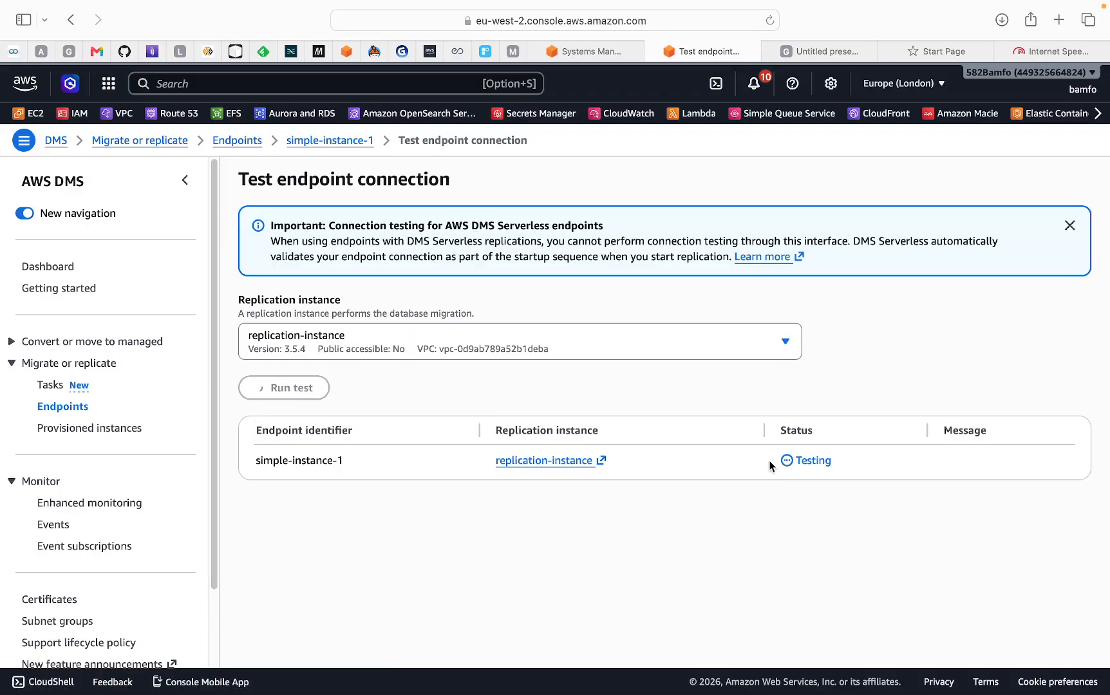
mouse_move(693, 693)
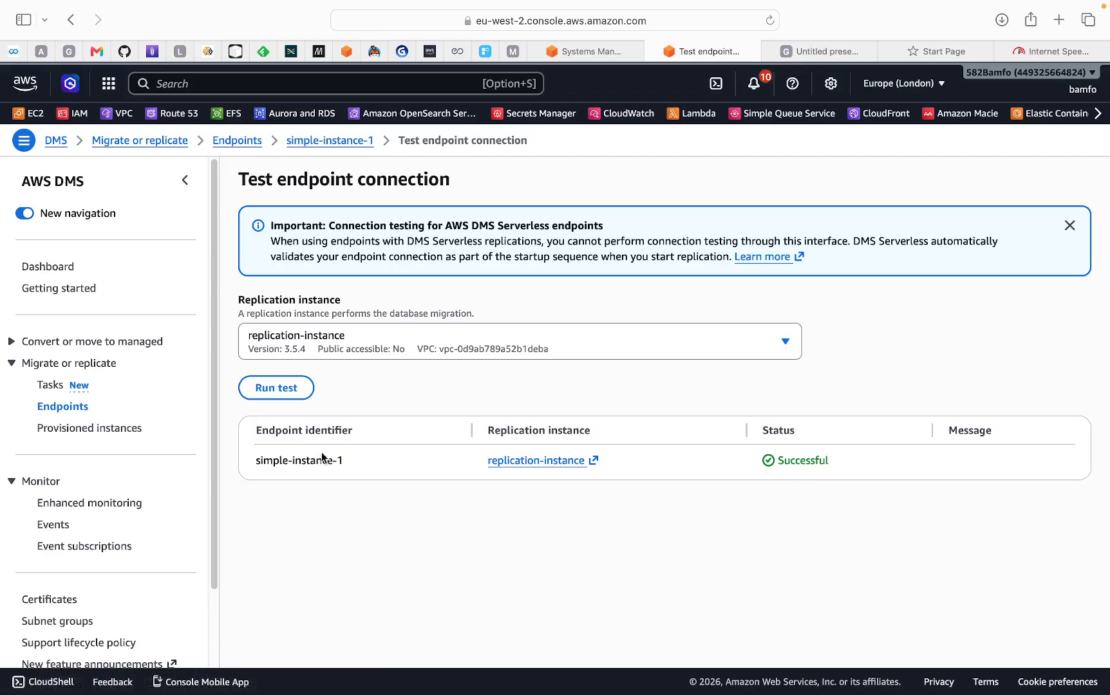
drag(772, 461, 843, 464)
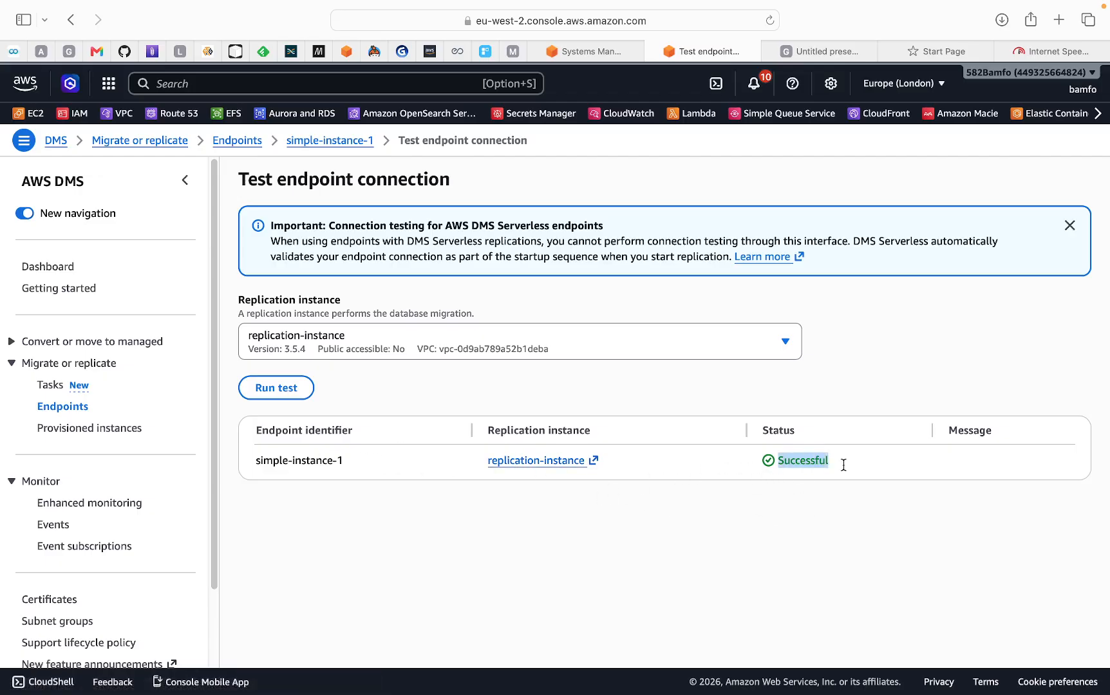
- Test the connection of the target endpoint database-target using replication-instance and check the test status
click(79, 414)
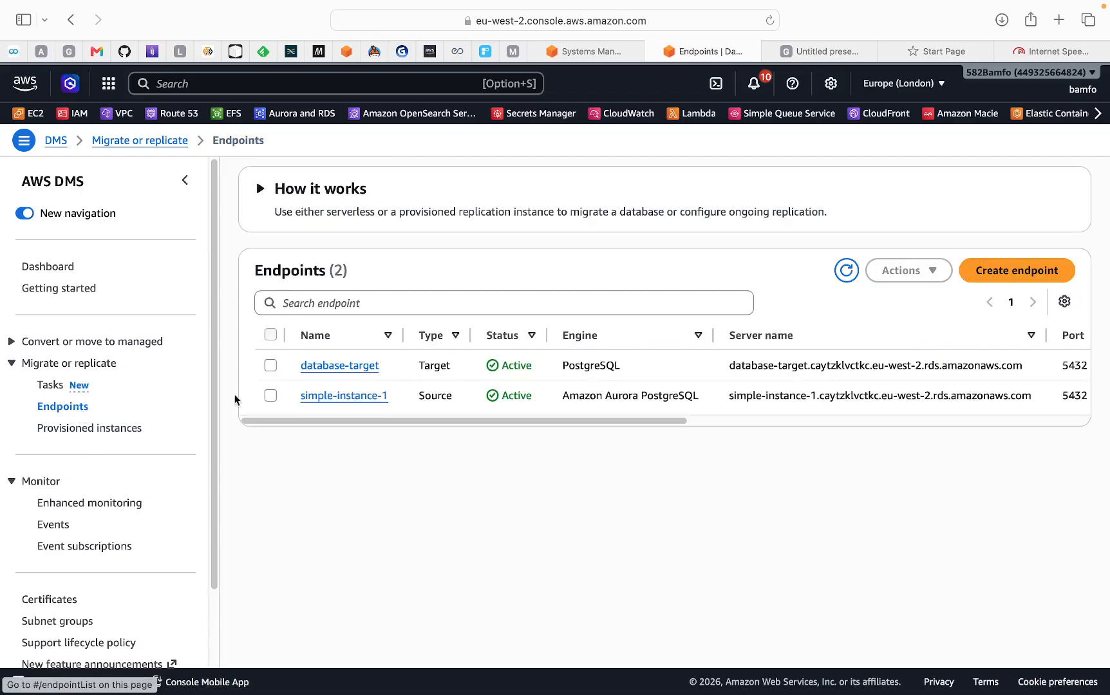
click(271, 366)
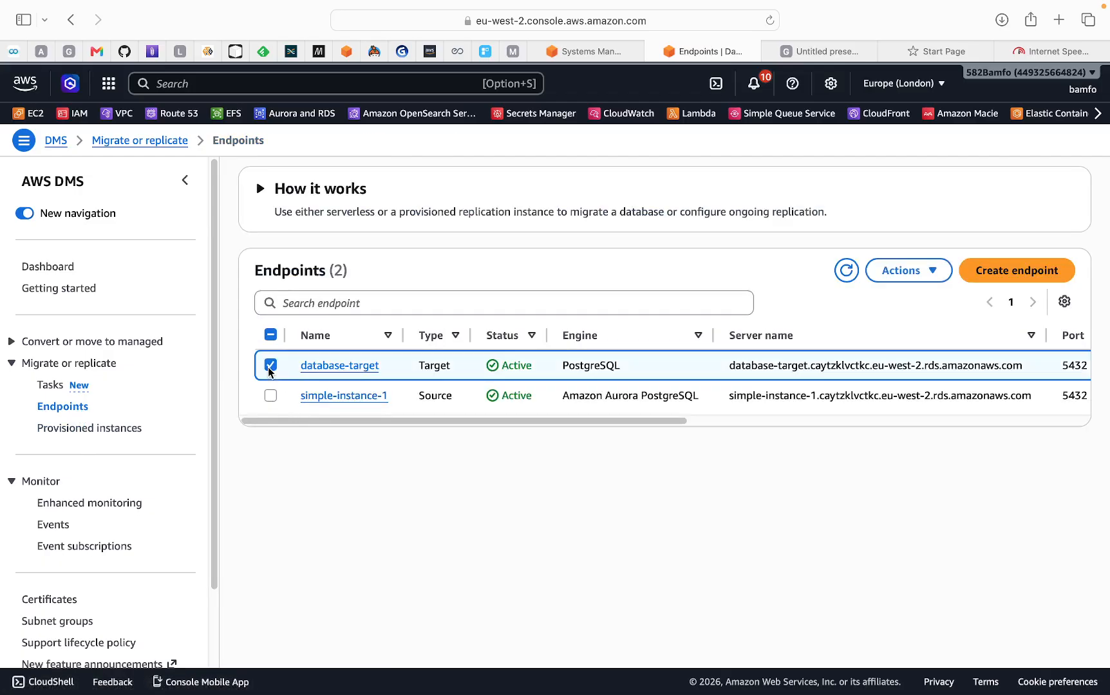
click(935, 277)
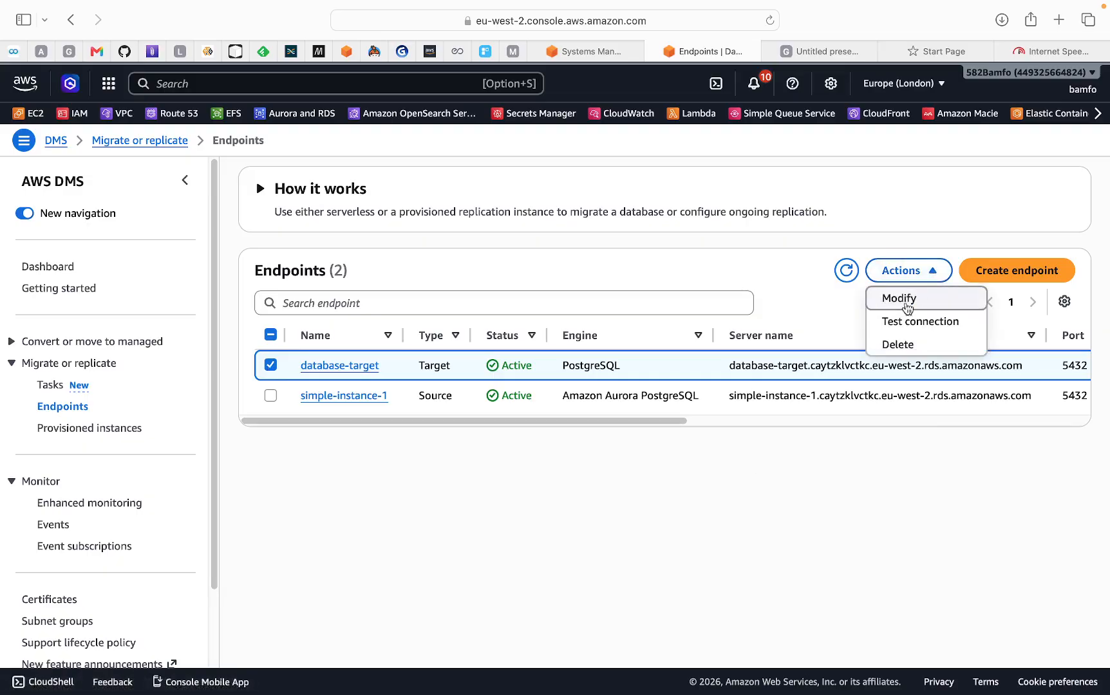
click(924, 331)
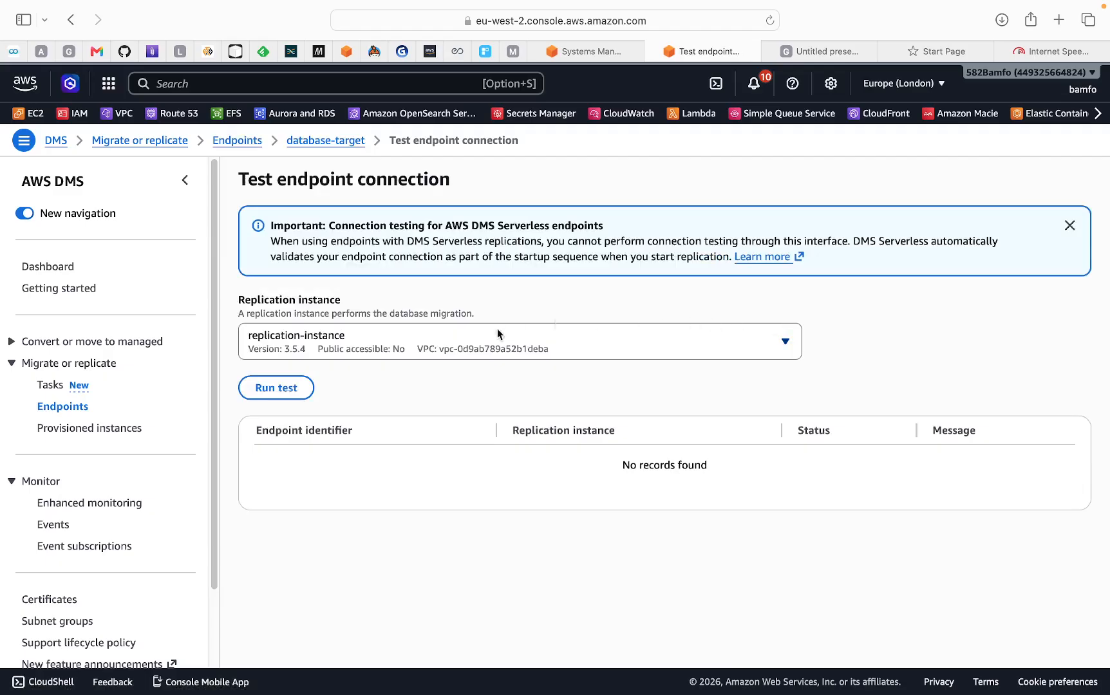
click(287, 393)
mouse_move(749, 693)
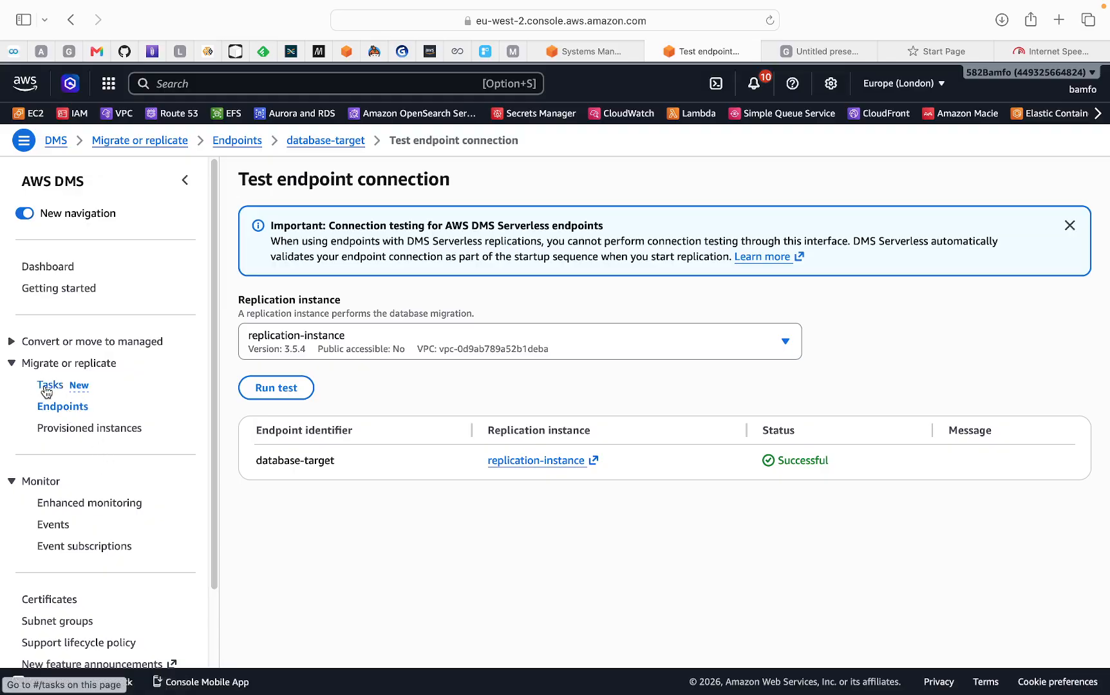
- Review the AWS DMS architecture diagram in Google Slides and set the new DMS task's identifier to dev-replication
click(828, 54)
click(78, 188)
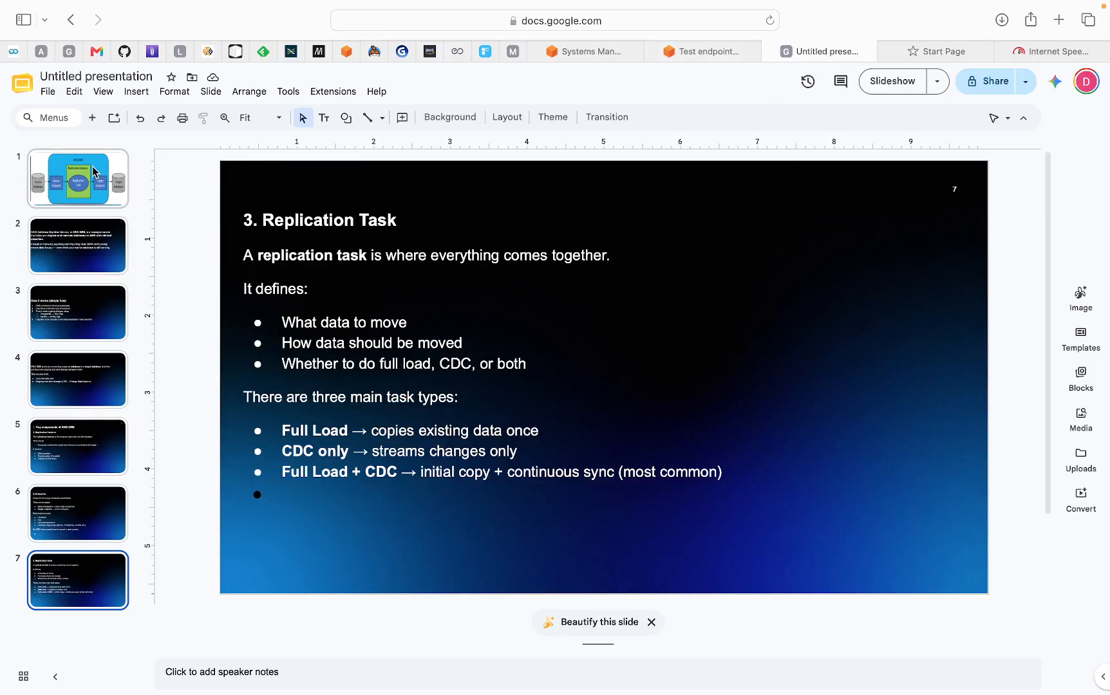
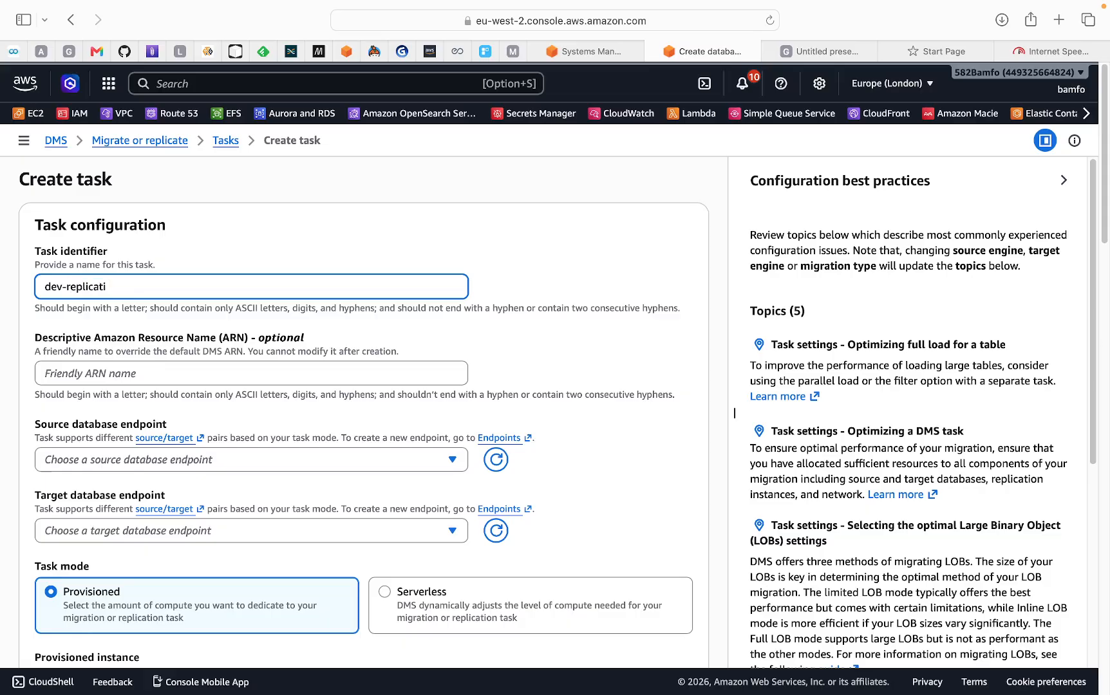
text(on)
click(805, 54)
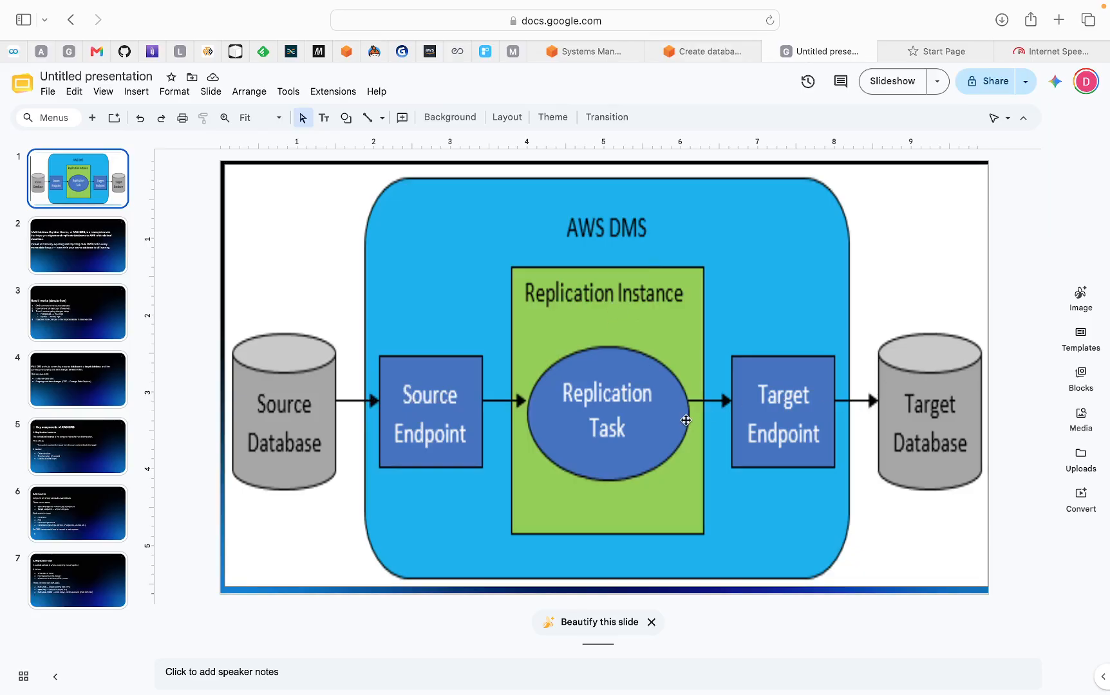
click(706, 62)
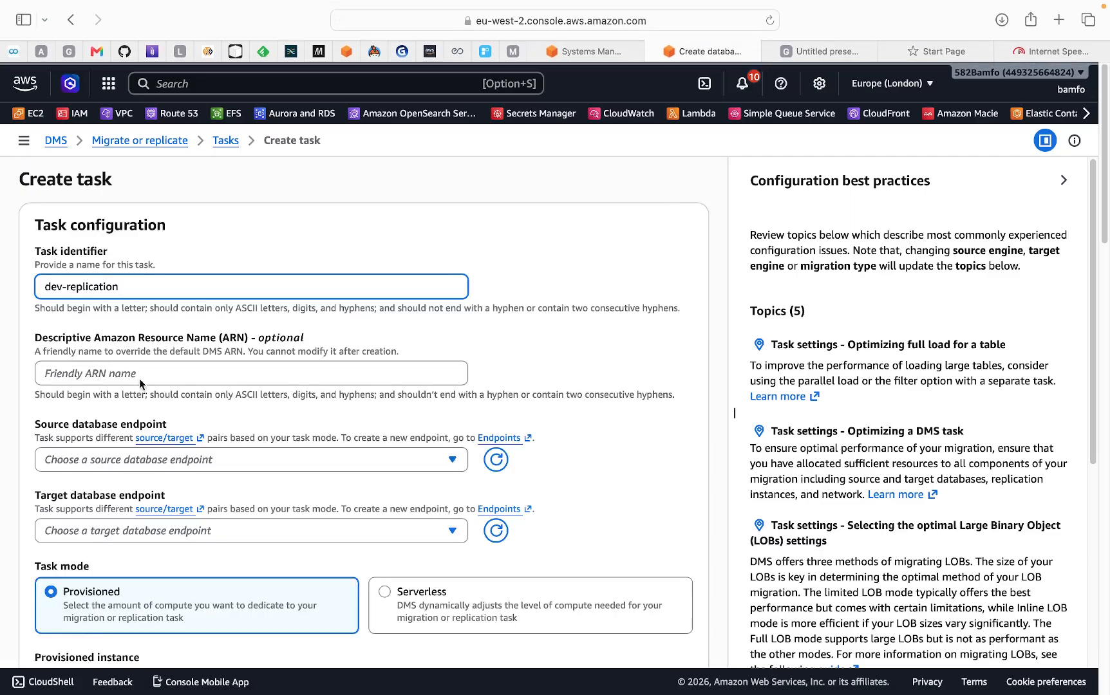
- Choose simple-instance-1 as the task's source database endpoint and database-target as its target database endpoint
click(107, 459)
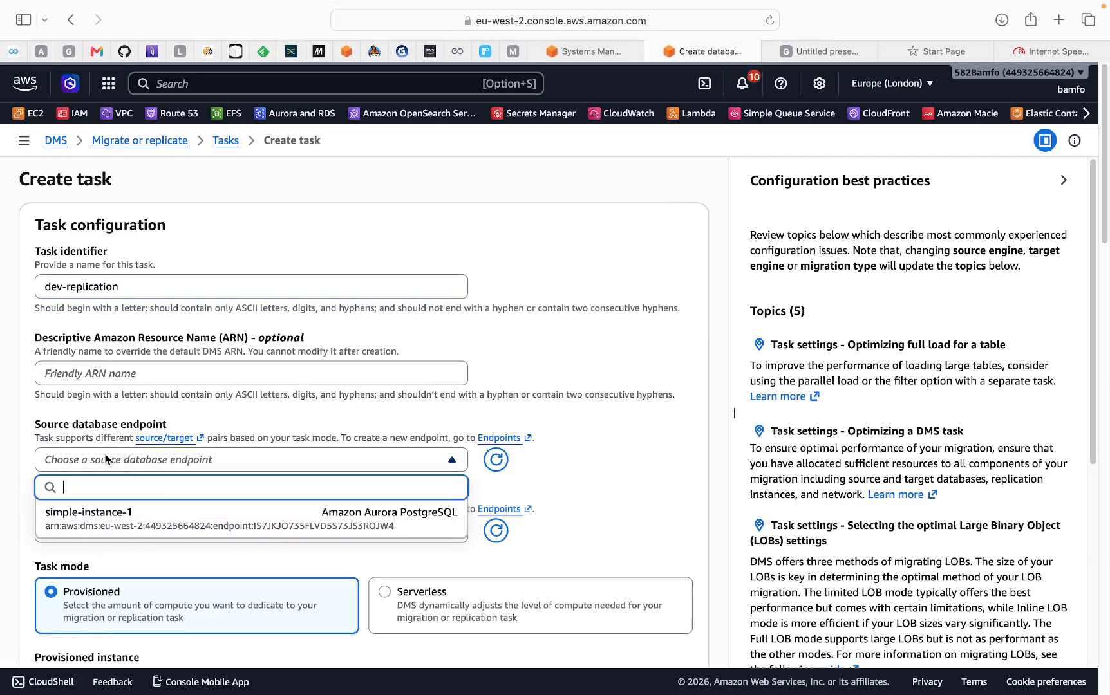
click(119, 527)
click(147, 540)
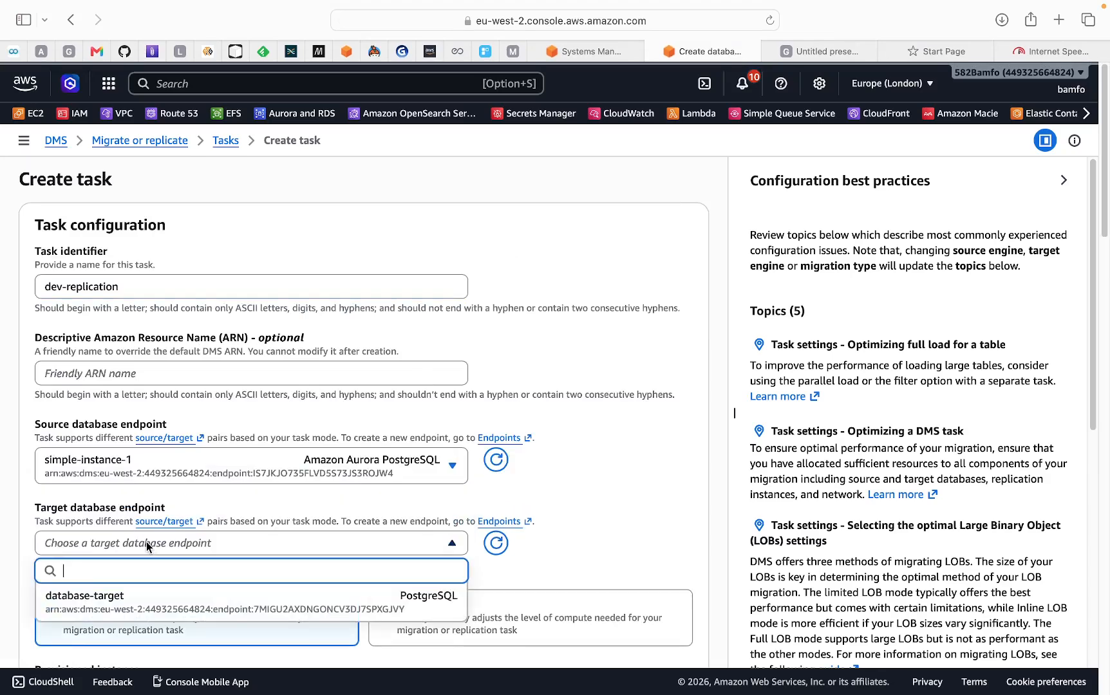
click(126, 603)
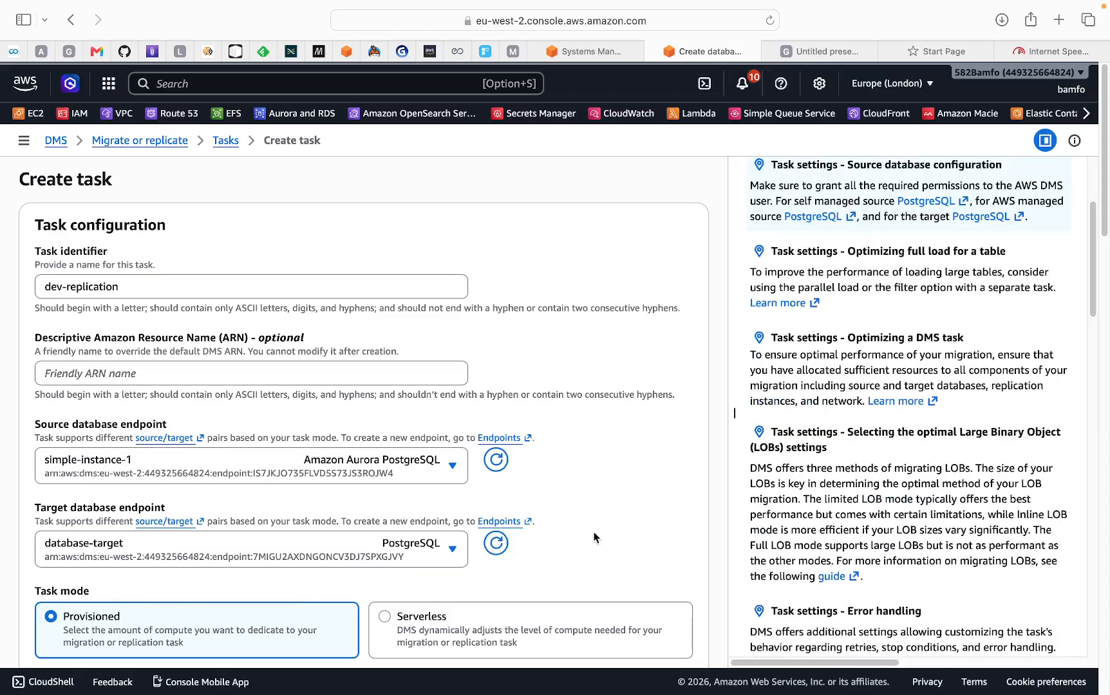
- Assign replication-instance as the task's provisioned instance and set the task type to Migrate and replicate
scroll(584, 520, down, 1)
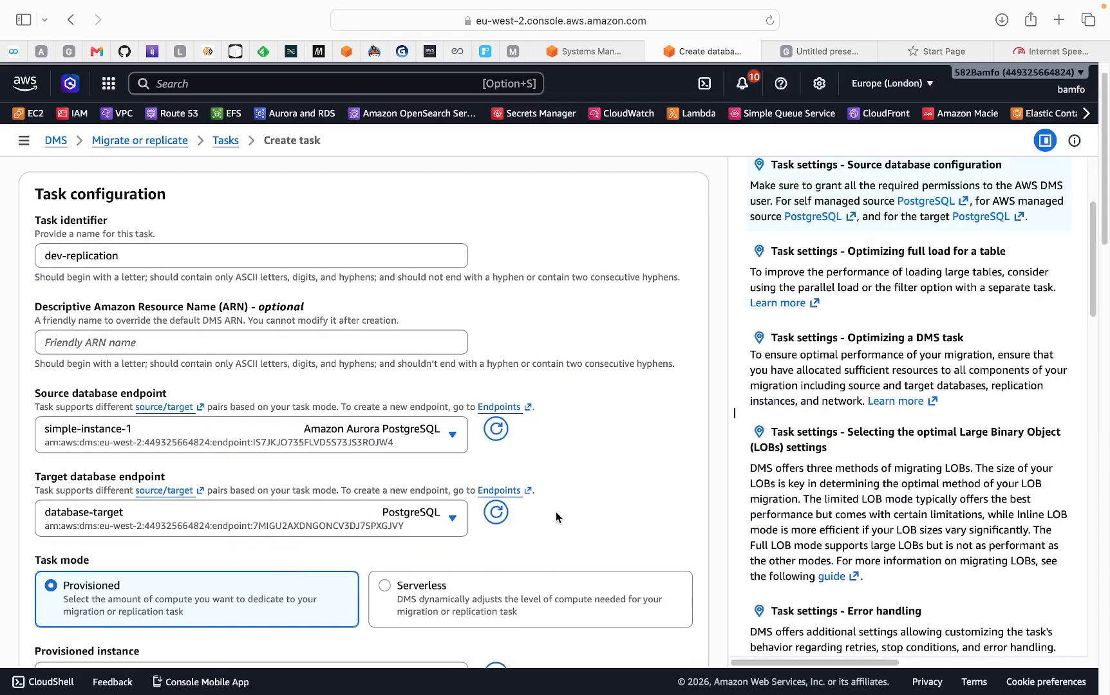
scroll(555, 512, down, 5)
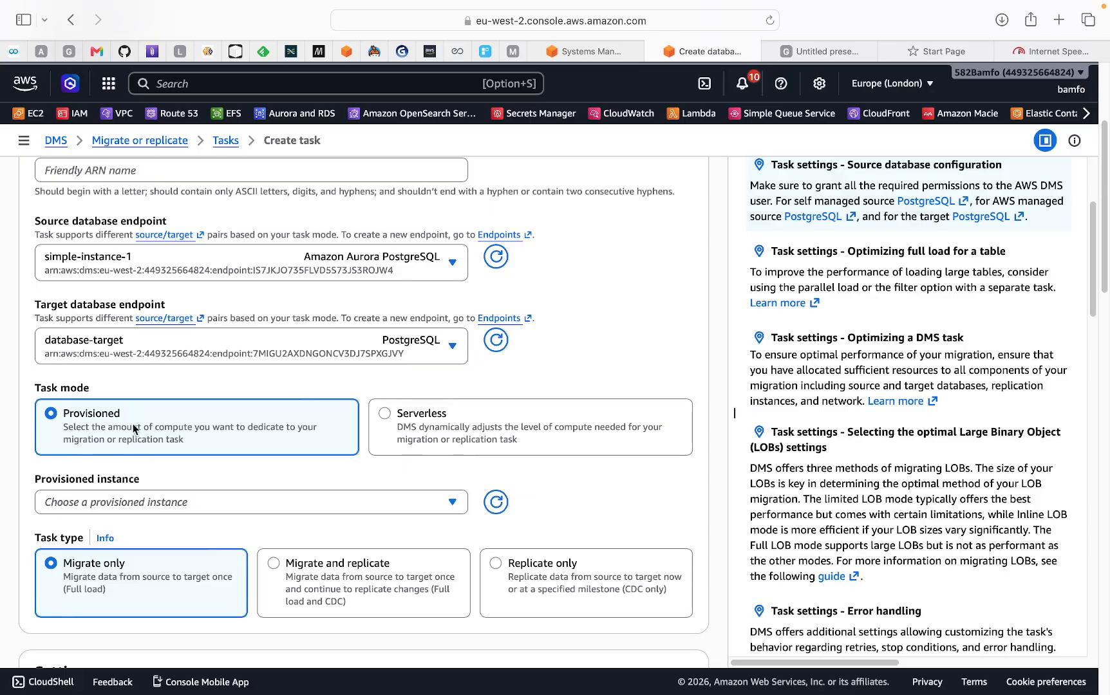
click(153, 501)
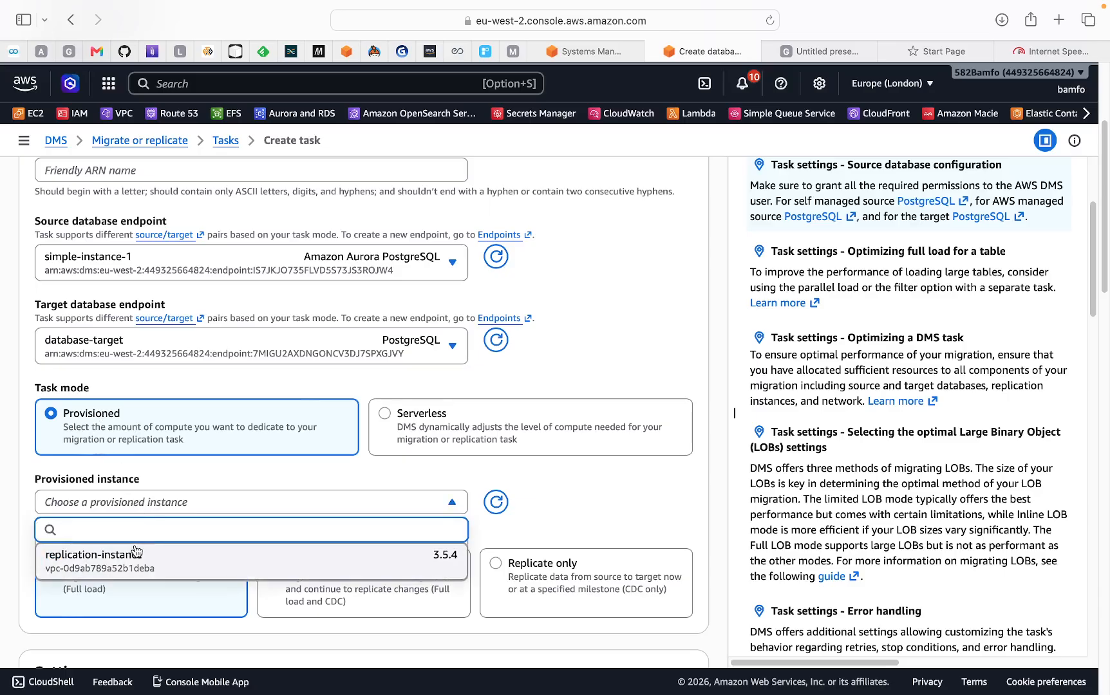
click(94, 560)
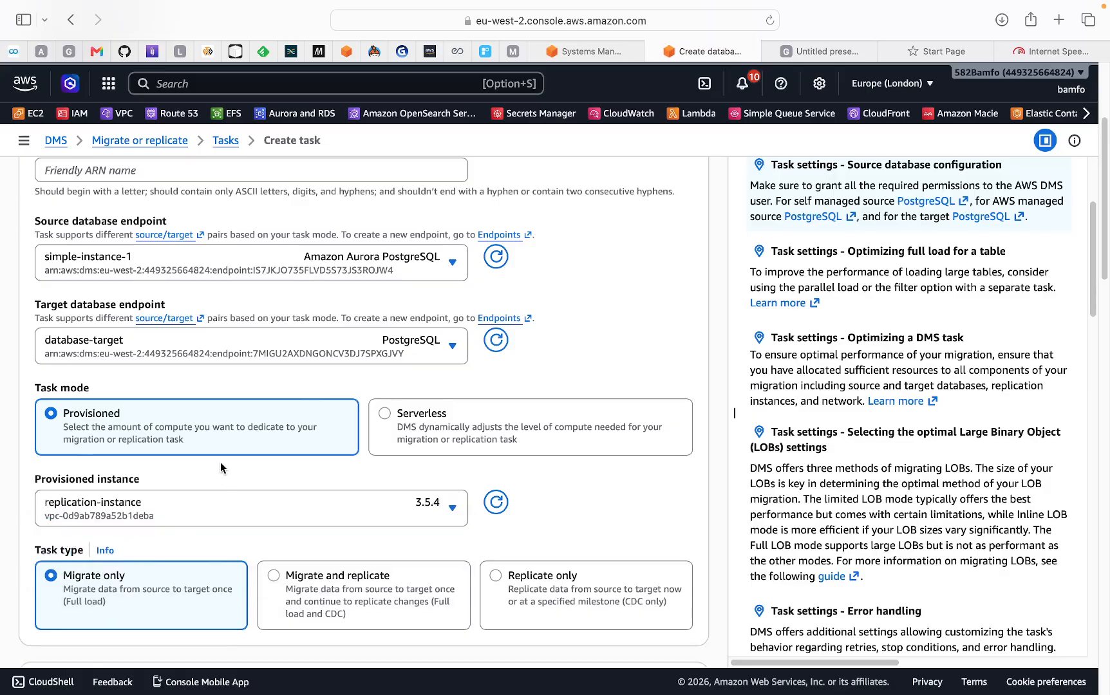
scroll(222, 473, down, 1)
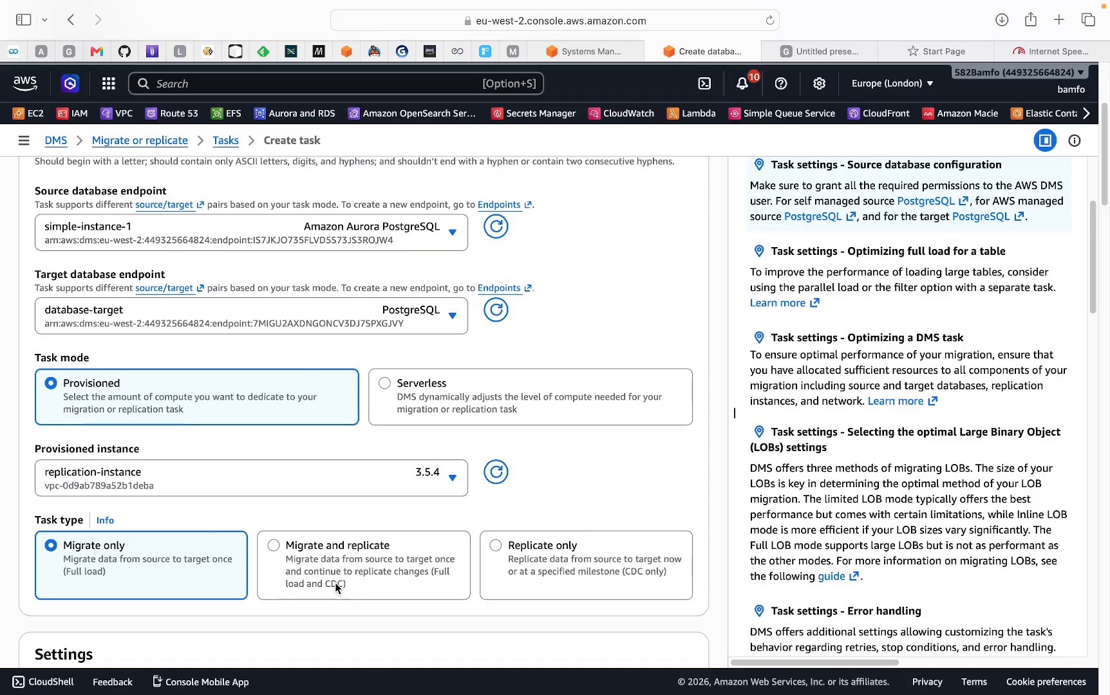
click(291, 553)
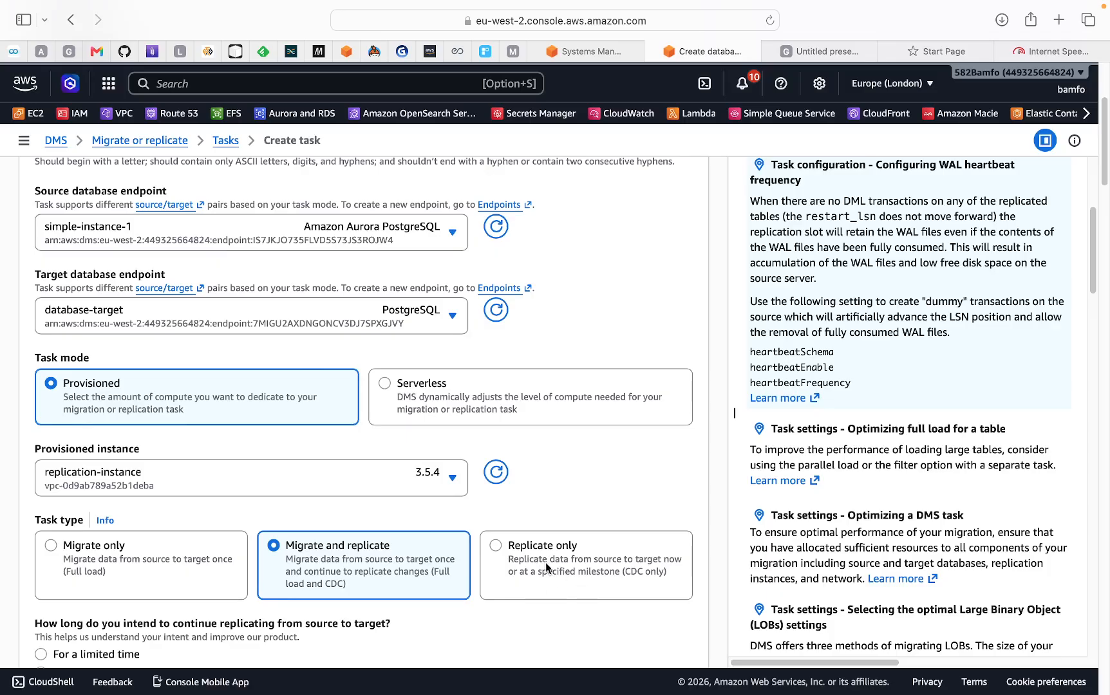
- Examine the task's CDC stop mode, editing mode and target table preparation settings
scroll(326, 487, down, 5)
scroll(313, 495, down, 2)
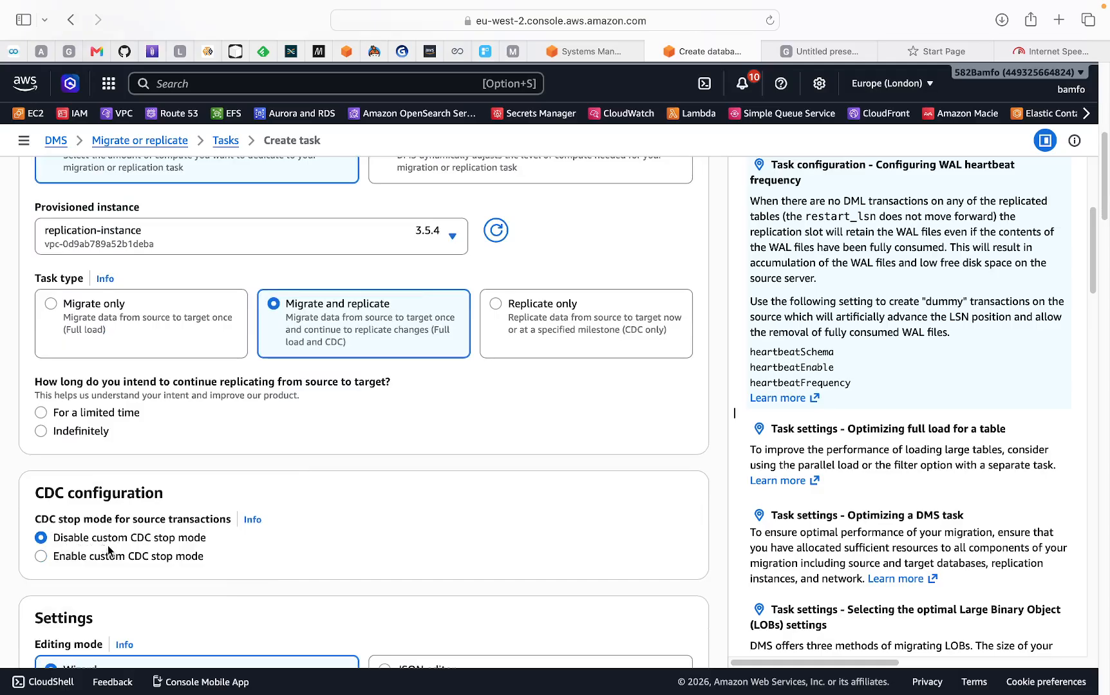
scroll(112, 530, down, 1)
scroll(113, 527, down, 5)
scroll(121, 510, down, 2)
scroll(122, 482, down, 4)
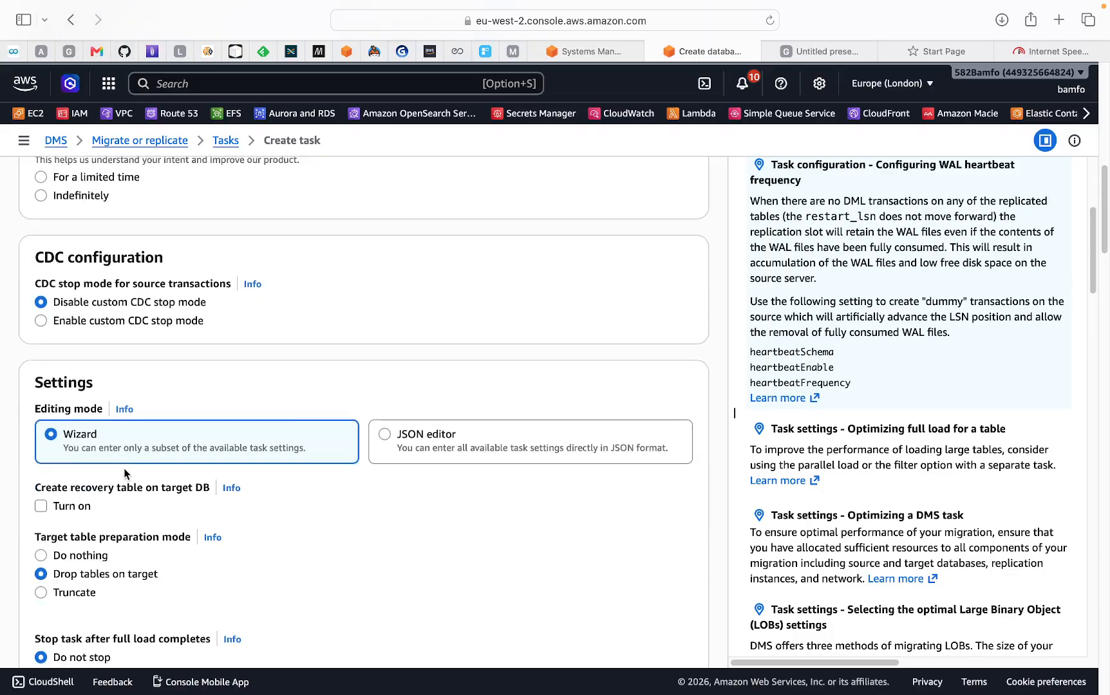
scroll(128, 489, down, 1)
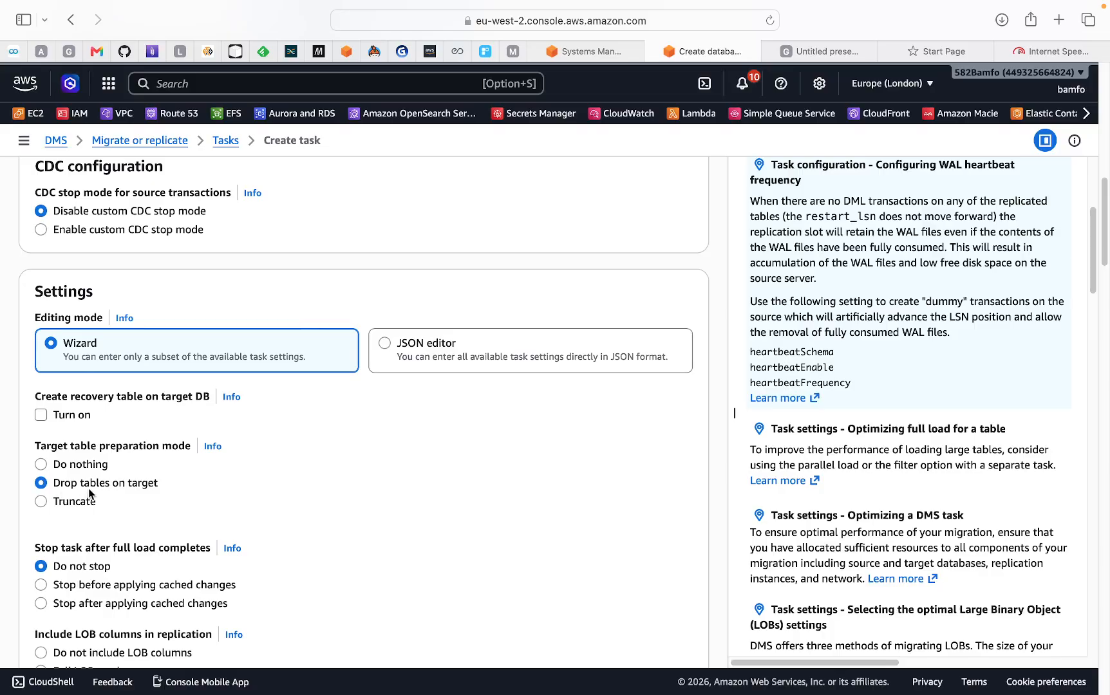
scroll(74, 473, down, 1)
scroll(92, 466, down, 2)
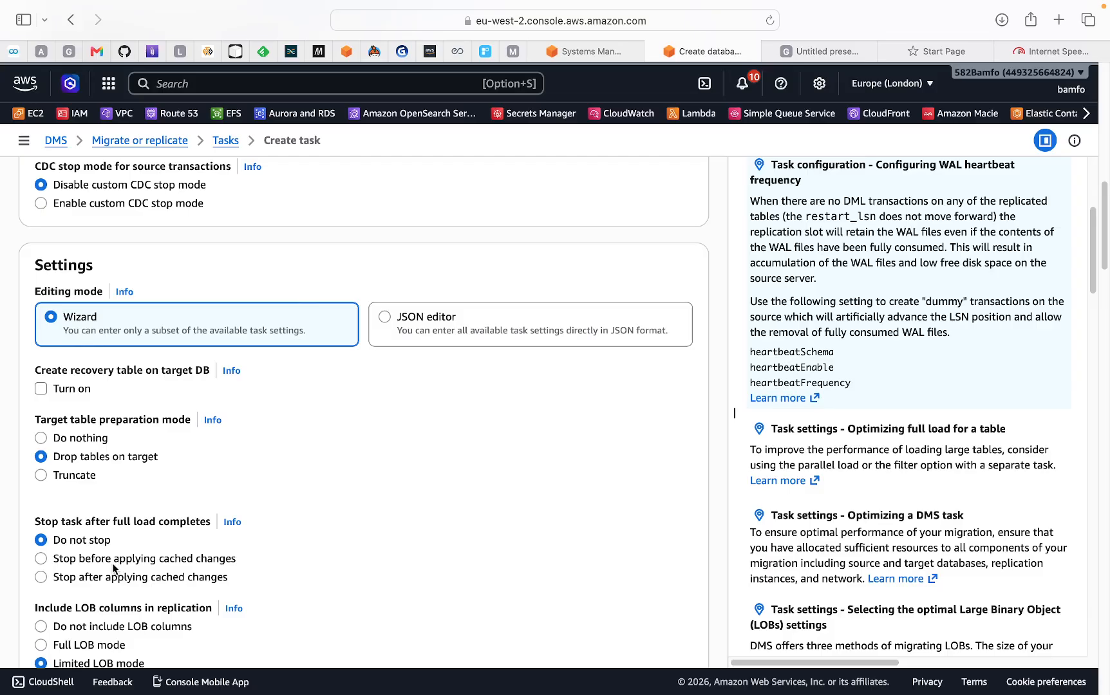
- Set the inclusion of LOB columns in replication to Full LOB mode
scroll(116, 552, down, 5)
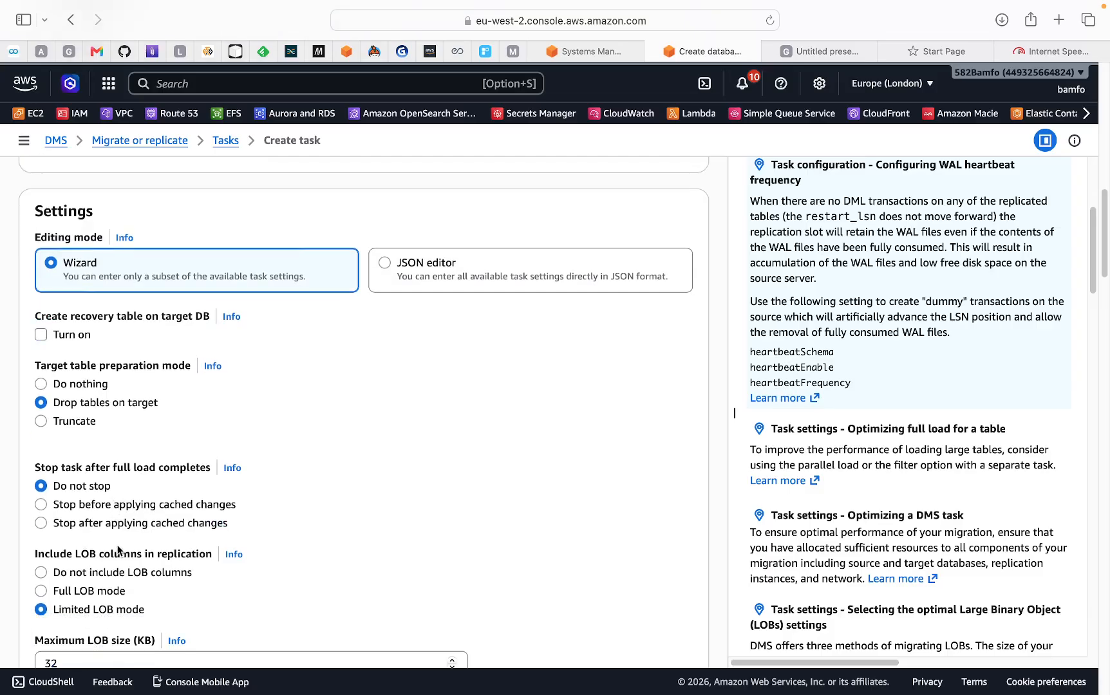
scroll(114, 549, down, 1)
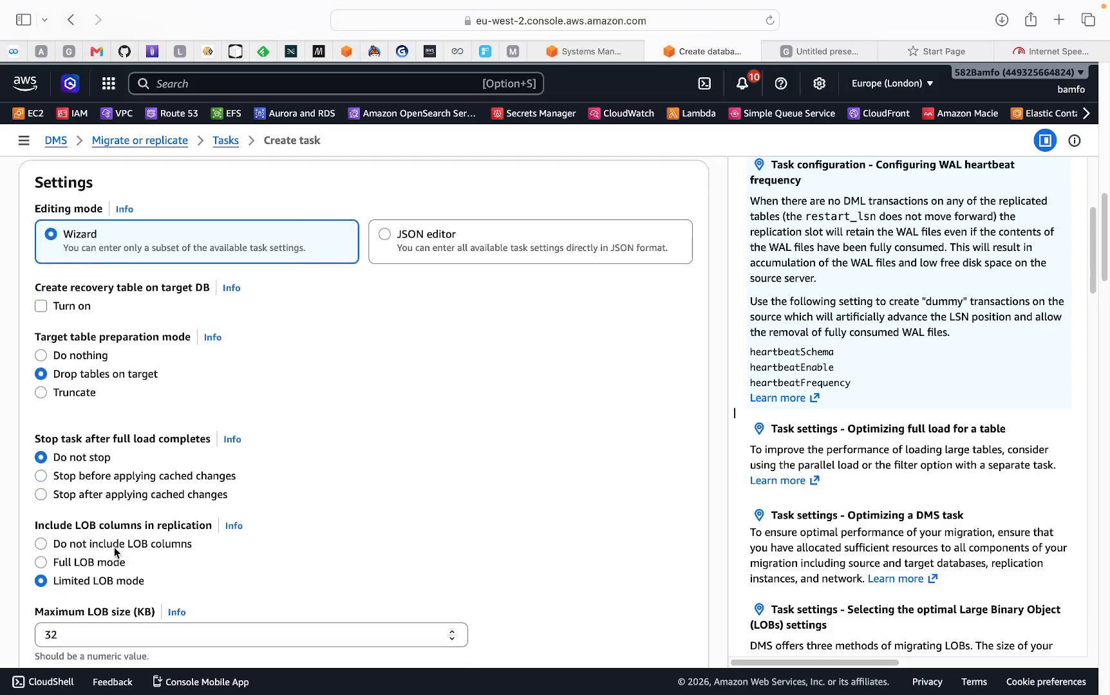
scroll(138, 540, down, 1)
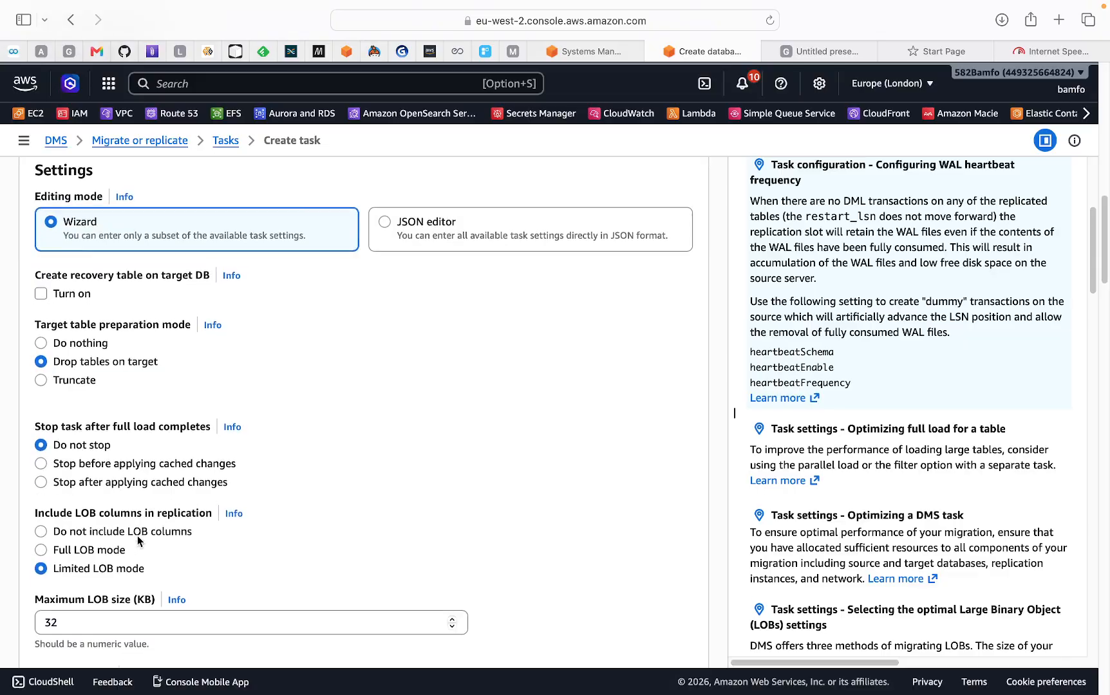
scroll(138, 539, down, 1)
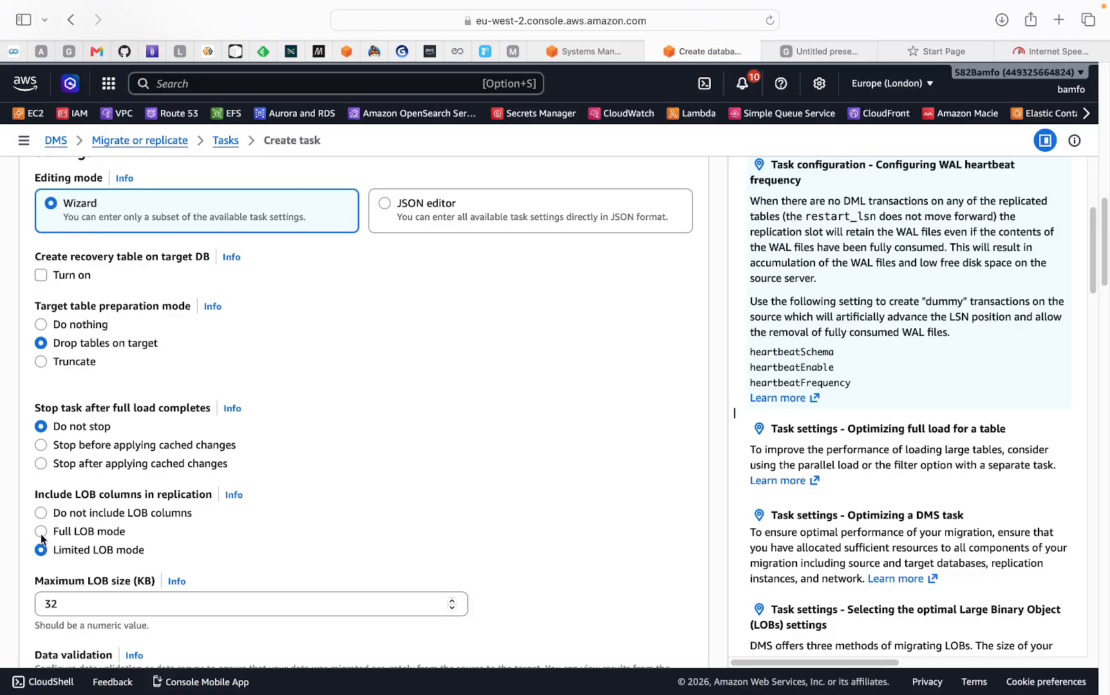
scroll(40, 533, down, 1)
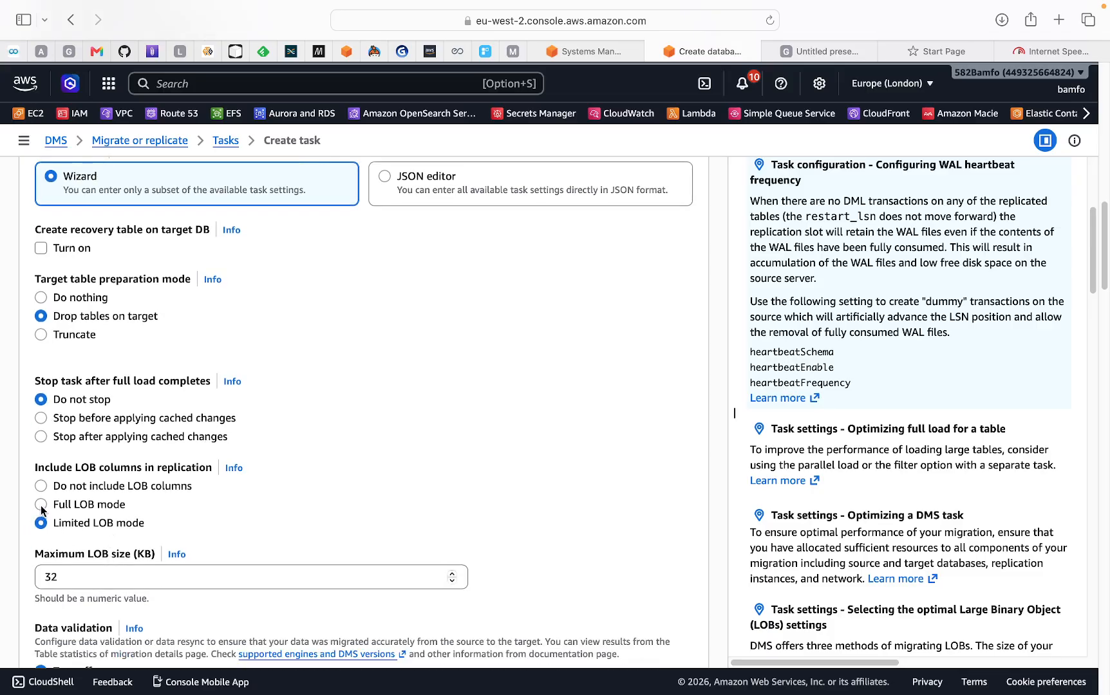
click(40, 506)
scroll(161, 533, down, 1)
scroll(89, 557, down, 1)
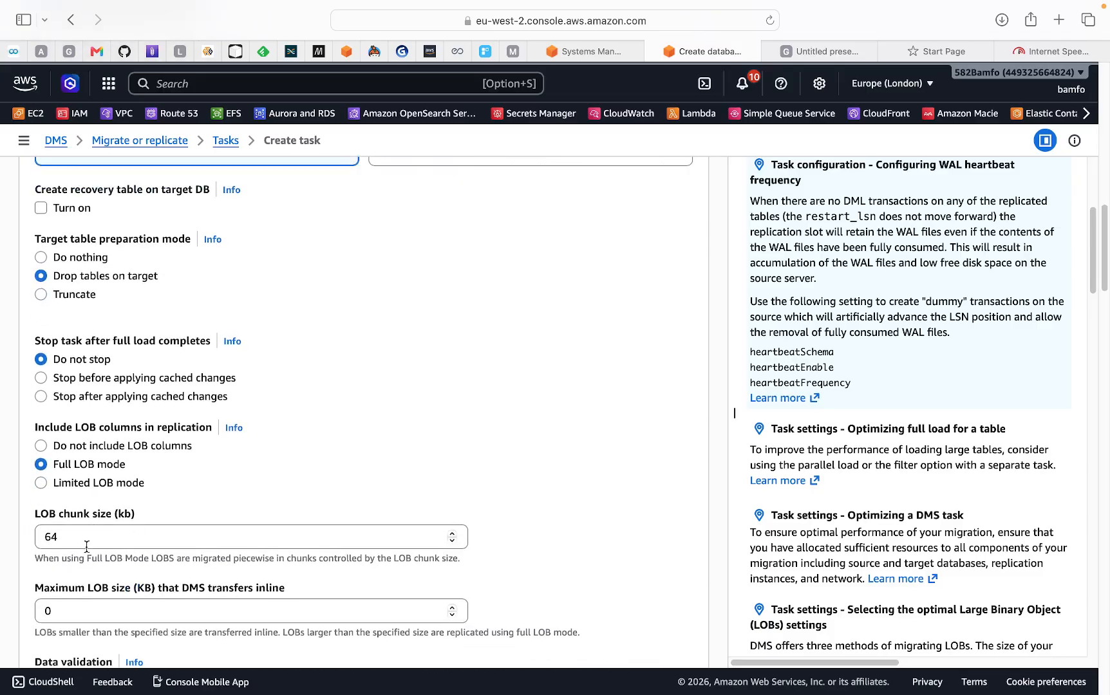
- Set the LOB chunk size to 32 KB and the maximum LOB size transferred inline to 16 KB
click(74, 537)
key(BackSpace)
key(BackSpace)
text(32)
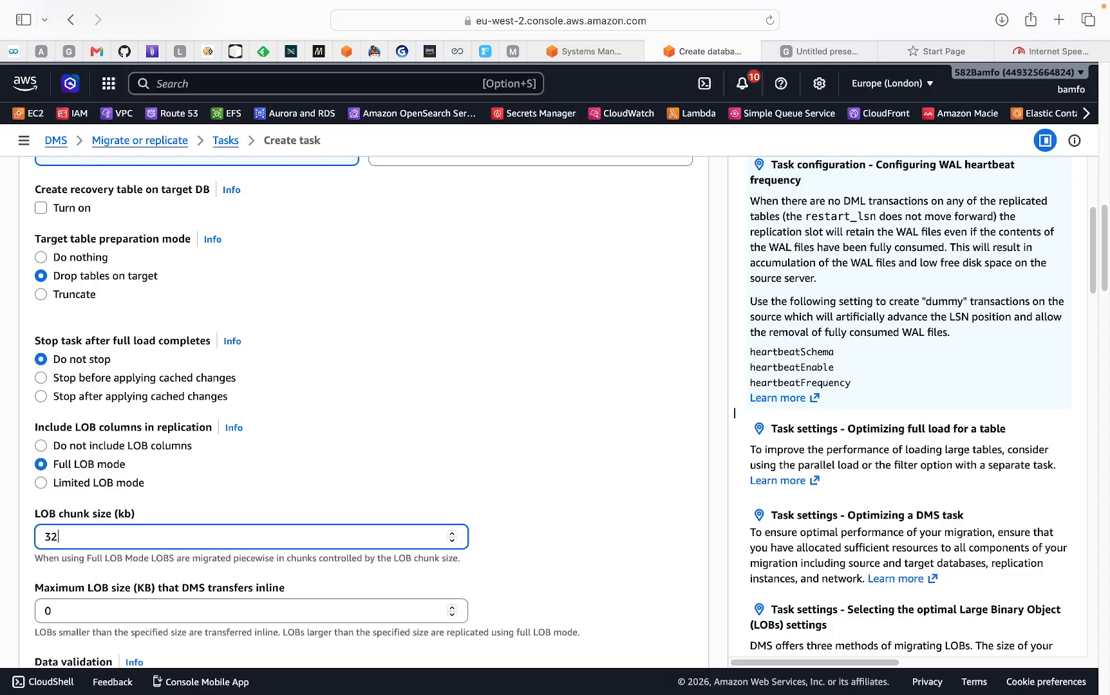
click(67, 616)
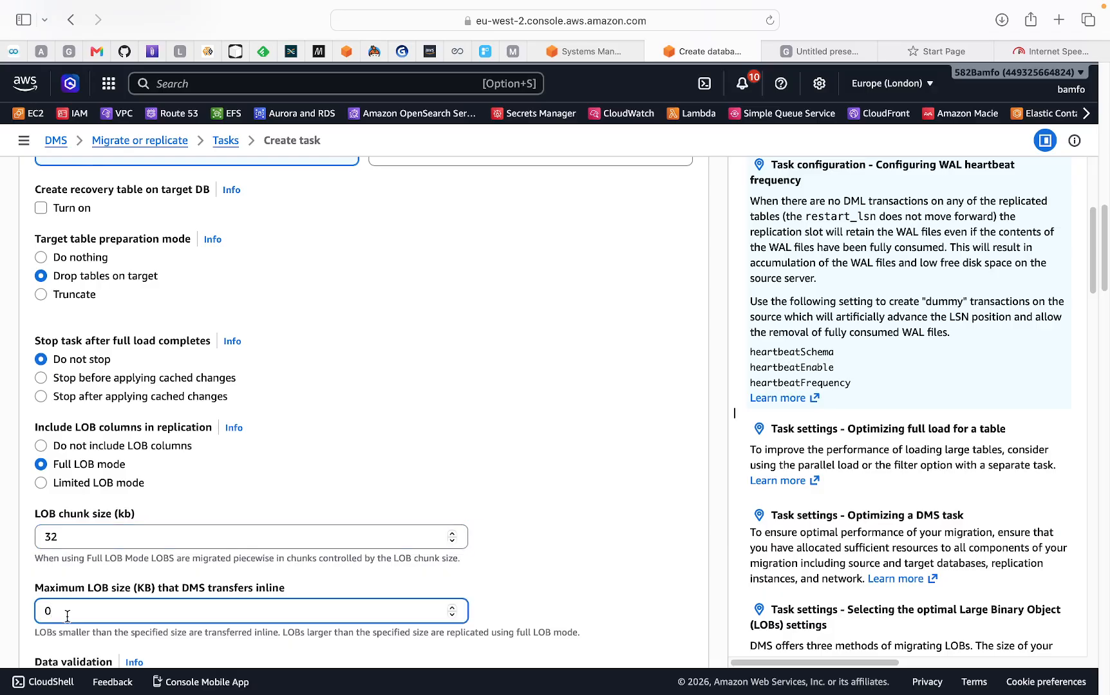
key(BackSpace)
text(16)
- Examine the task's data validation, log and batch-optimized apply settings, and expand the advanced settings to review the control table options
scroll(76, 515, down, 3)
scroll(107, 464, down, 2)
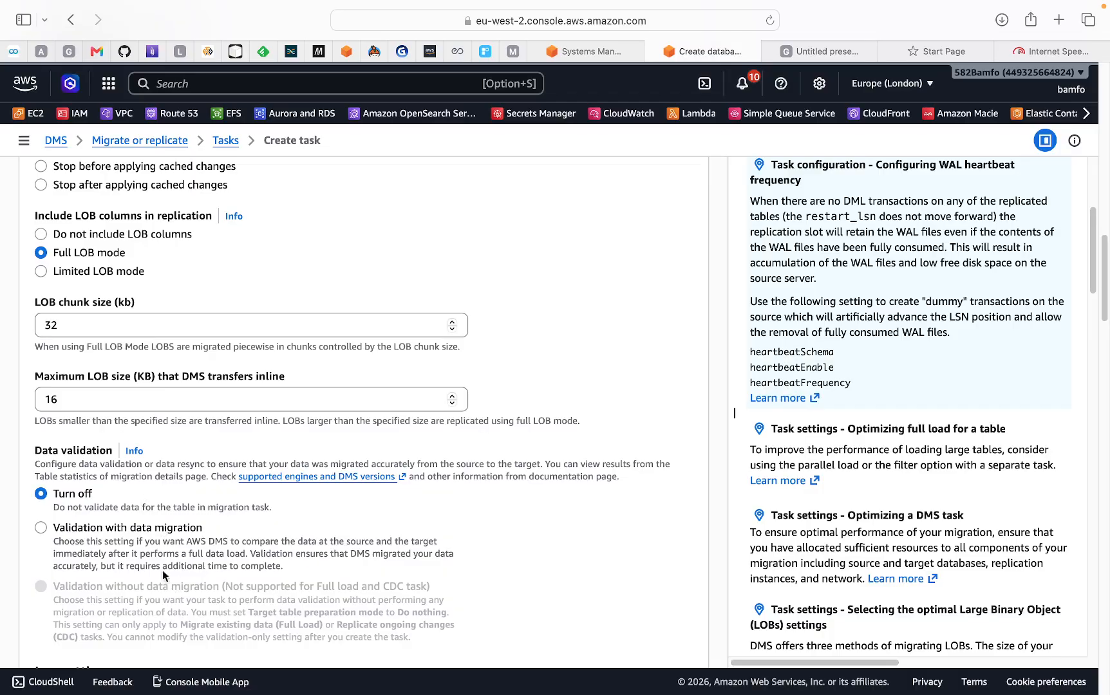
scroll(154, 547, down, 4)
scroll(150, 552, down, 6)
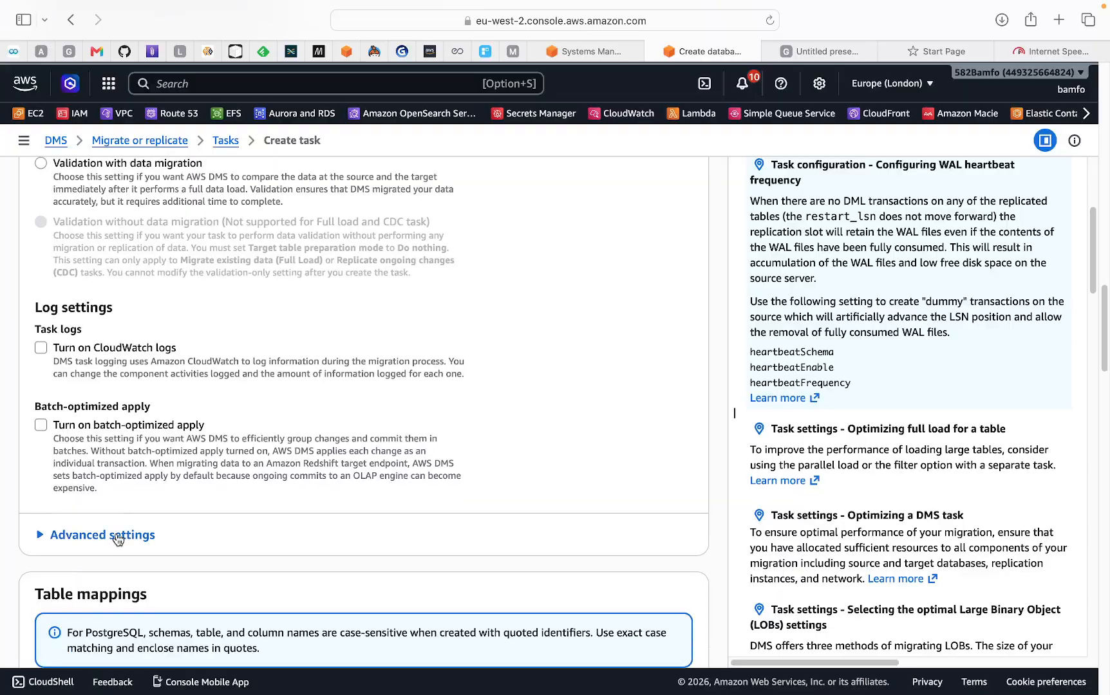
click(41, 532)
scroll(177, 531, down, 4)
scroll(178, 529, down, 8)
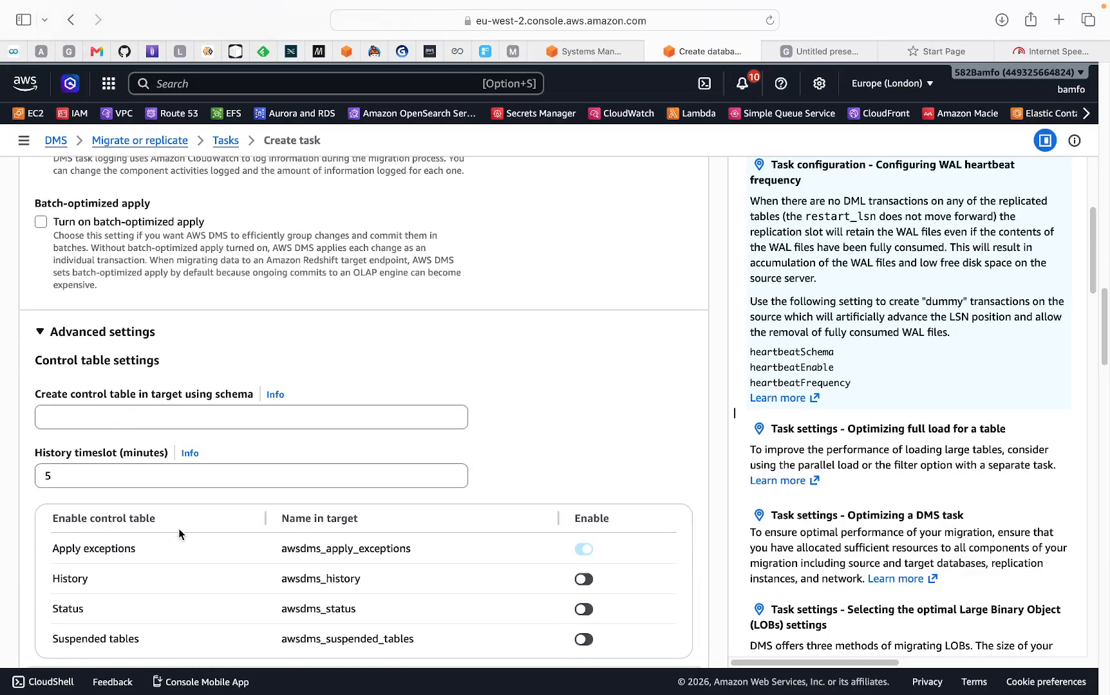
scroll(180, 533, down, 10)
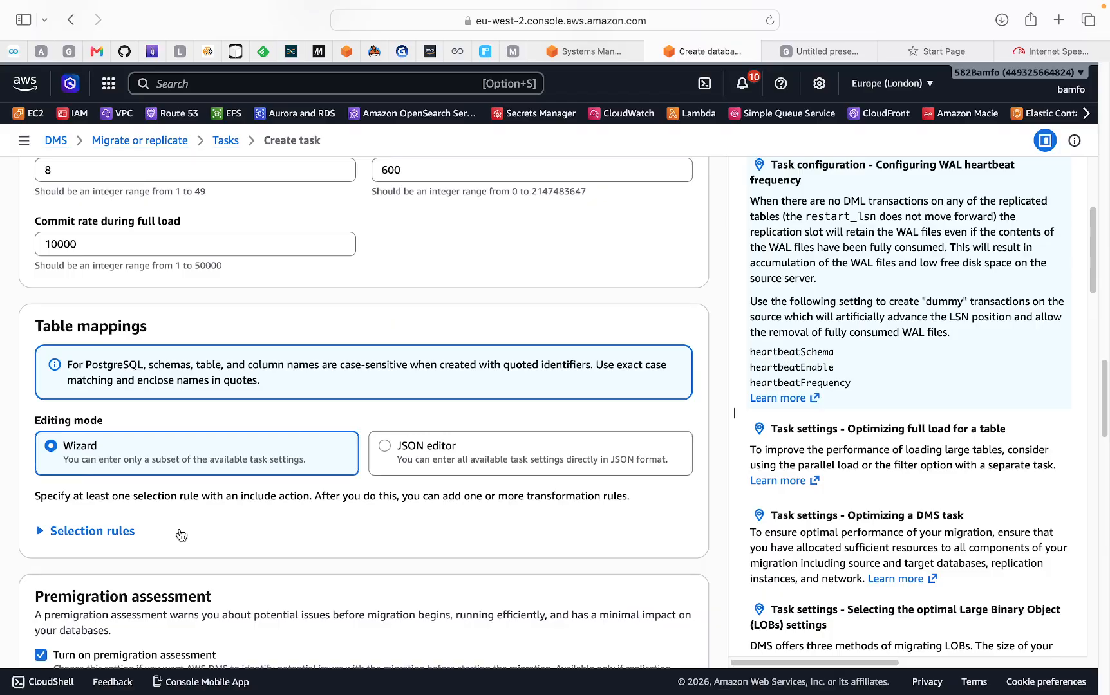
- Add a table mapping selection rule with the Include action and the % wildcard for both schema name and table name
scroll(180, 533, down, 1)
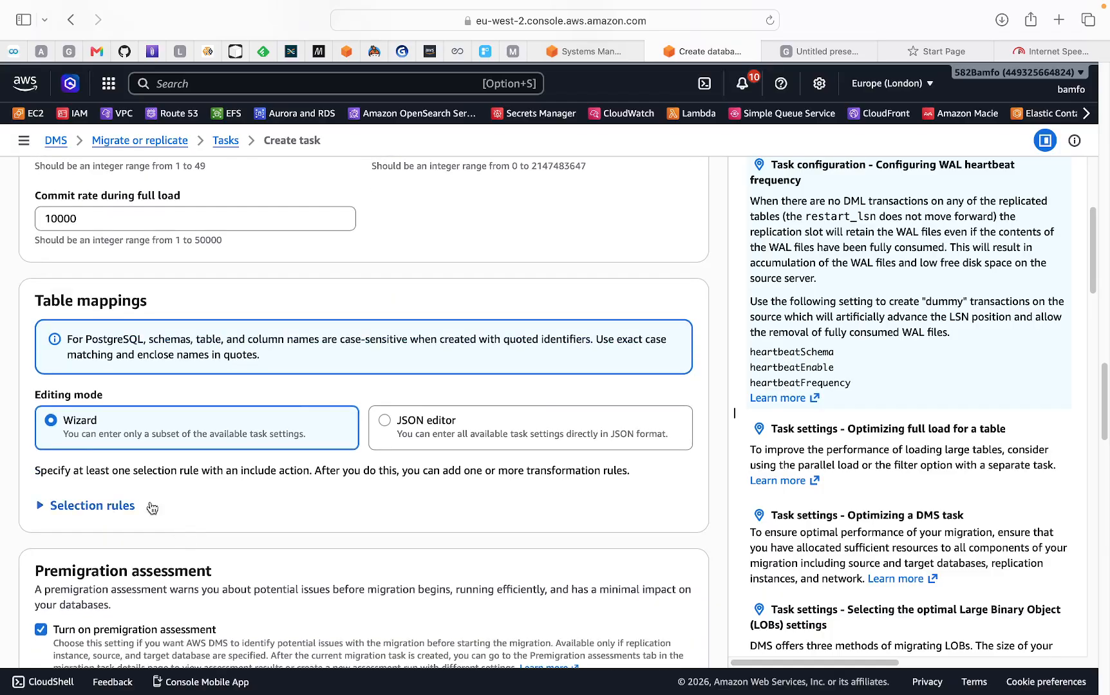
click(39, 507)
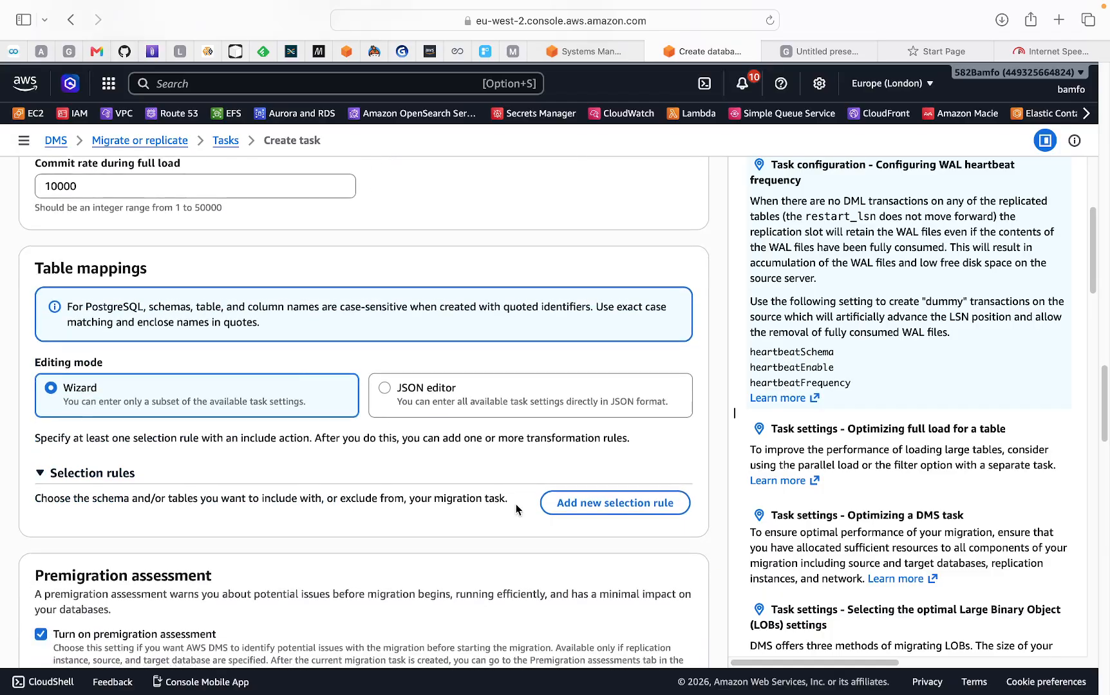
click(558, 509)
scroll(303, 525, down, 5)
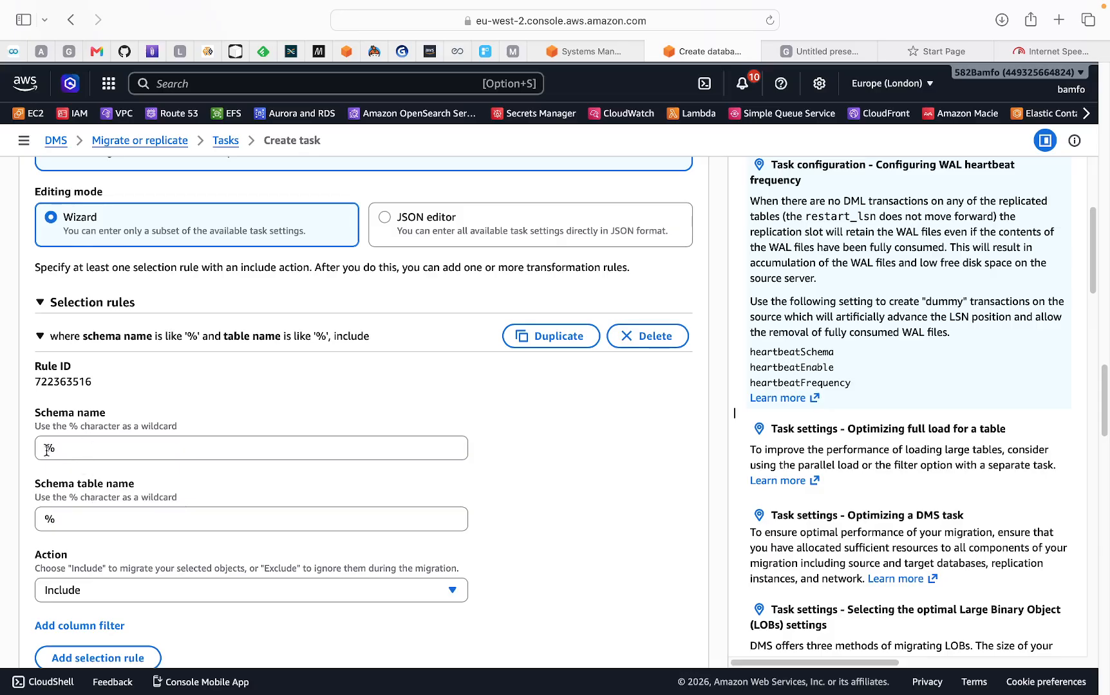
drag(43, 449, 62, 452)
drag(45, 523, 57, 520)
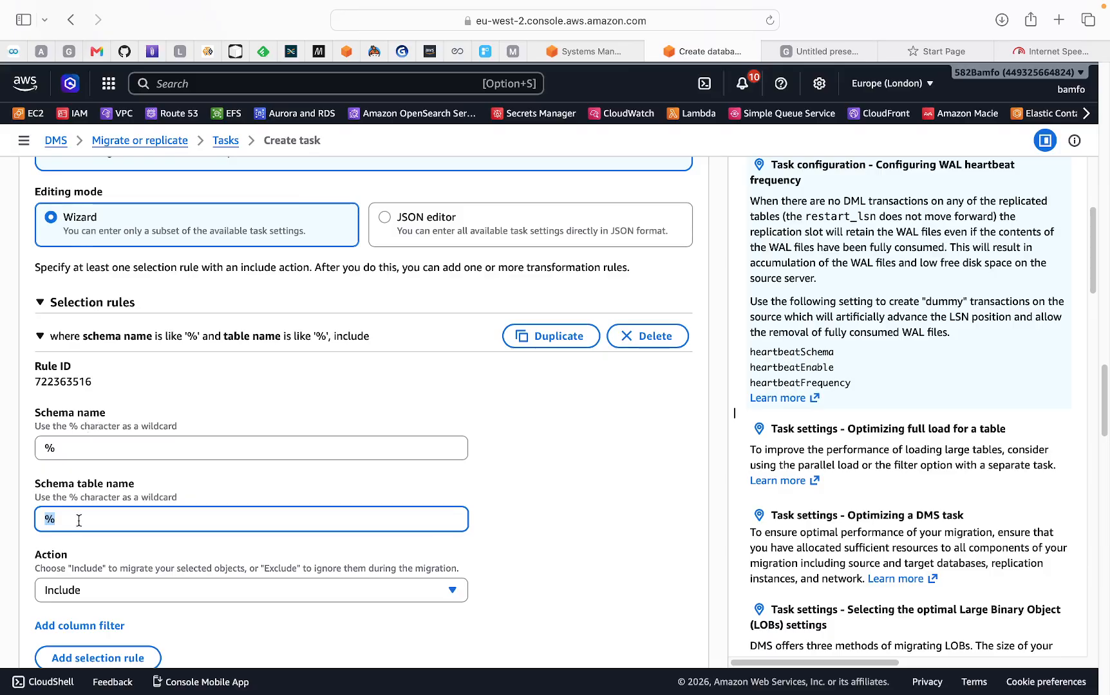
- Expand the optional transformation rules of the table mappings to see what they offer
scroll(126, 526, down, 5)
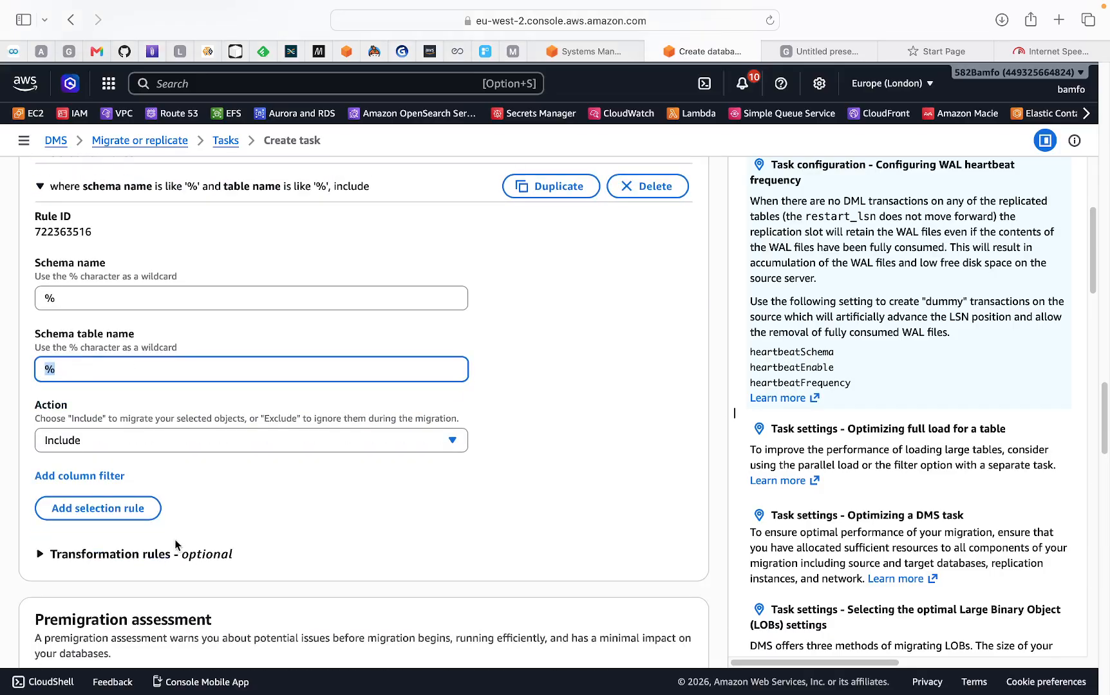
click(212, 551)
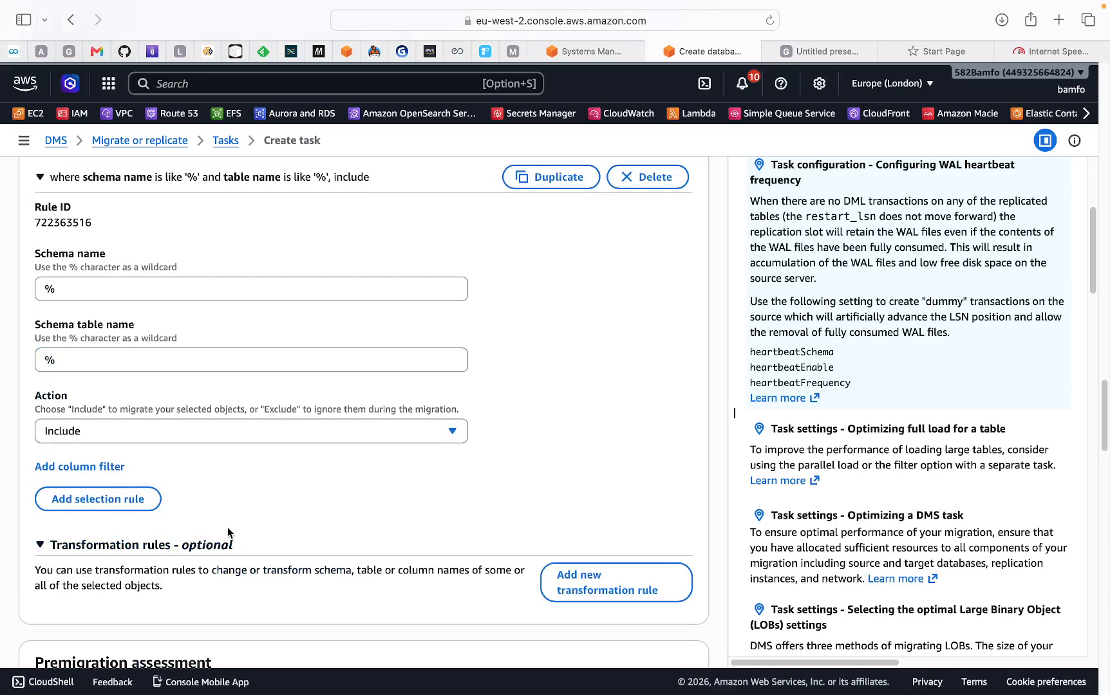
scroll(228, 534, down, 1)
scroll(229, 532, down, 3)
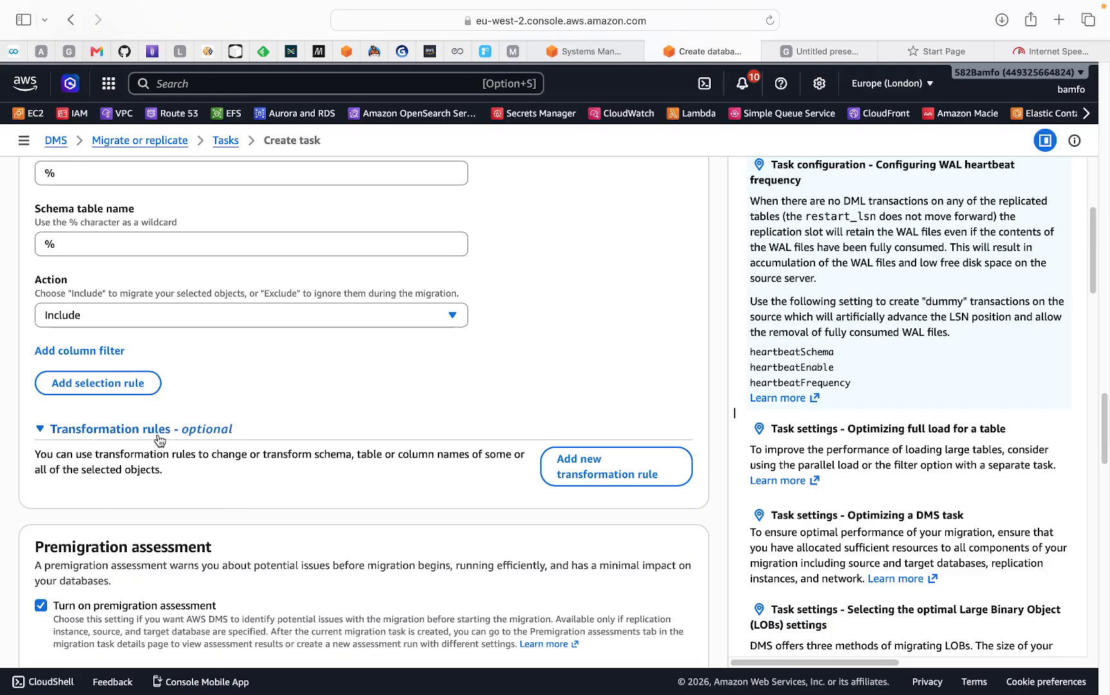
- Turn off the premigration assessment and set the migration task to start manually later
scroll(174, 425, down, 4)
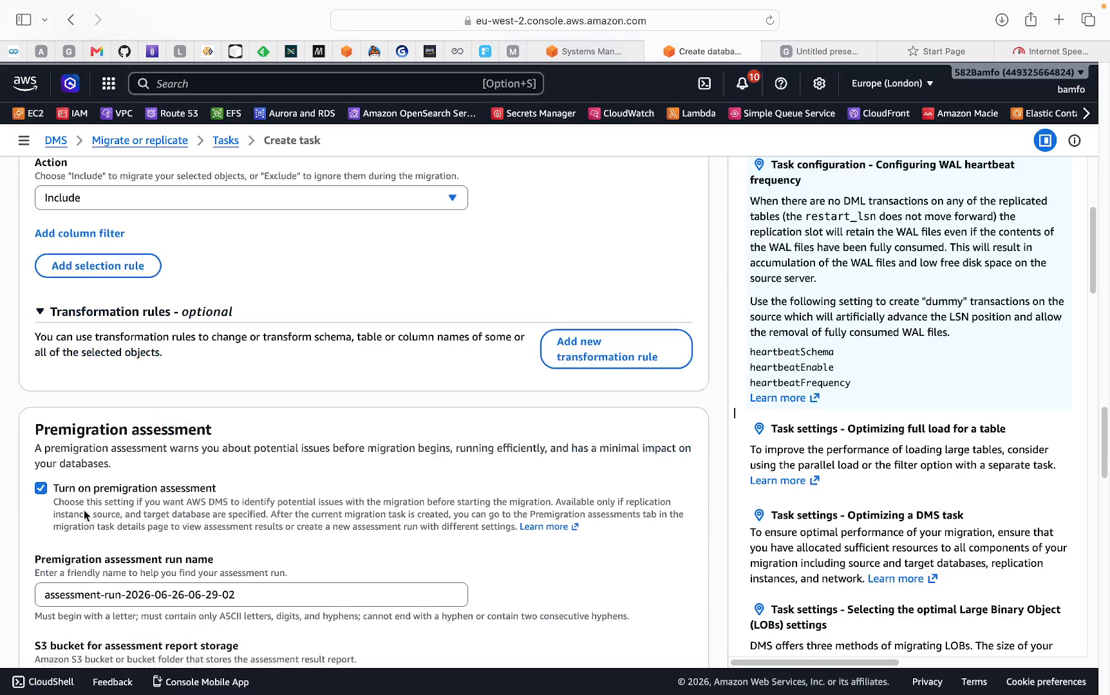
click(42, 489)
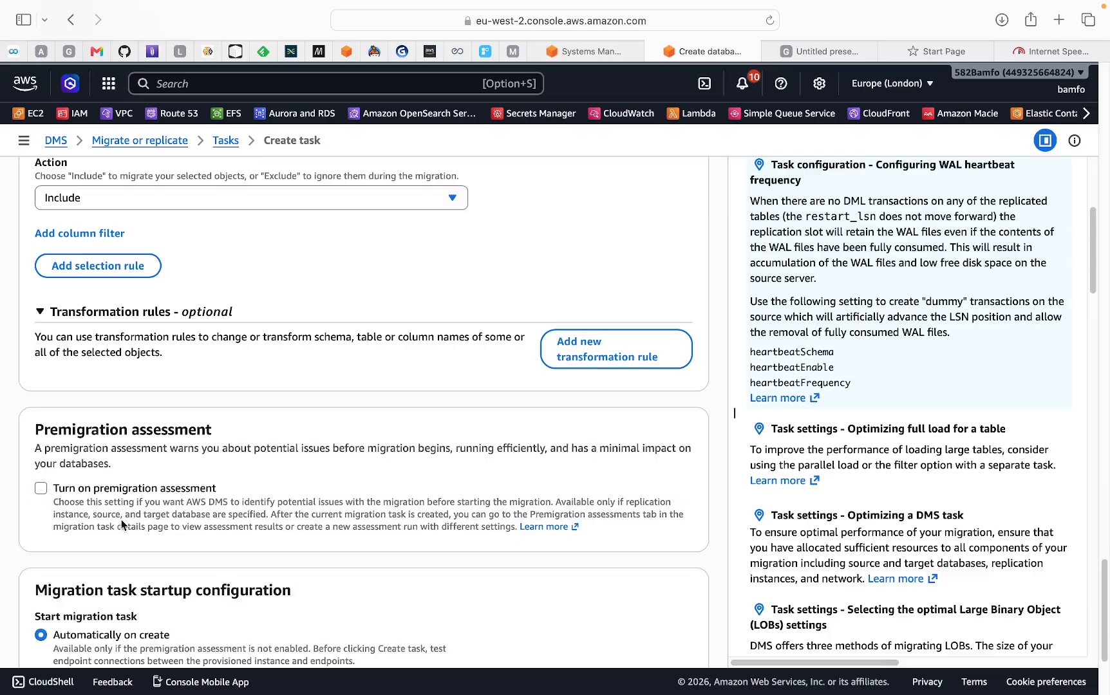
scroll(141, 527, down, 5)
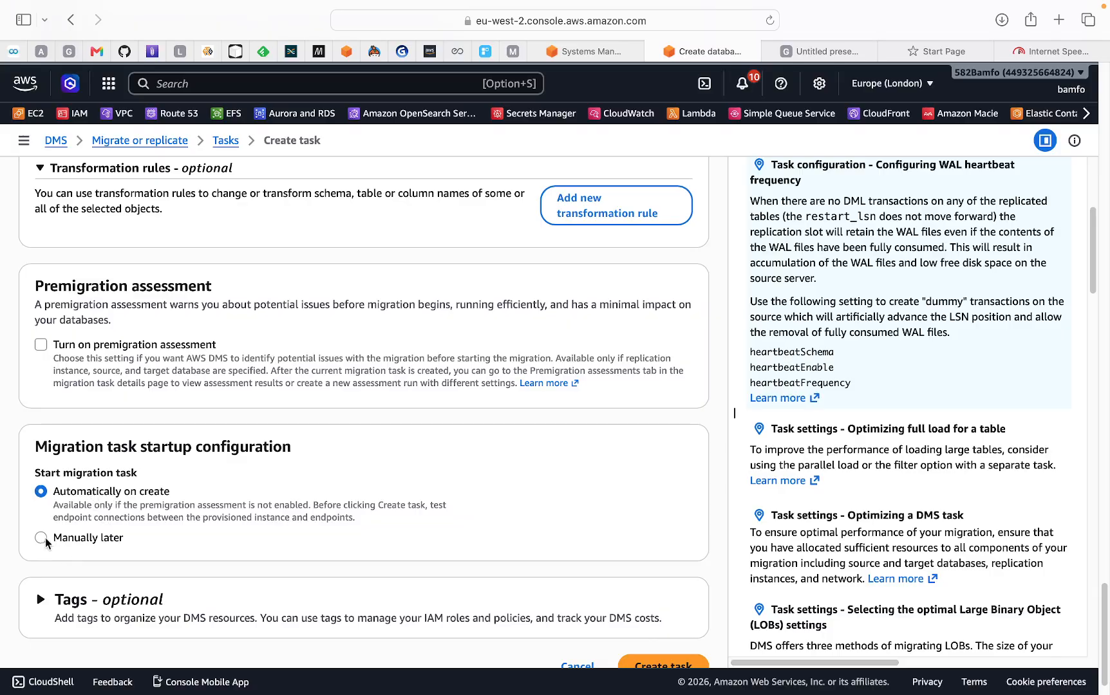
scroll(505, 538, down, 1)
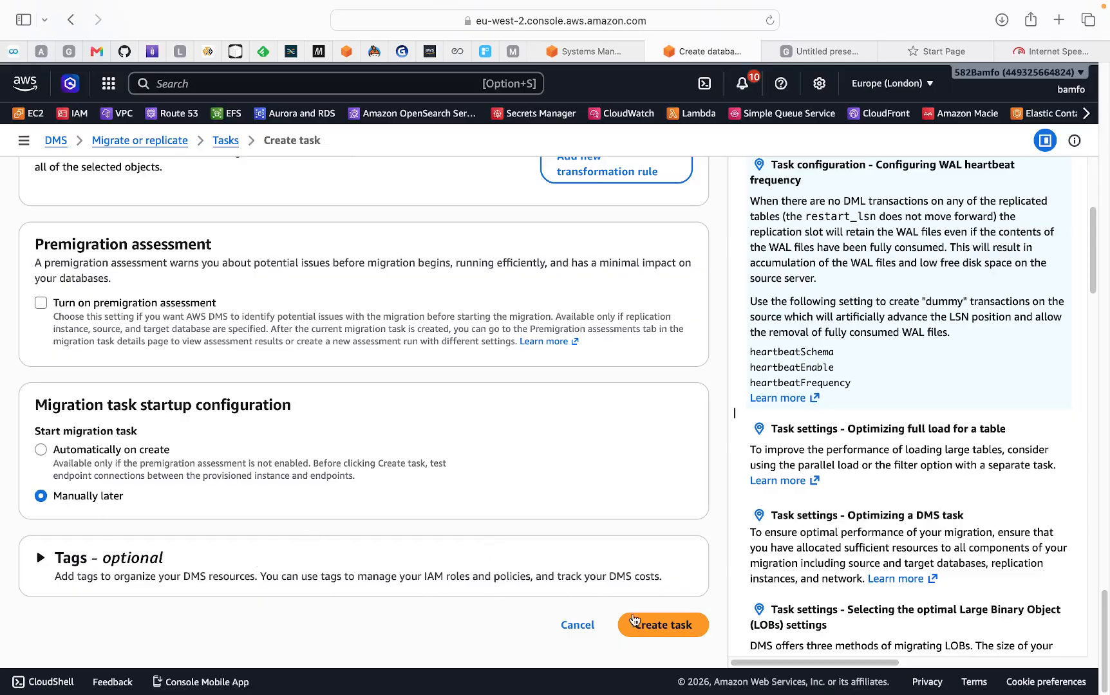
- Review the whole task configuration, from the identifier and endpoints through the LOB settings to the startup configuration
scroll(437, 534, up, 10)
scroll(181, 370, up, 15)
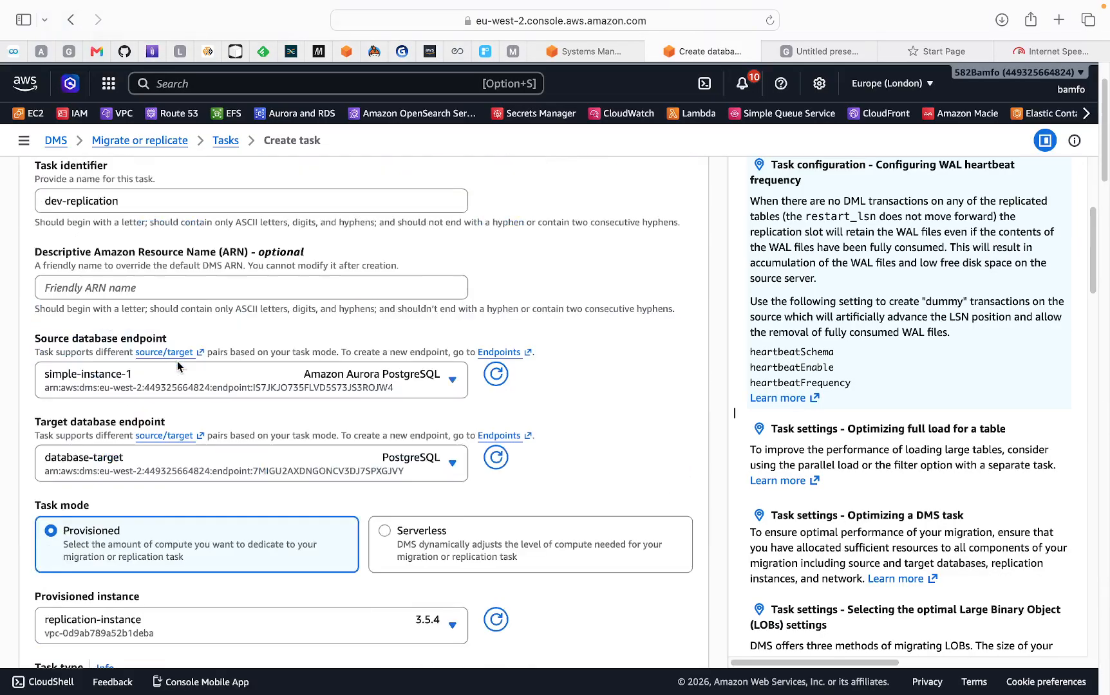
scroll(185, 365, down, 5)
scroll(187, 367, up, 5)
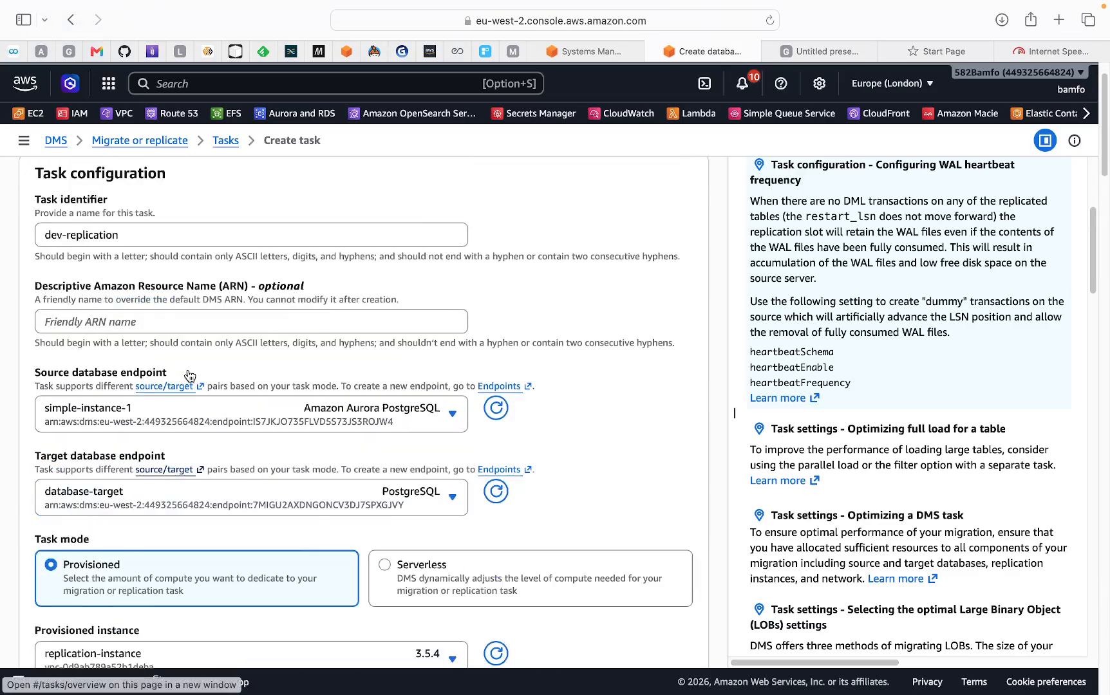
scroll(188, 370, down, 2)
scroll(188, 370, down, 5)
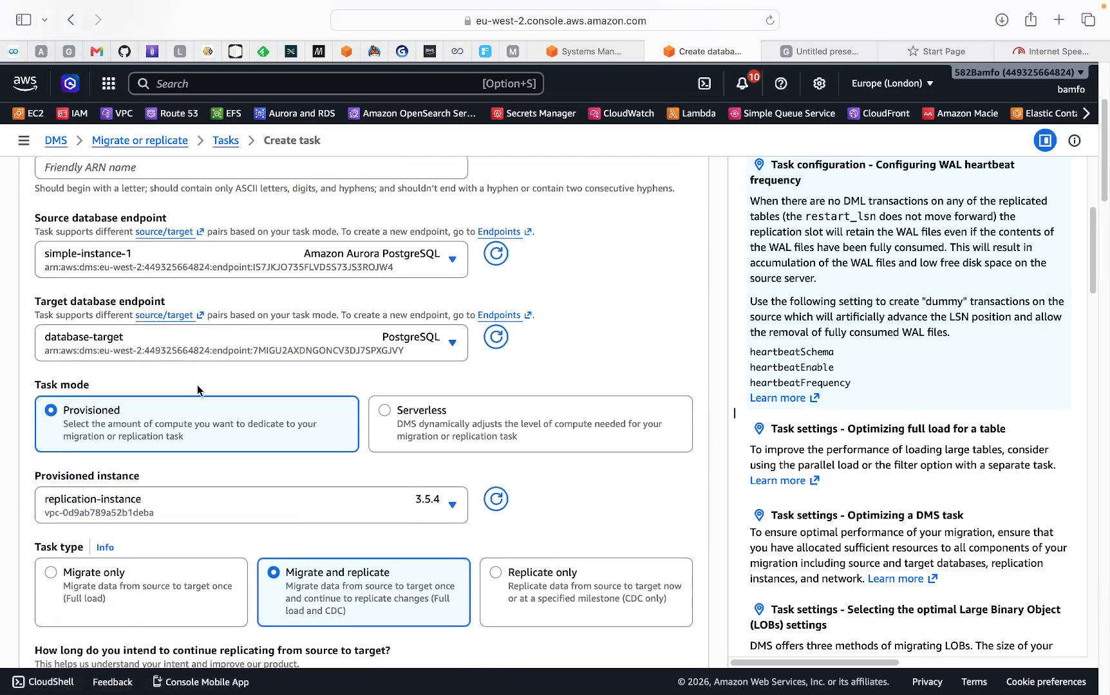
scroll(208, 407, down, 7)
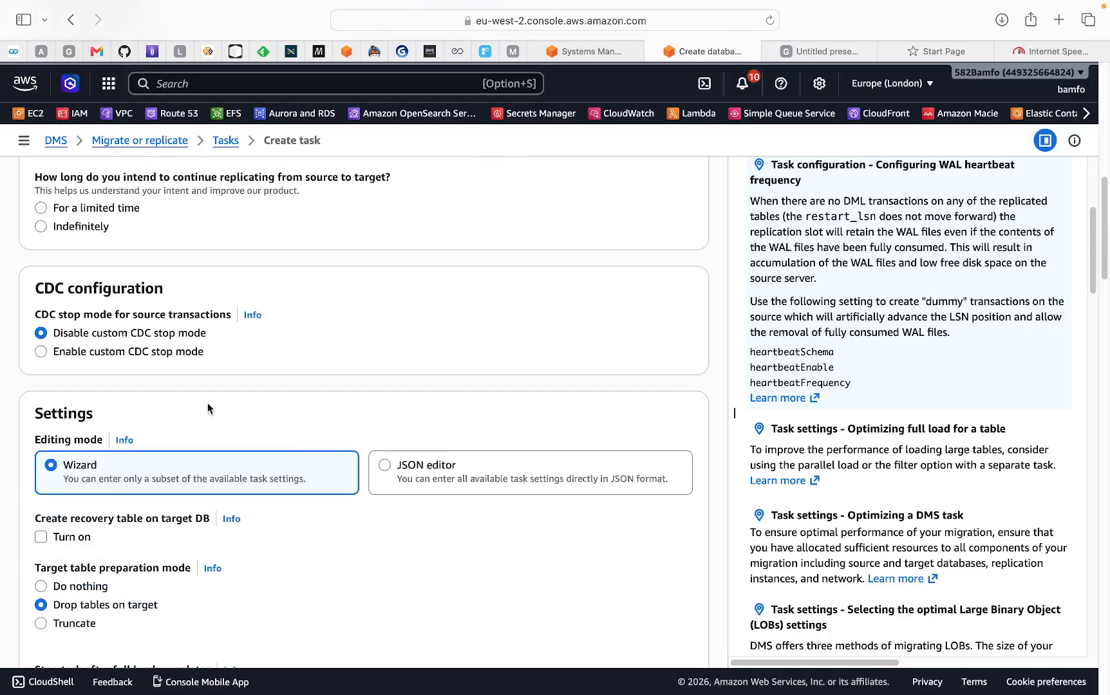
scroll(294, 478, down, 3)
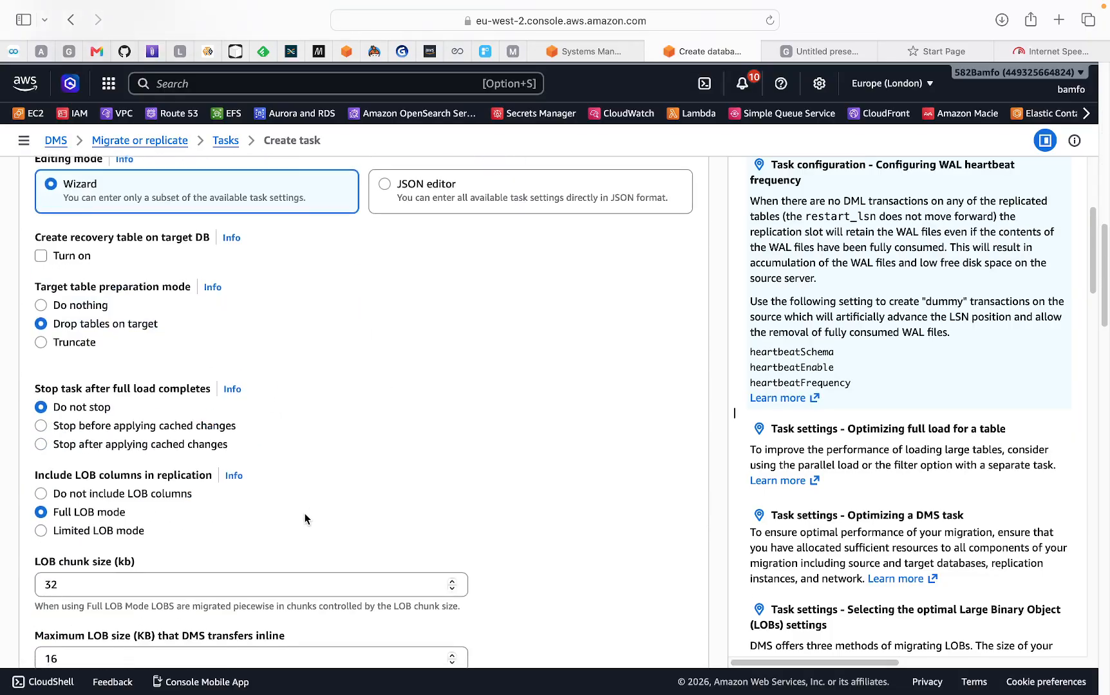
scroll(305, 511, down, 20)
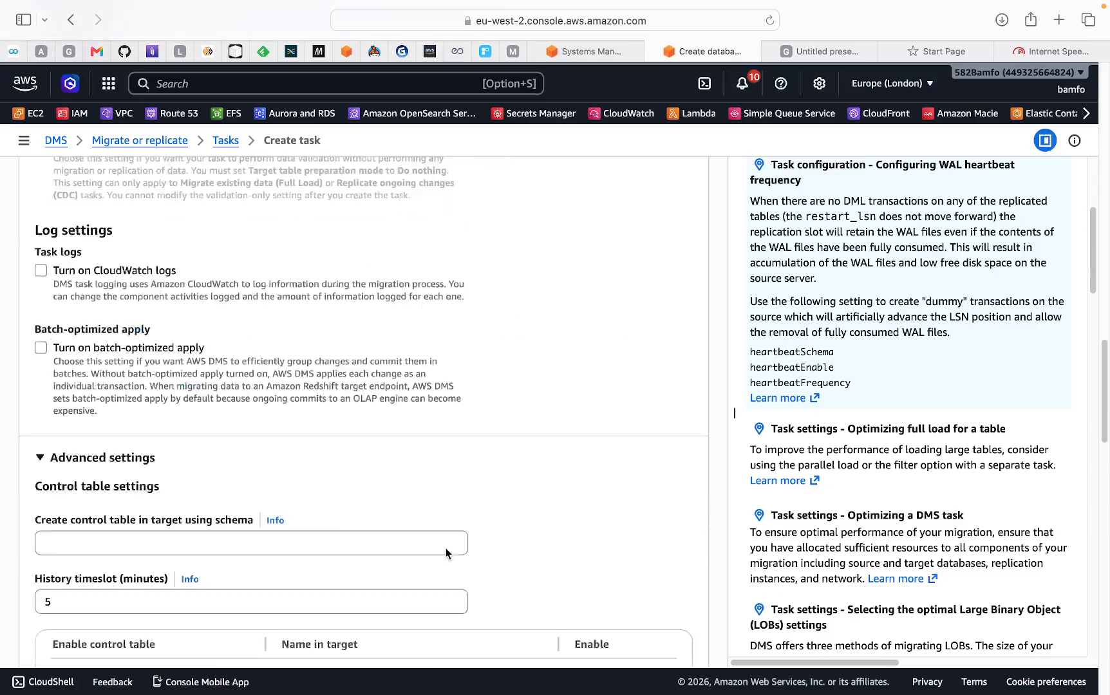
scroll(505, 583, down, 15)
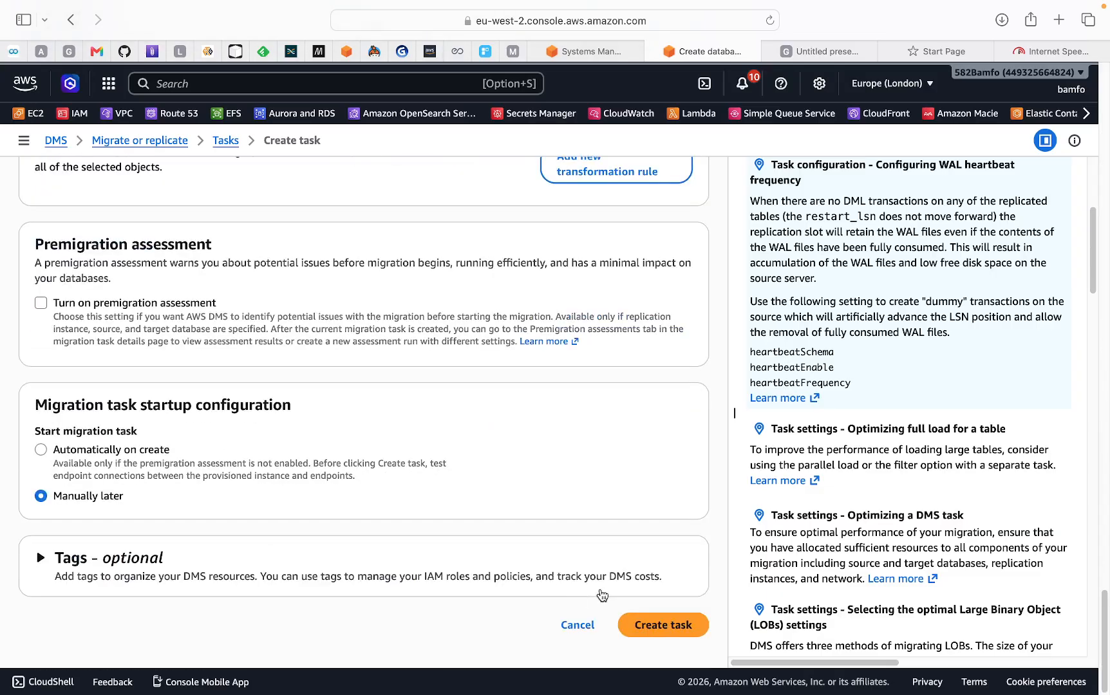
- Create the dev-replication task with the configured settings and wait for its creation to finish
click(657, 628)
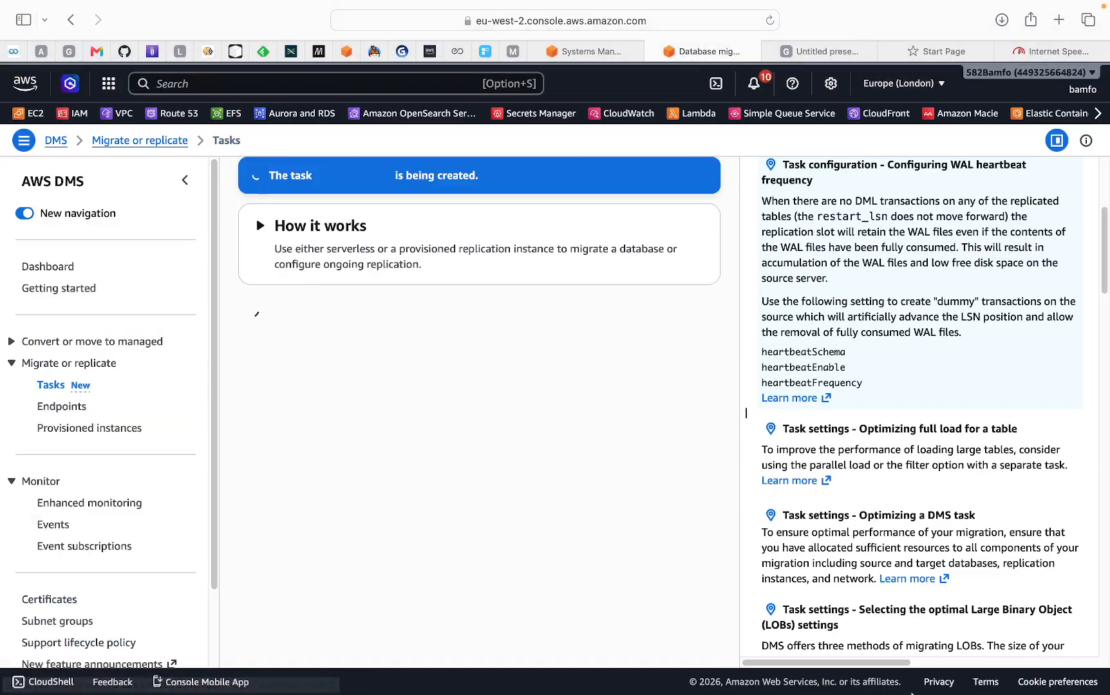
mouse_move(899, 687)
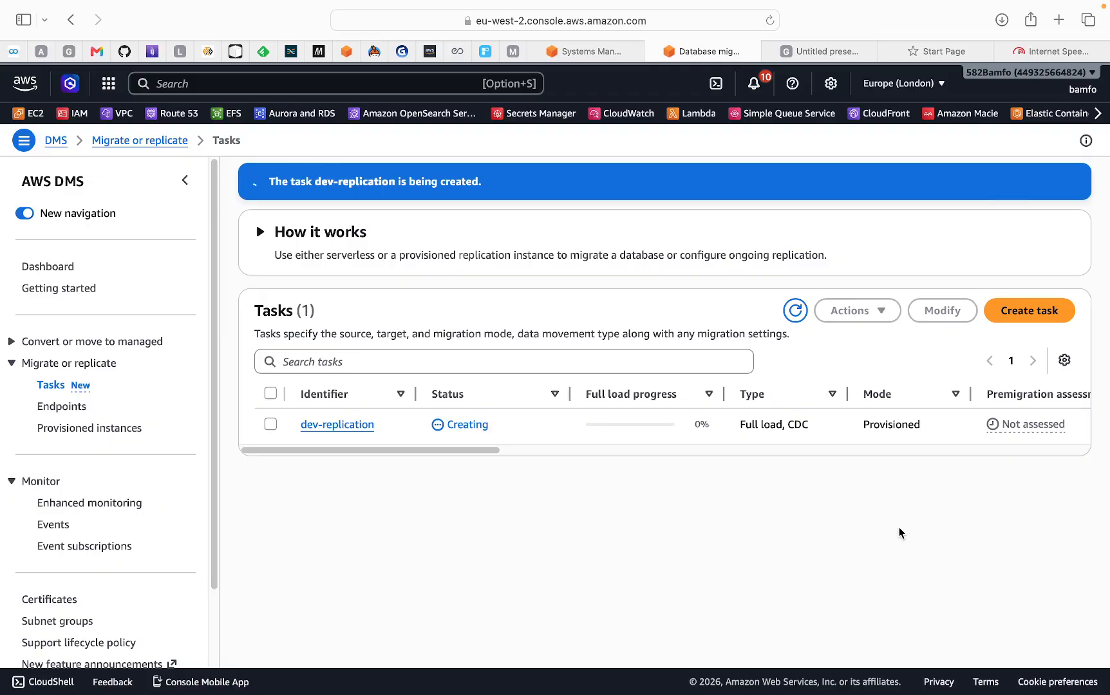
mouse_move(793, 690)
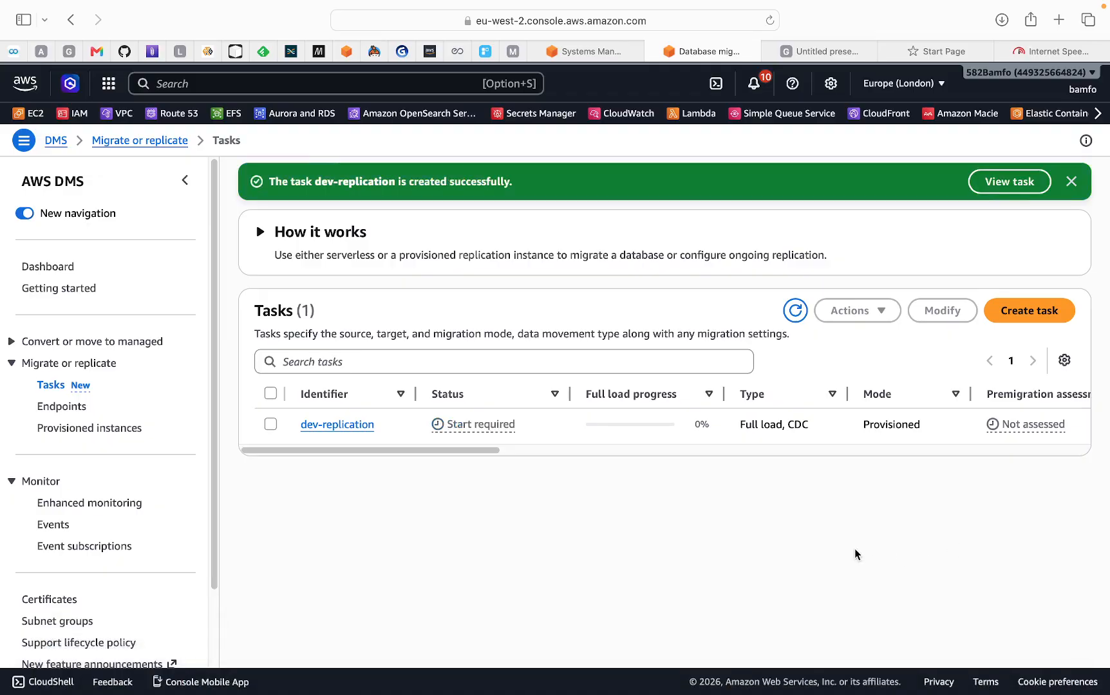
- Start the dev-replication task from the task list and confirm the start
click(270, 425)
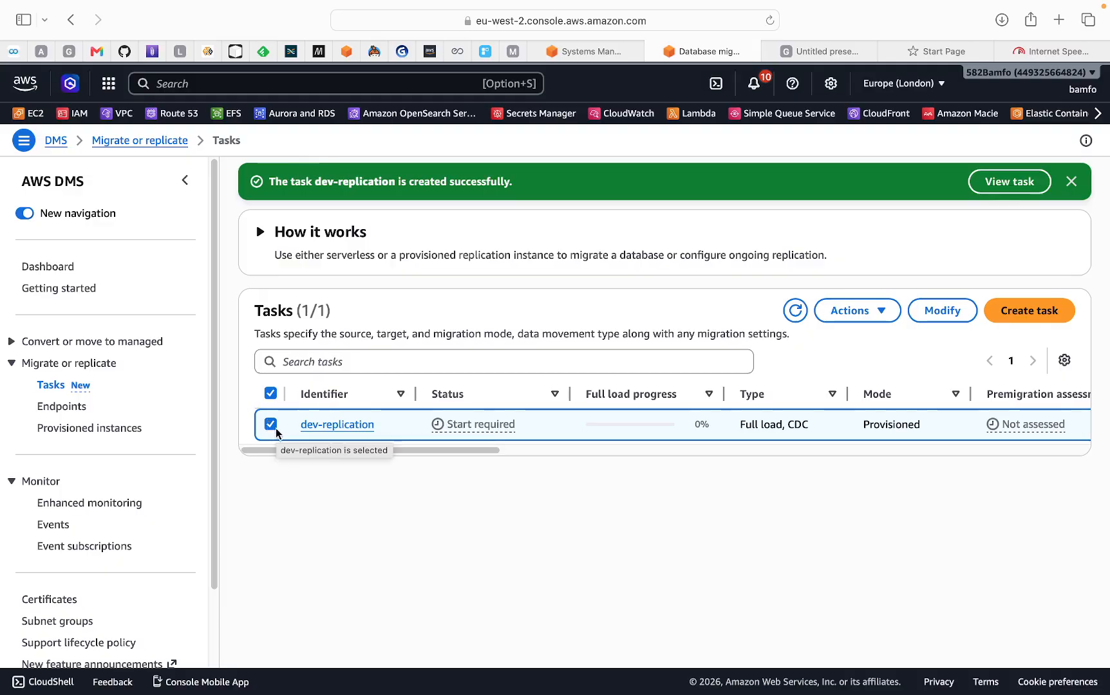
click(883, 315)
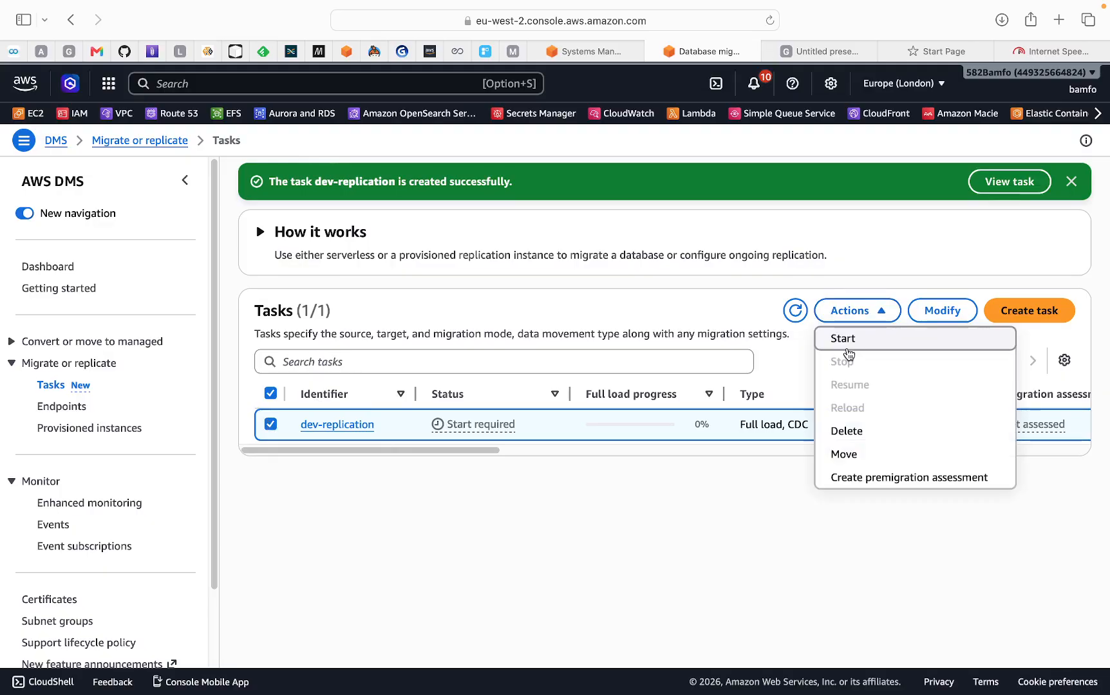
click(629, 557)
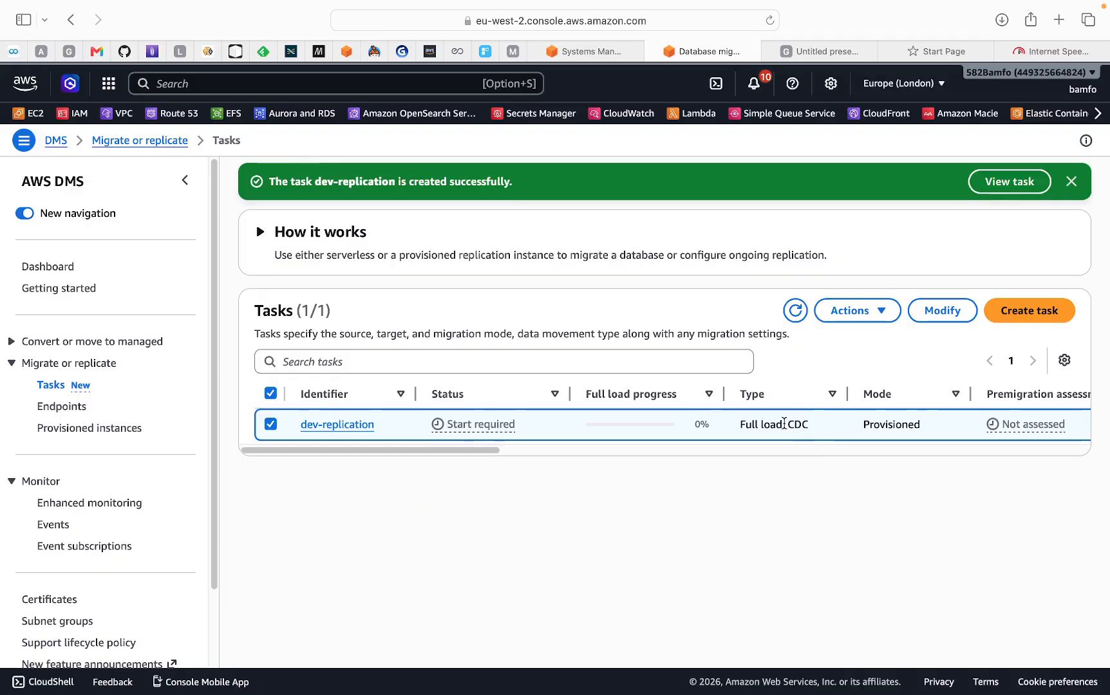
drag(801, 425, 809, 425)
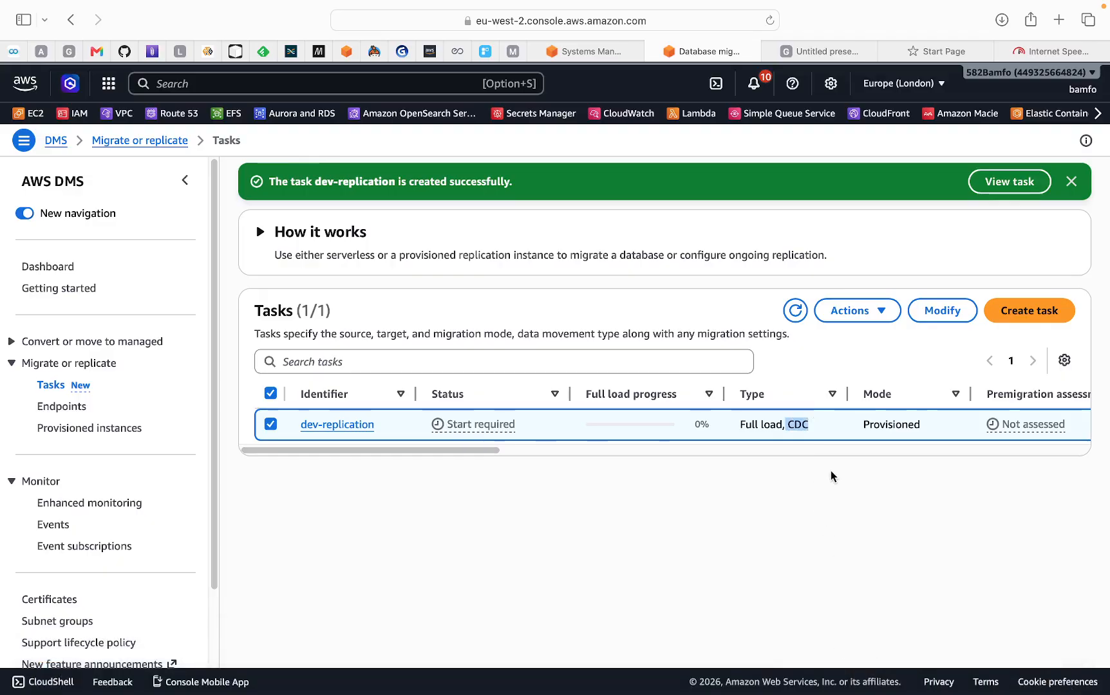
click(881, 311)
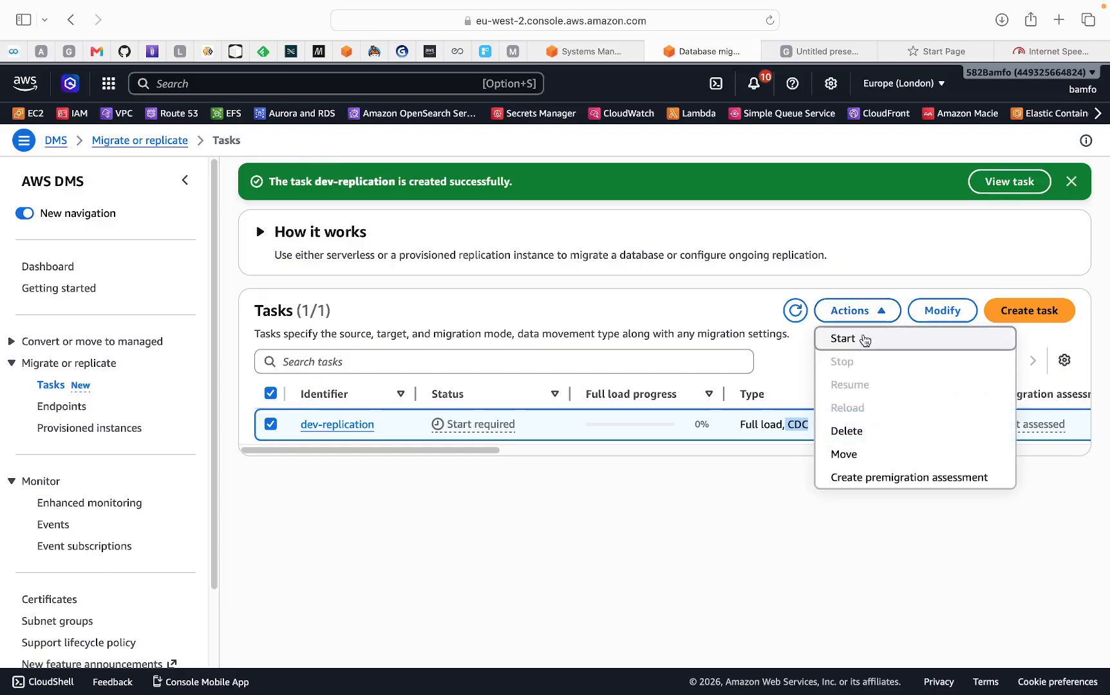
click(863, 339)
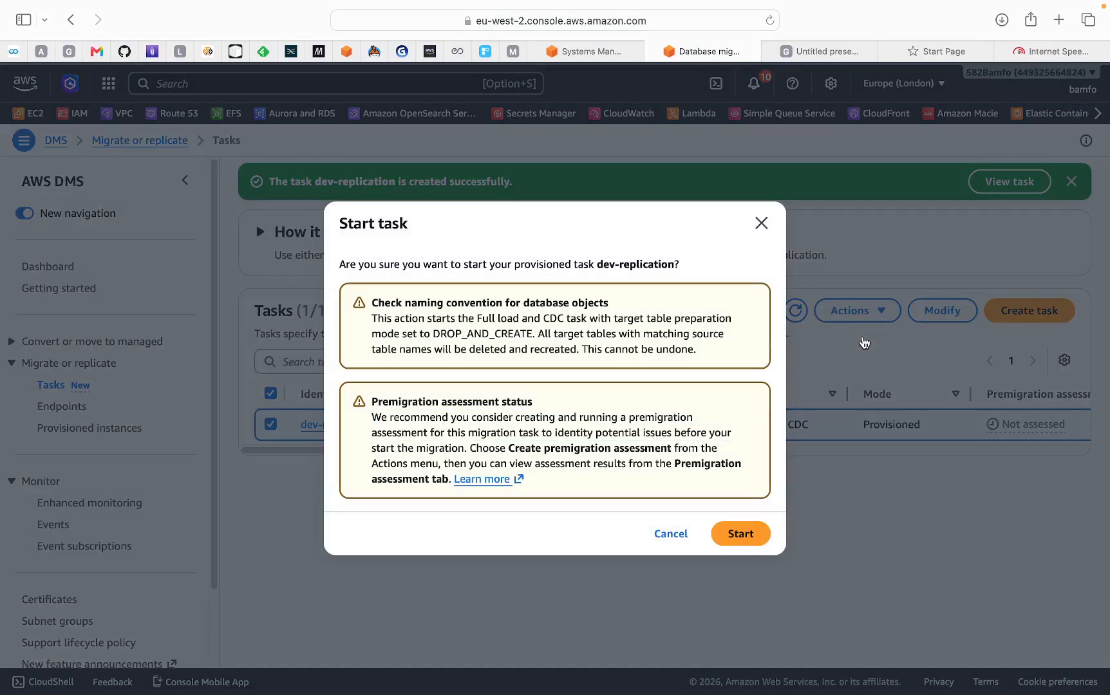
click(740, 536)
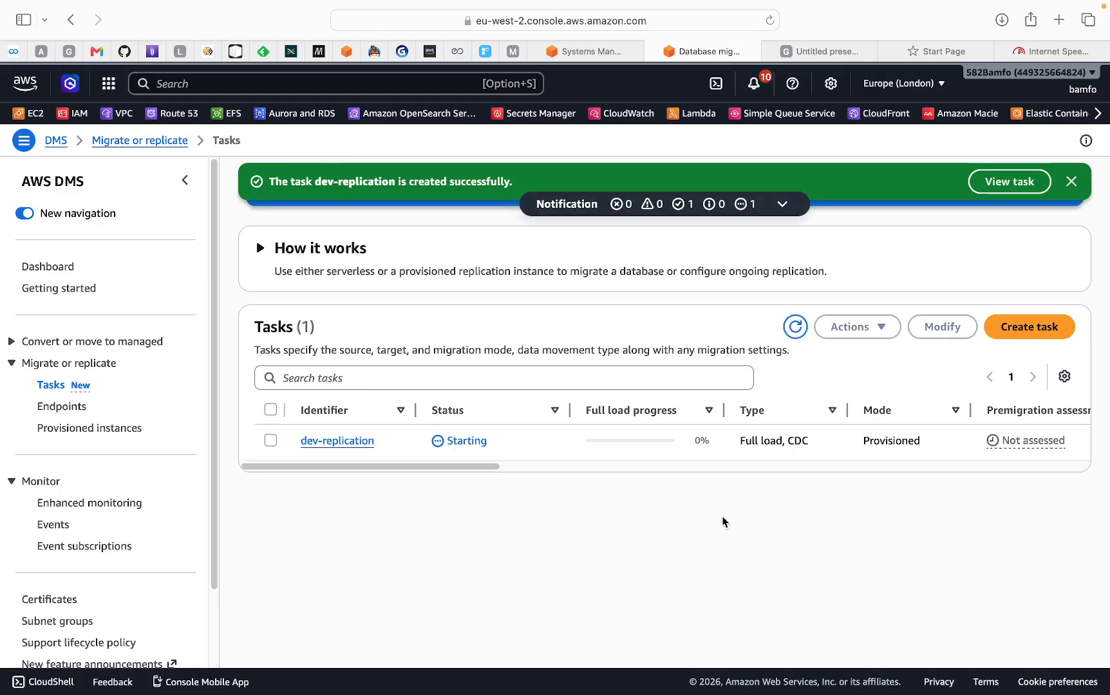
- Open the details page of the dev-replication task
click(269, 441)
click(346, 442)
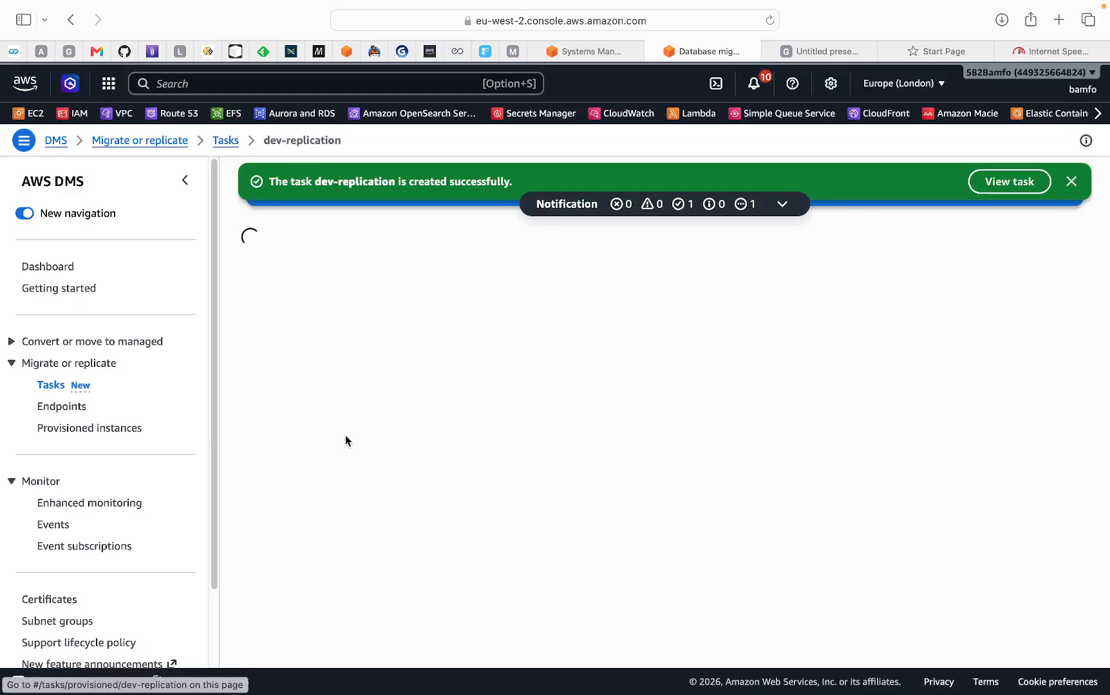
- Open the table statistics of the dev-replication task and expand their migration, validation and resync summary
scroll(474, 464, down, 2)
scroll(474, 464, down, 1)
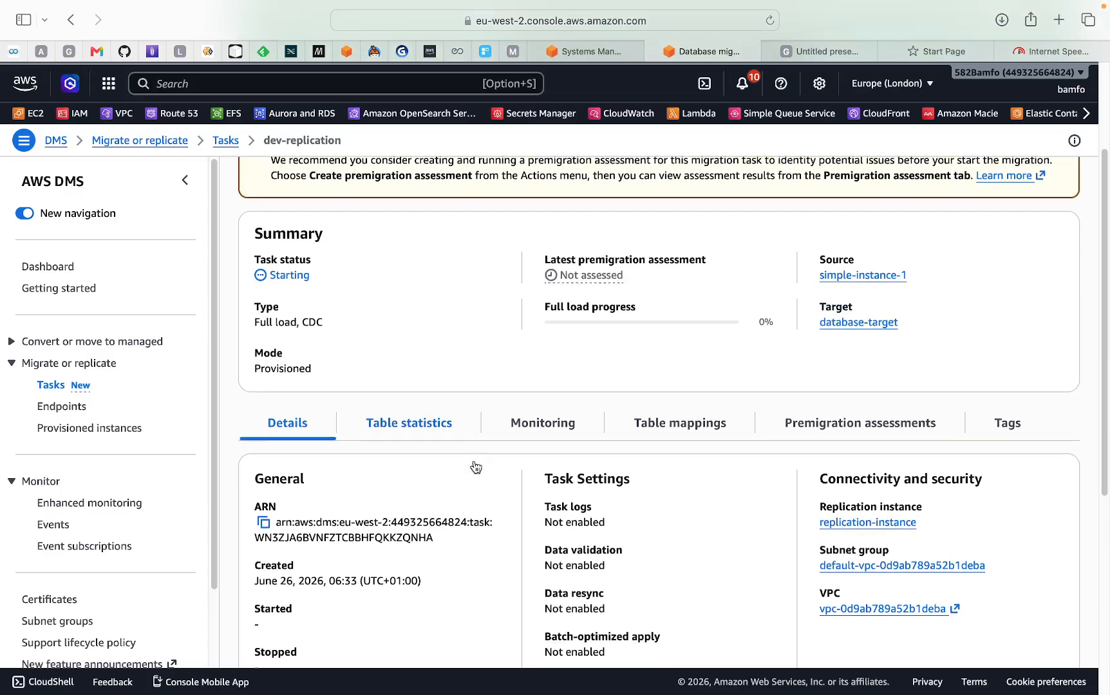
click(415, 426)
scroll(457, 416, down, 3)
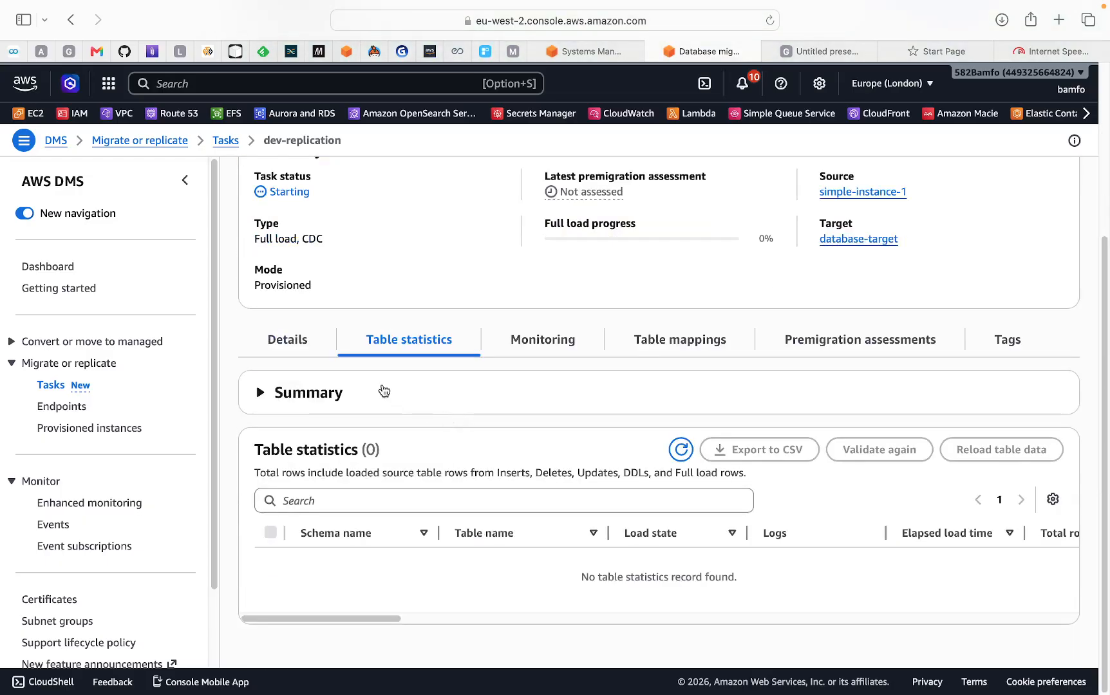
click(265, 399)
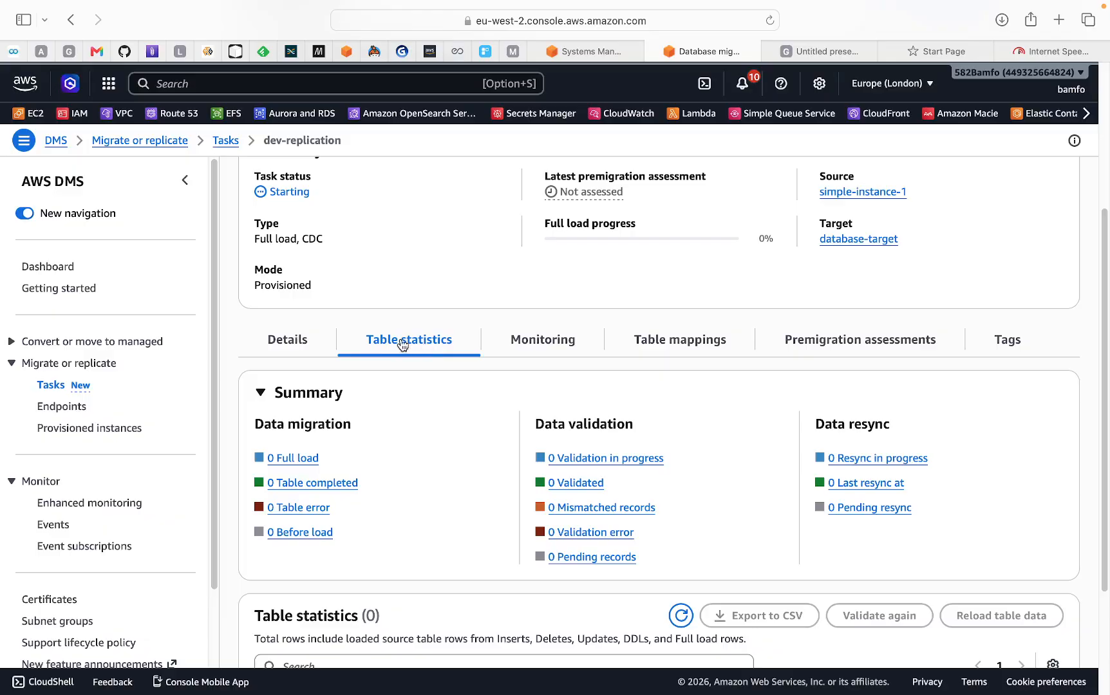
- Review the task's details, from general information and task settings down to troubleshooting, and check its status summary
click(302, 343)
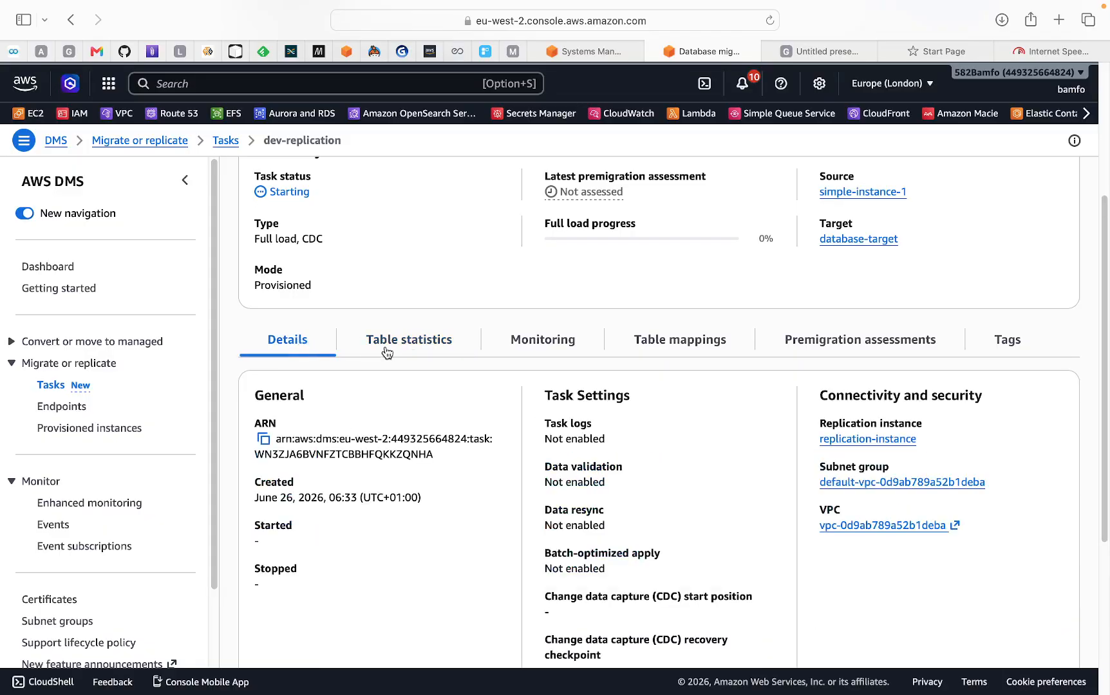
scroll(719, 546, down, 5)
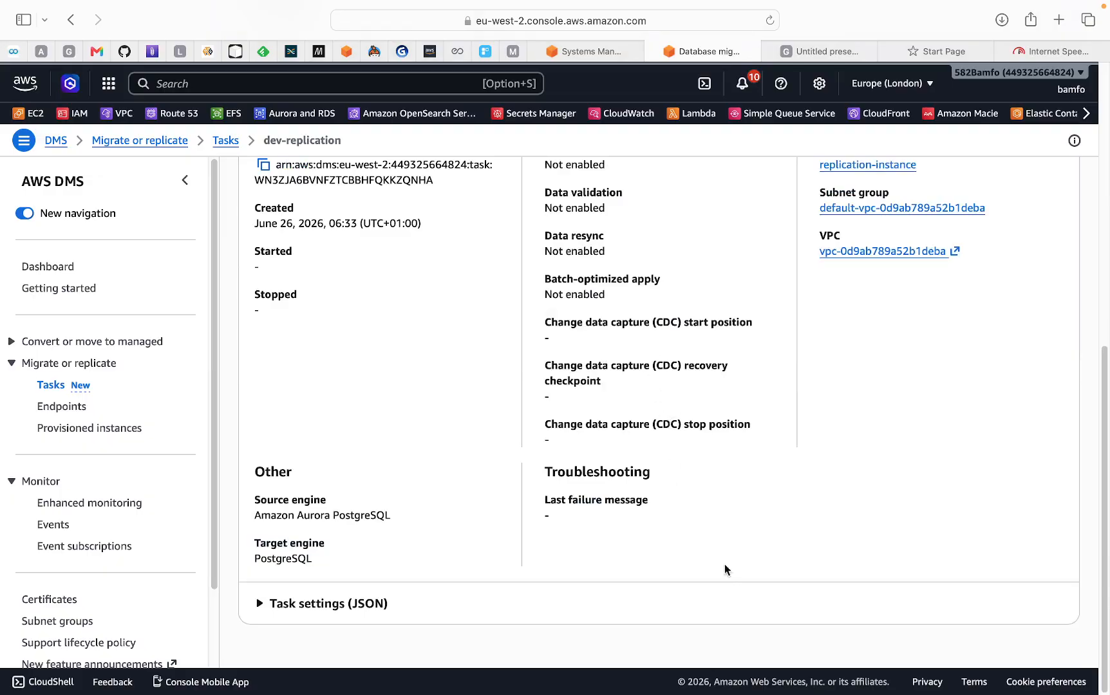
scroll(618, 407, up, 9)
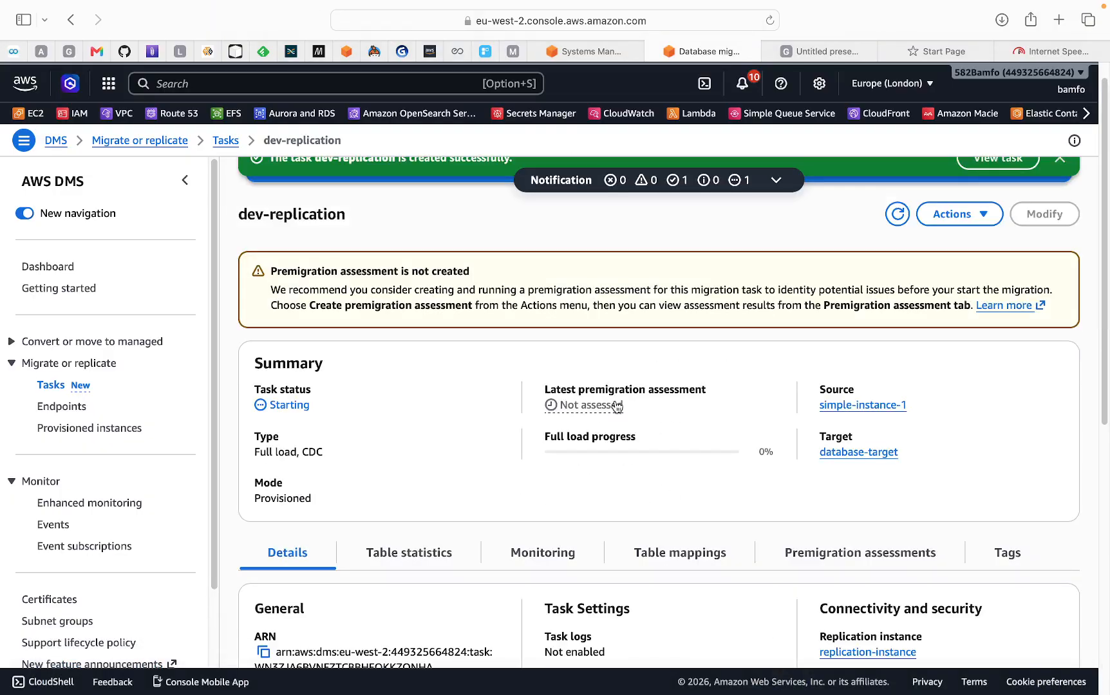
scroll(618, 408, down, 1)
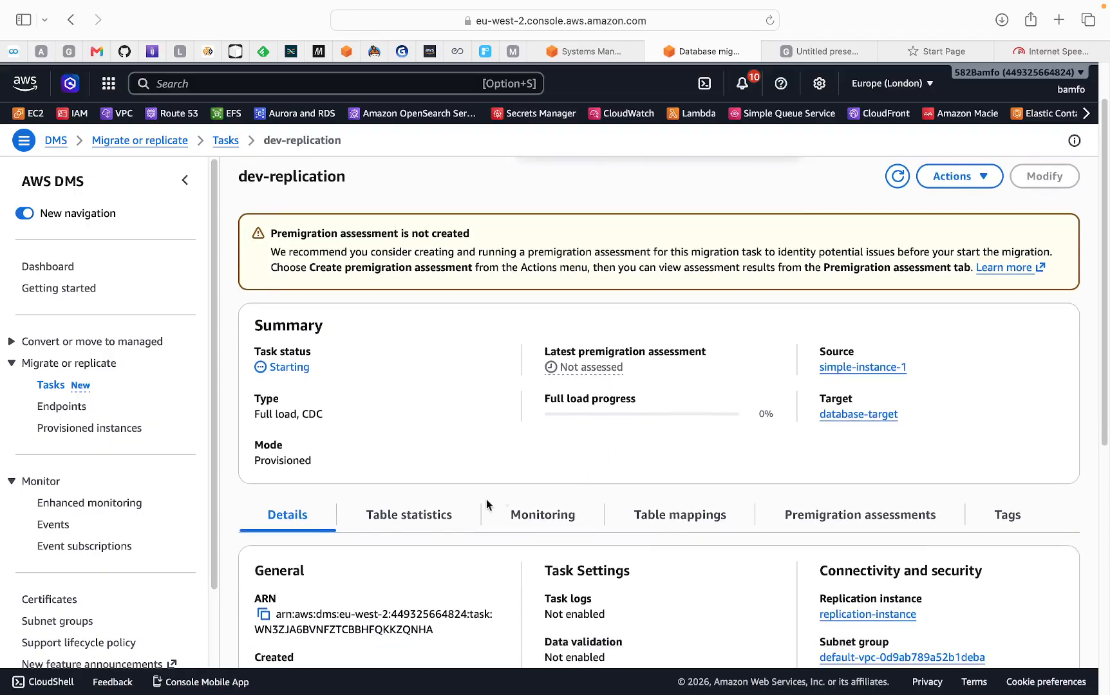
- Check the log statistics in the monitoring information of the dev-replication task
click(537, 519)
scroll(539, 476, down, 3)
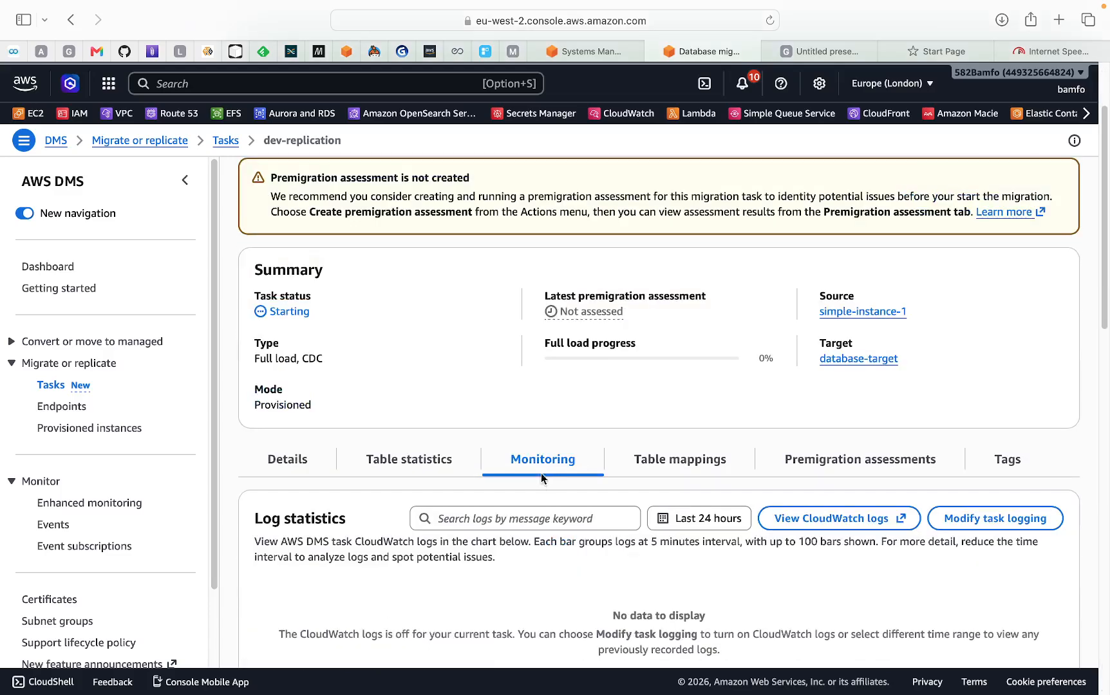
scroll(575, 515, down, 1)
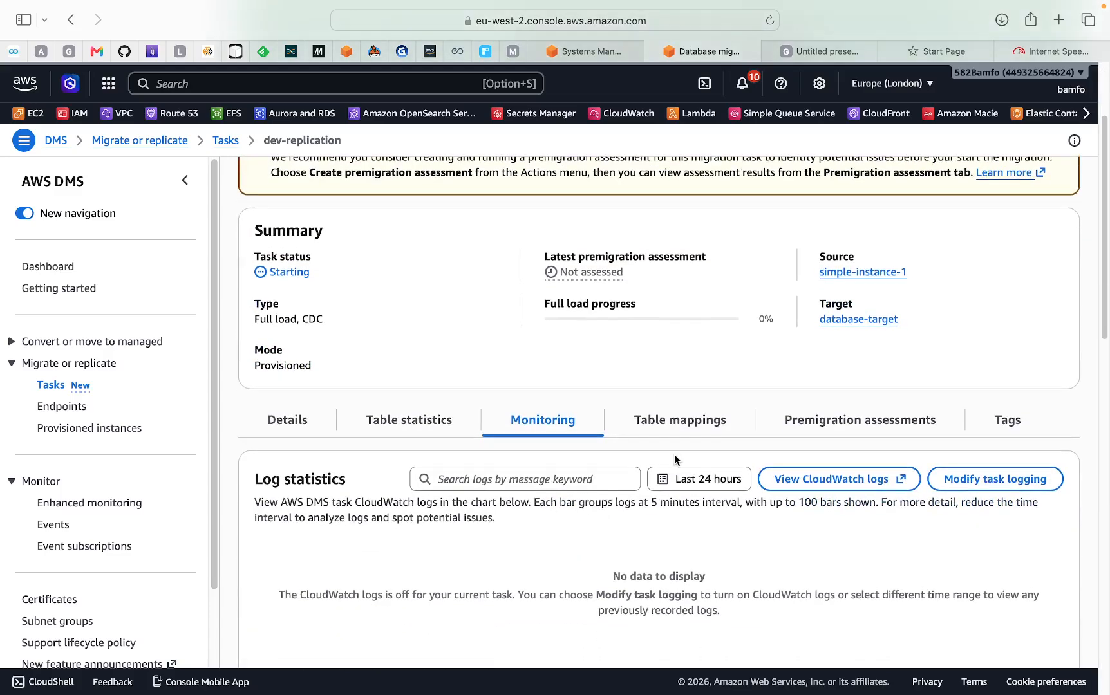
- Examine the task's table mappings by expanding the selection rules and the transformation rules
click(688, 425)
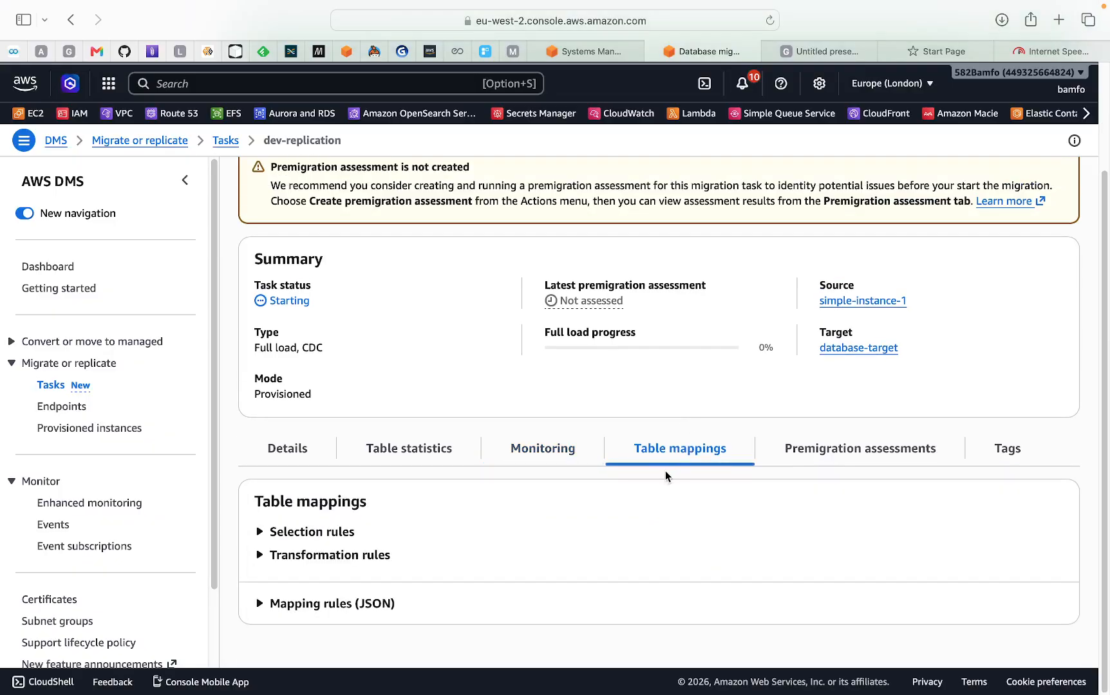
click(259, 531)
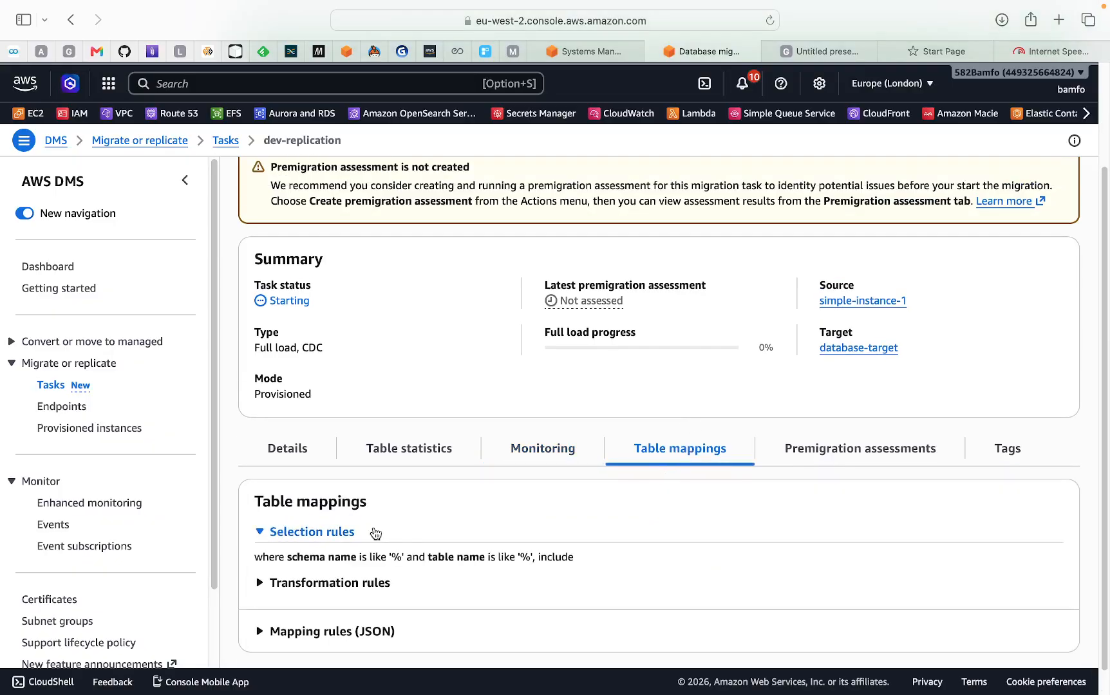
click(257, 583)
scroll(474, 540, down, 1)
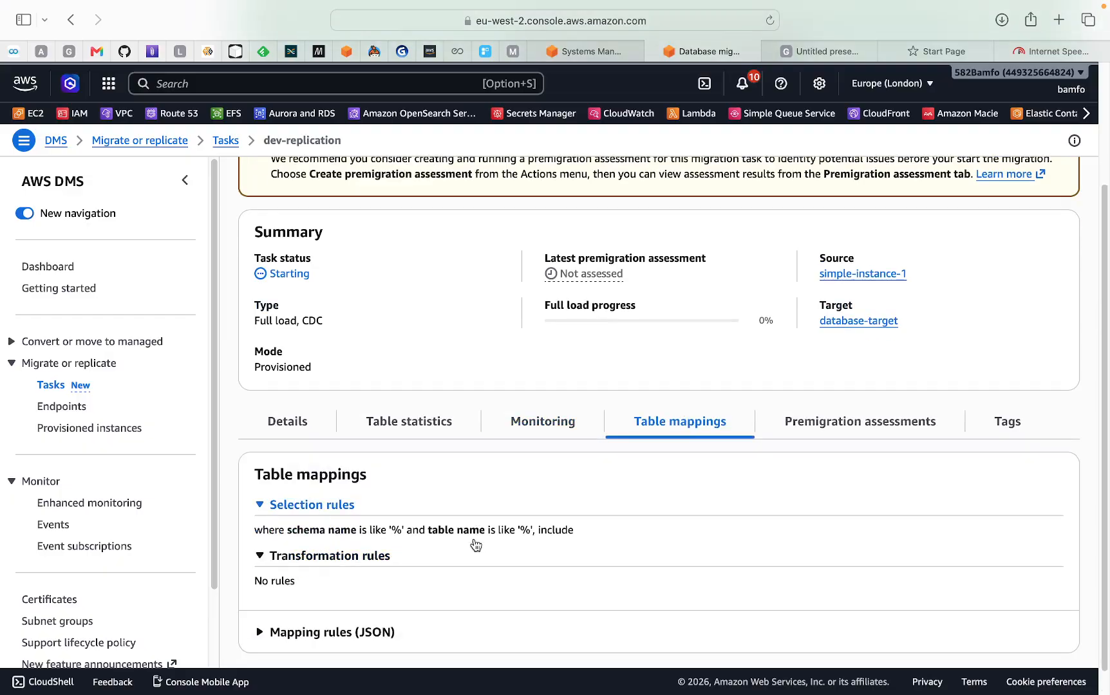
- Check the premigration assessments and the tags of the dev-replication task
click(841, 430)
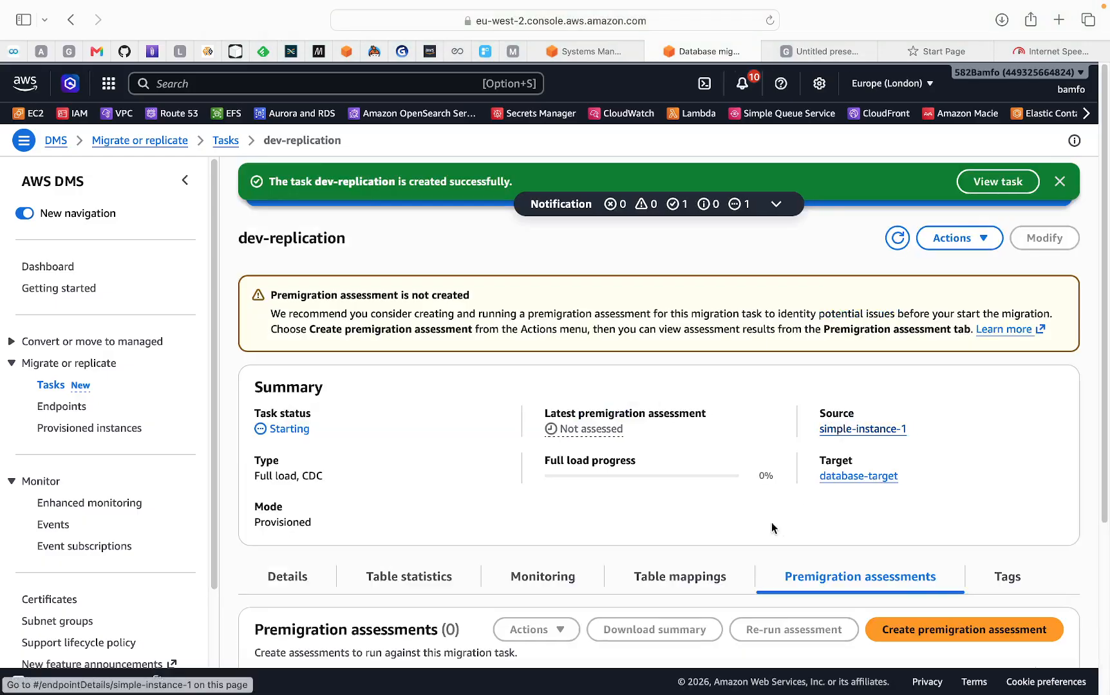
scroll(768, 533, down, 1)
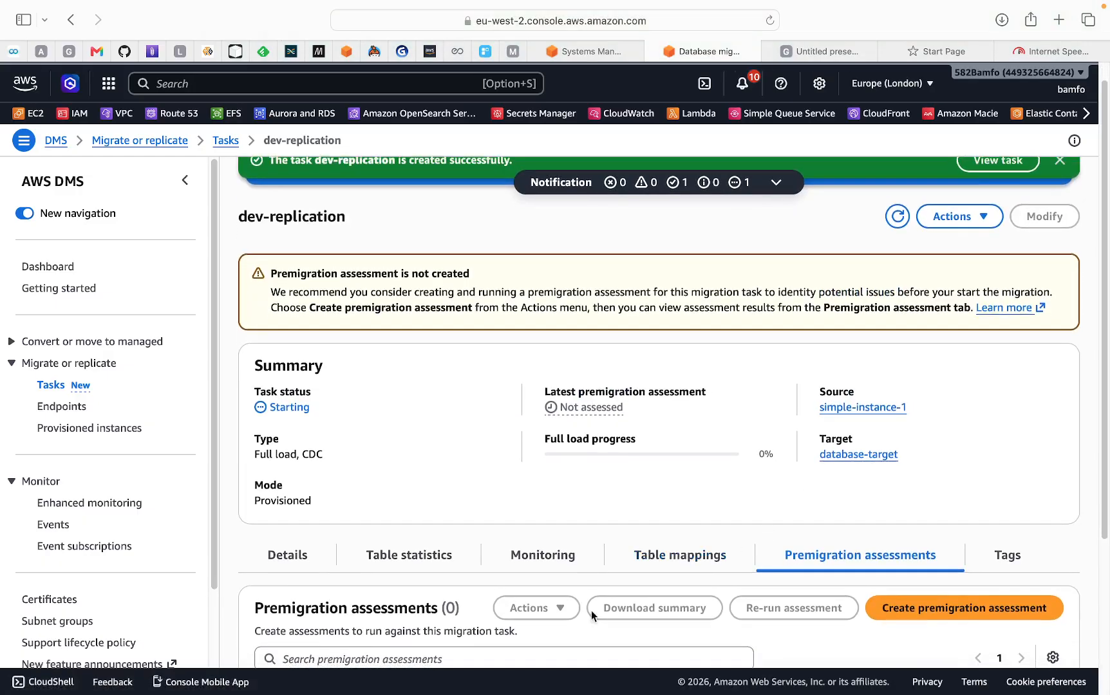
scroll(614, 586, down, 5)
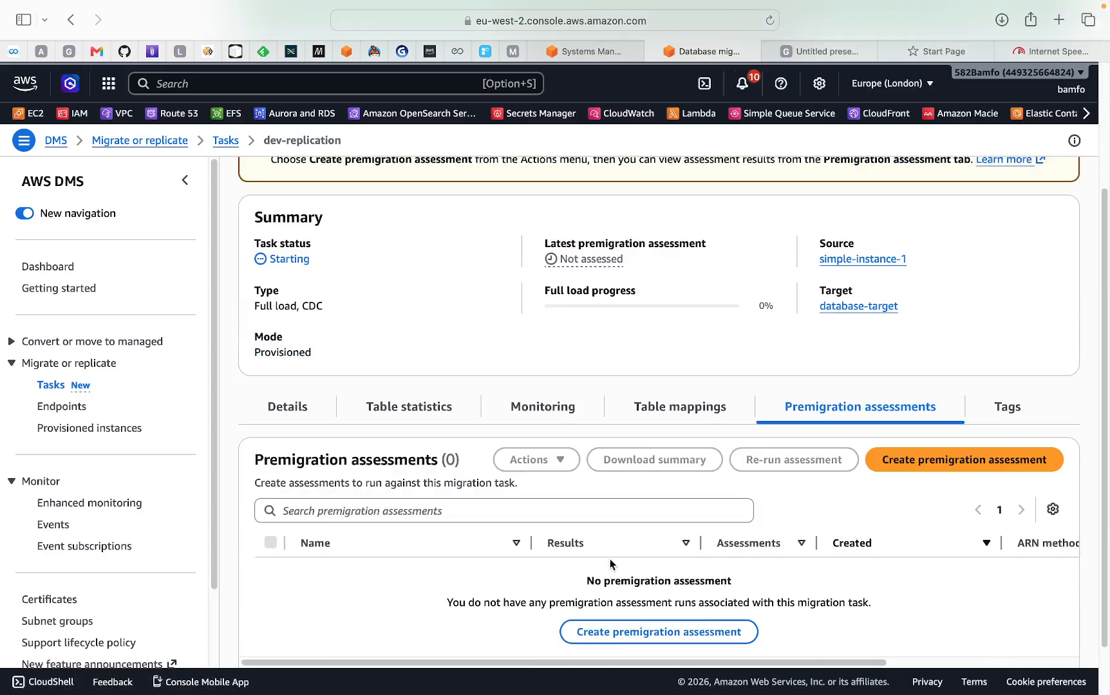
click(1005, 410)
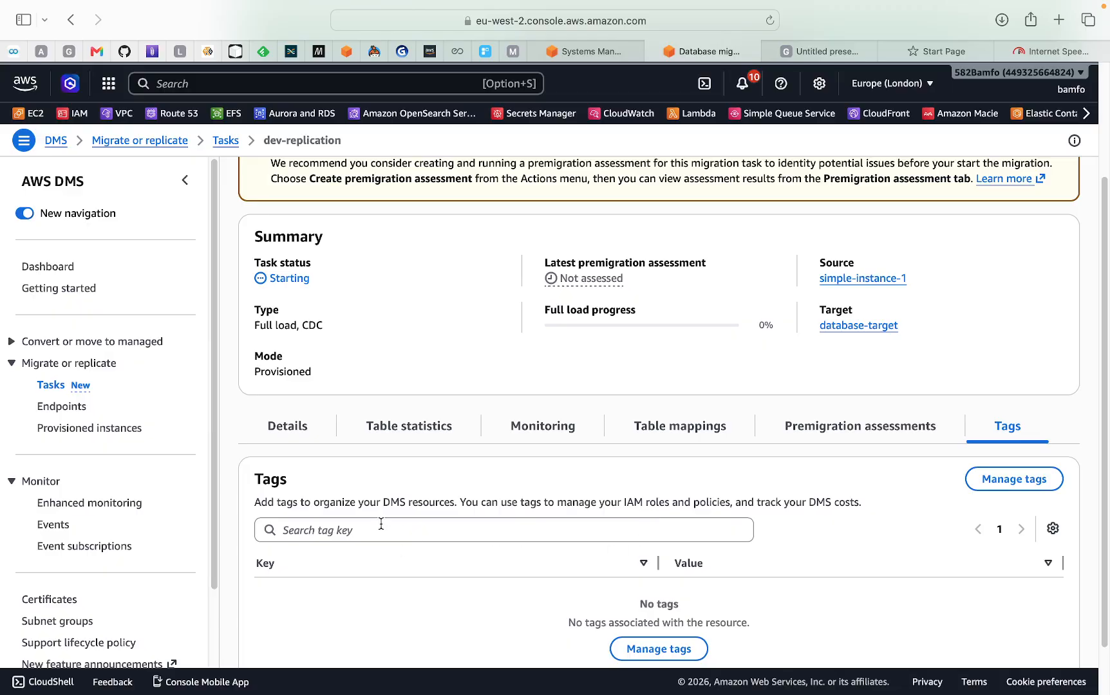
- Check the dev-replication task's full load progress, start details and per-table statistics, including the load state and total rows
click(395, 431)
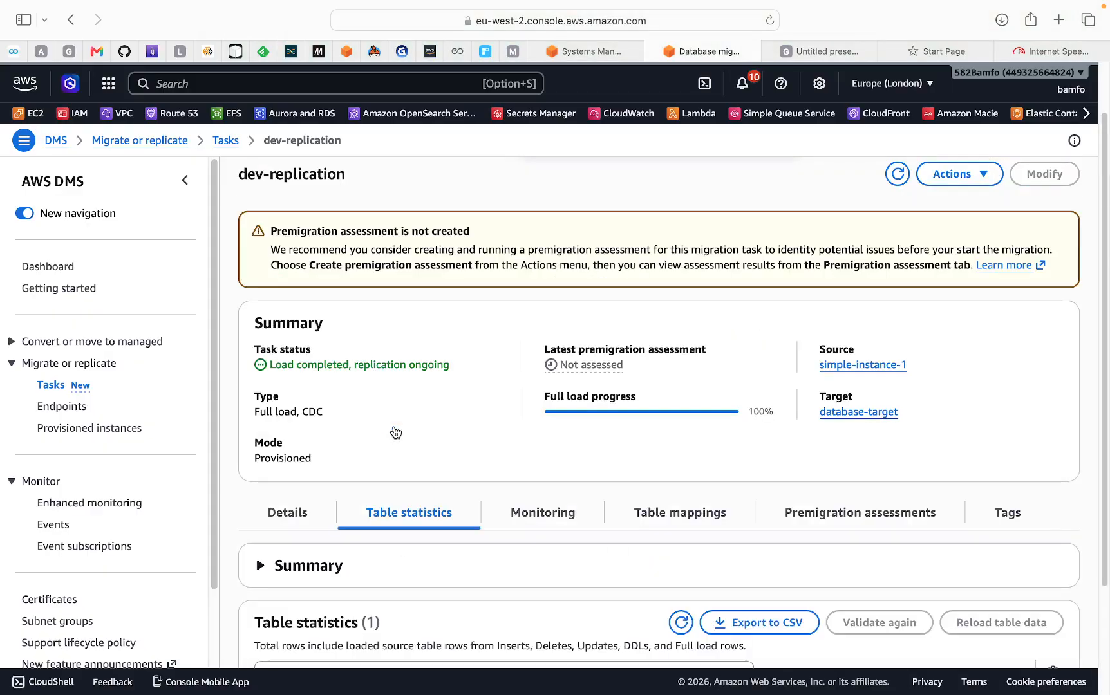
scroll(483, 491, down, 5)
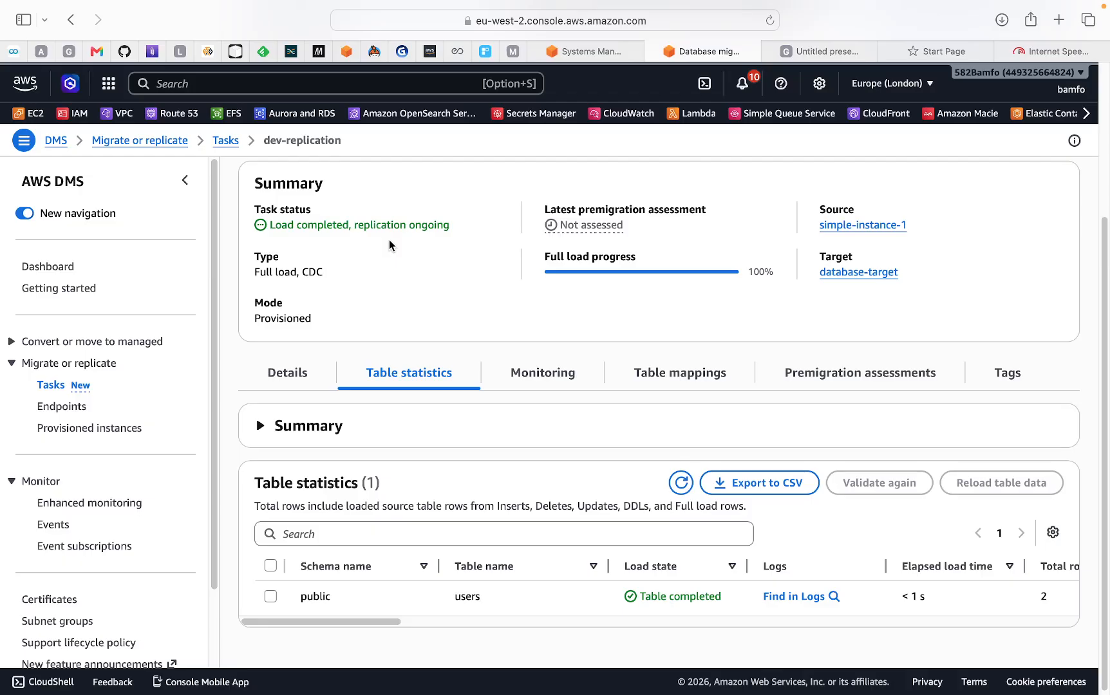
click(290, 373)
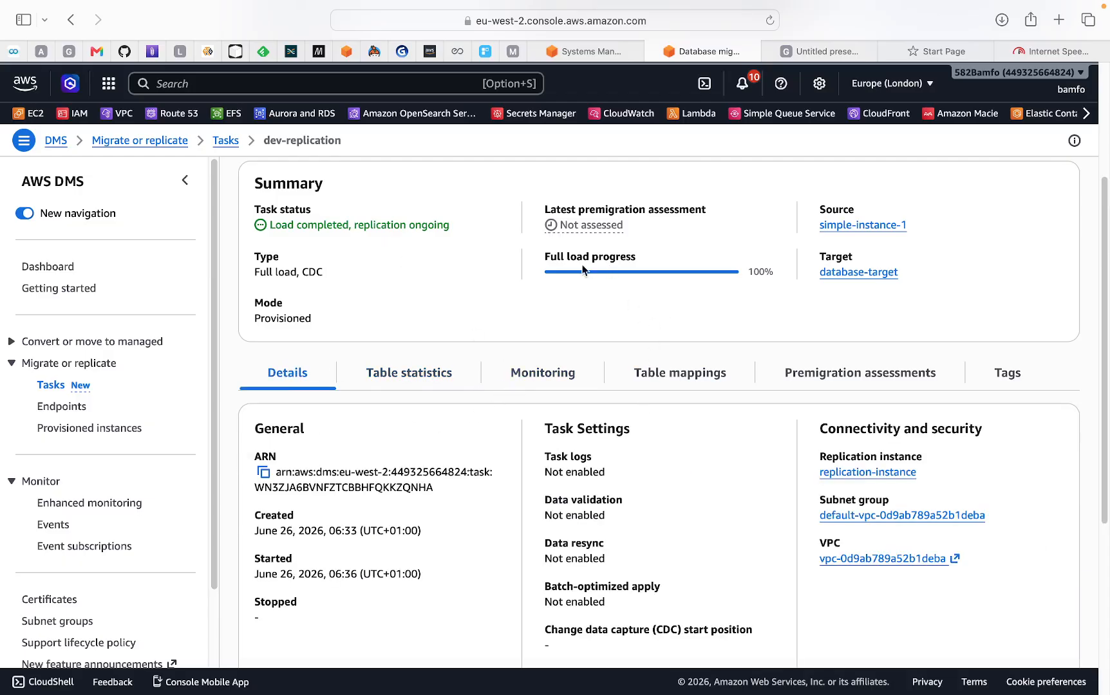
click(407, 375)
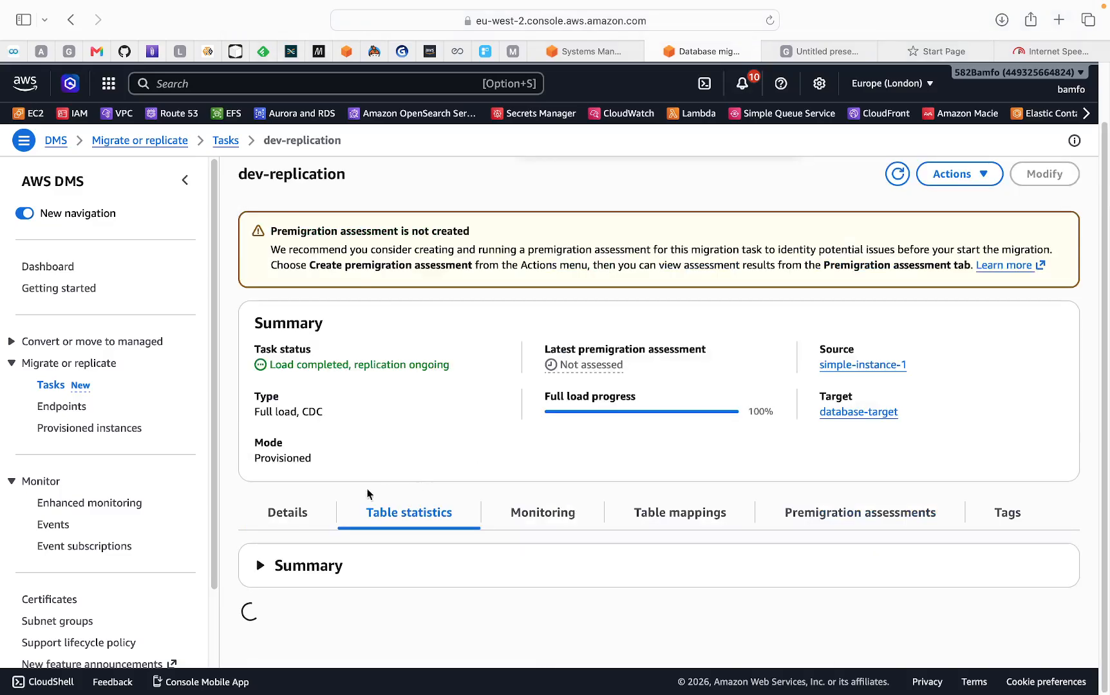
scroll(384, 543, down, 3)
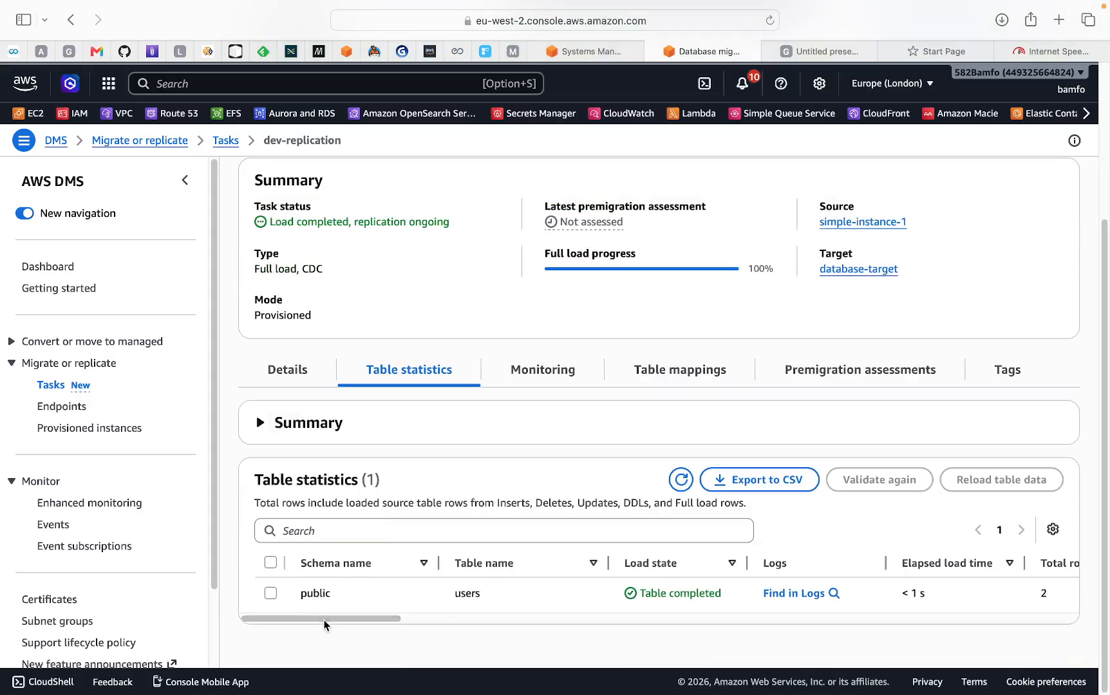
drag(425, 602, 483, 595)
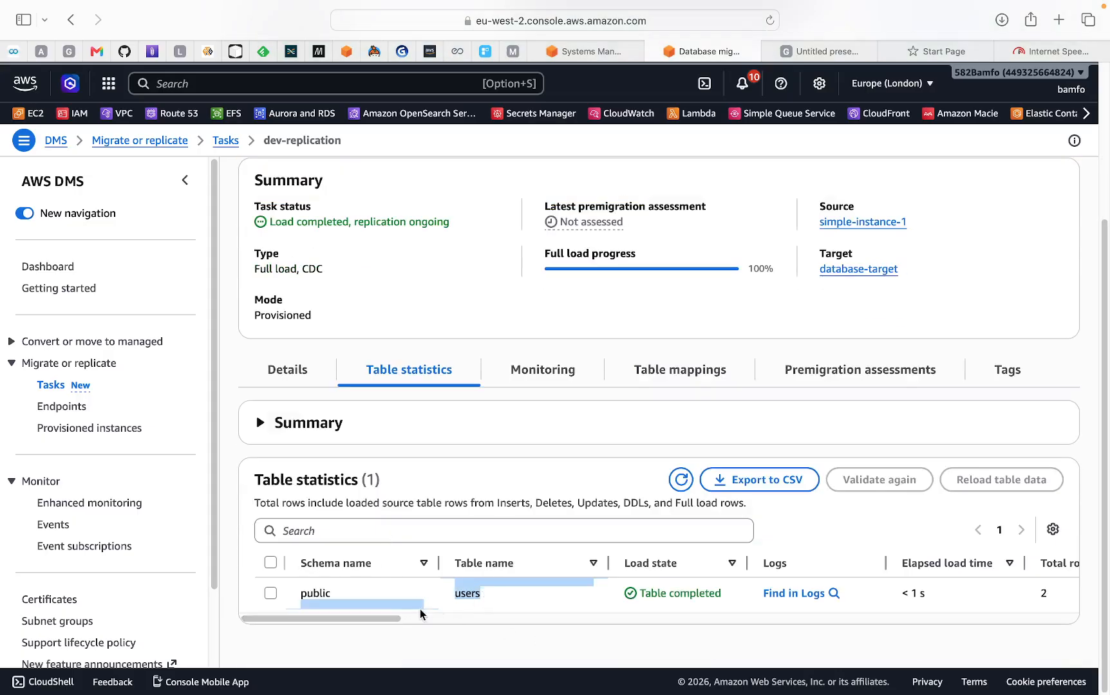
drag(389, 618, 412, 619)
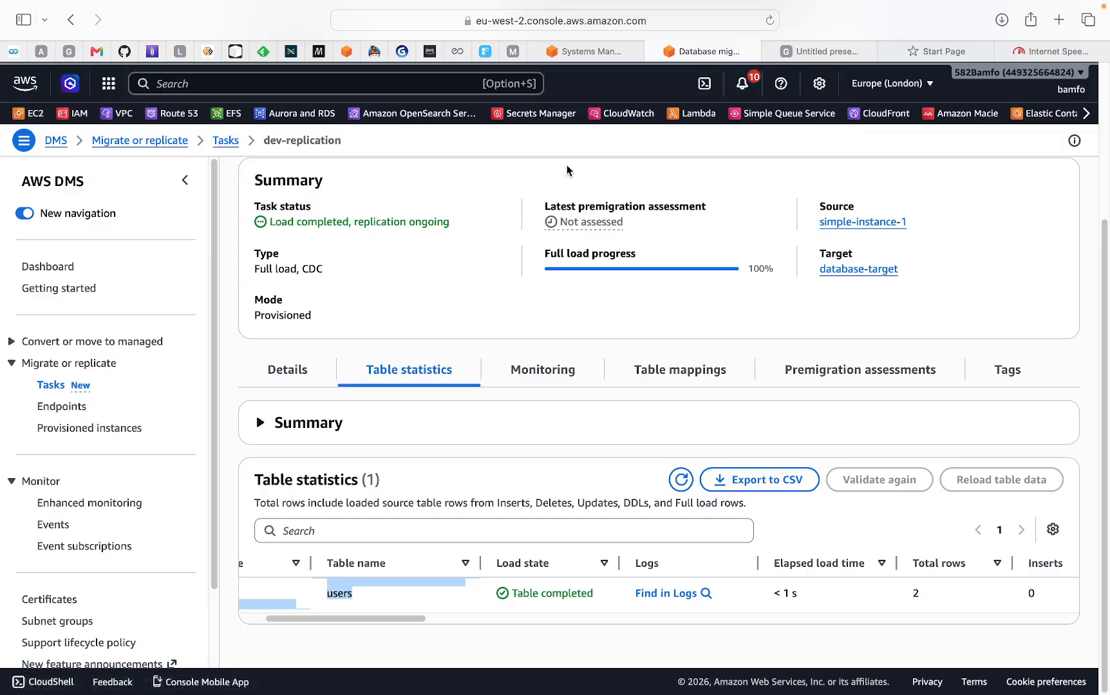
- Switch to the Systems Manager terminal session and review the earlier database-target connection and its \dt output
click(597, 54)
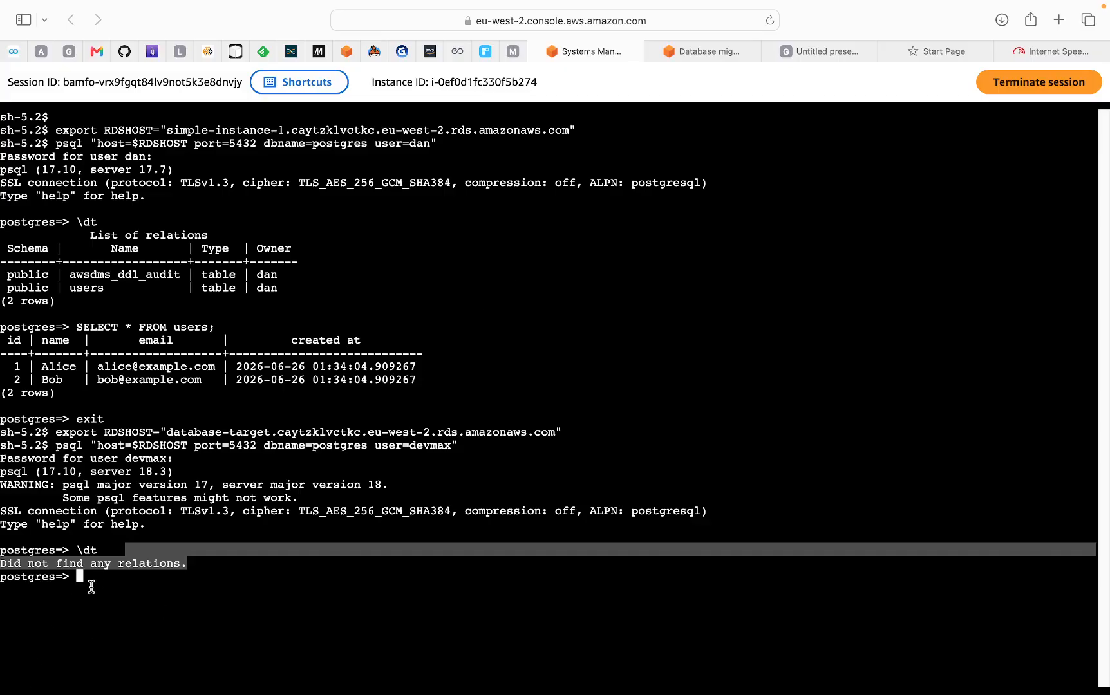
click(121, 585)
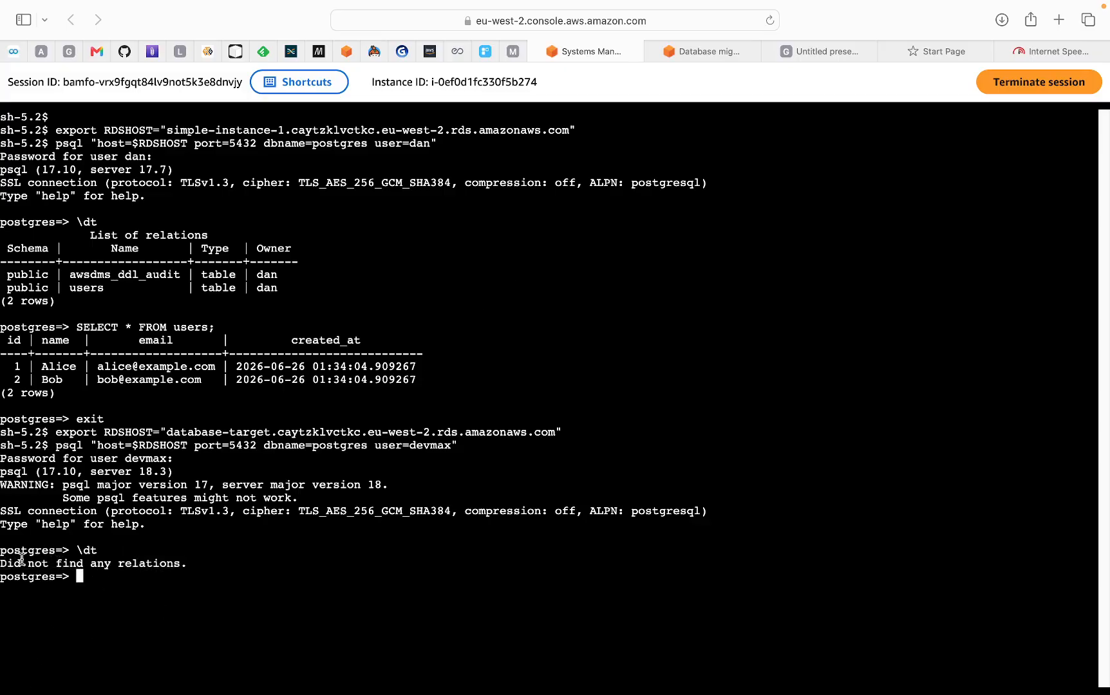
drag(2, 564, 62, 565)
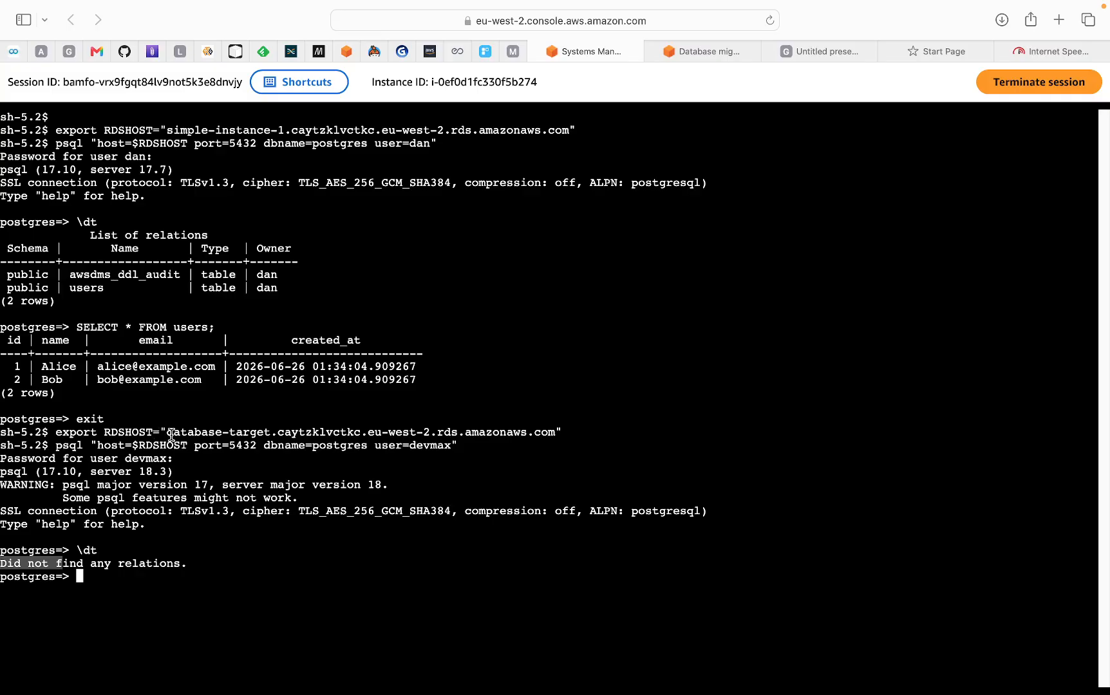
drag(171, 431, 277, 436)
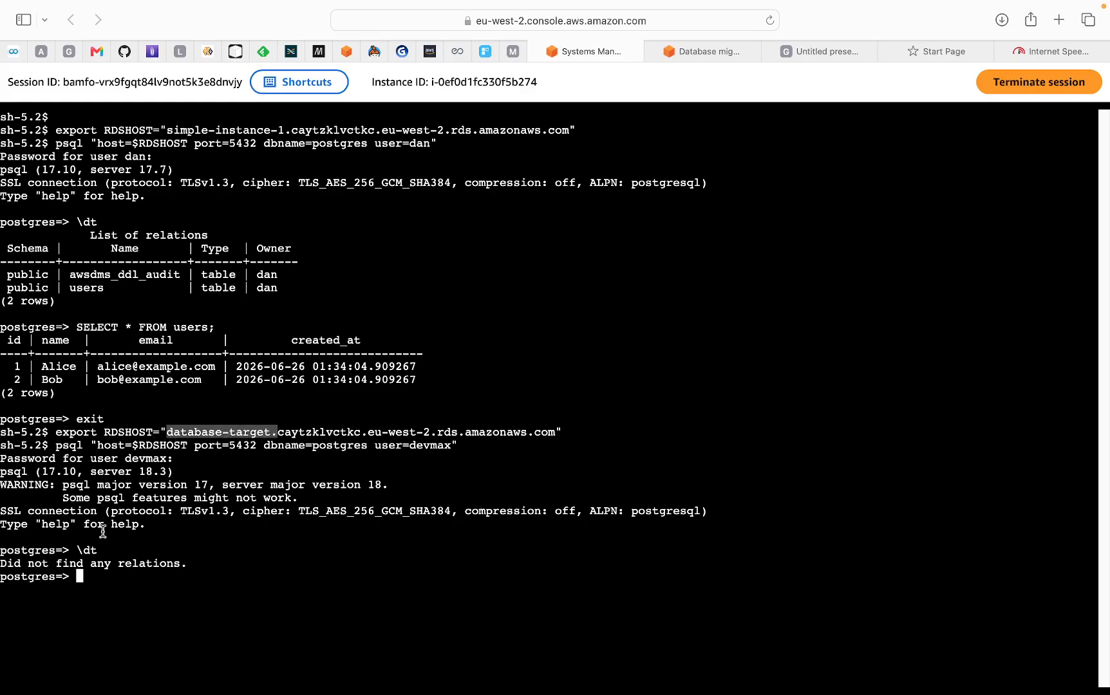
click(84, 548)
drag(83, 548, 106, 549)
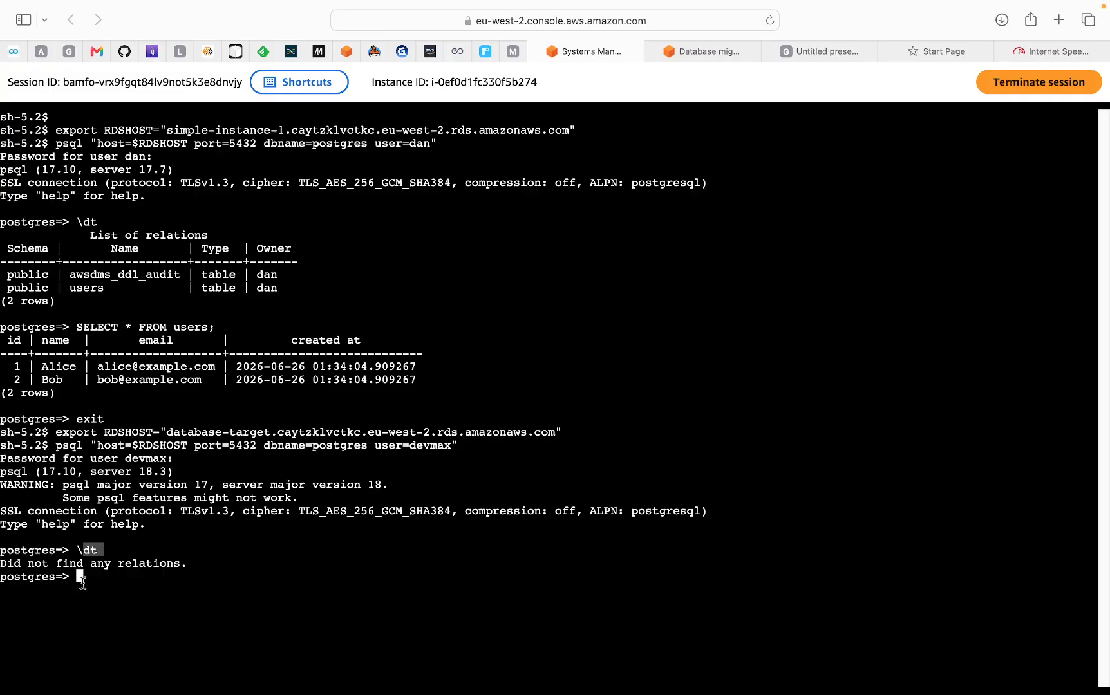
- Run \dt again in the psql session on database-target to list its tables, reusing the earlier command
click(113, 589)
drag(102, 547, 76, 546)
right_click(88, 548)
click(110, 496)
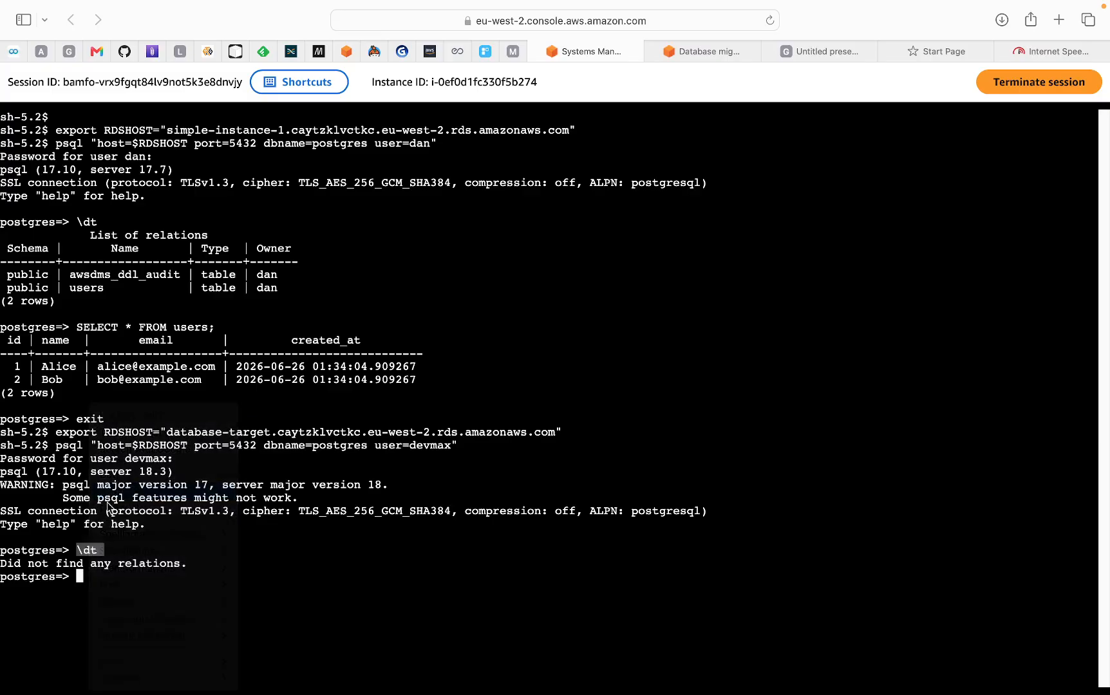
click(90, 574)
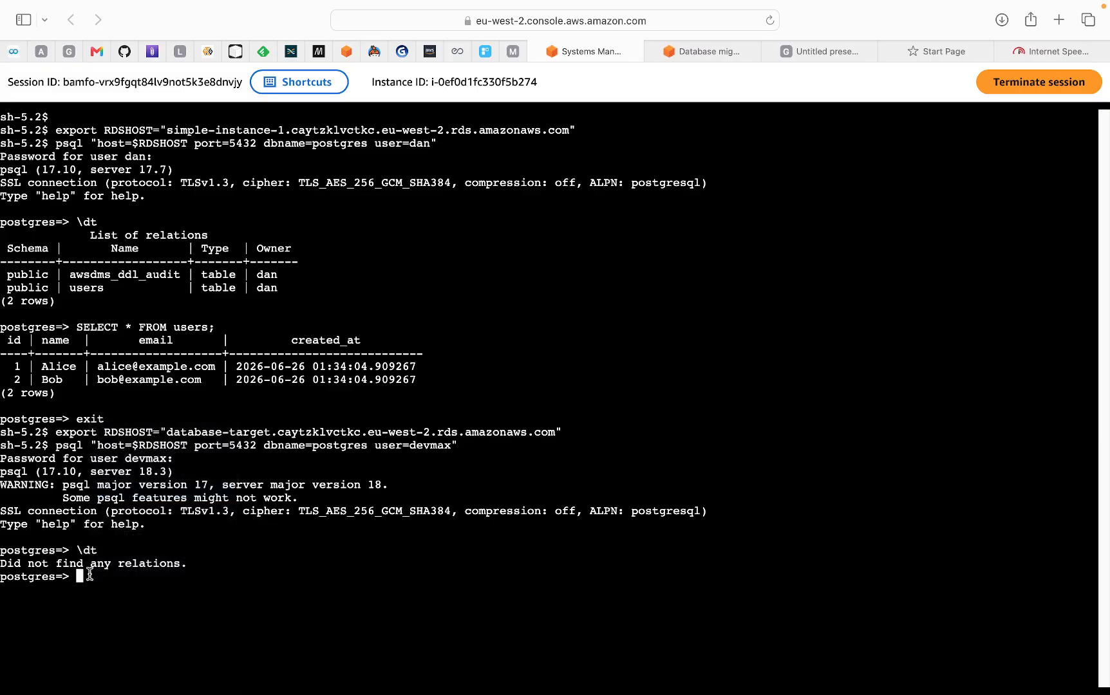
key(super+v)
key(Return)
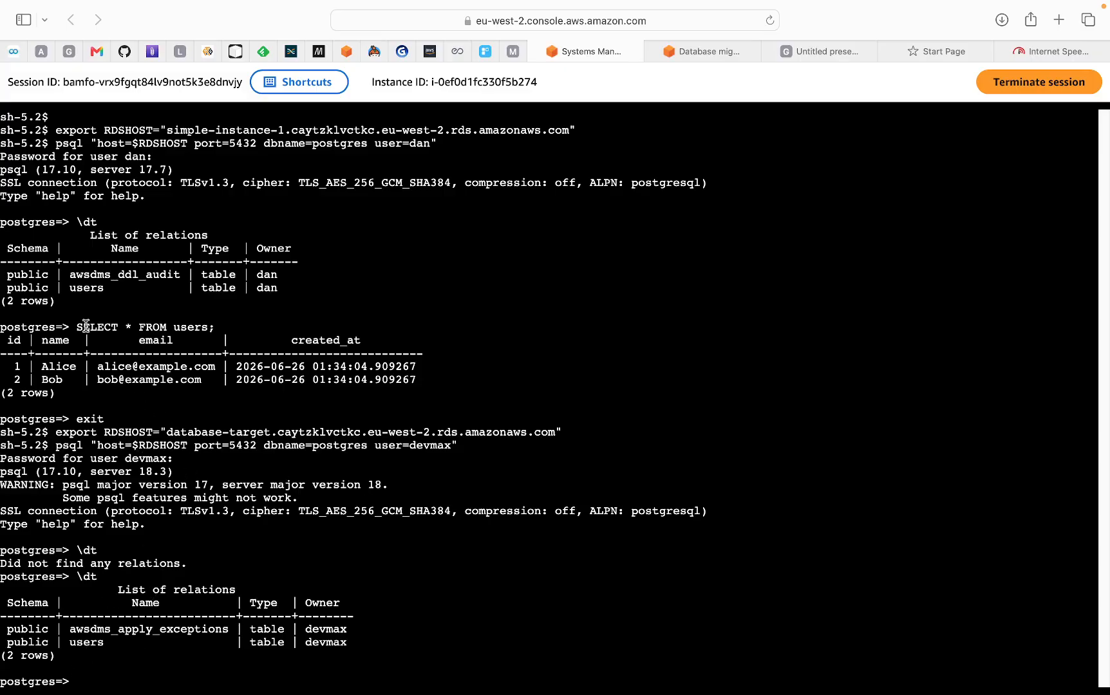
- Run the earlier query SELECT * FROM users; on database-target and inspect the returned rows
drag(77, 327, 215, 329)
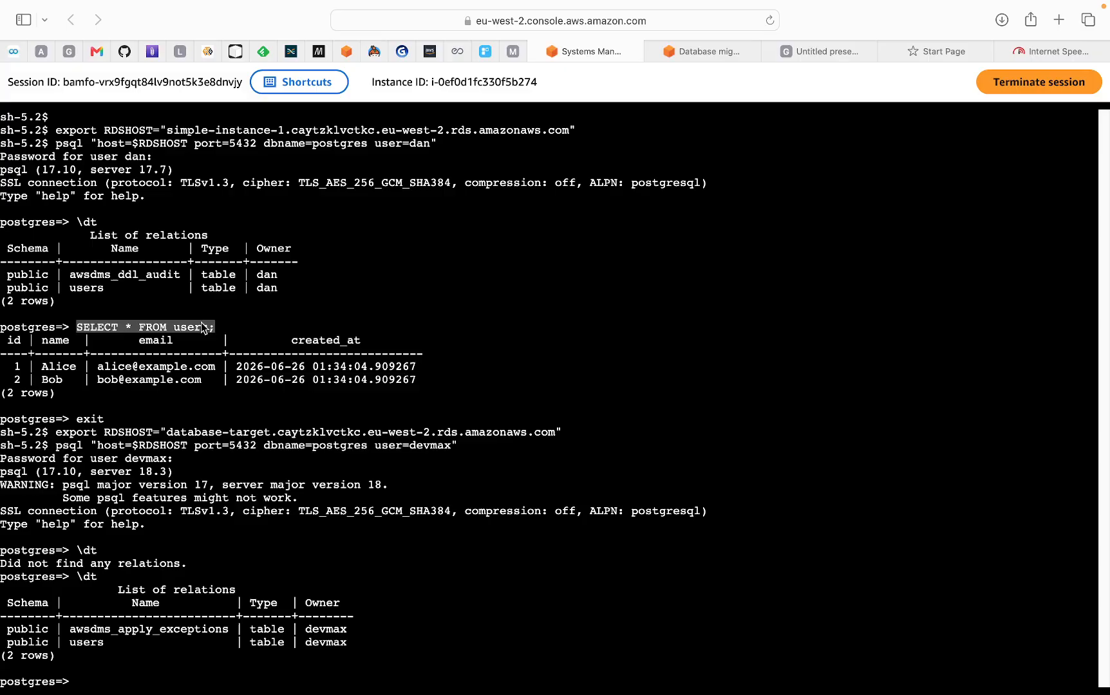
right_click(201, 322)
click(218, 411)
click(77, 681)
right_click(78, 681)
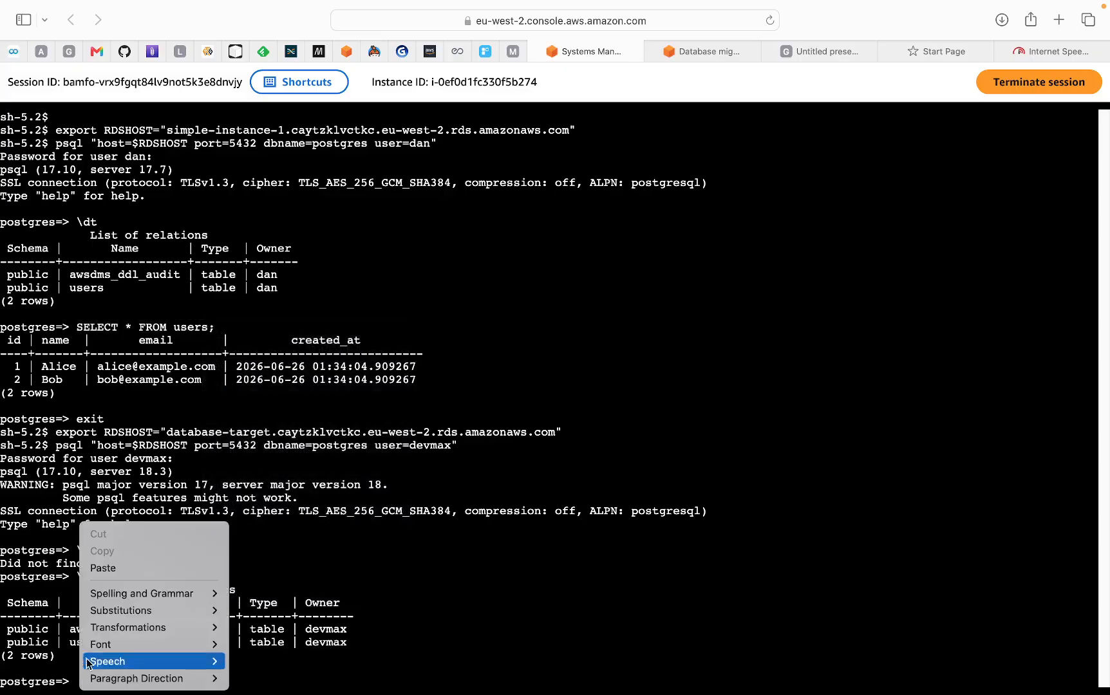
click(102, 567)
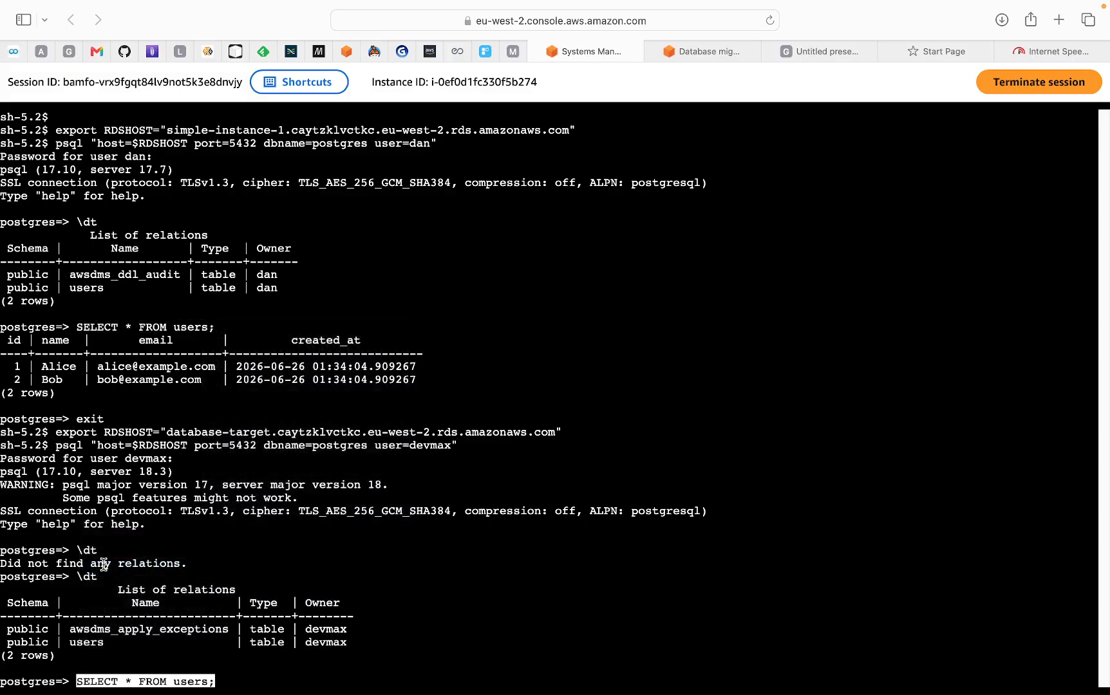
key(Return)
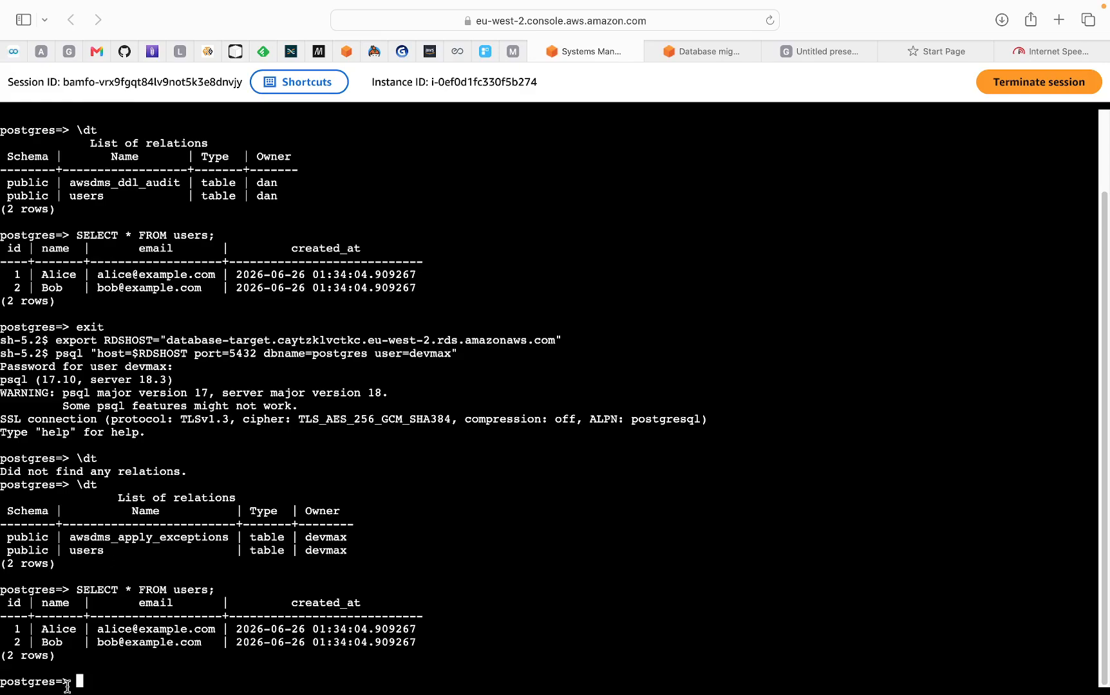
drag(3, 589, 410, 657)
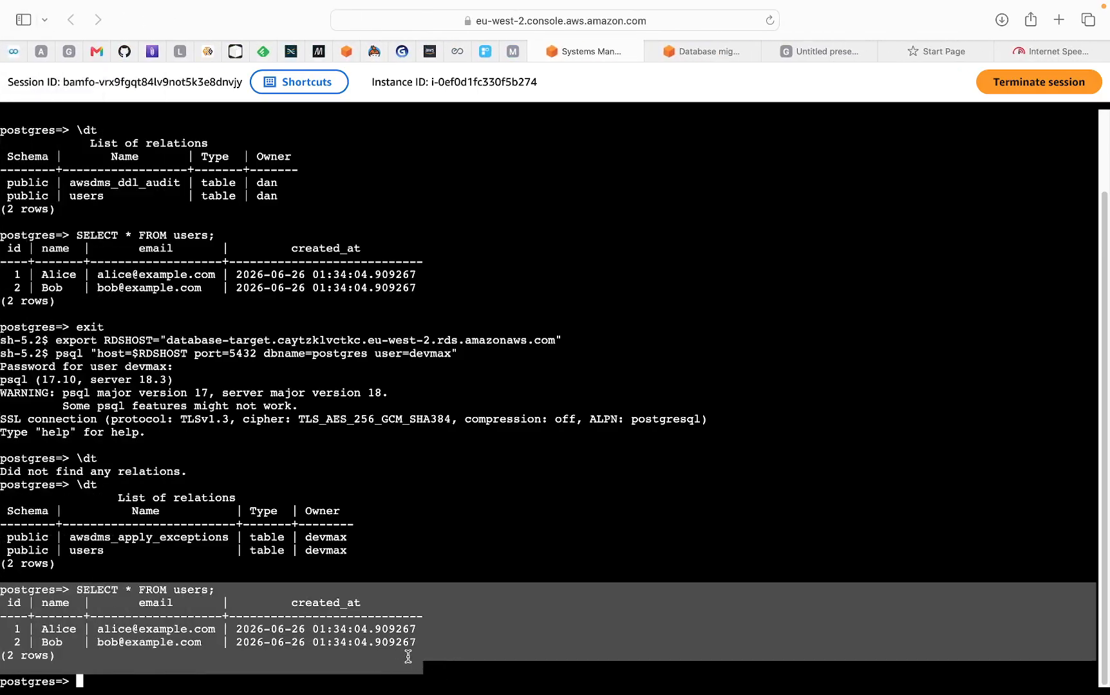
click(408, 656)
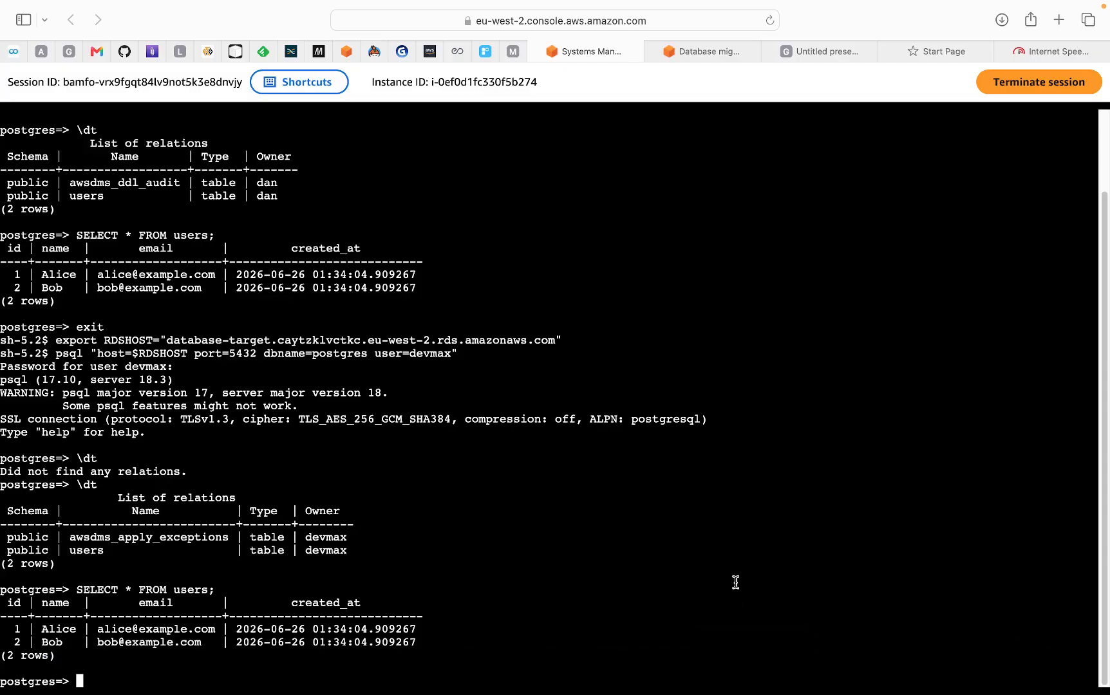
- Switch to the Google Slides presentation and start its slideshow from the AWS DMS architecture diagram
click(841, 51)
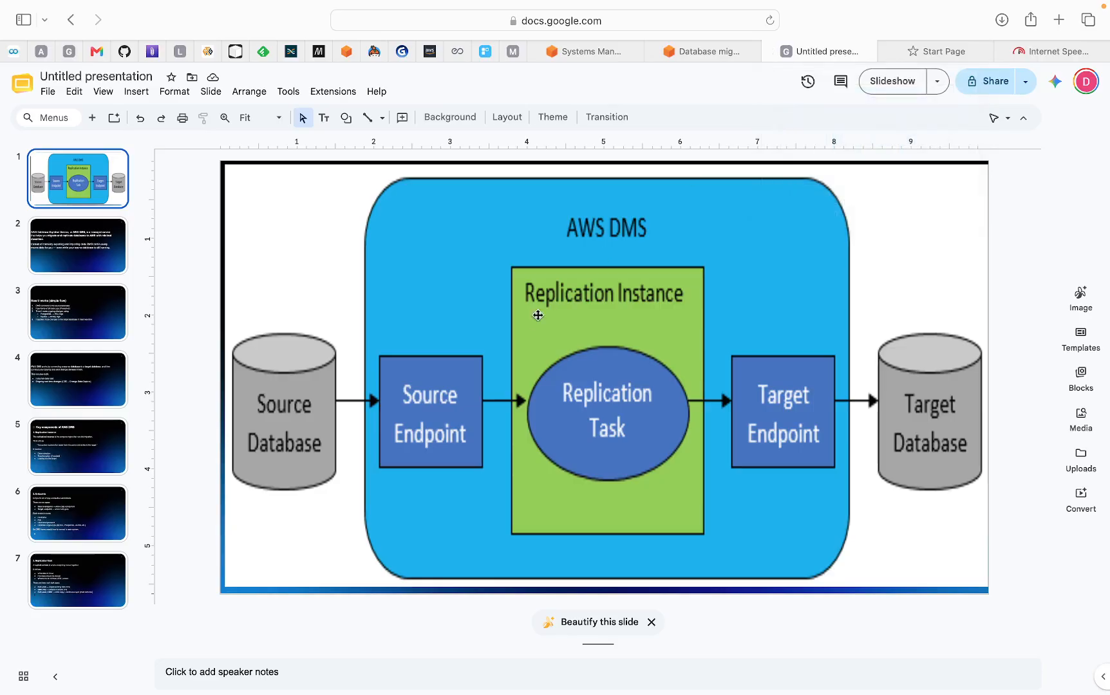
click(892, 84)
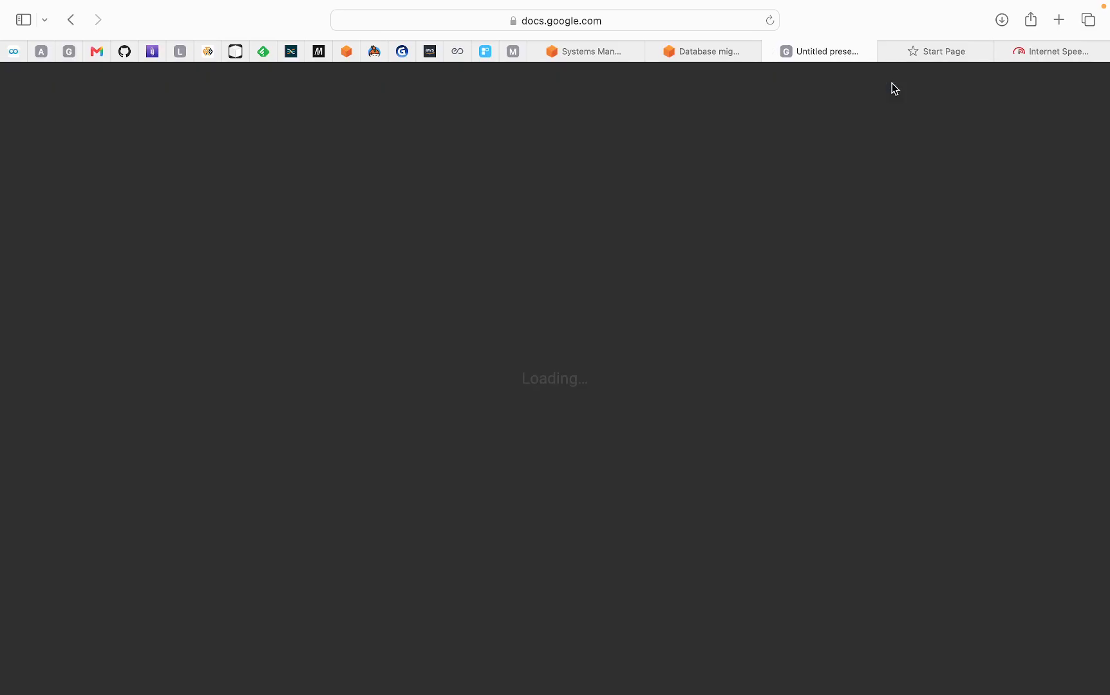